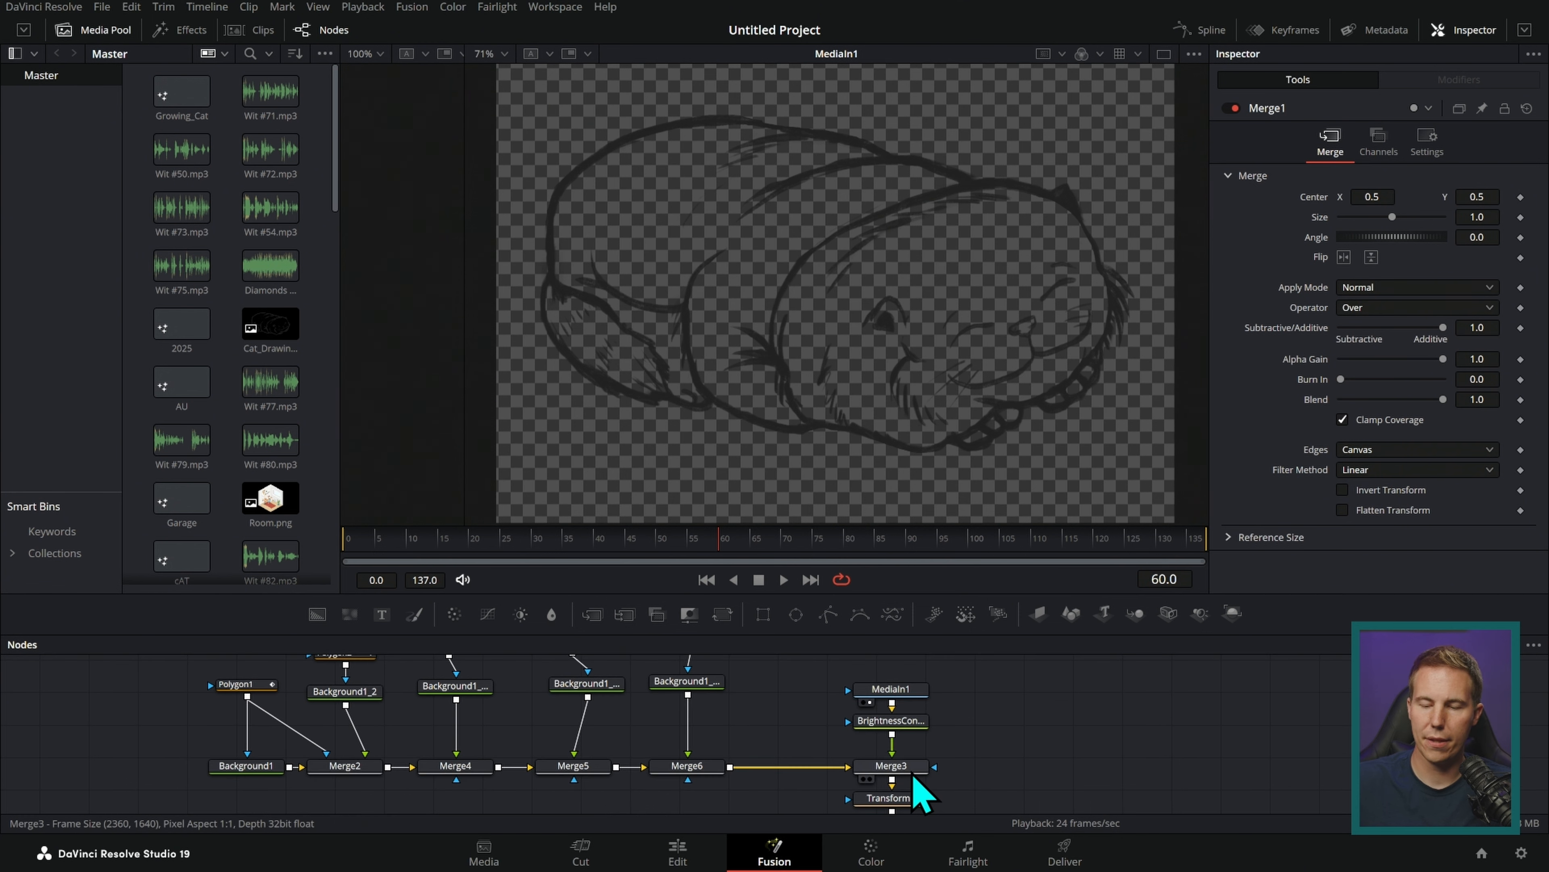
Show Merge3 in the viewer and paste a copy of the MediaIn1 node into an empty area of the node graph
left_click_drag(913, 768, 1129, 311)
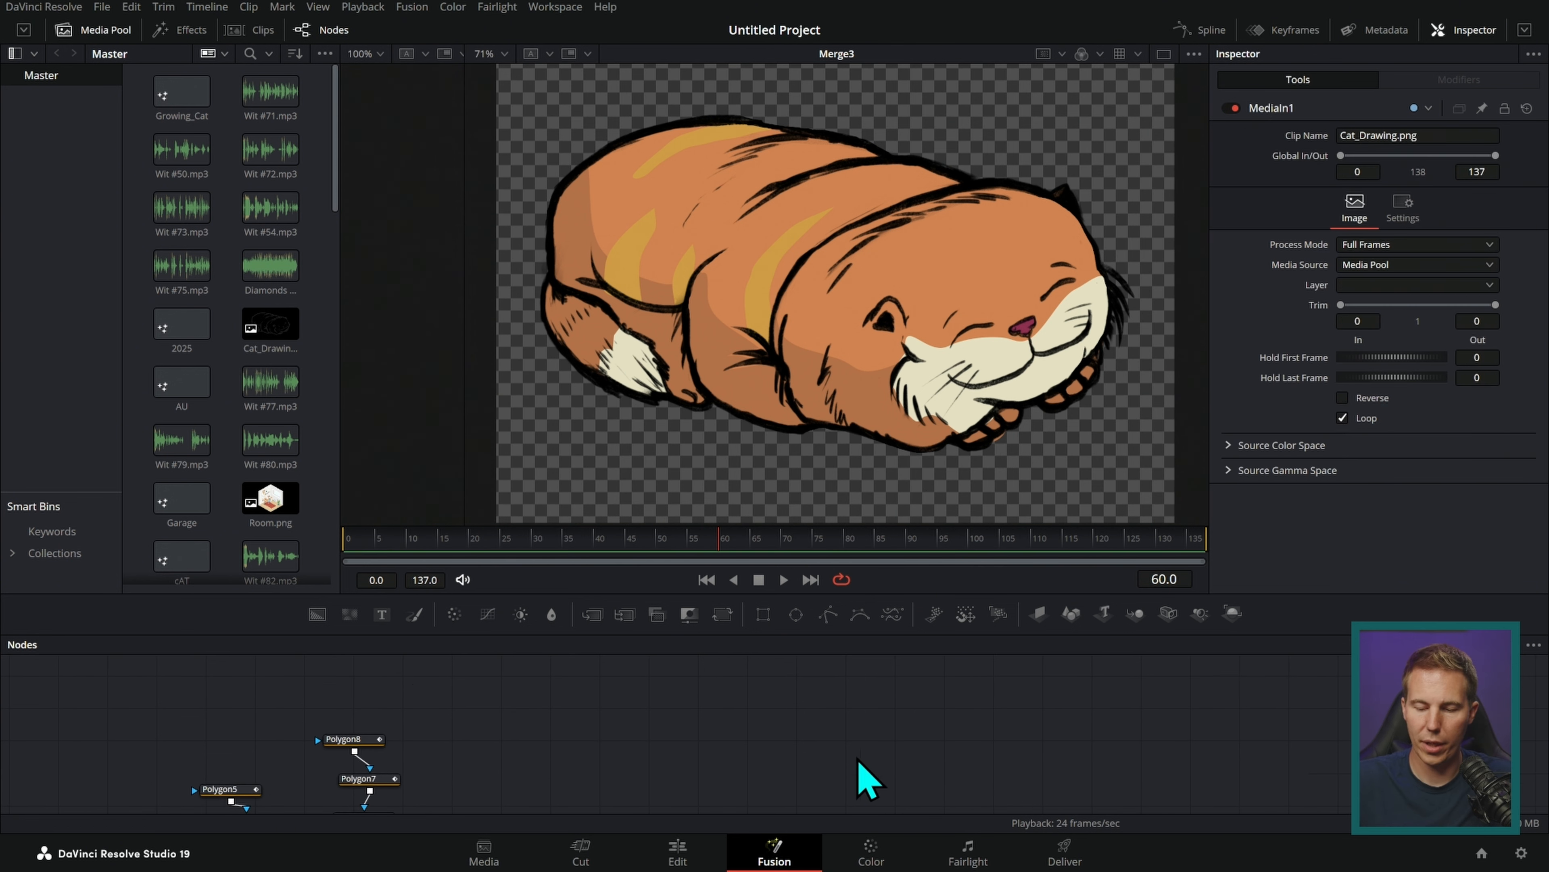
key("ctrl+v")
left_click_drag(970, 744, 897, 749)
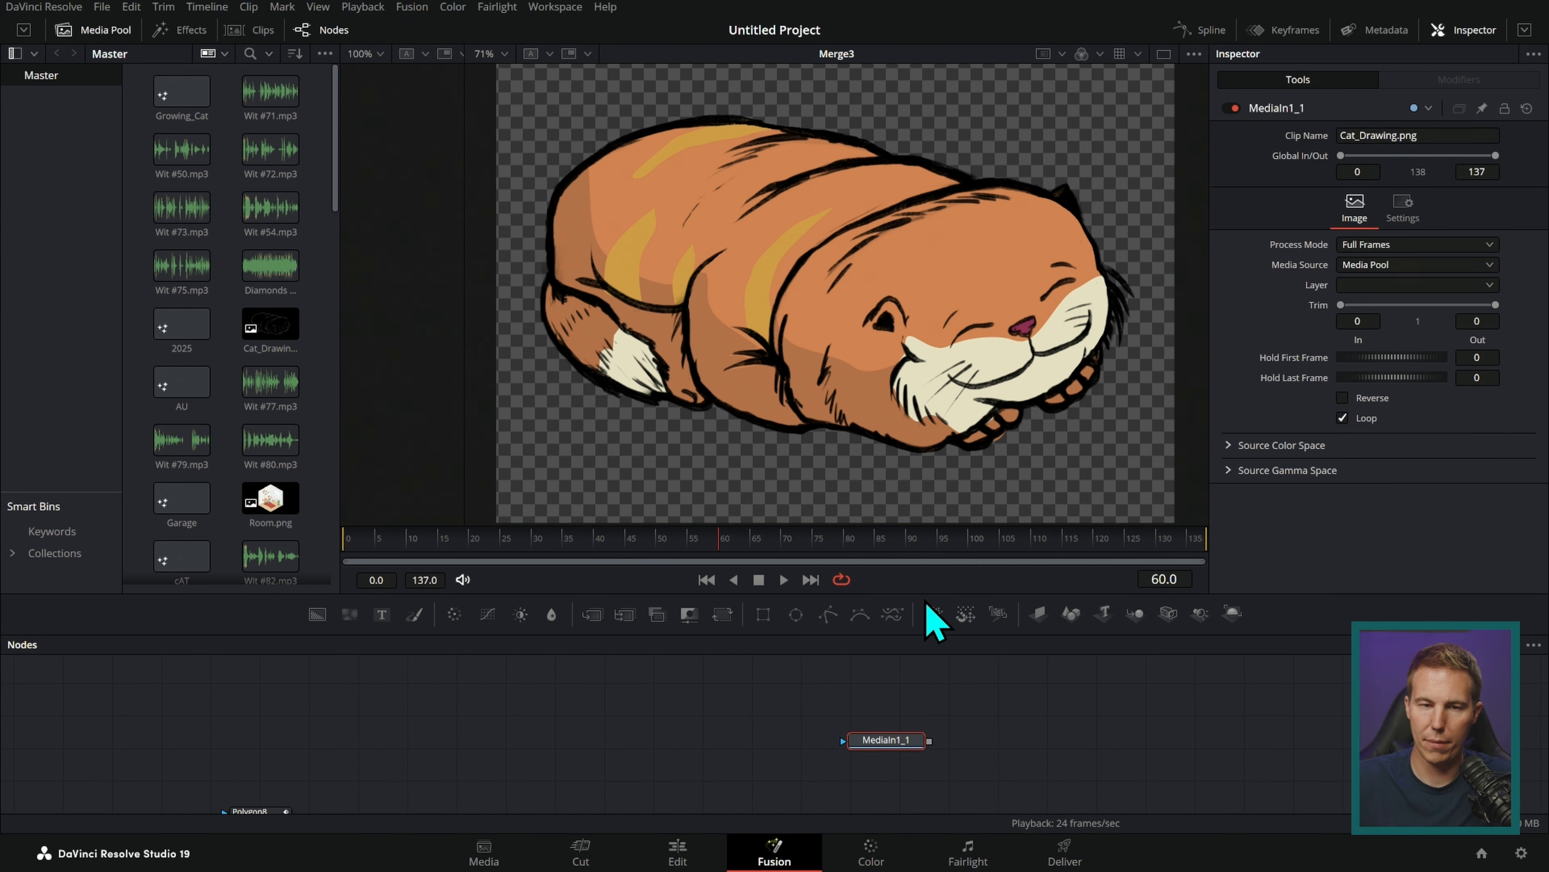
Hide the page navigation bar and the Media Pool to enlarge the working area
left_click(554, 7)
left_click(597, 58)
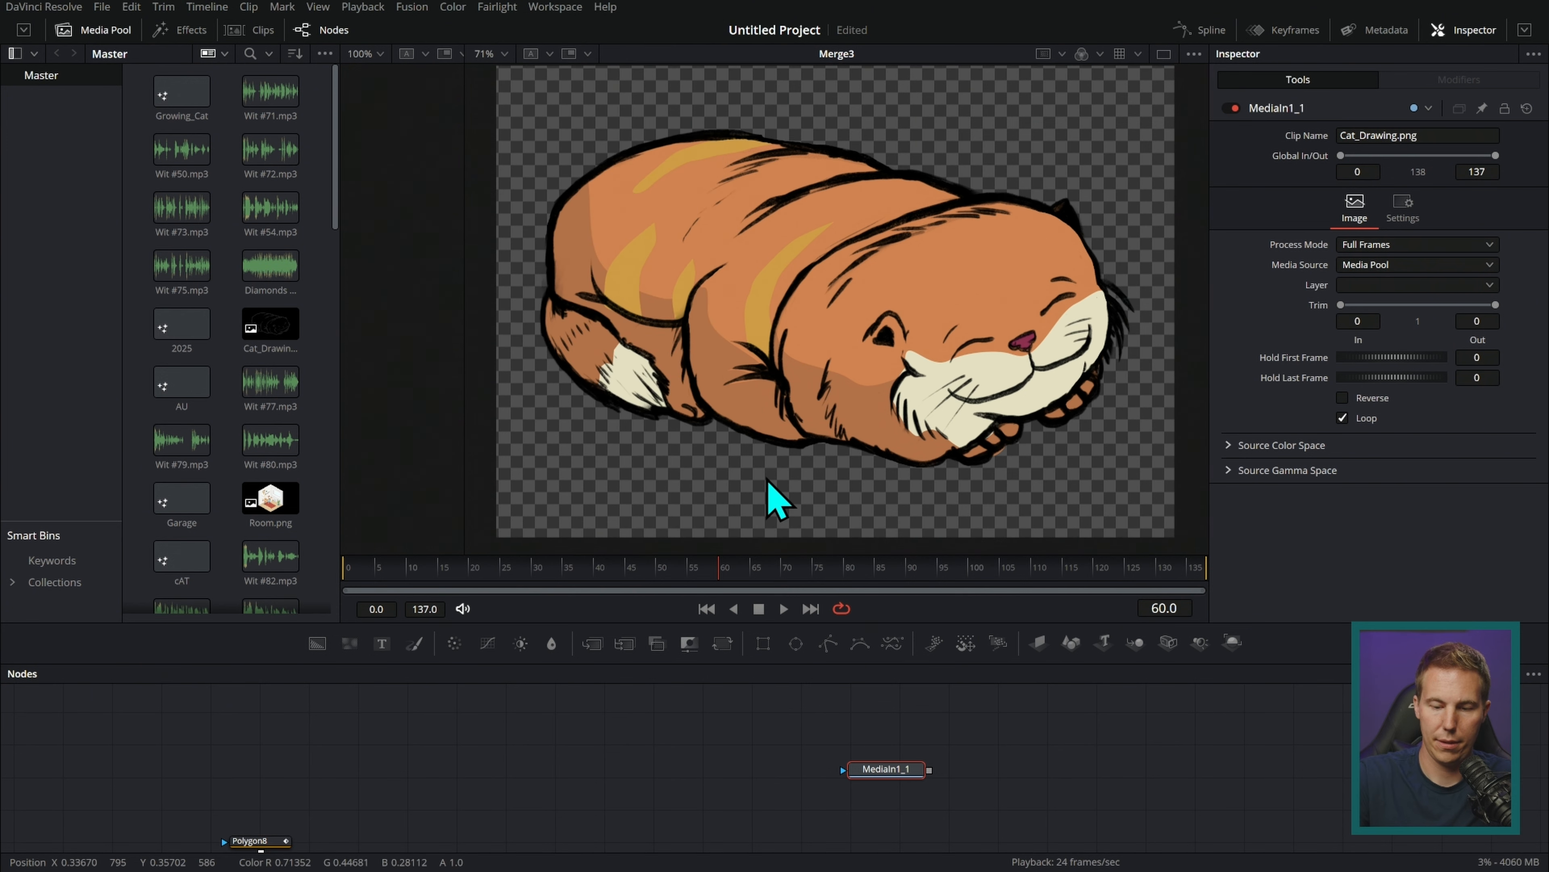
left_click(113, 31)
Display the pasted MediaIn1_1 node in the viewer, framed so the whole cat drawing fits
left_click_drag(971, 711, 955, 793)
left_click_drag(889, 804, 785, 746)
key("2")
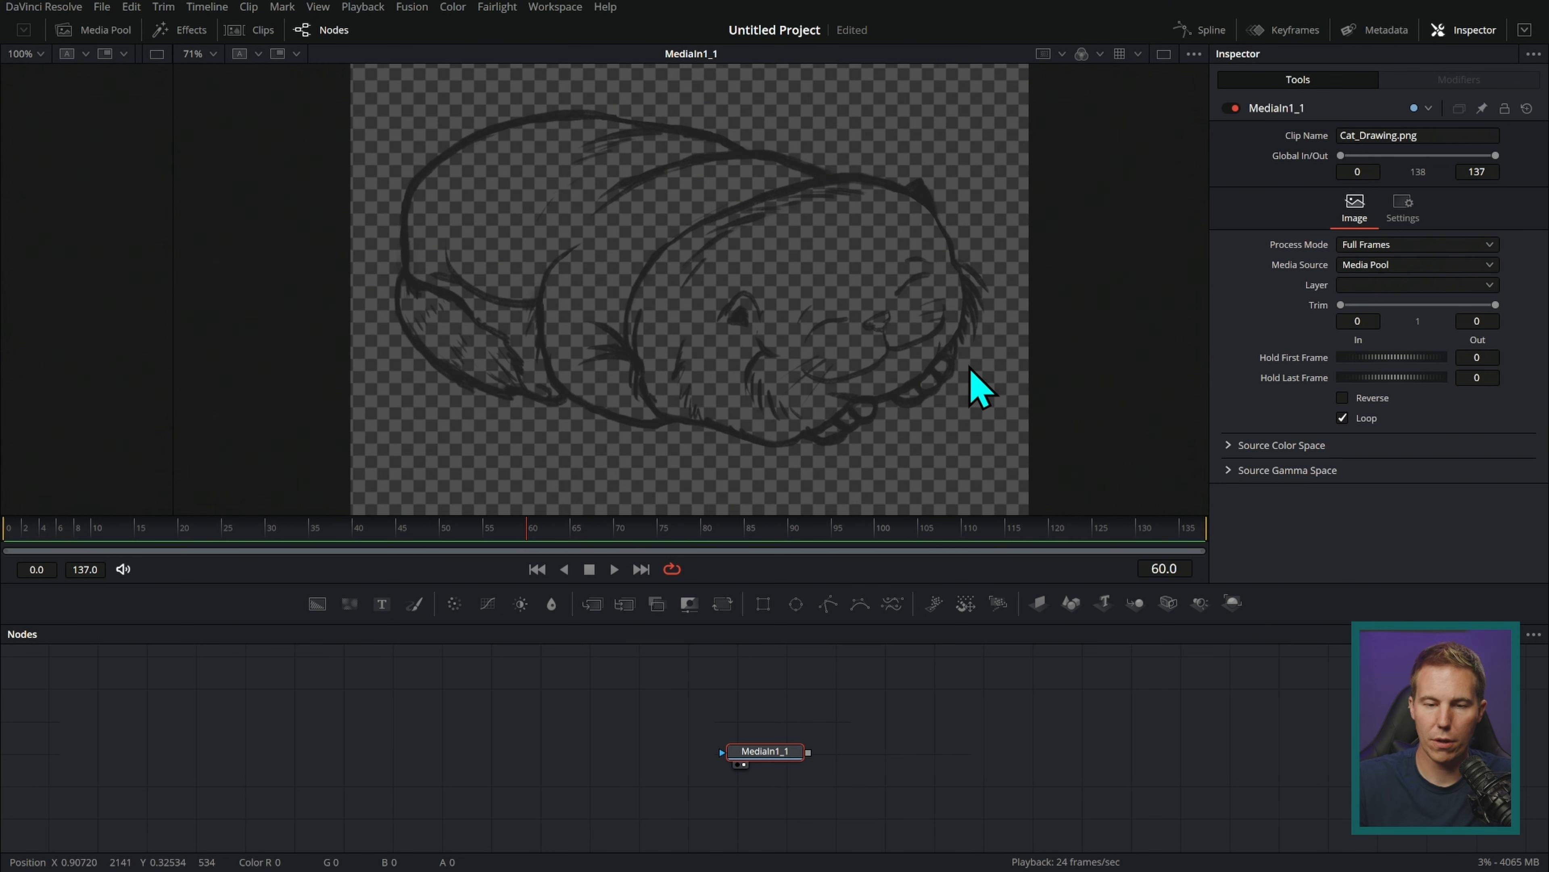
scroll(1013, 391, "up", 4)
scroll(1010, 402, "down", 3)
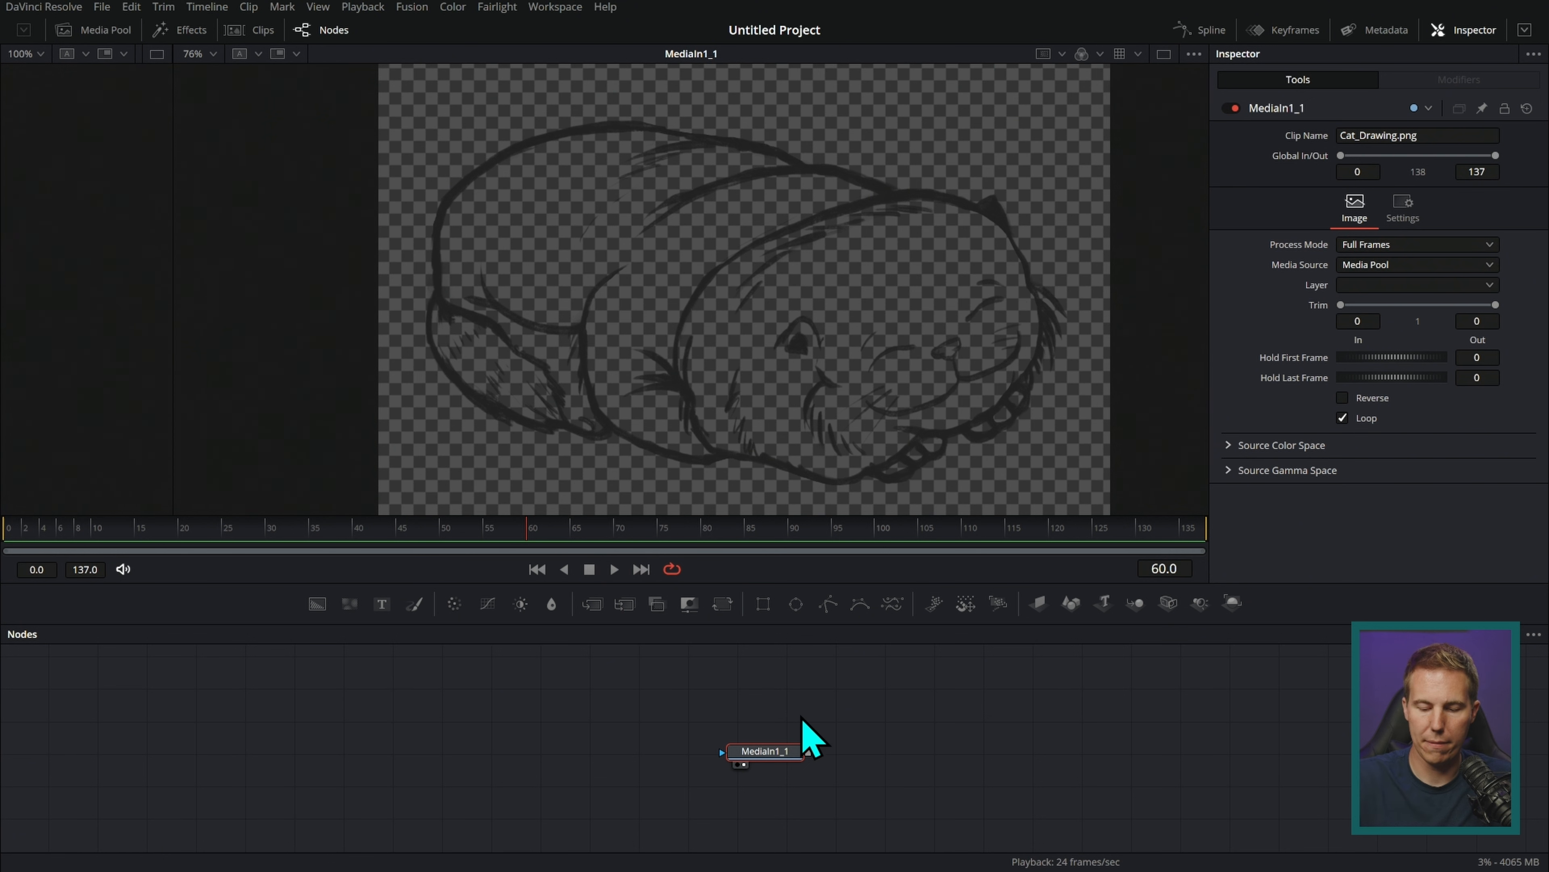
Rename the pasted media node Line_Art and place it in the upper part of the node graph
key("F2")
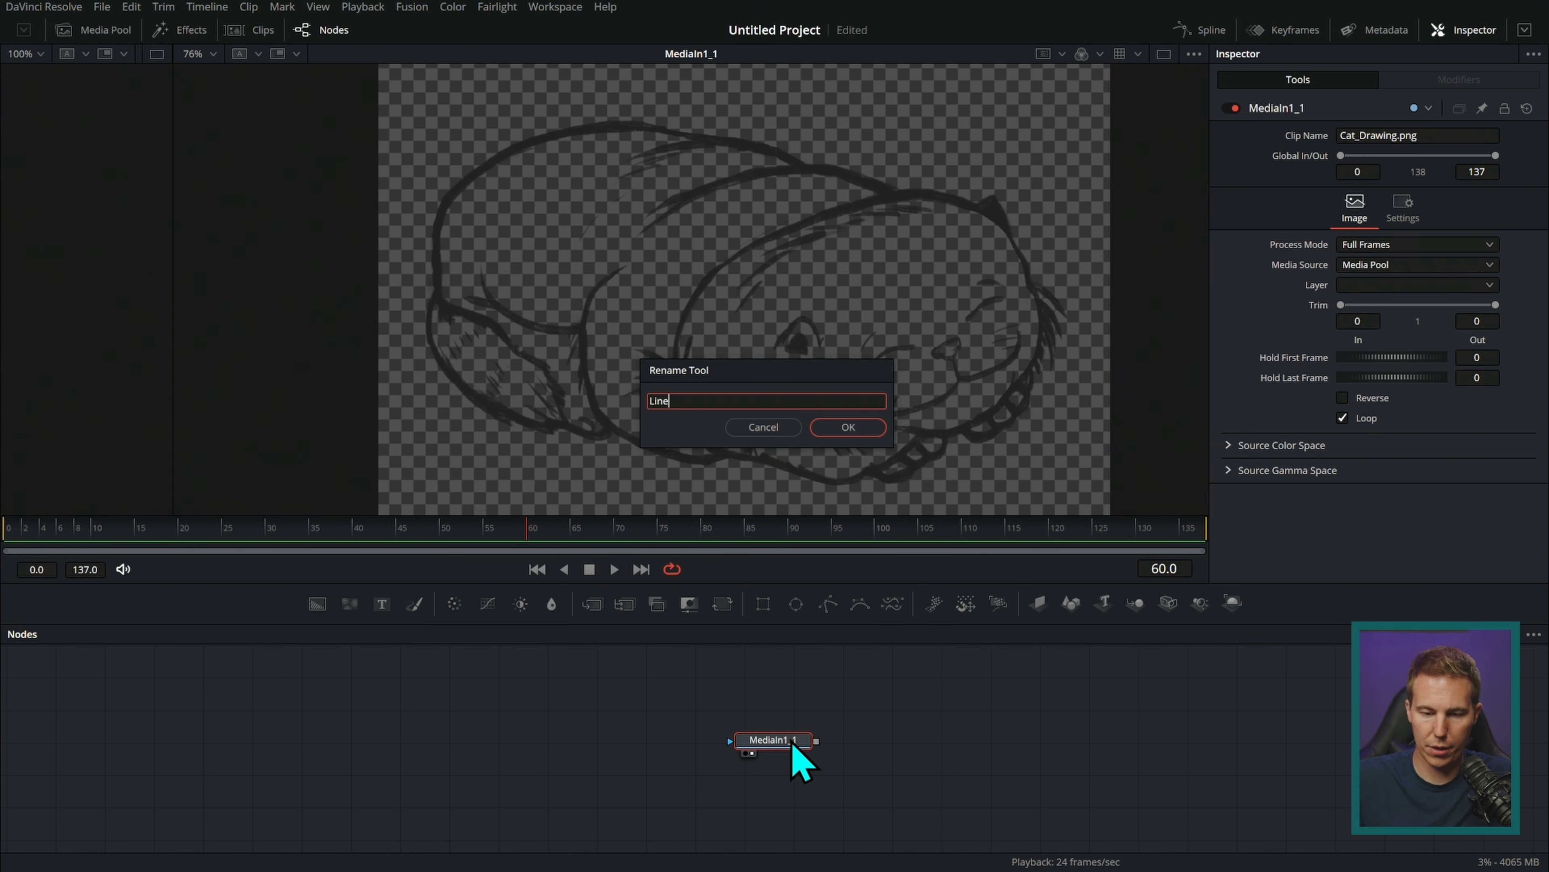
type("Line_Ar")
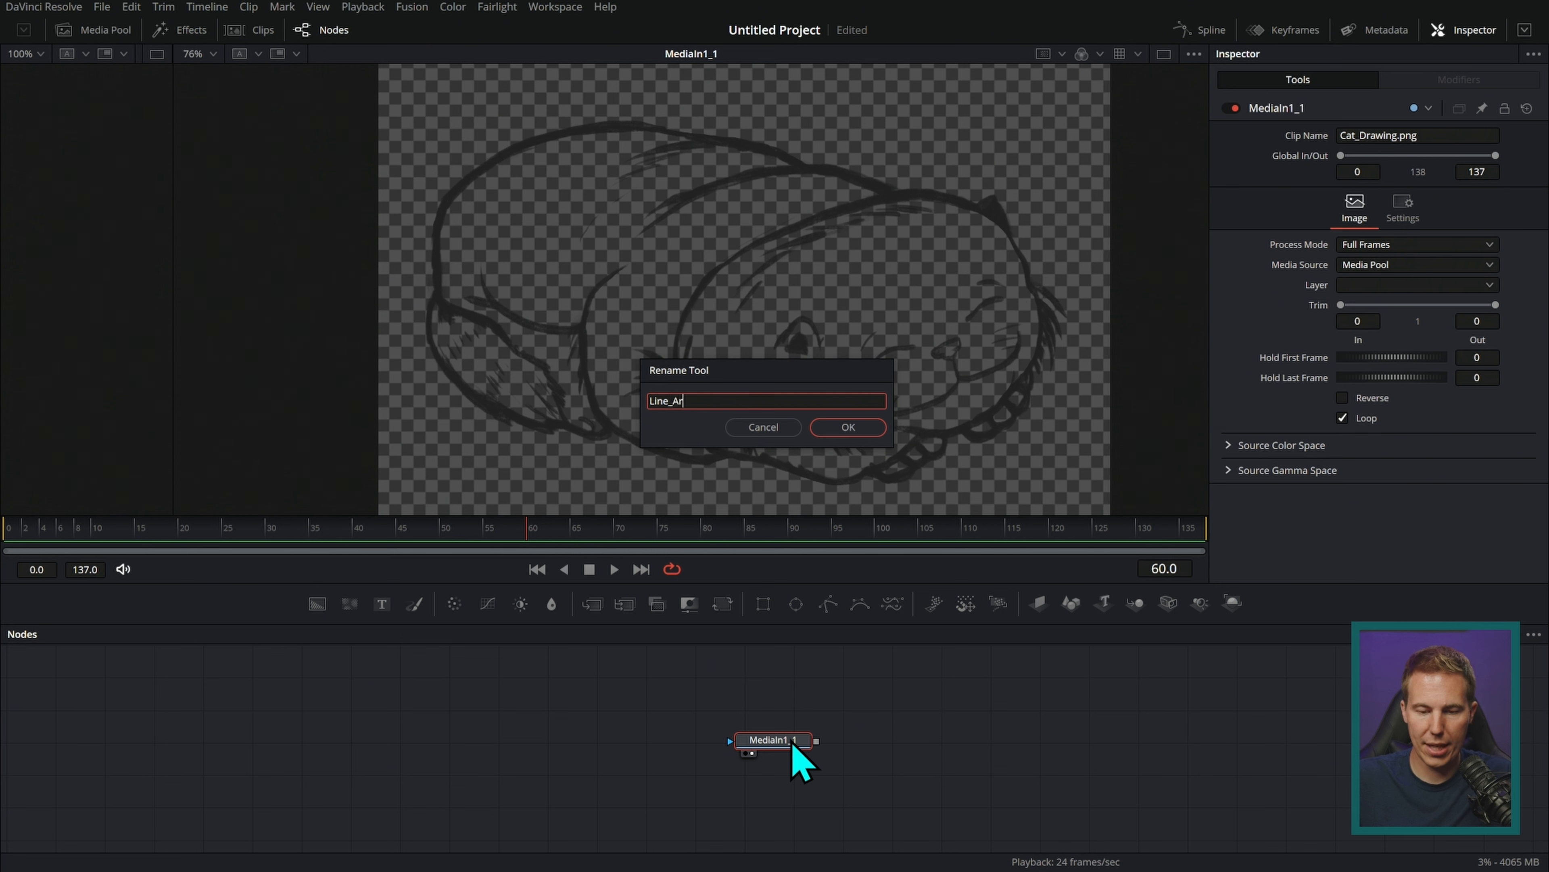
type("t")
key("Return")
left_click_drag(827, 727, 910, 697)
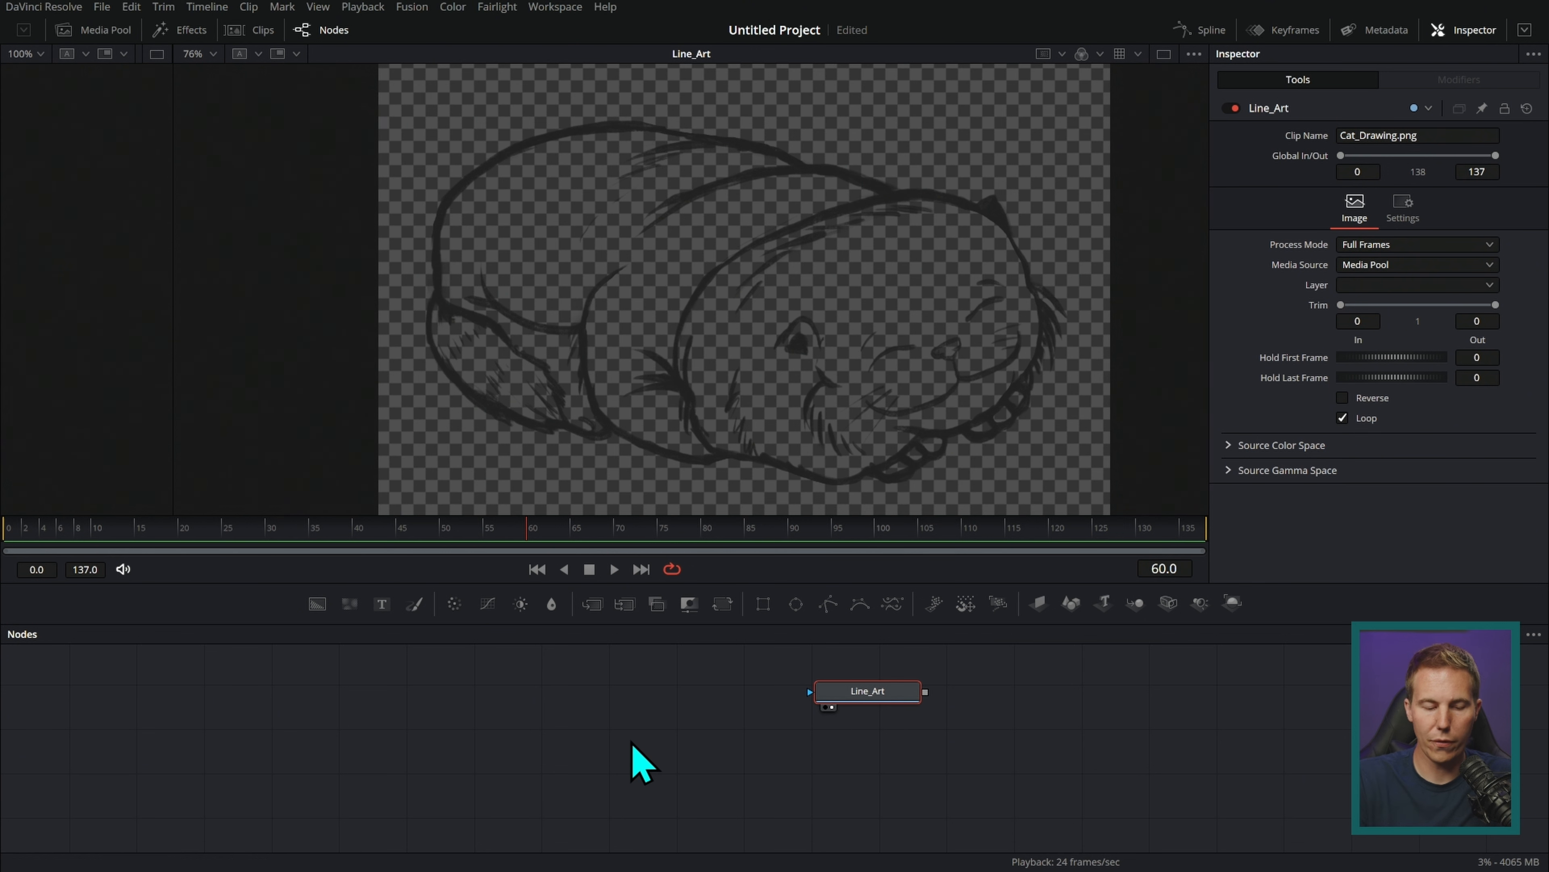
Add a Background node below Line_Art and set its resolution to 2360 by 1640
left_click_drag(318, 606, 765, 758)
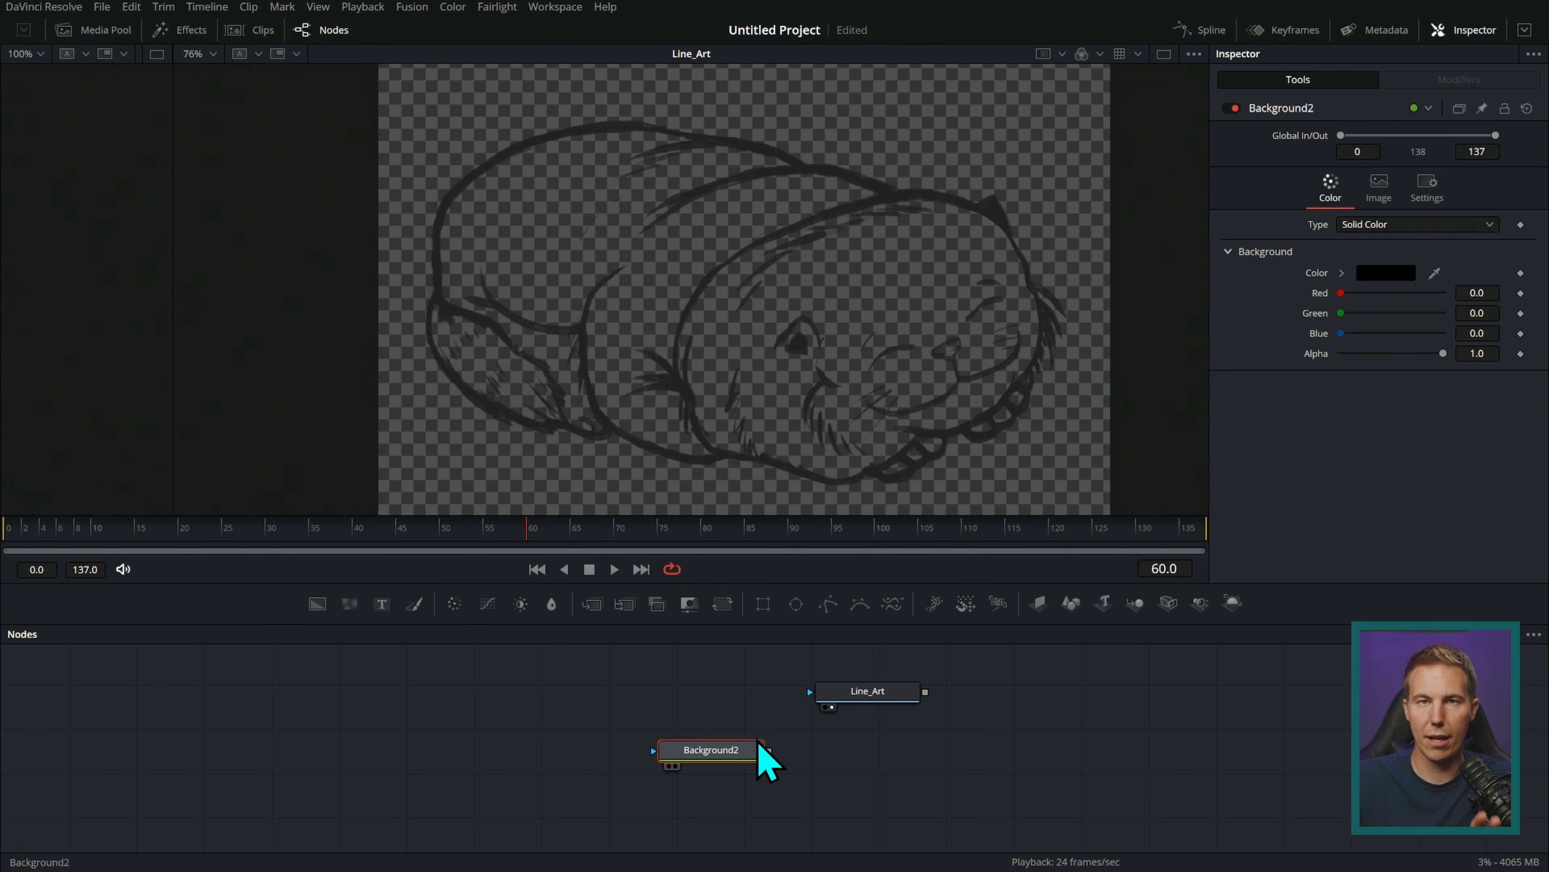
left_click_drag(924, 236, 908, 274)
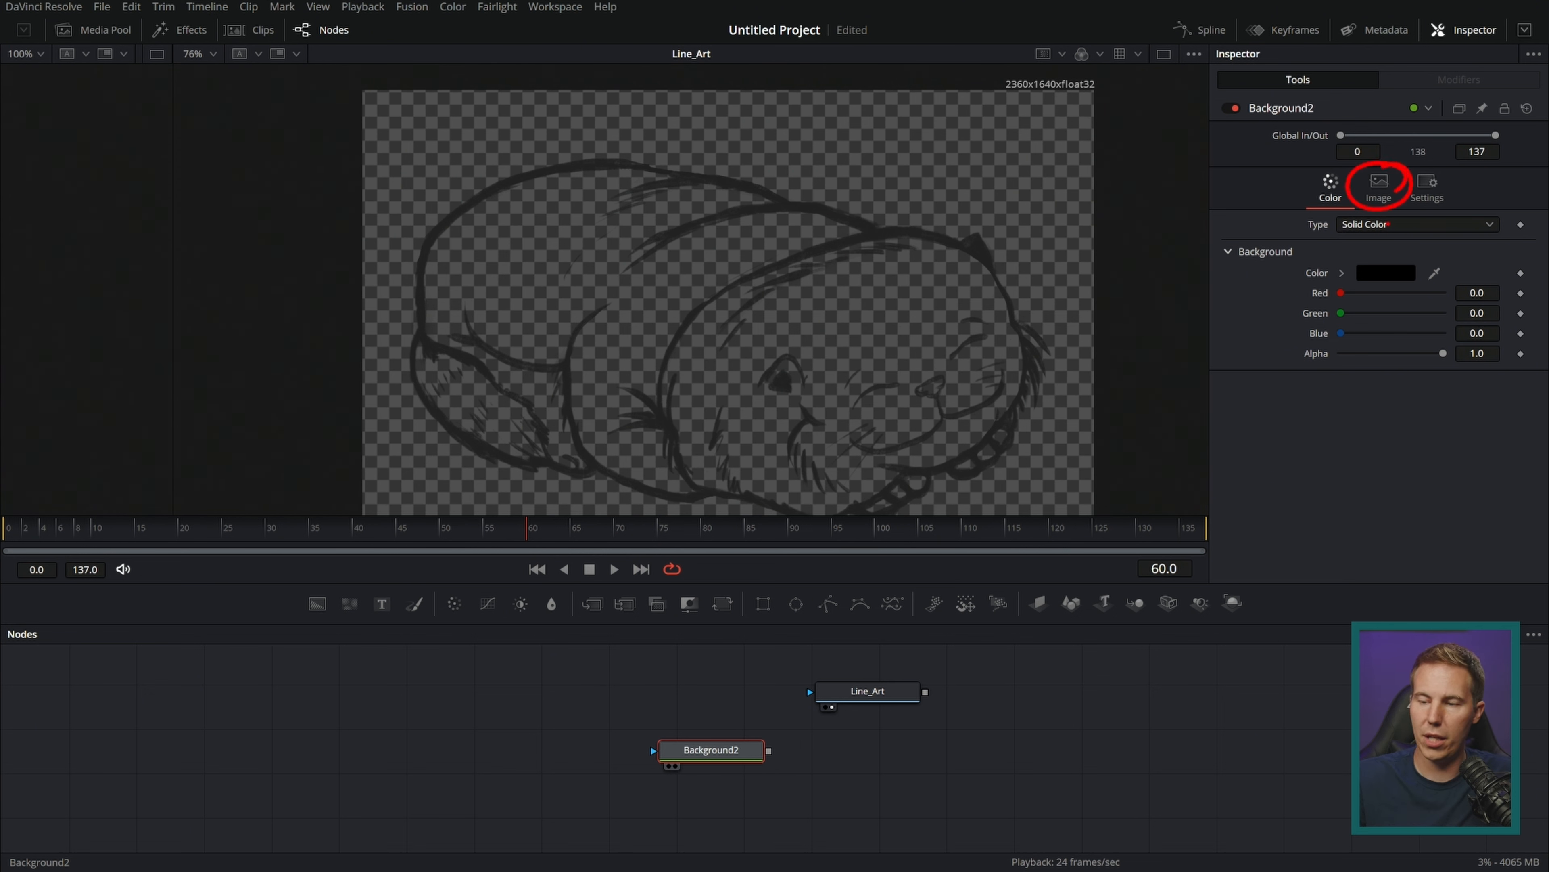
key("Escape")
left_click(1379, 188)
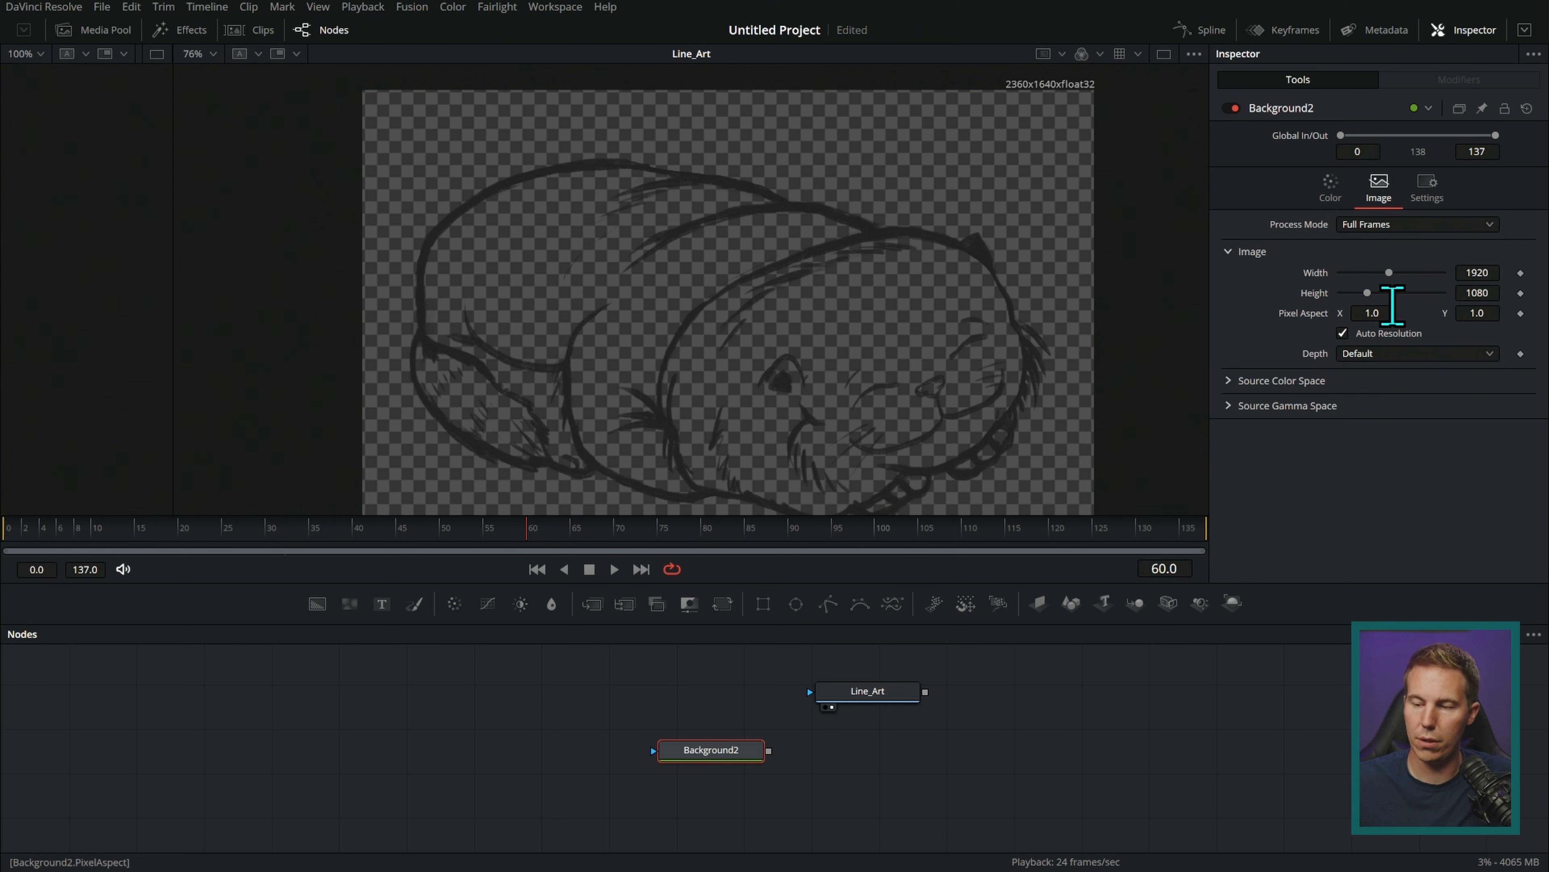
left_click(1452, 290)
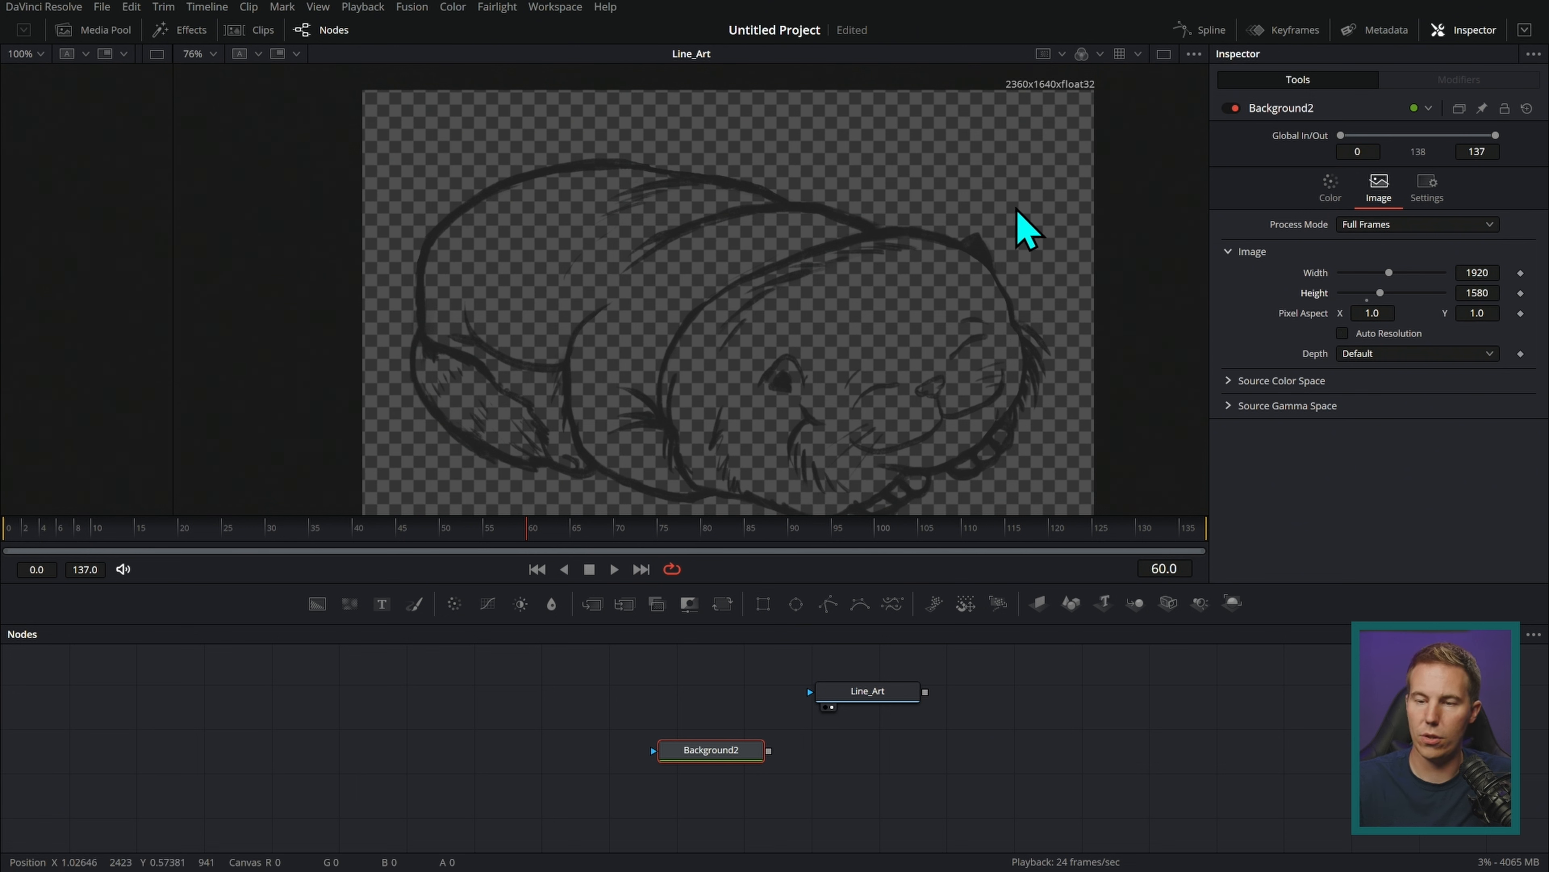
left_click(1479, 272)
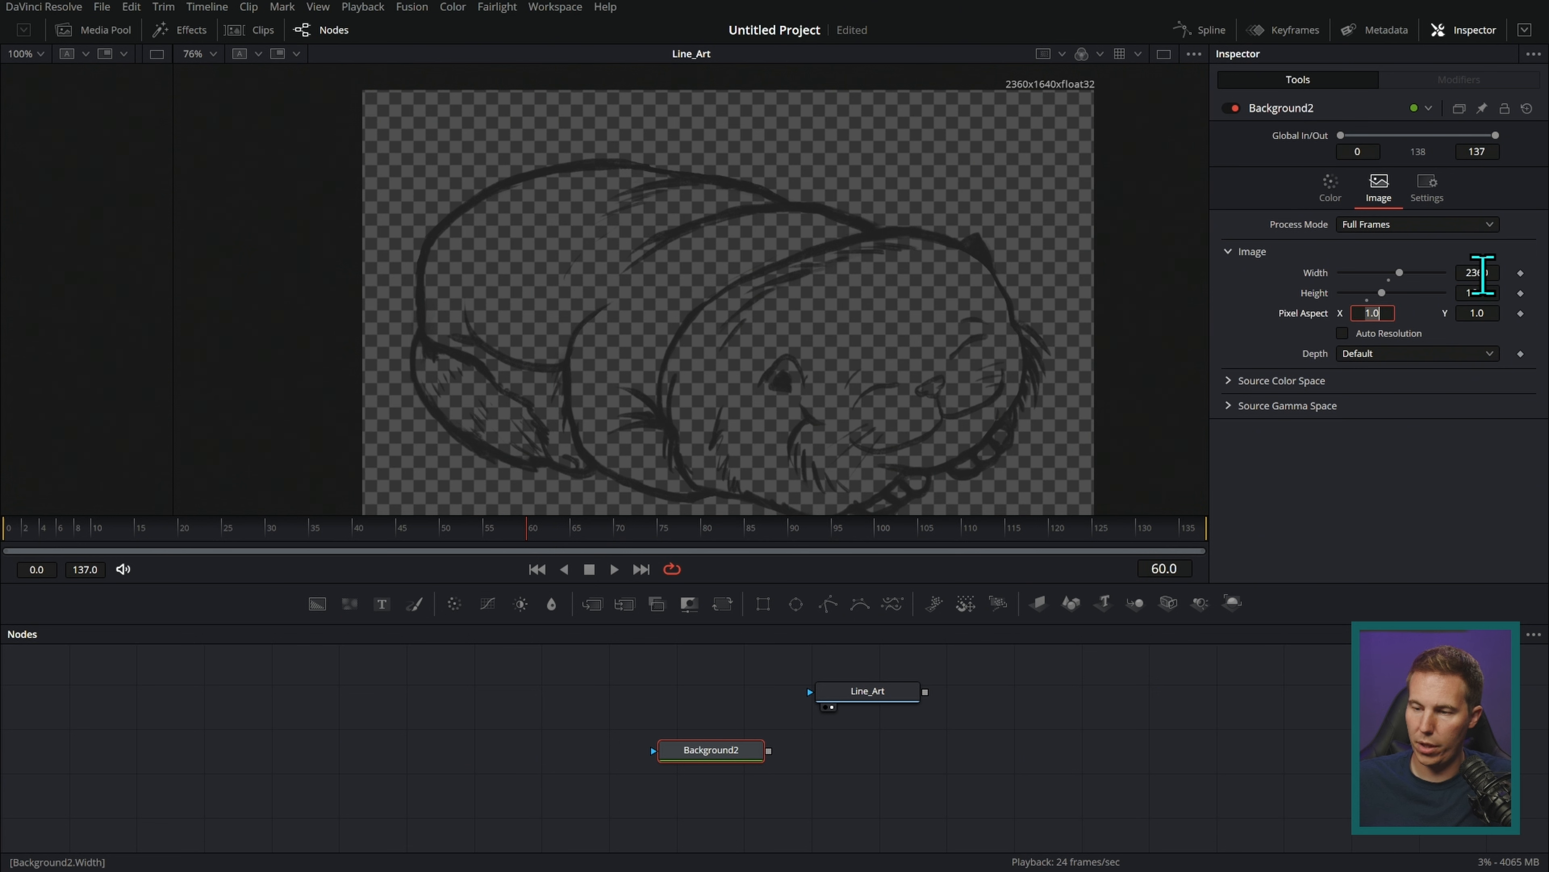
left_click(1398, 452)
Display the new Background node in the viewer and set its colour to red 0.409 and green 0.433
mouse_move(722, 754)
left_mouse_down()
mouse_move(1015, 280)
mouse_move(1062, 253)
left_mouse_up()
mouse_move(871, 695)
left_mouse_down()
mouse_move(947, 473)
mouse_move(1037, 360)
left_mouse_up()
left_click_drag(711, 751, 1031, 360)
left_click(898, 713)
left_click(730, 752)
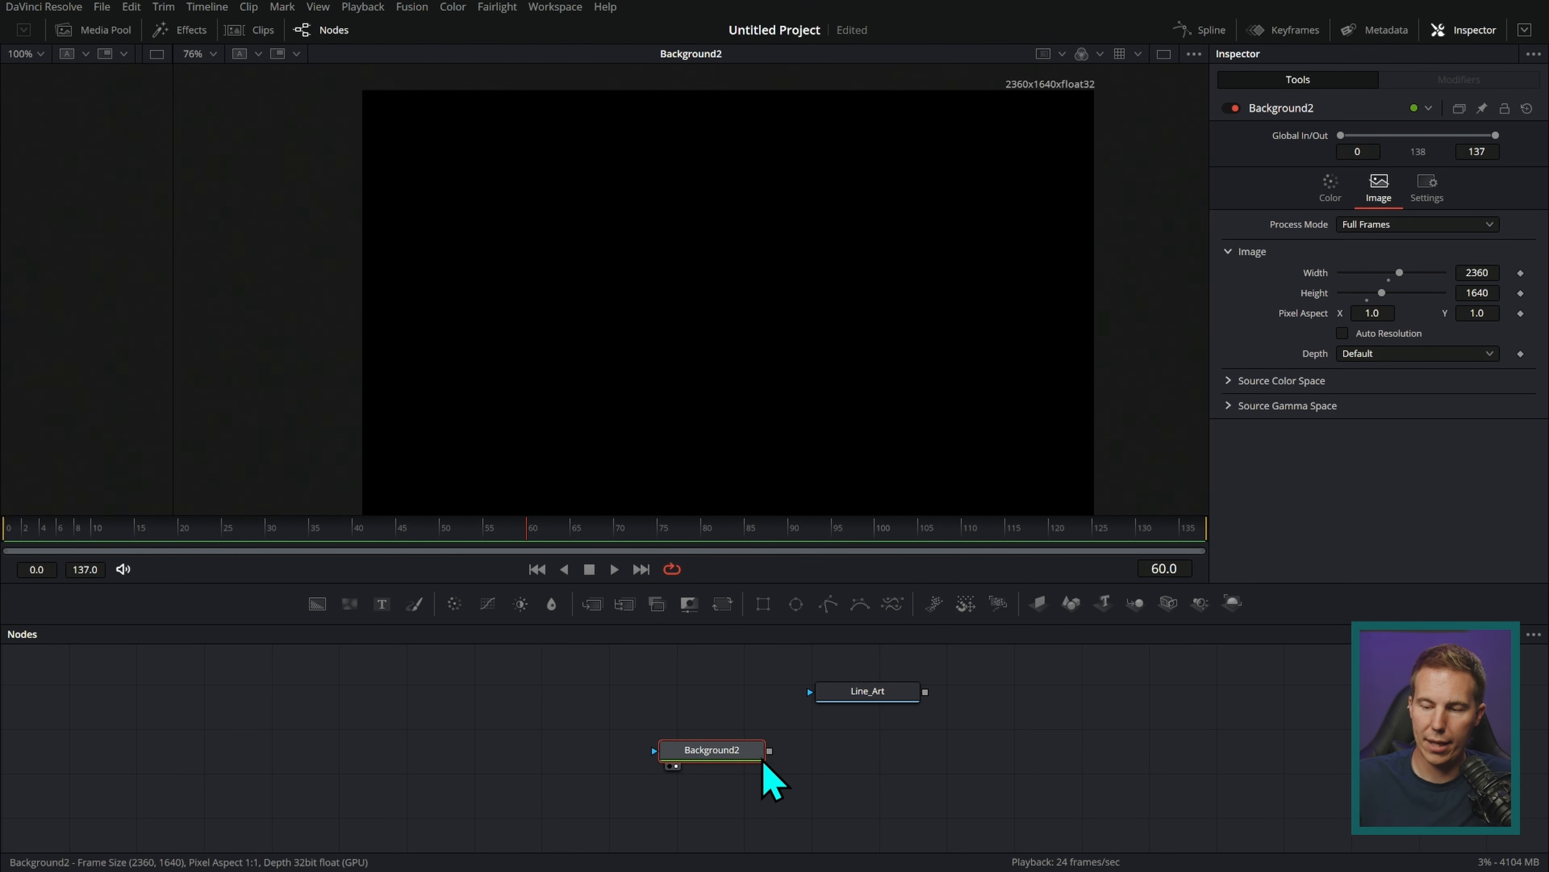
left_click(1327, 190)
left_click_drag(1341, 294, 1385, 314)
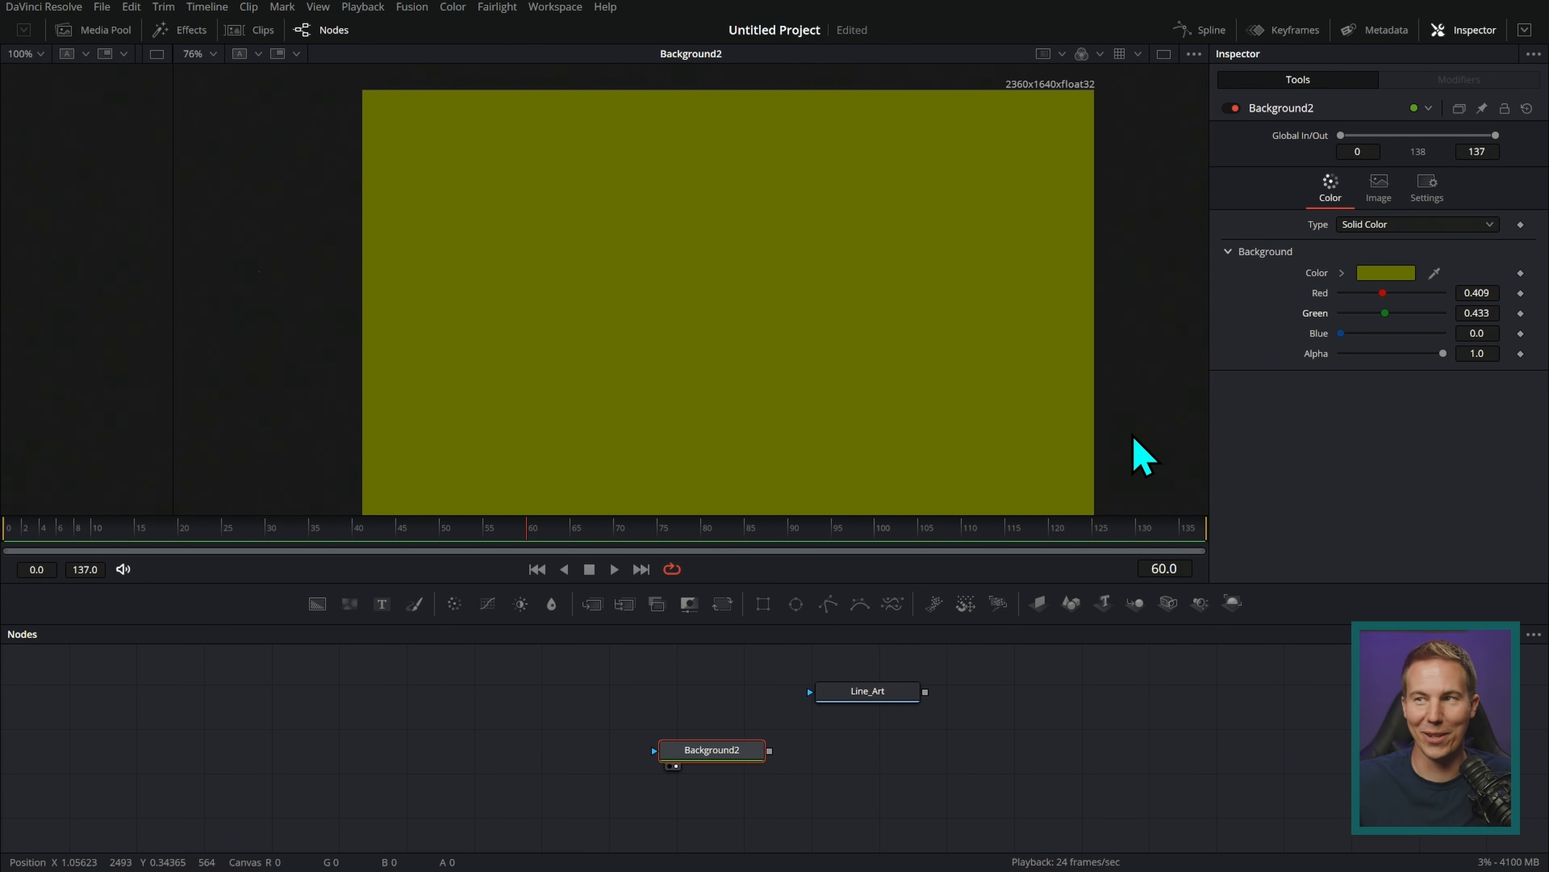
Merge Line_Art over the Background node and rename that background Main_Color
mouse_move(881, 689)
left_mouse_down()
mouse_move(850, 671)
mouse_move(934, 682)
mouse_move(823, 779)
mouse_move(771, 756)
mouse_move(897, 670)
mouse_move(929, 671)
mouse_move(912, 719)
mouse_move(773, 752)
left_mouse_up()
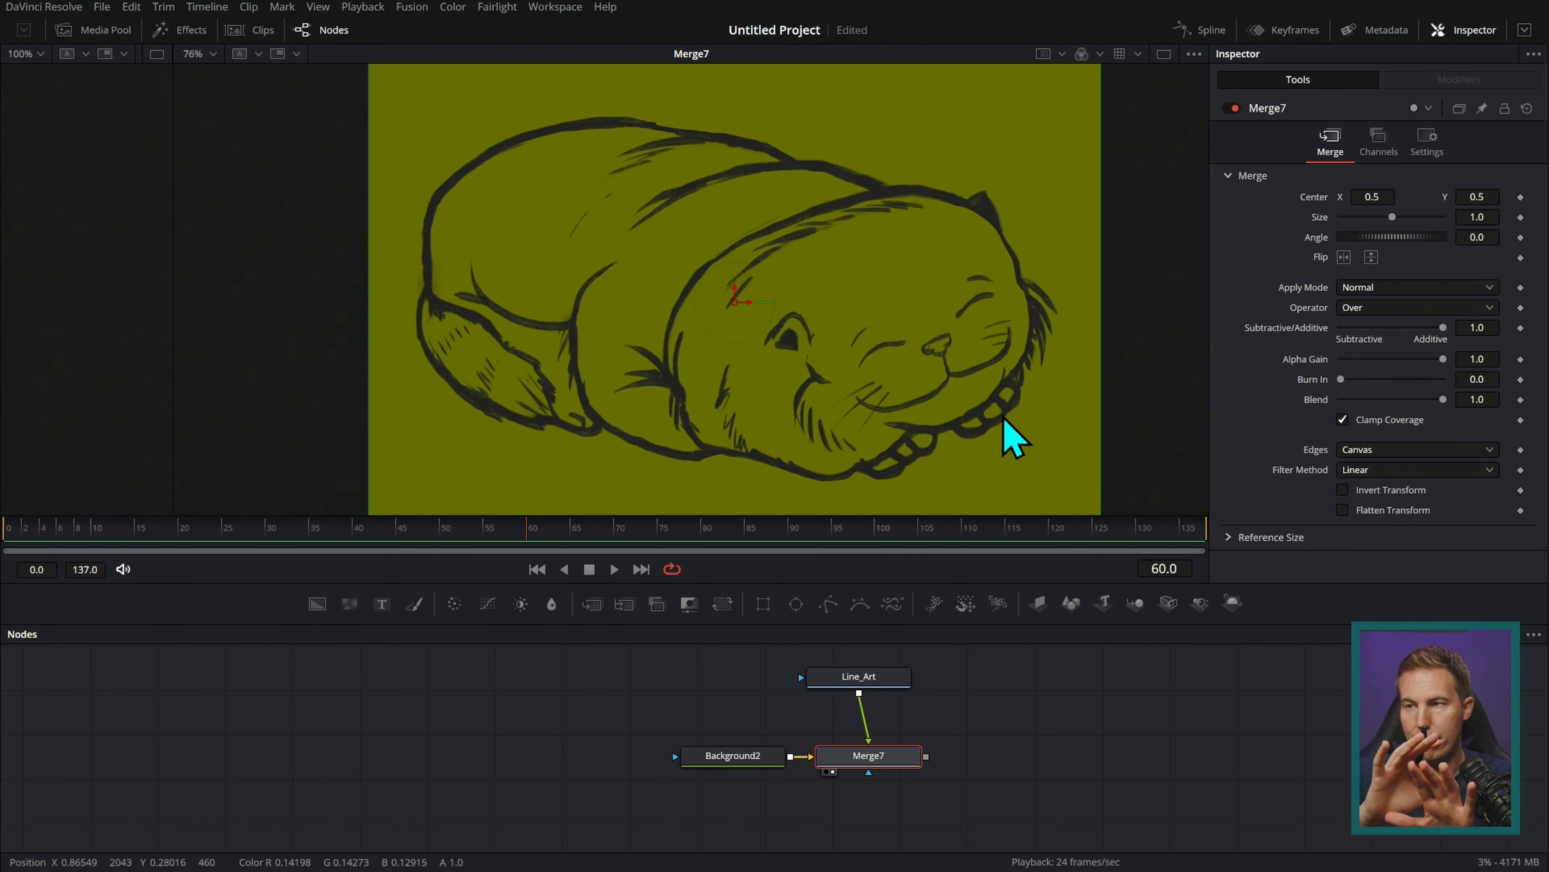
left_click_drag(756, 755, 622, 754)
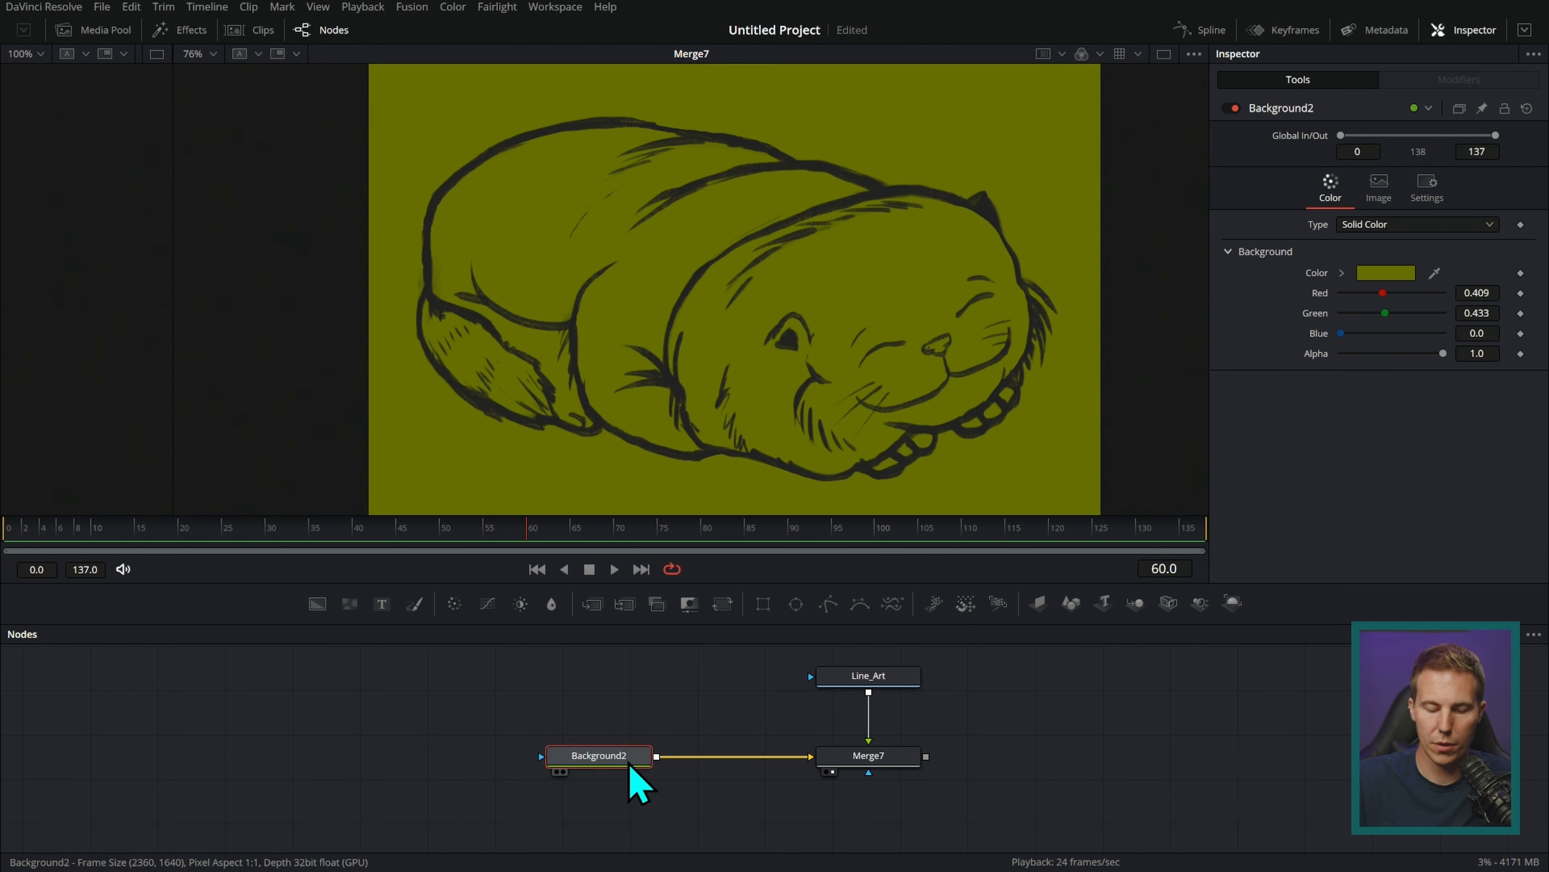
key("F2")
type("Main_Color")
key("Return")
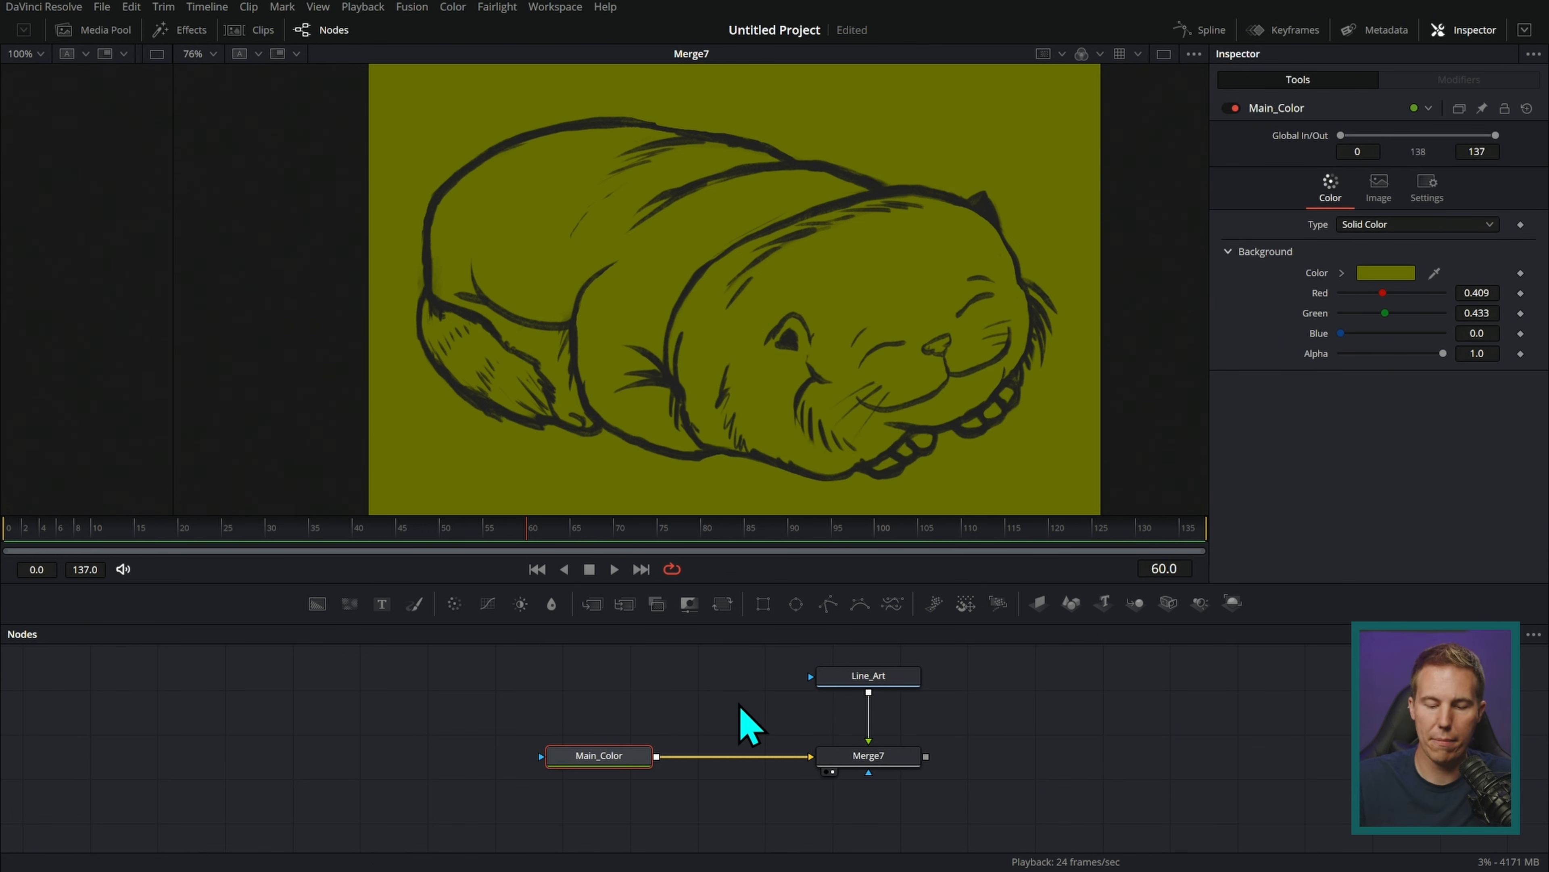
Add a Polygon mask node and connect it to the mask input of Main_Color
left_click_drag(744, 706, 857, 697)
left_click_drag(833, 611, 819, 624)
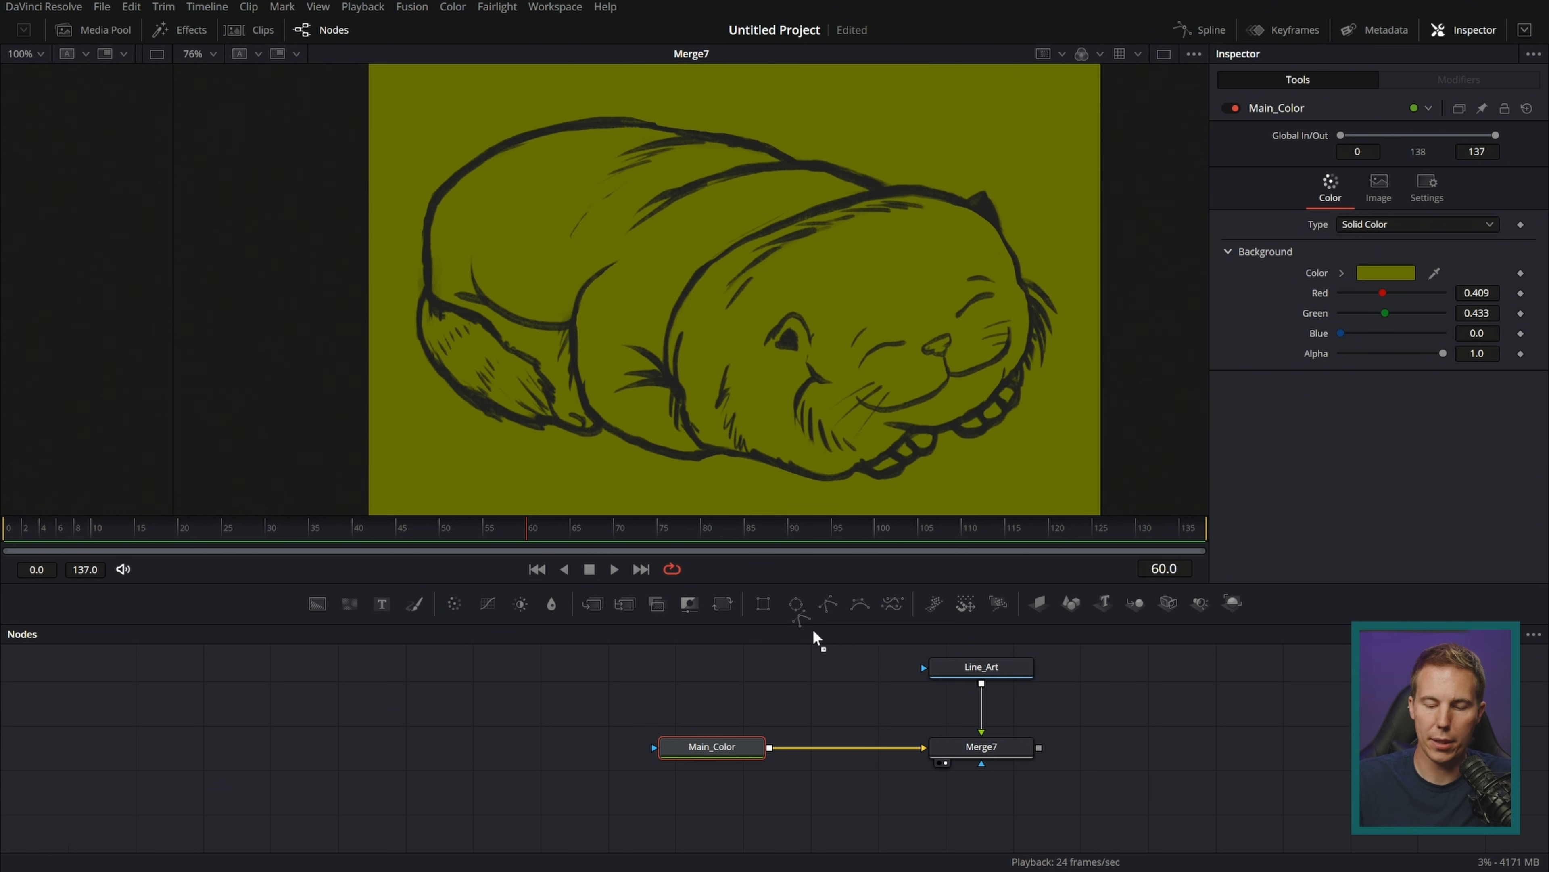
left_click_drag(717, 696, 751, 759)
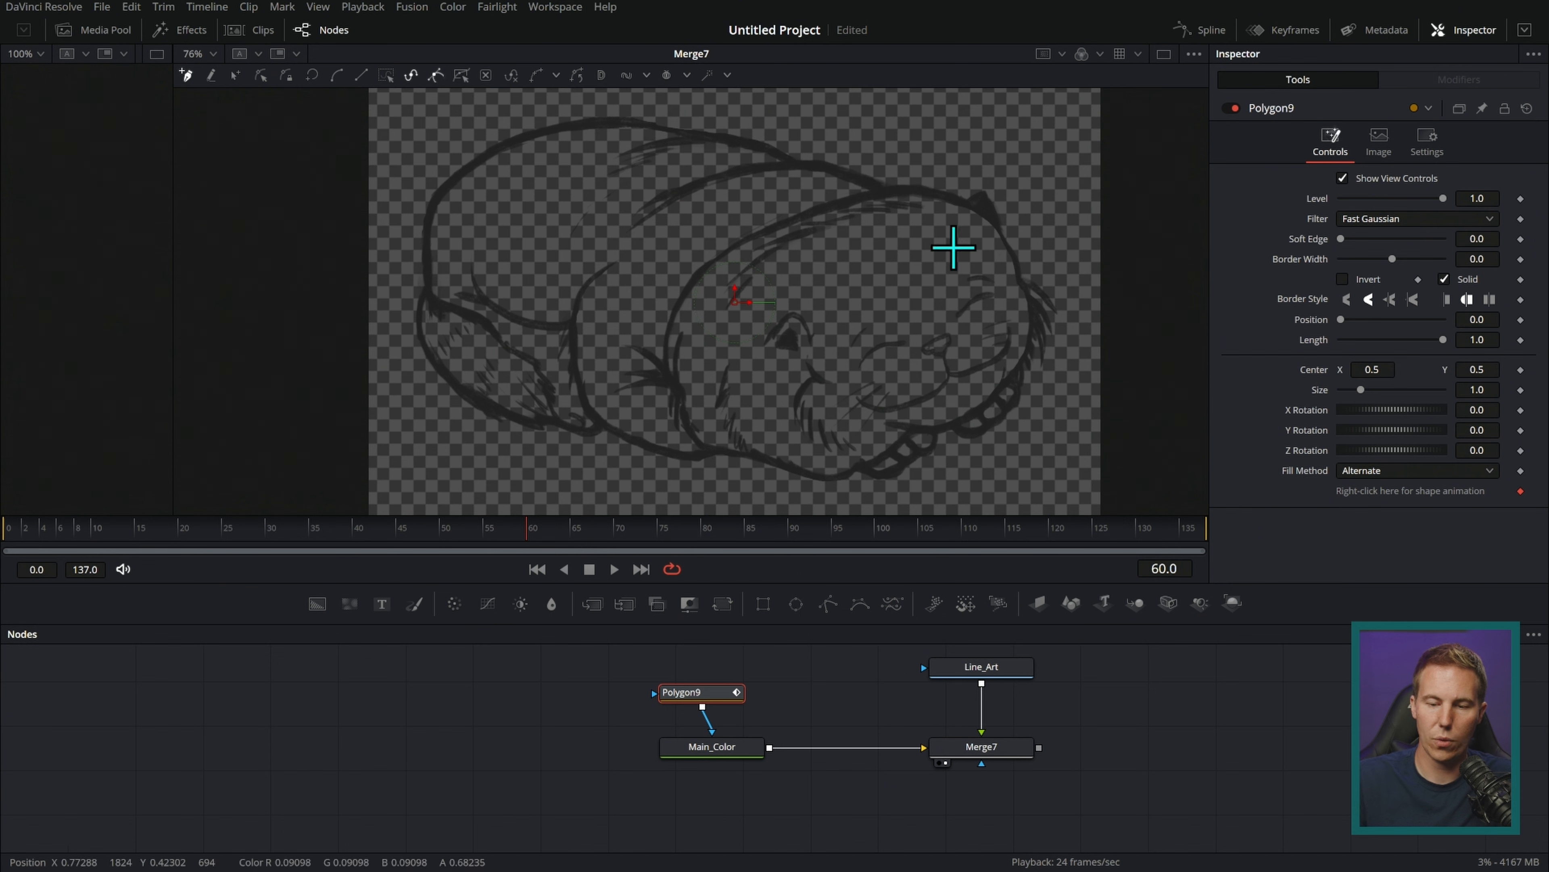
Start the polygon mask at the front paws and trace along their lower outline
scroll(914, 447, "up", 5)
left_click(830, 416)
left_click_drag(884, 433, 895, 428)
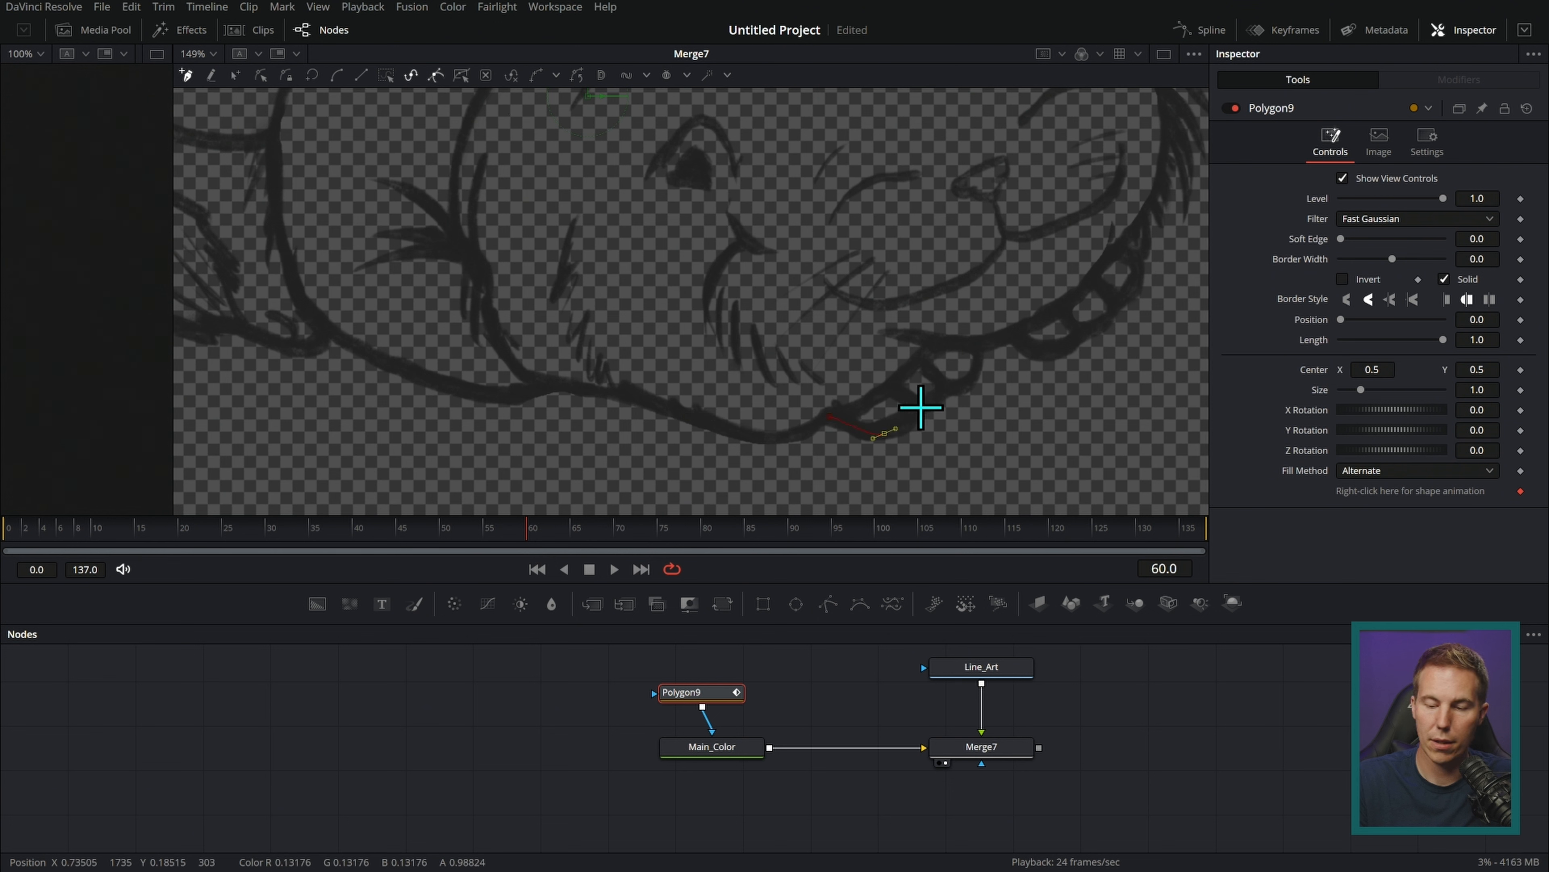
left_click_drag(953, 385, 989, 339)
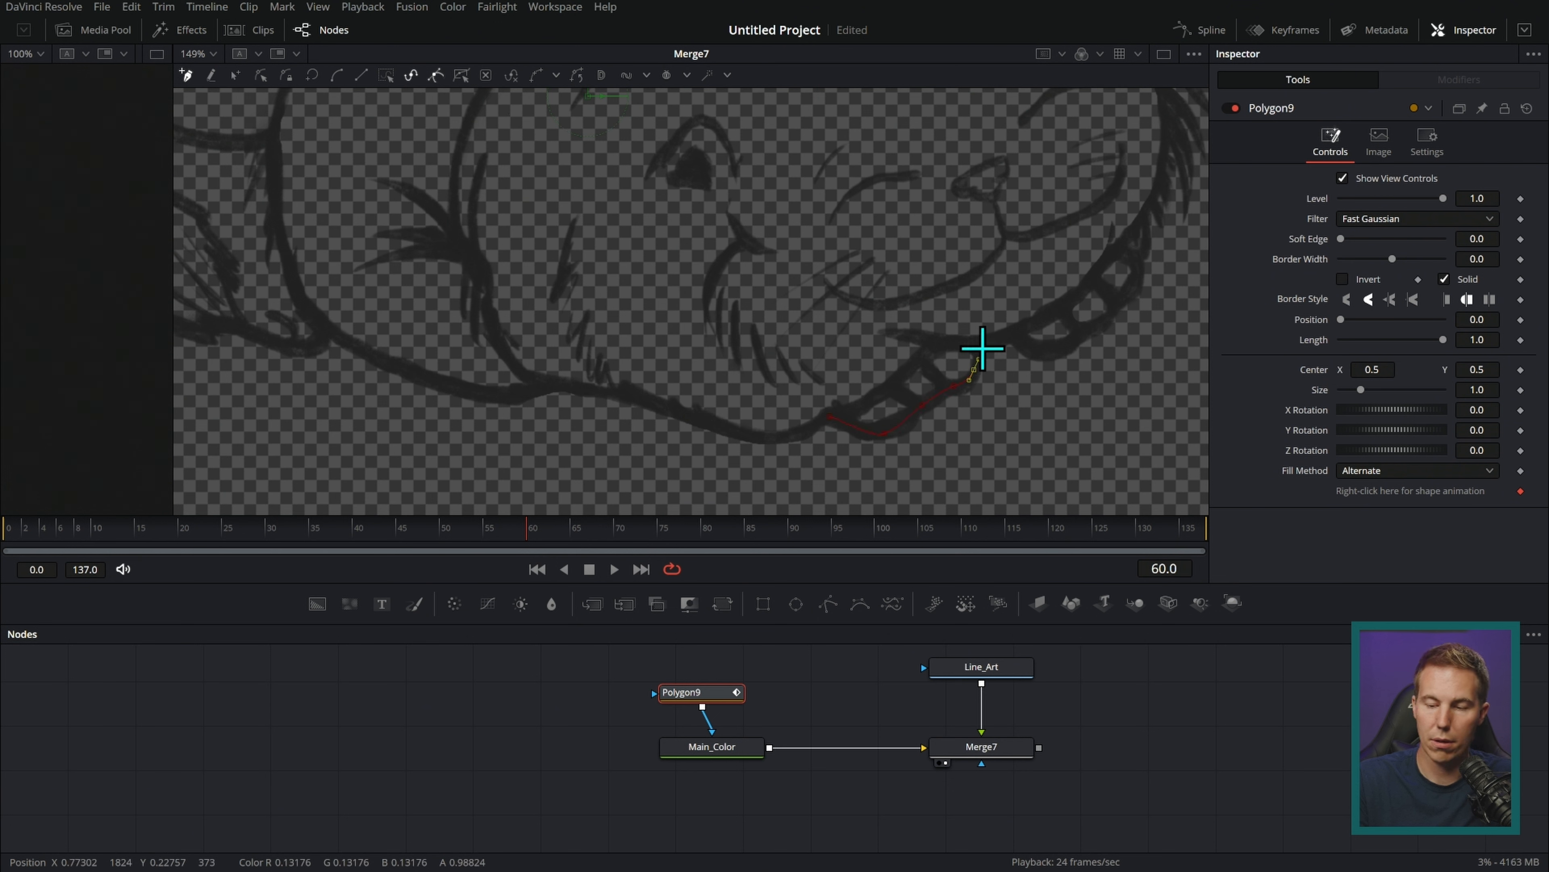
left_click(1041, 354)
left_click(1081, 333)
left_click_drag(1112, 313, 931, 395)
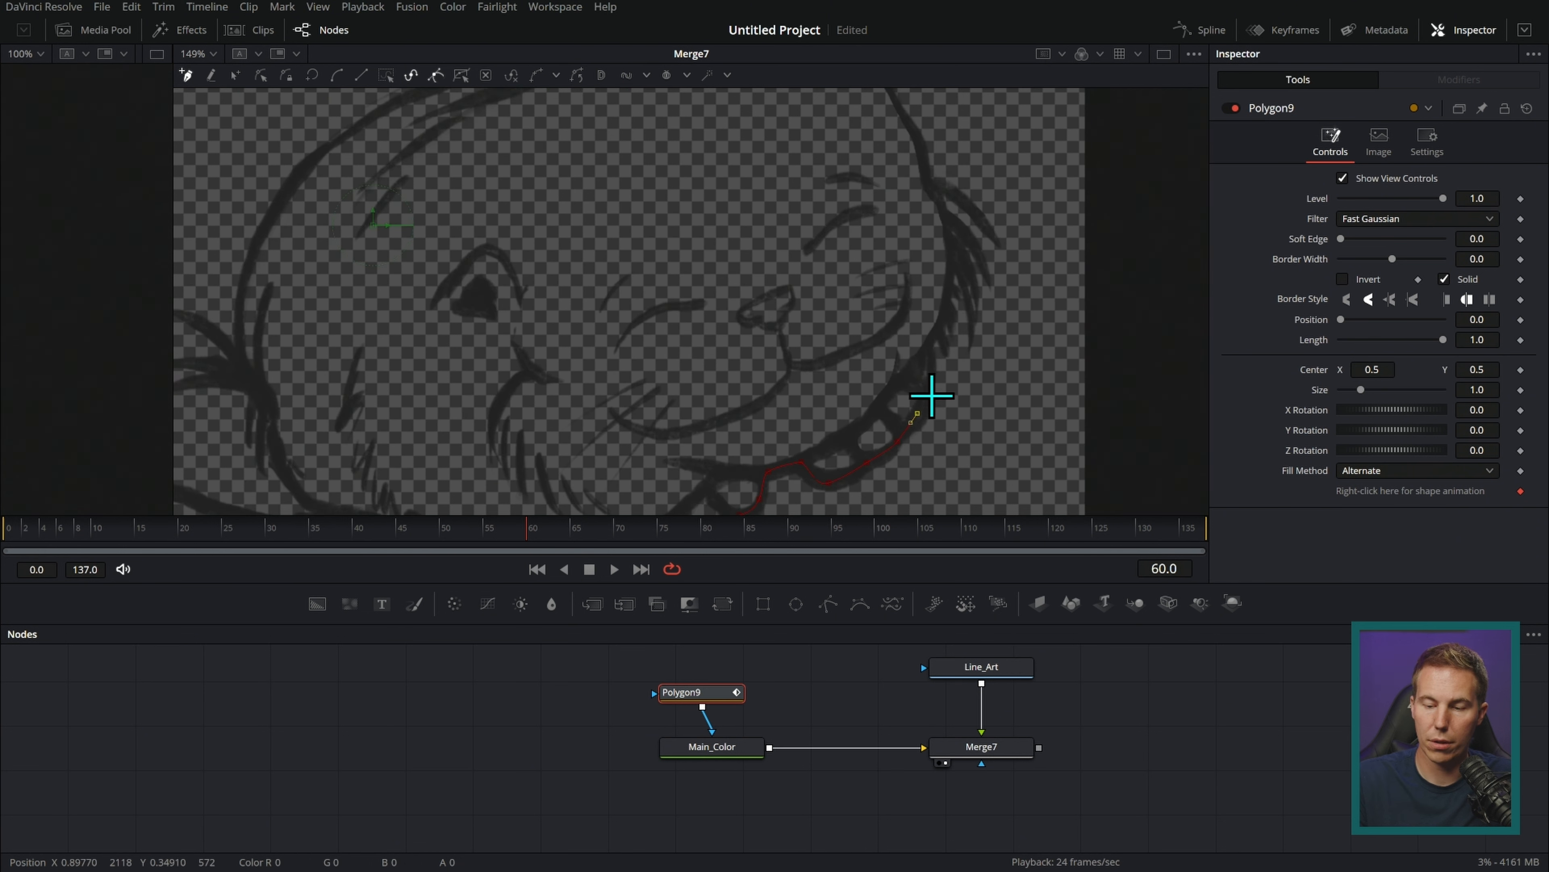
Continue the polygon mask up the side of the cat's face and around the tip of the far ear
left_click_drag(948, 310, 951, 257)
left_click(929, 188)
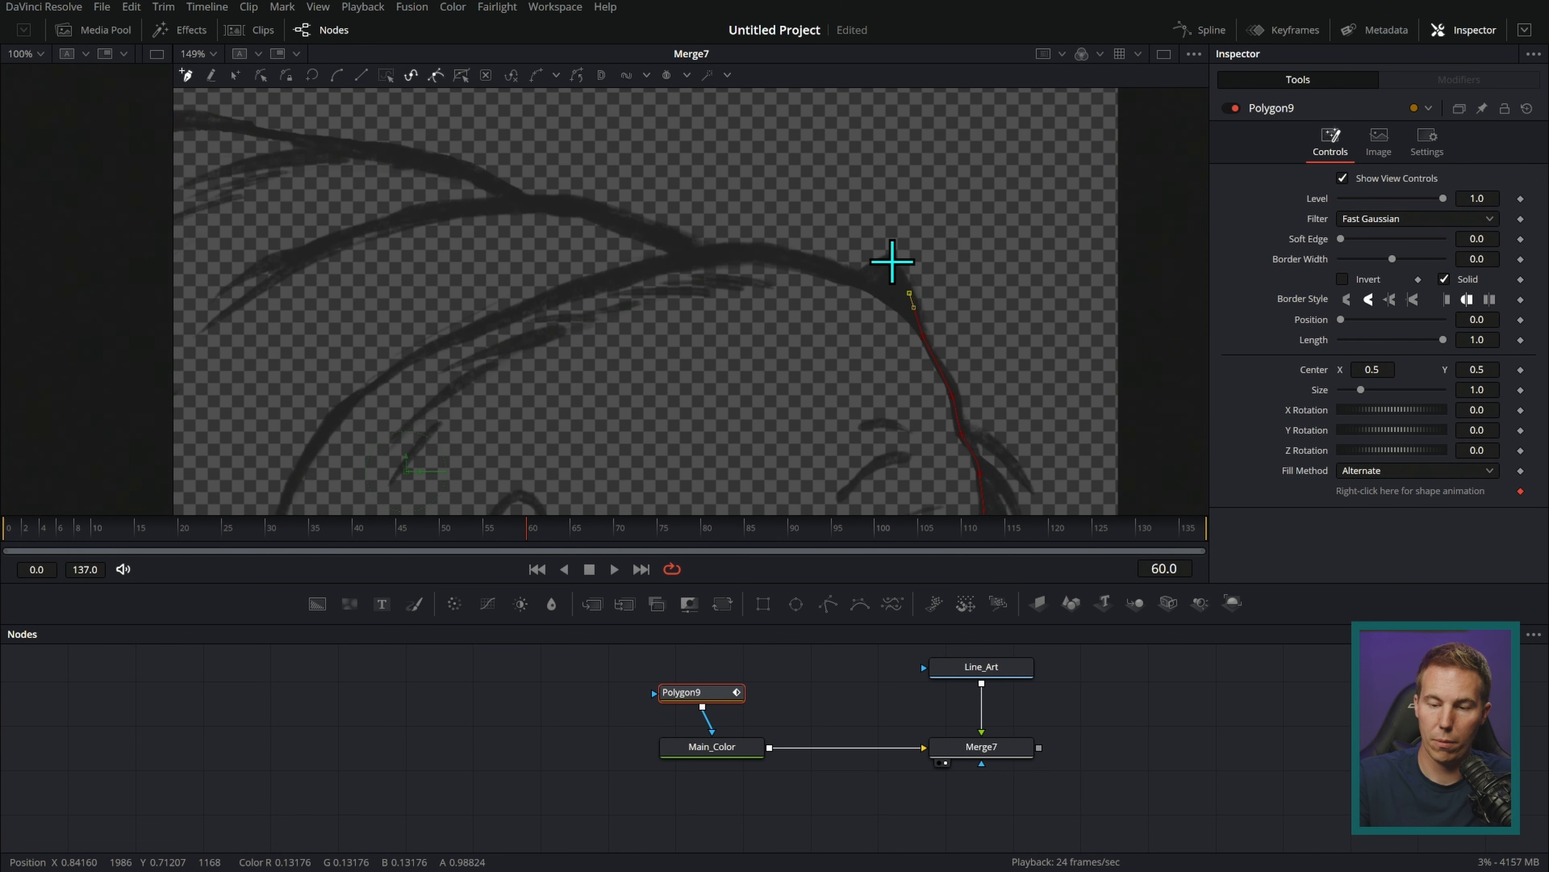
left_click(893, 261)
left_click_drag(878, 267, 866, 275)
Trace the polygon mask over the top of the cat's head and along its back
left_click(844, 273)
left_click(766, 246)
left_click(681, 250)
left_click(570, 203)
left_click(523, 200)
left_click_drag(546, 193, 947, 339)
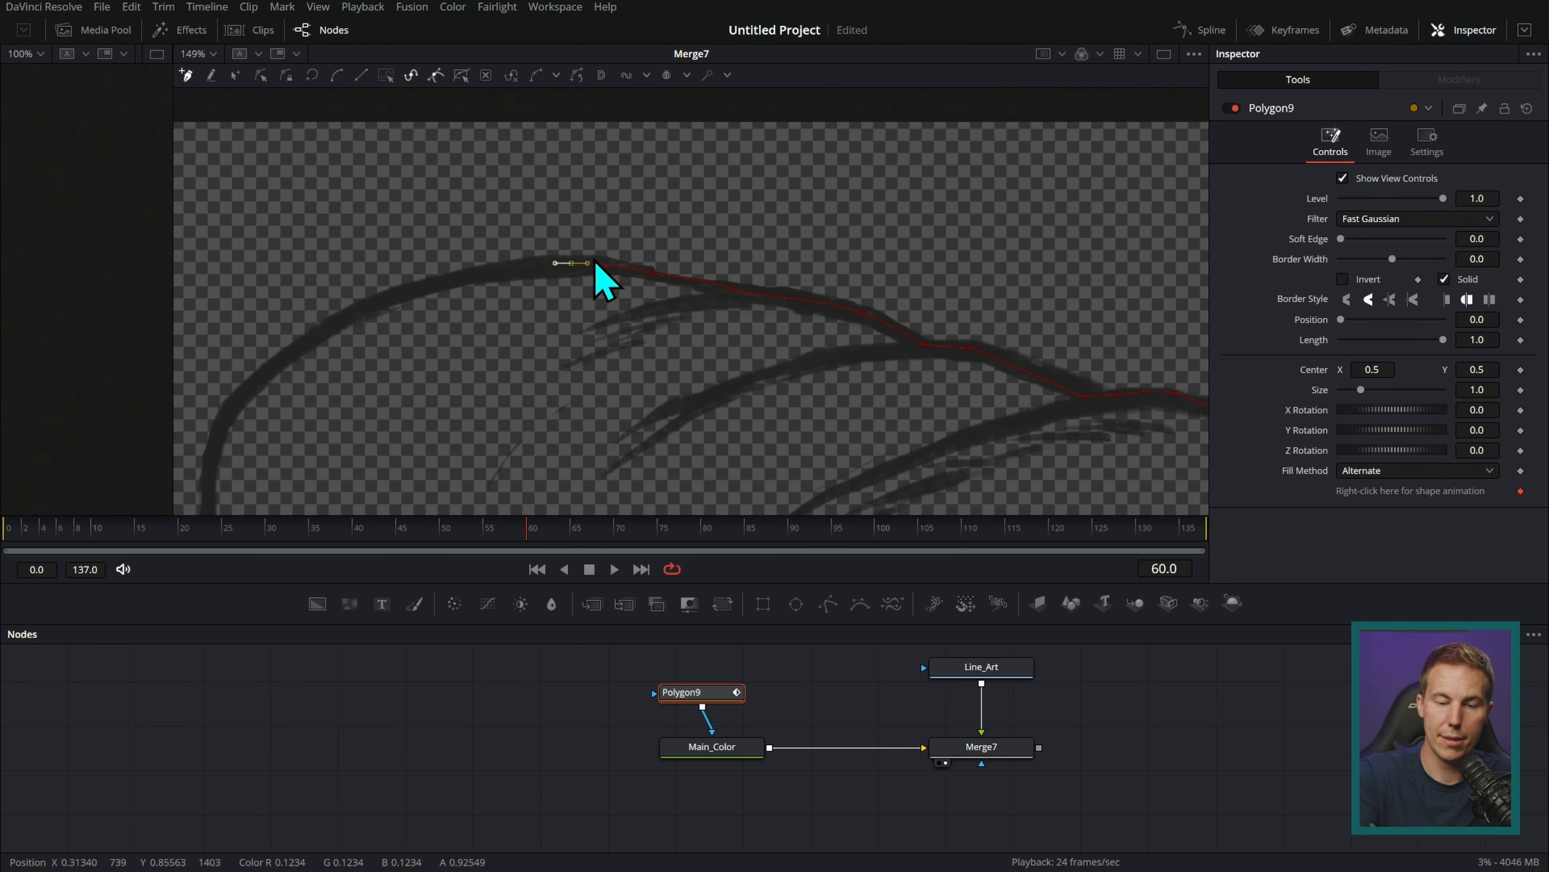
Trace the polygon mask around the cat's rump, tail and belly, and close it at the front paws
left_click_drag(595, 261, 983, 209)
left_click(869, 226)
left_click(732, 269)
left_click(643, 340)
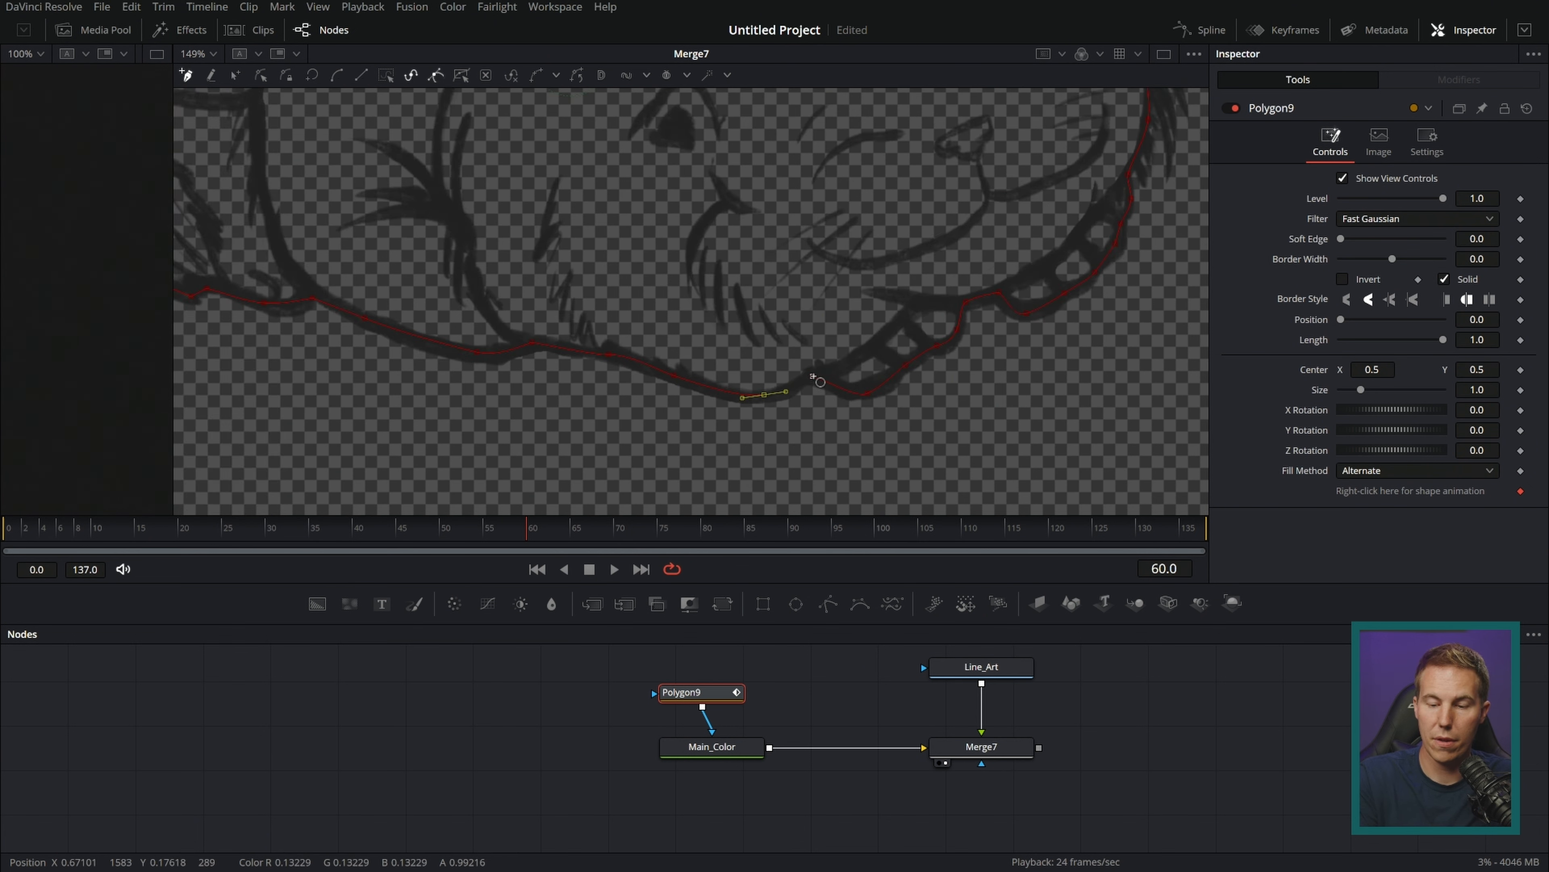
left_click(820, 382)
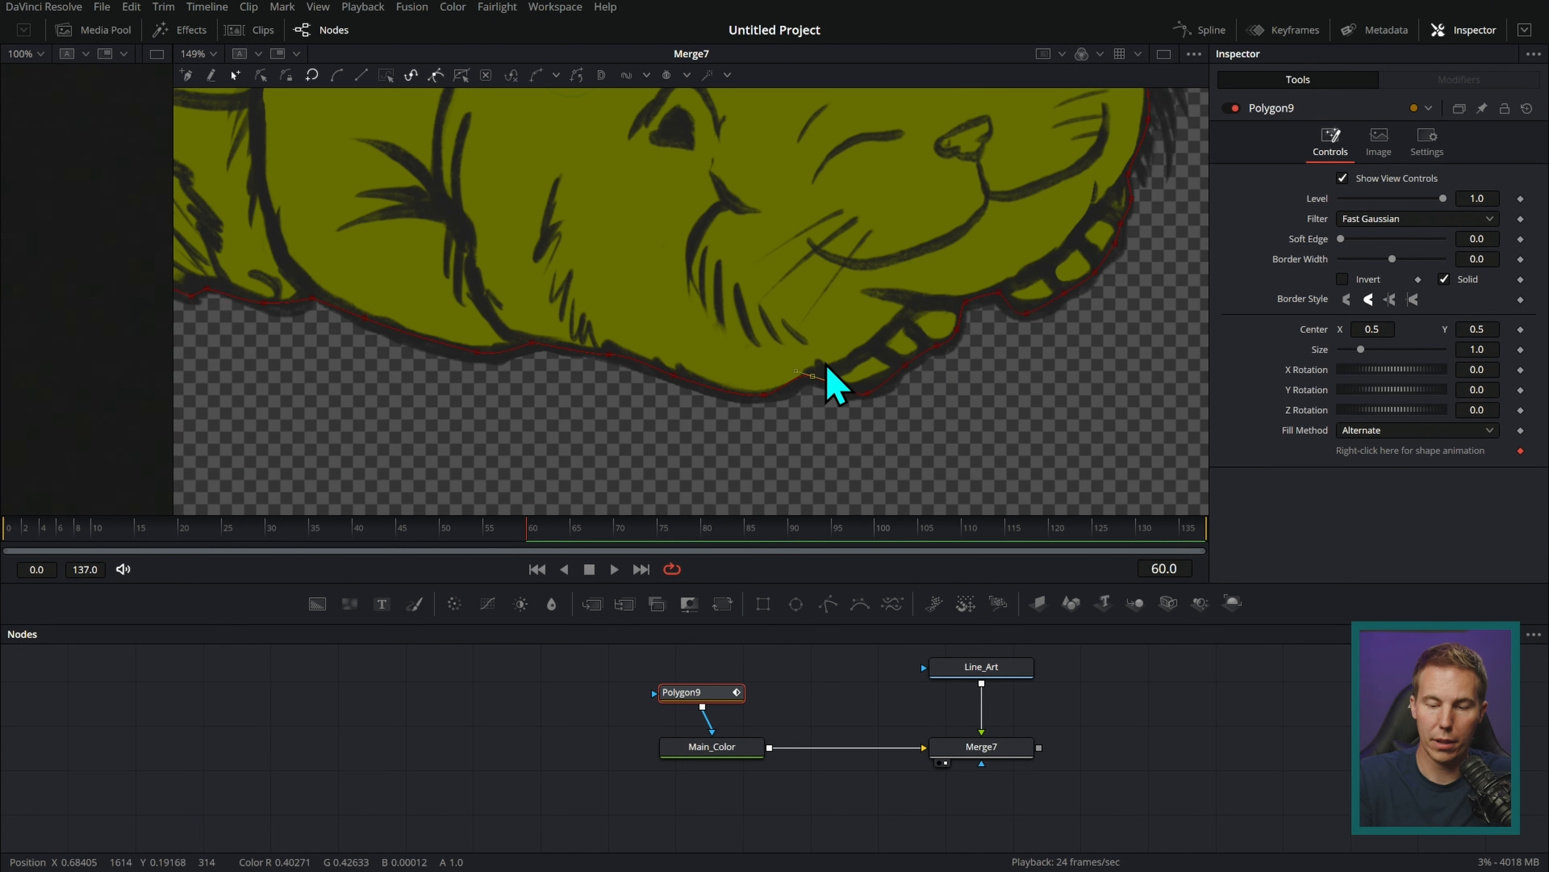
scroll(835, 381, "down", 6)
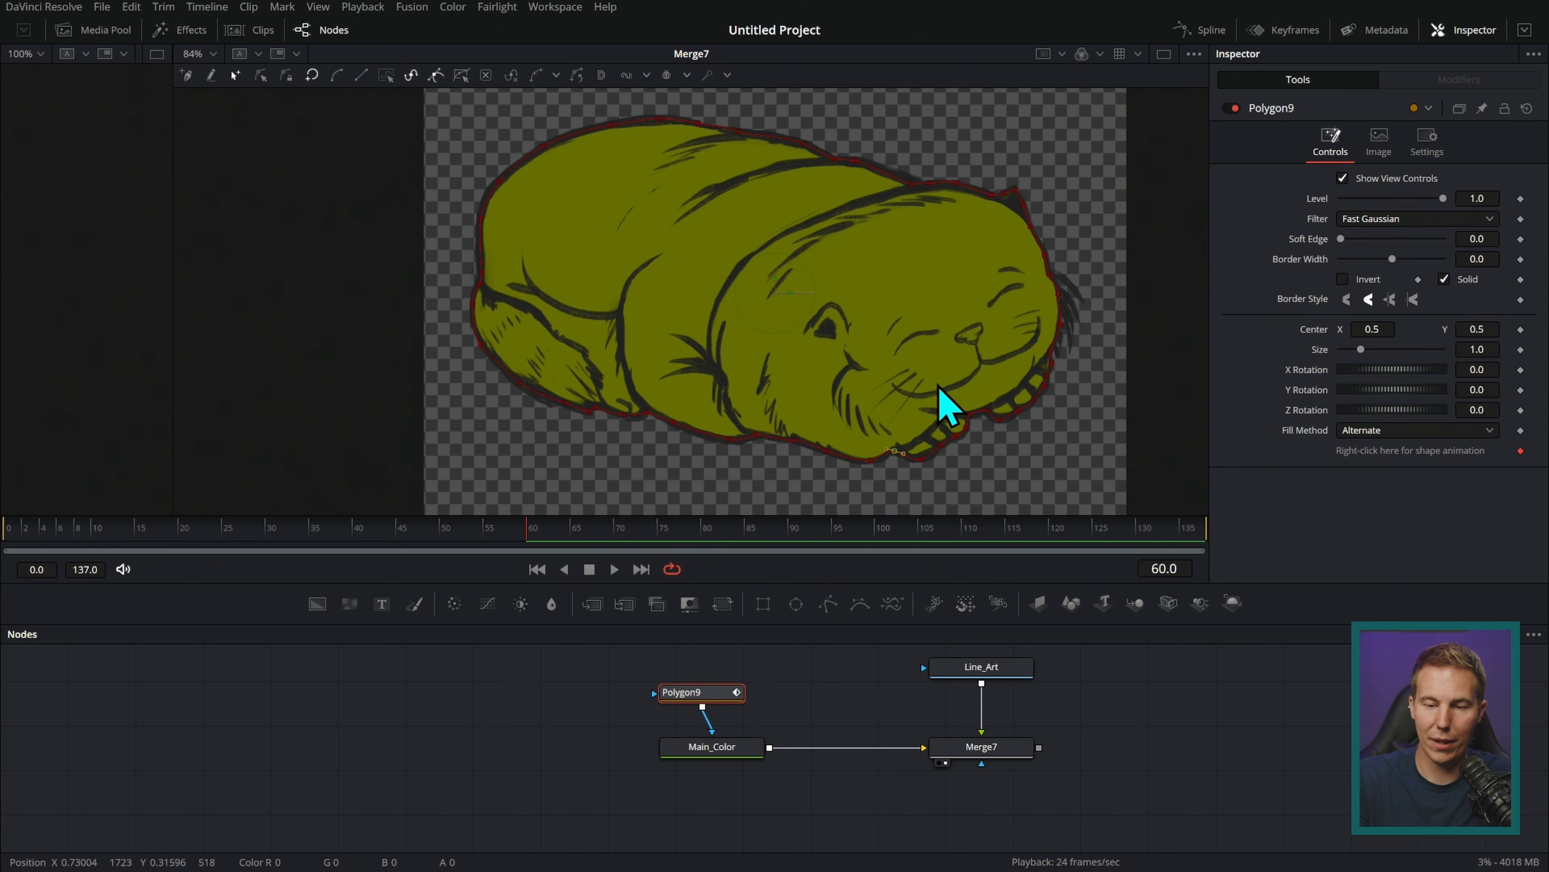
Recolour Main_Color to blue with red 0.094, green 0.559 and blue 0.984
left_click(747, 754)
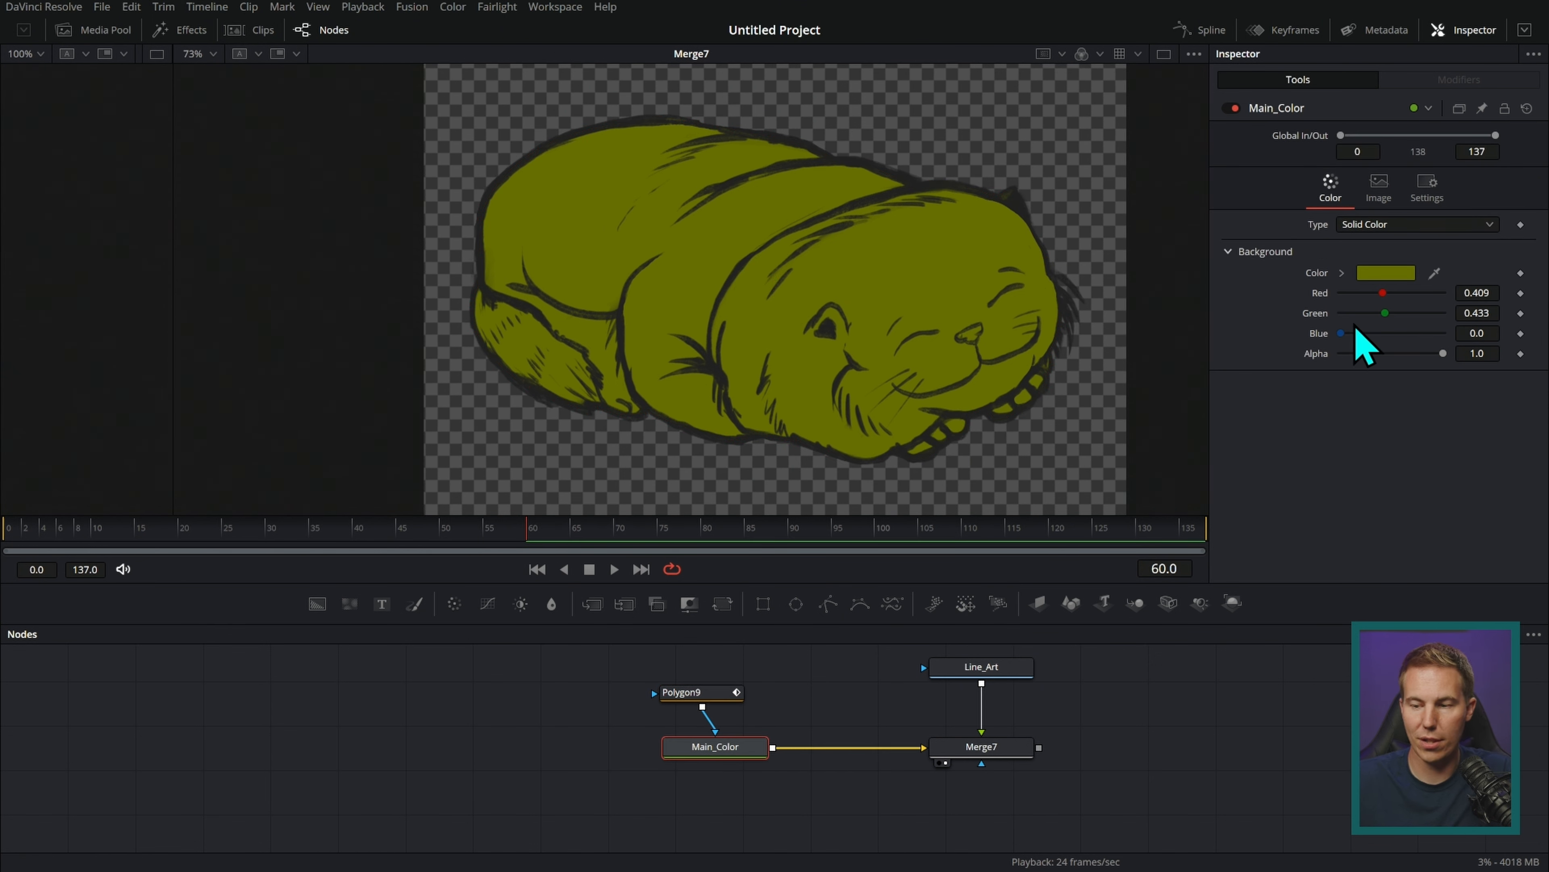
mouse_move(1349, 335)
left_mouse_down()
mouse_move(1448, 337)
mouse_move(1363, 324)
left_mouse_up()
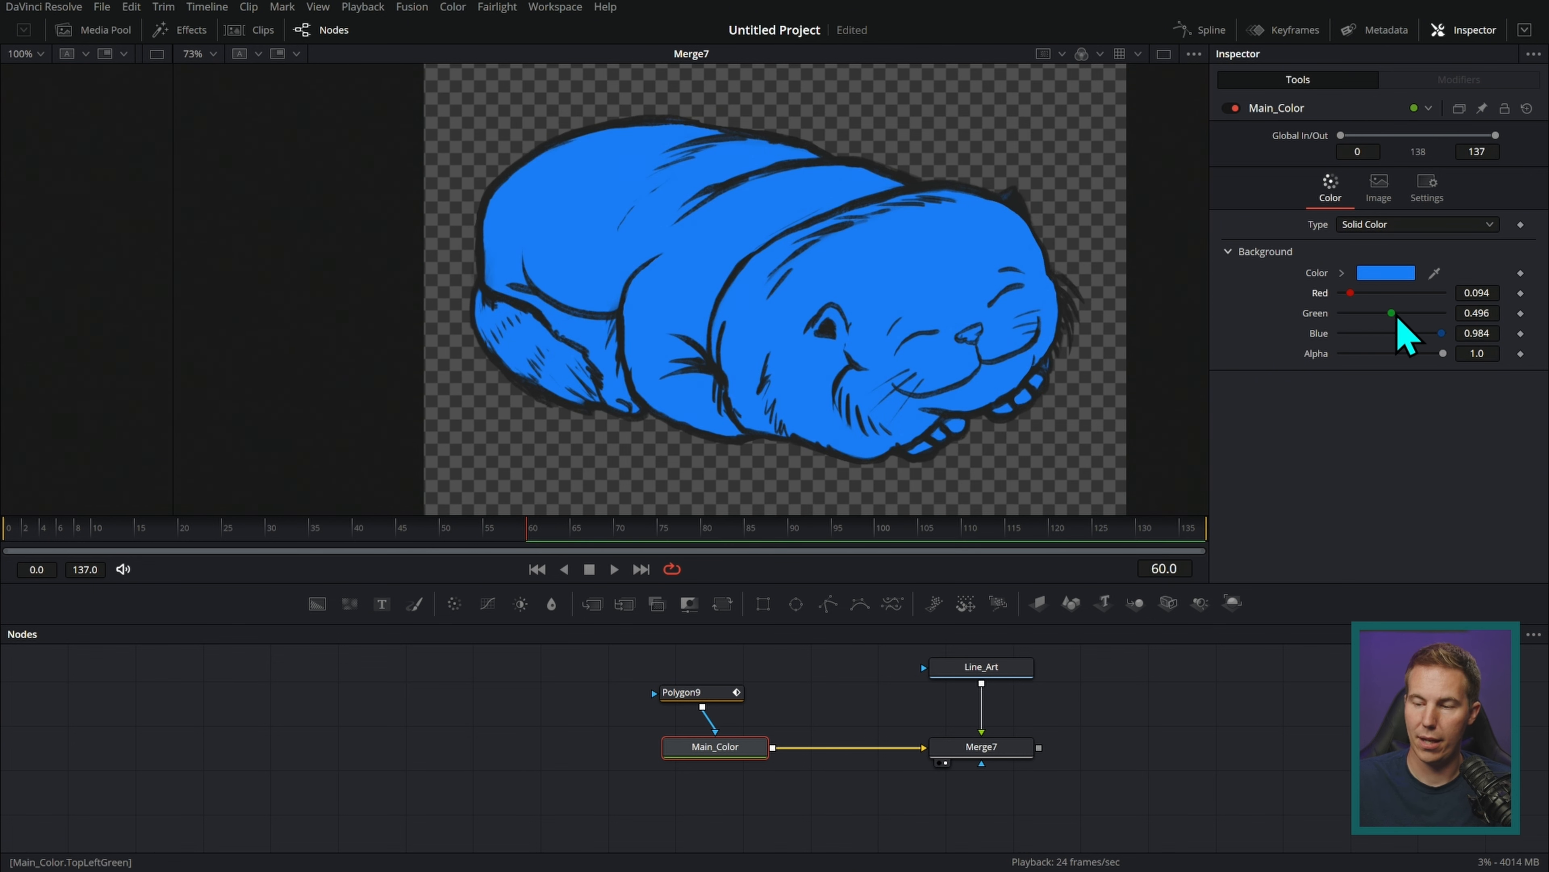
left_click_drag(1392, 316, 1398, 317)
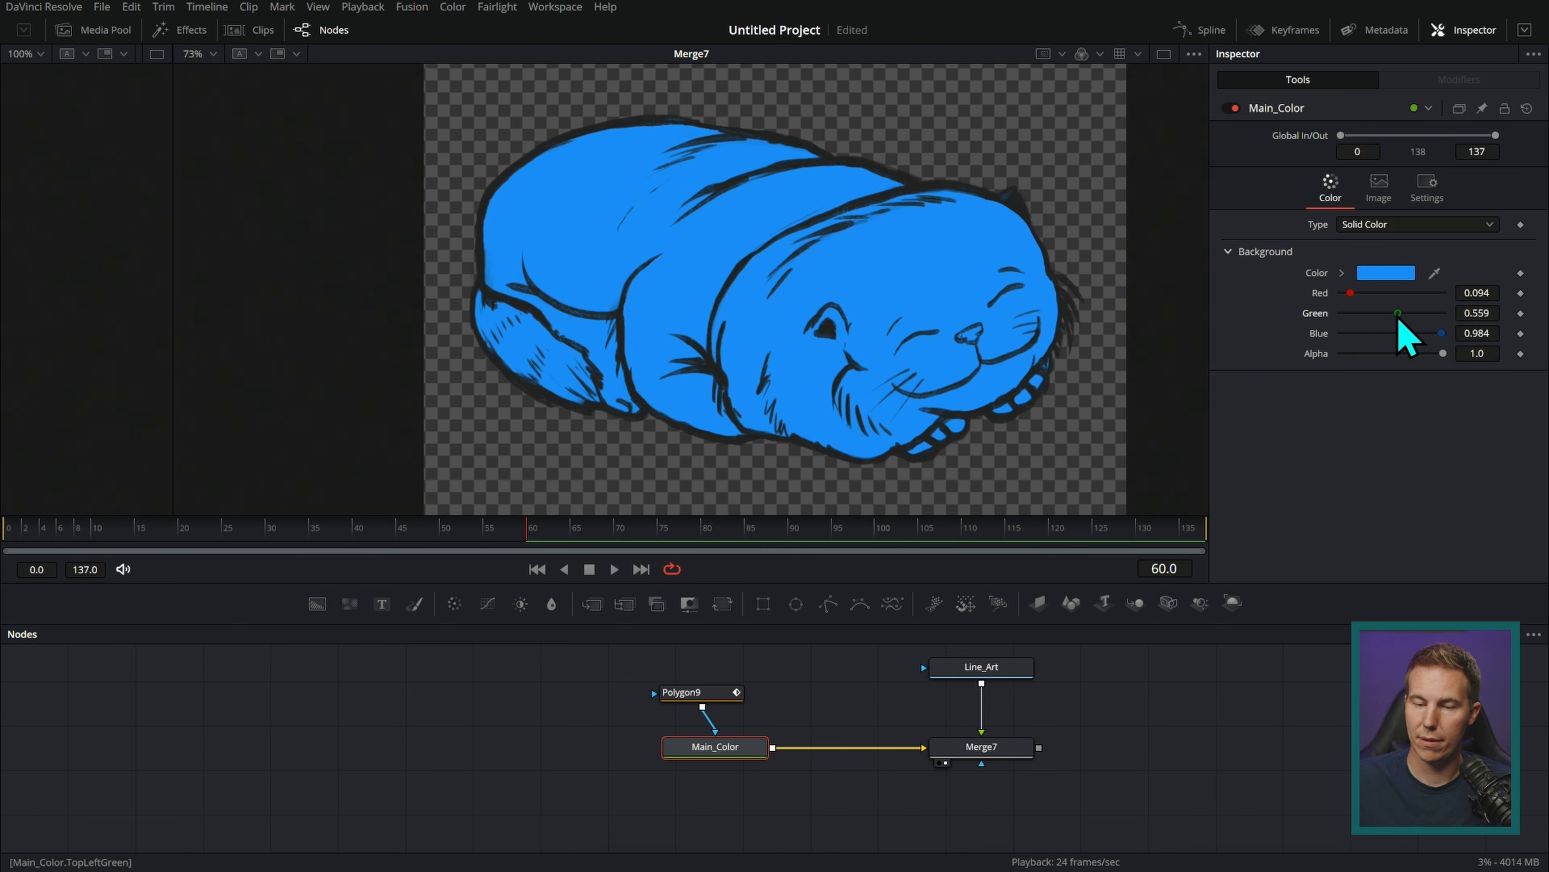
Align the polygon mask node above Main_Color and rename it Body_Mask
left_click_drag(702, 692, 715, 688)
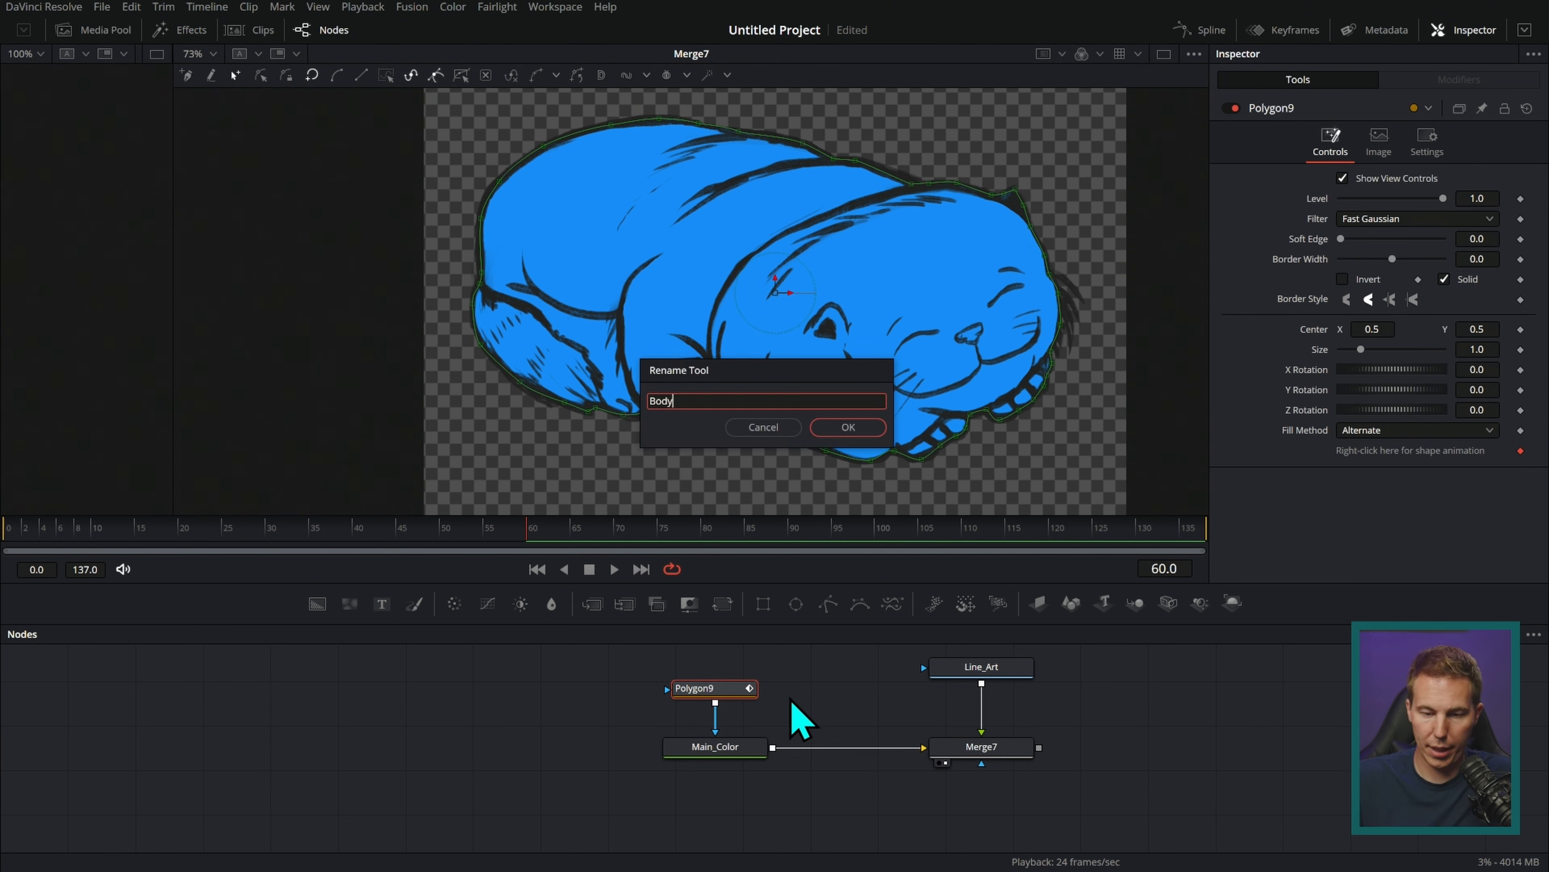
key("Return")
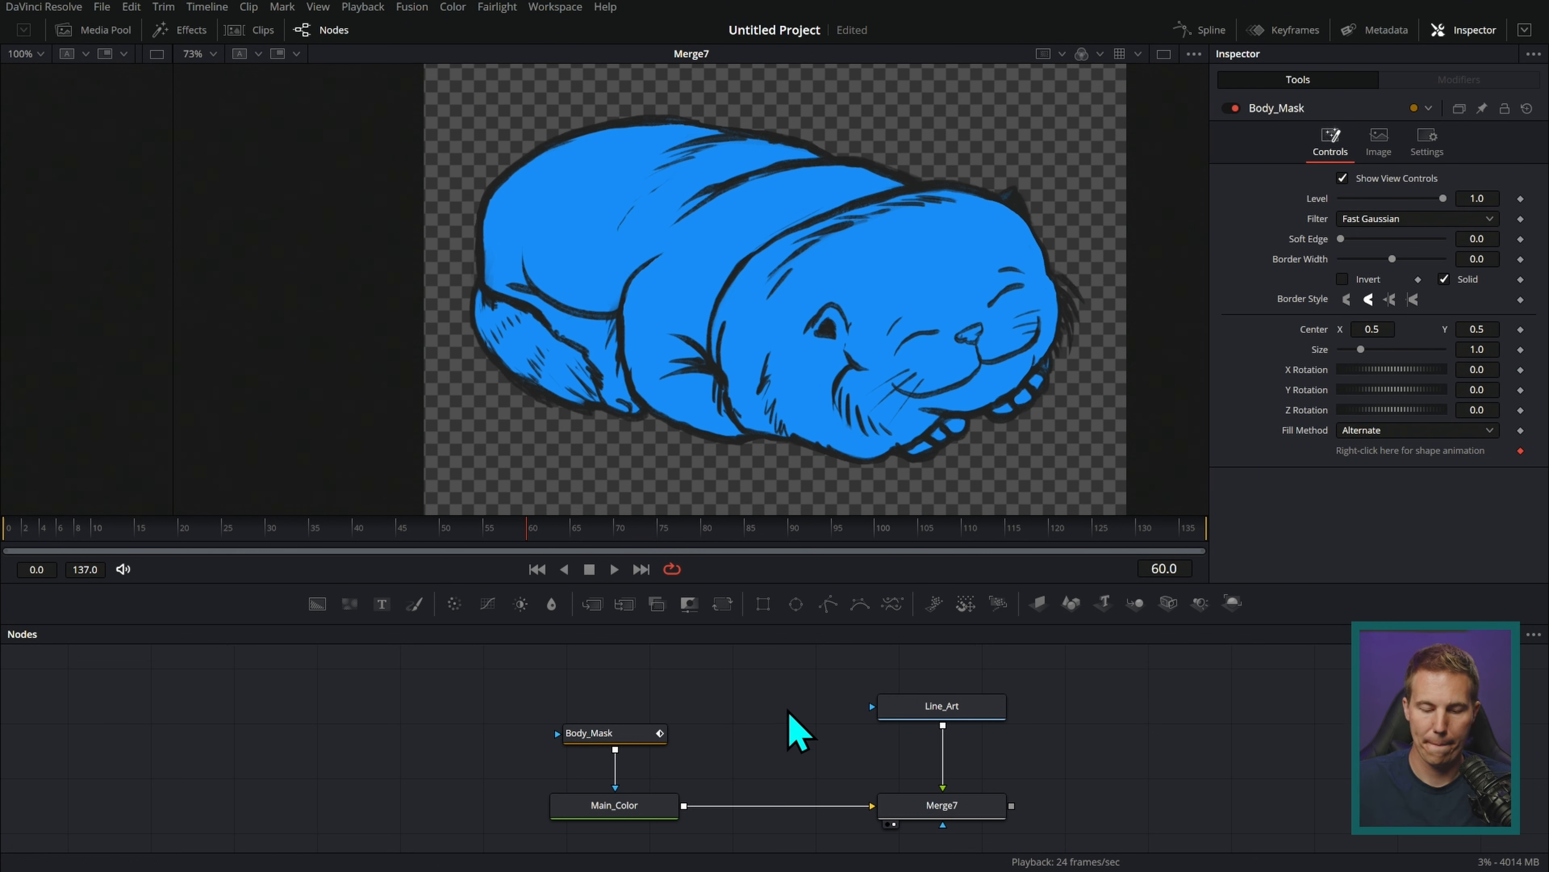
left_click_drag(771, 723, 764, 716)
Add another Background node to the graph and name it Black
left_click_drag(317, 603, 845, 729)
key("F2")
type("Black")
key("Return")
Merge Black over Main_Color ahead of the line art merge, and arrange Black above its new merge node
left_click_drag(842, 699, 644, 790)
left_click_drag(642, 793, 480, 793)
left_click(751, 703)
left_click_drag(662, 741, 534, 790)
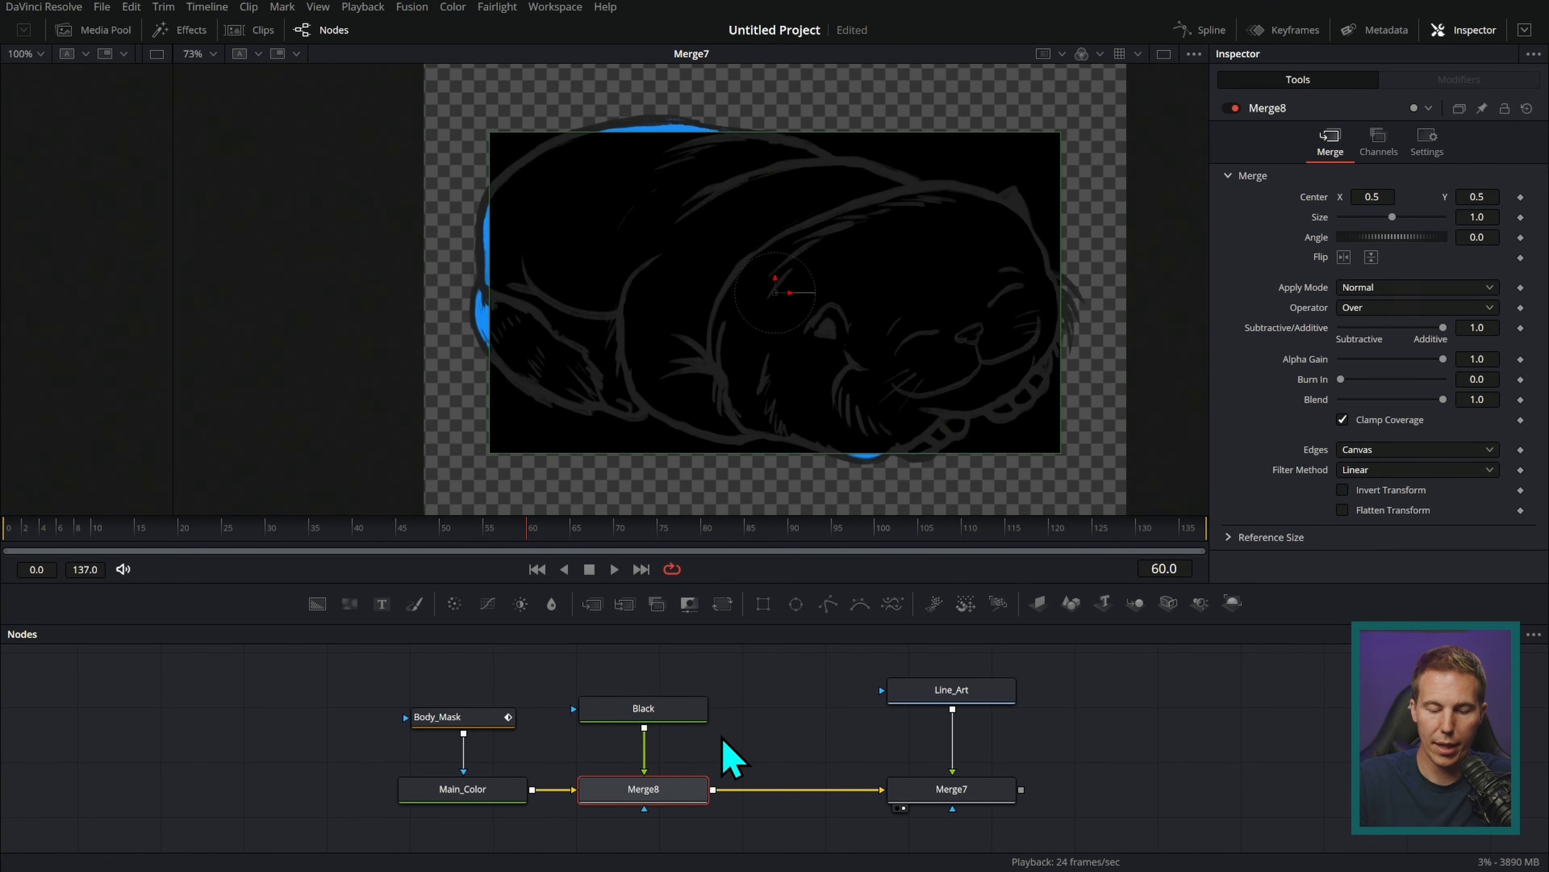
left_click(686, 716)
left_click_drag(690, 721, 711, 714)
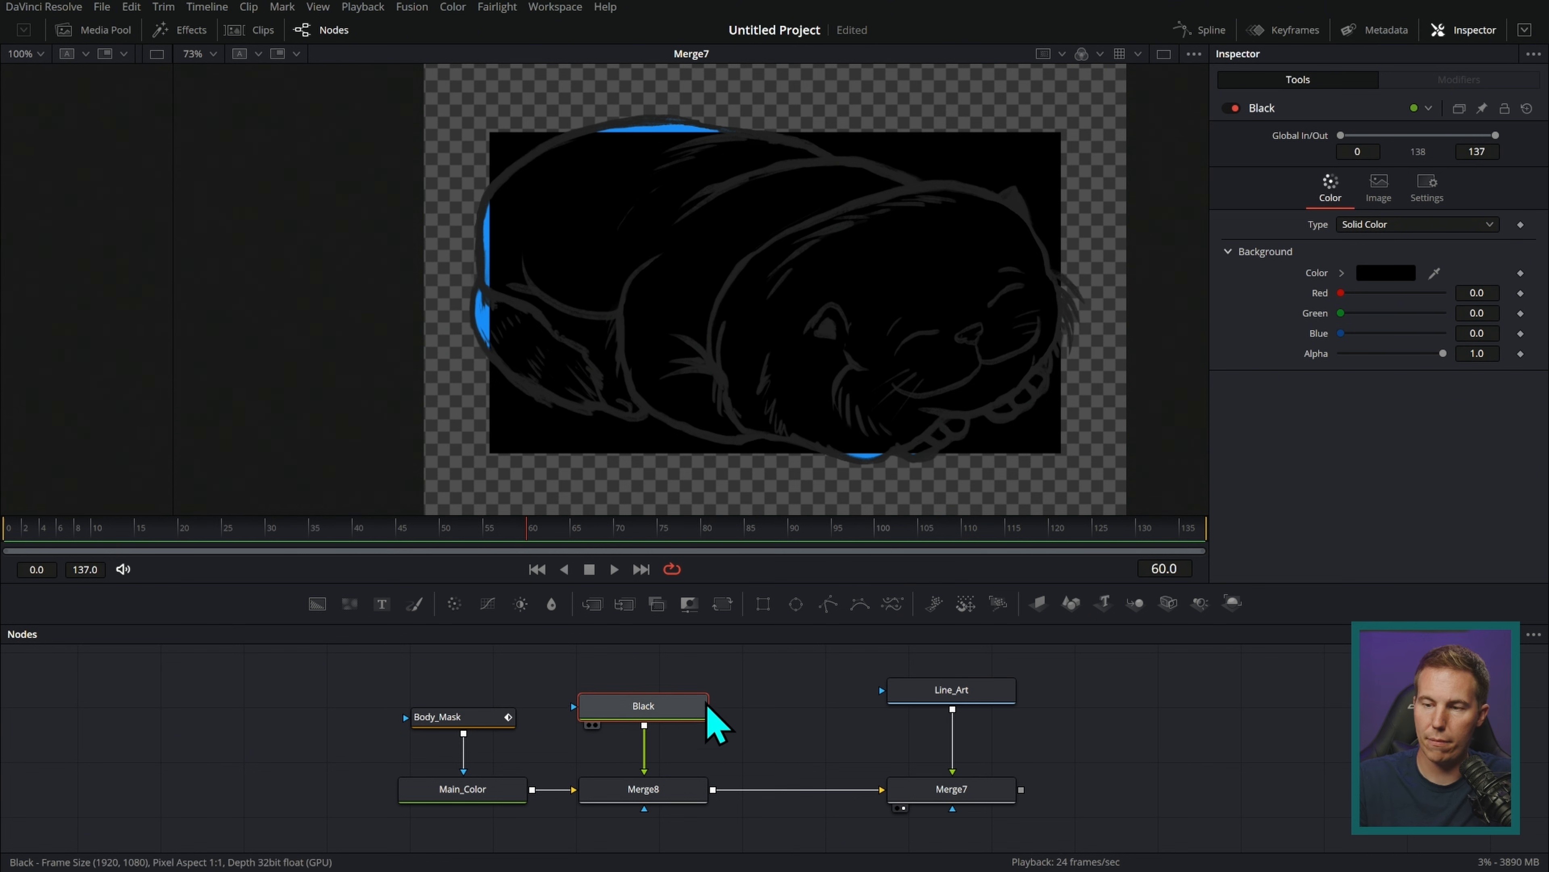
Replace the Black node with a copy of Main_Color connected as the foreground of Merge8
left_click_drag(1065, 208, 1057, 254)
key("Delete")
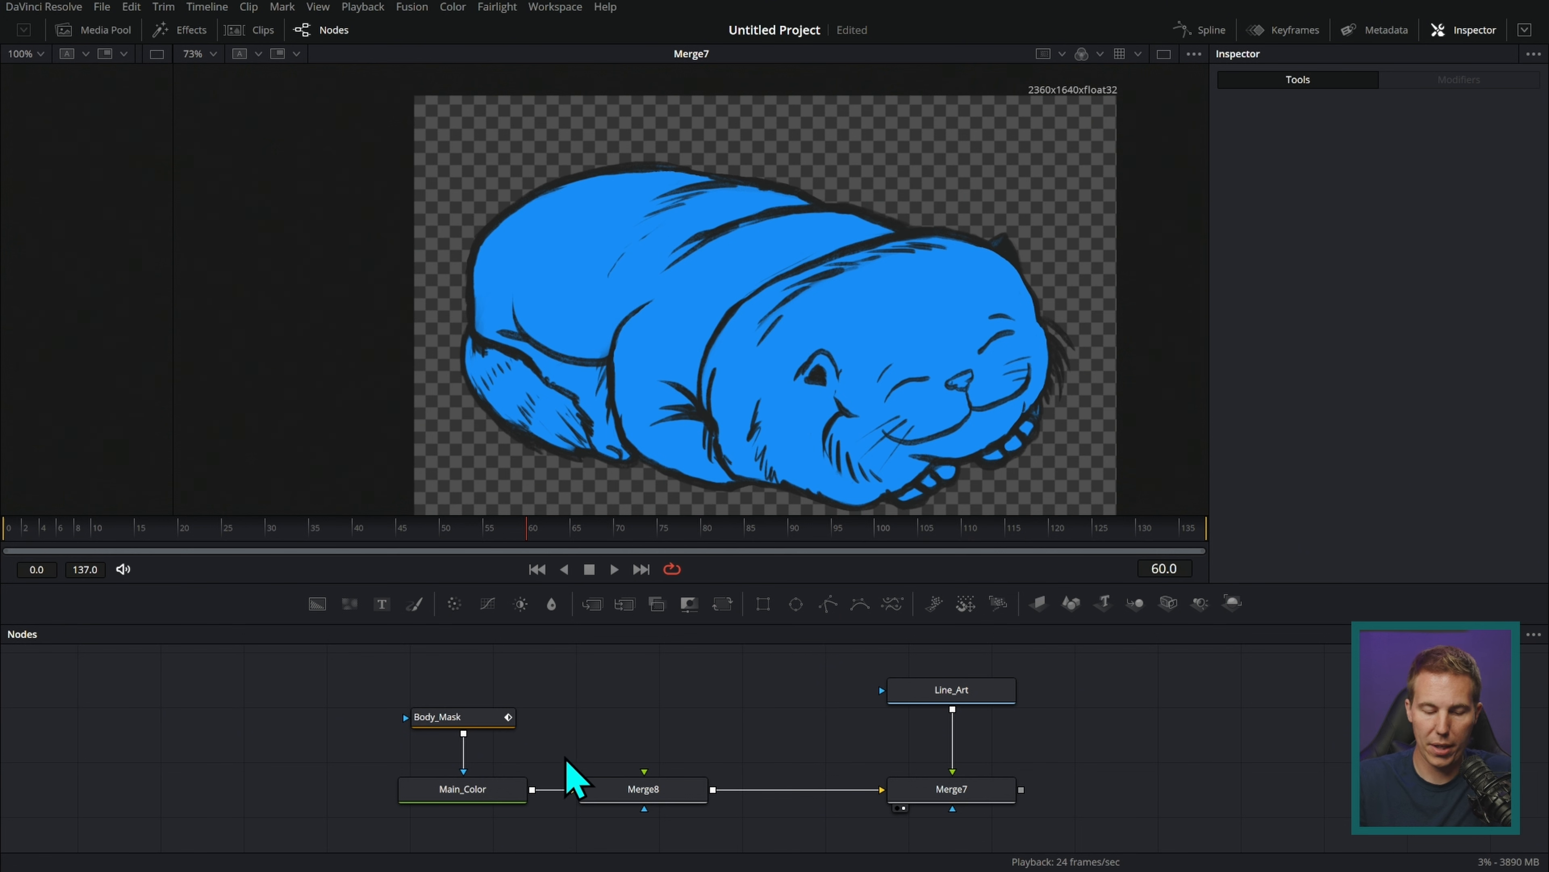
left_click(524, 793)
key("ctrl+v")
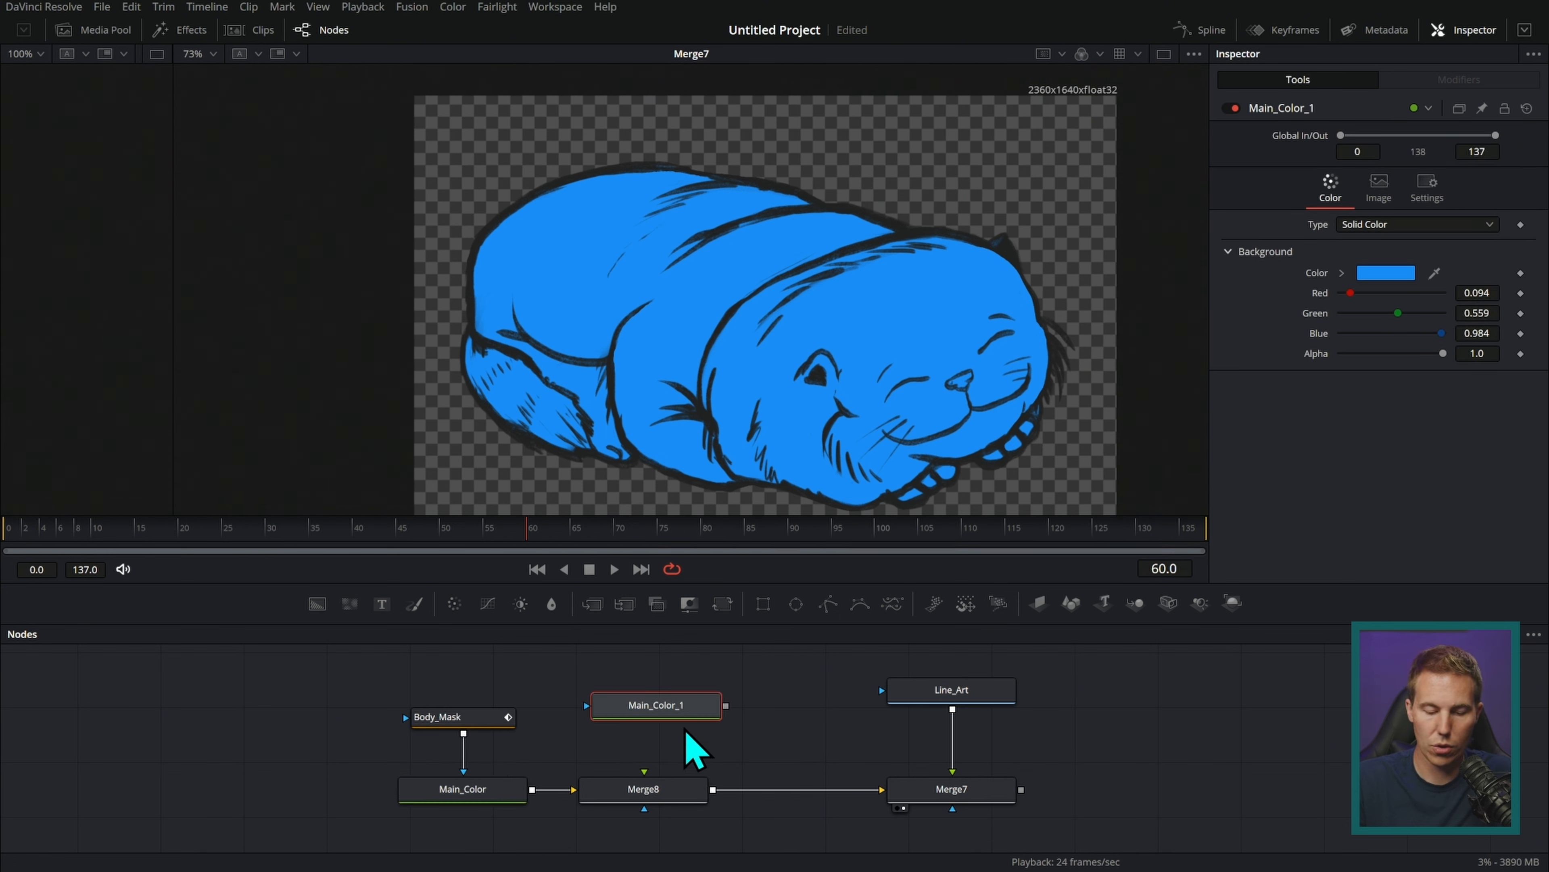
left_click_drag(725, 706, 647, 789)
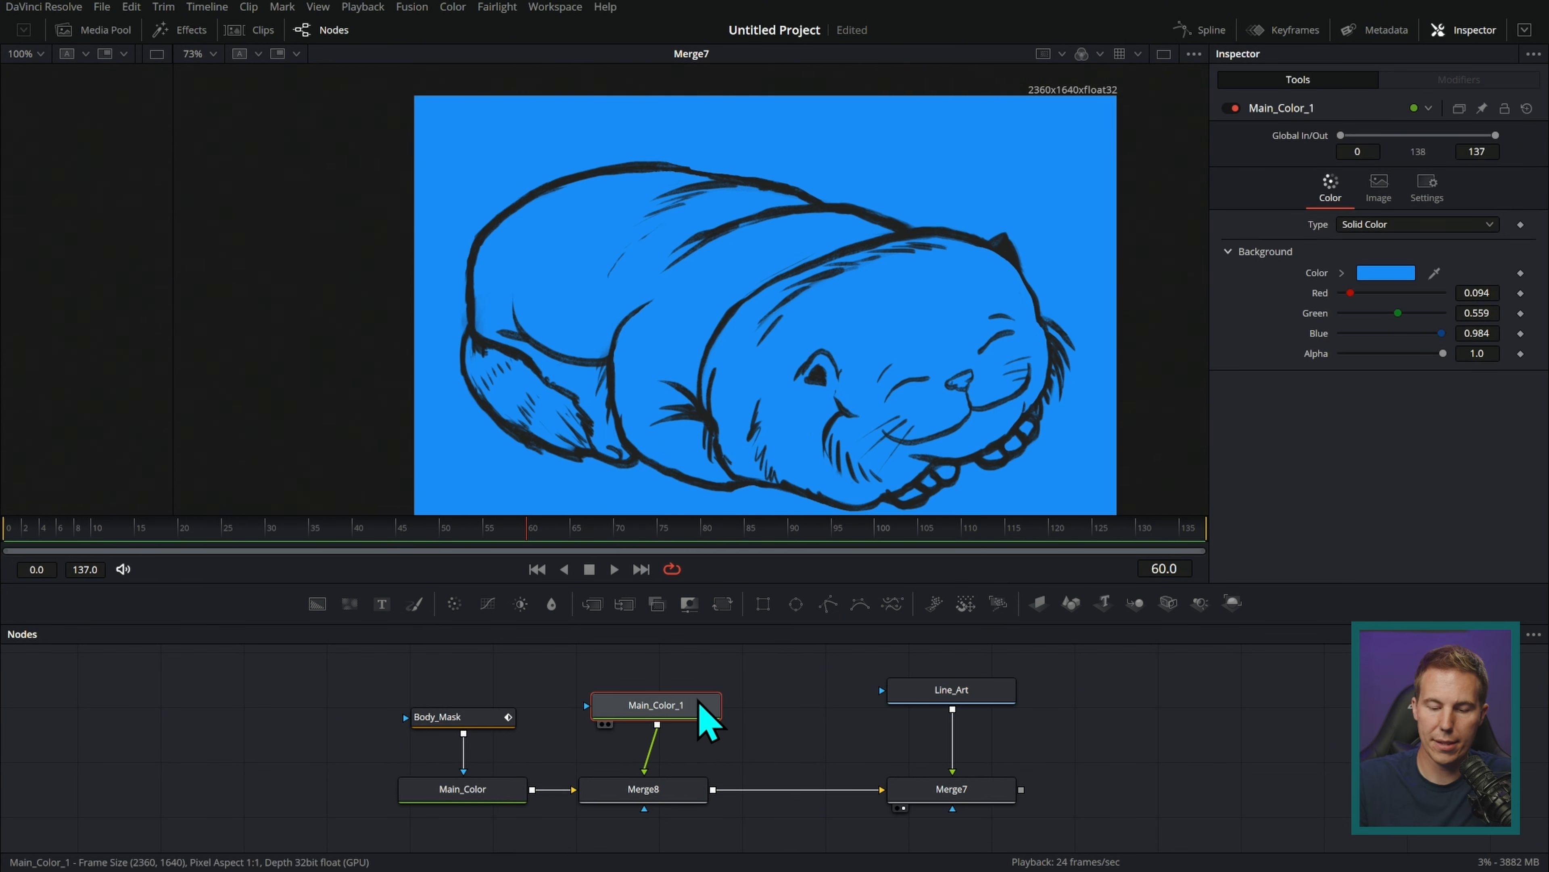
Set the copied background's colour to pure black and rename the node Black
left_click_drag(1351, 292, 1343, 390)
left_click(1344, 274)
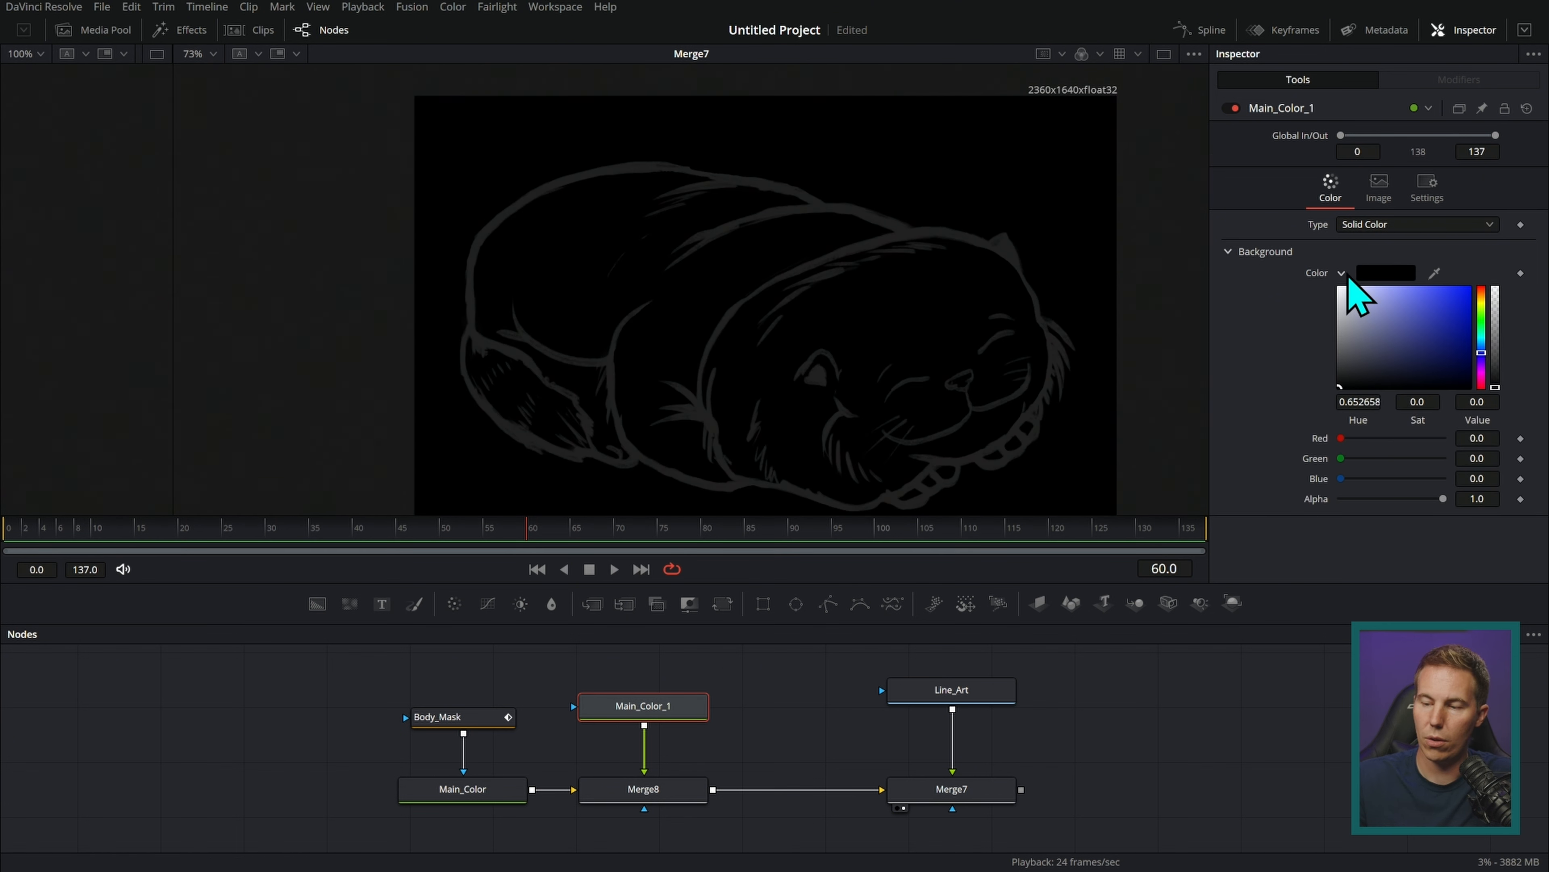
left_click(1343, 274)
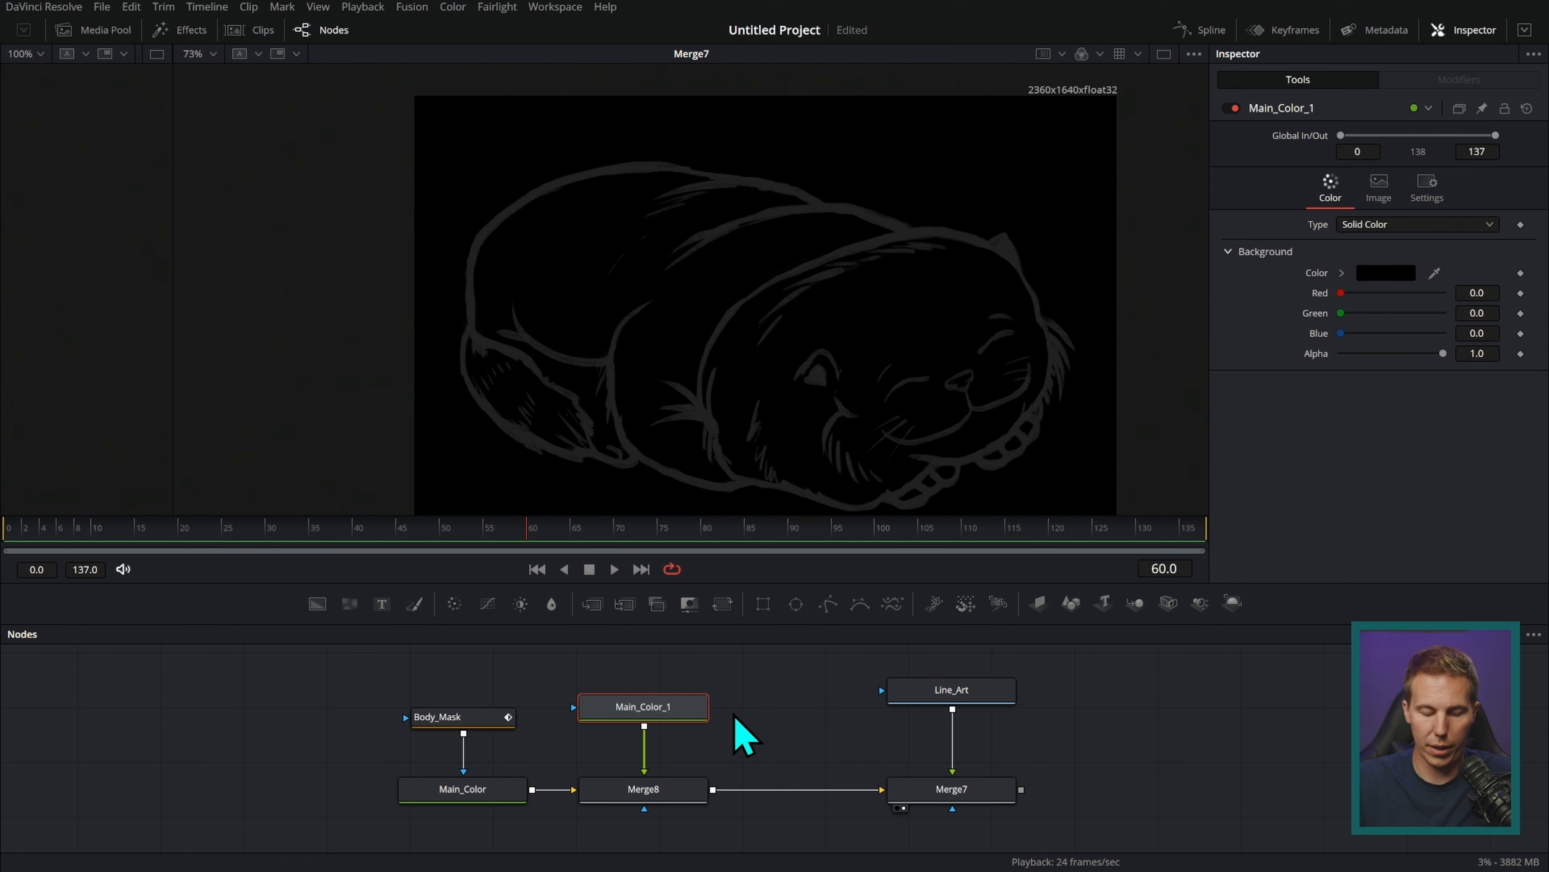
key("F2")
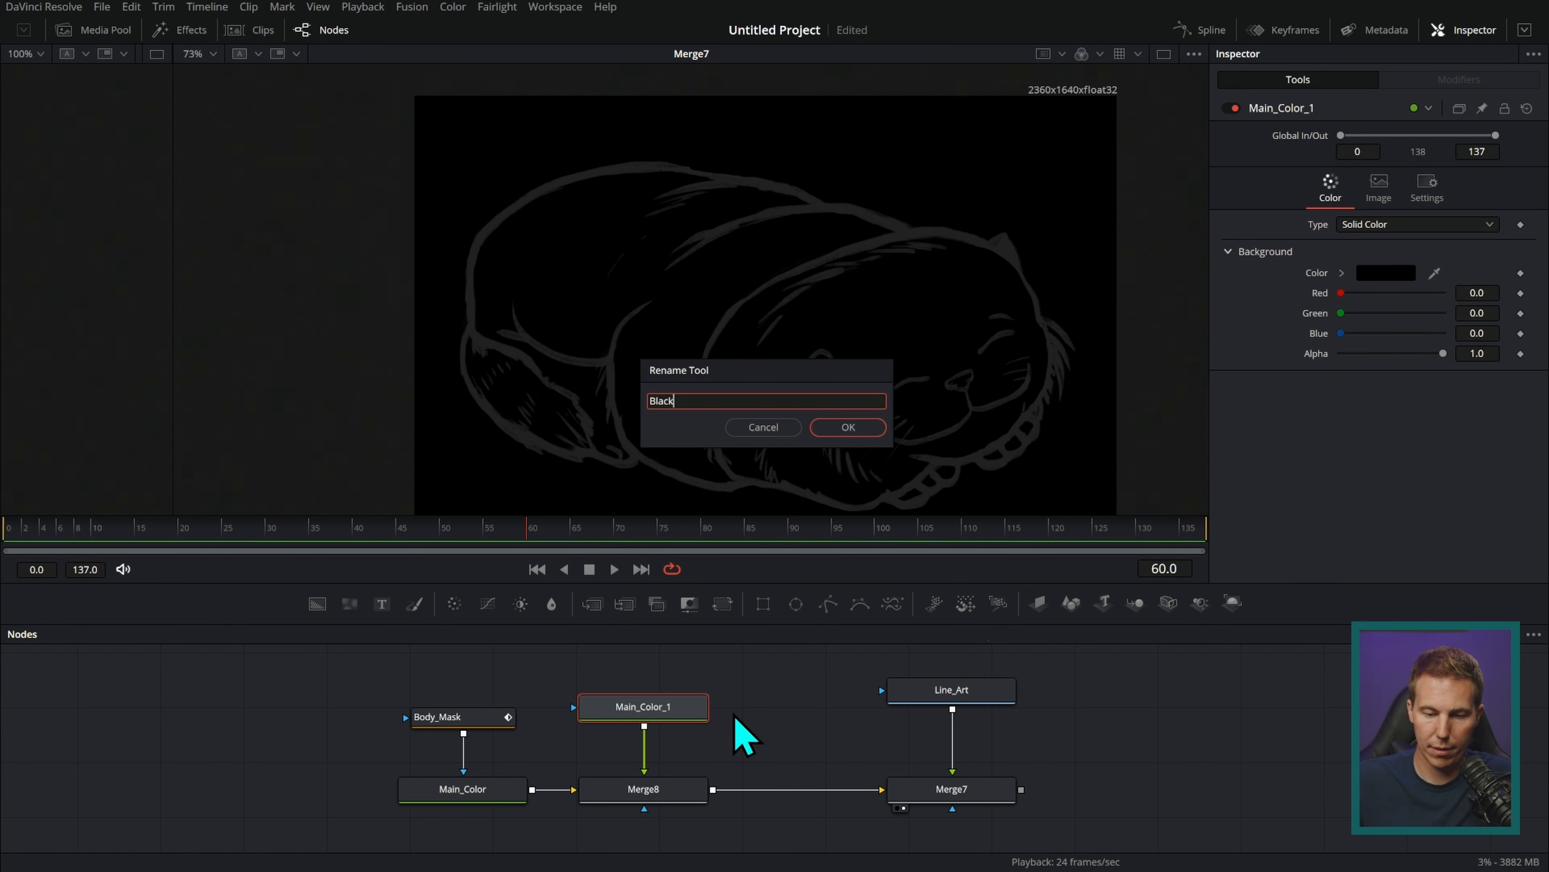
key("Return")
Connect Body_Mask to Merge8's effect mask so the black layer is limited to the cat's body
left_click_drag(735, 744, 792, 706)
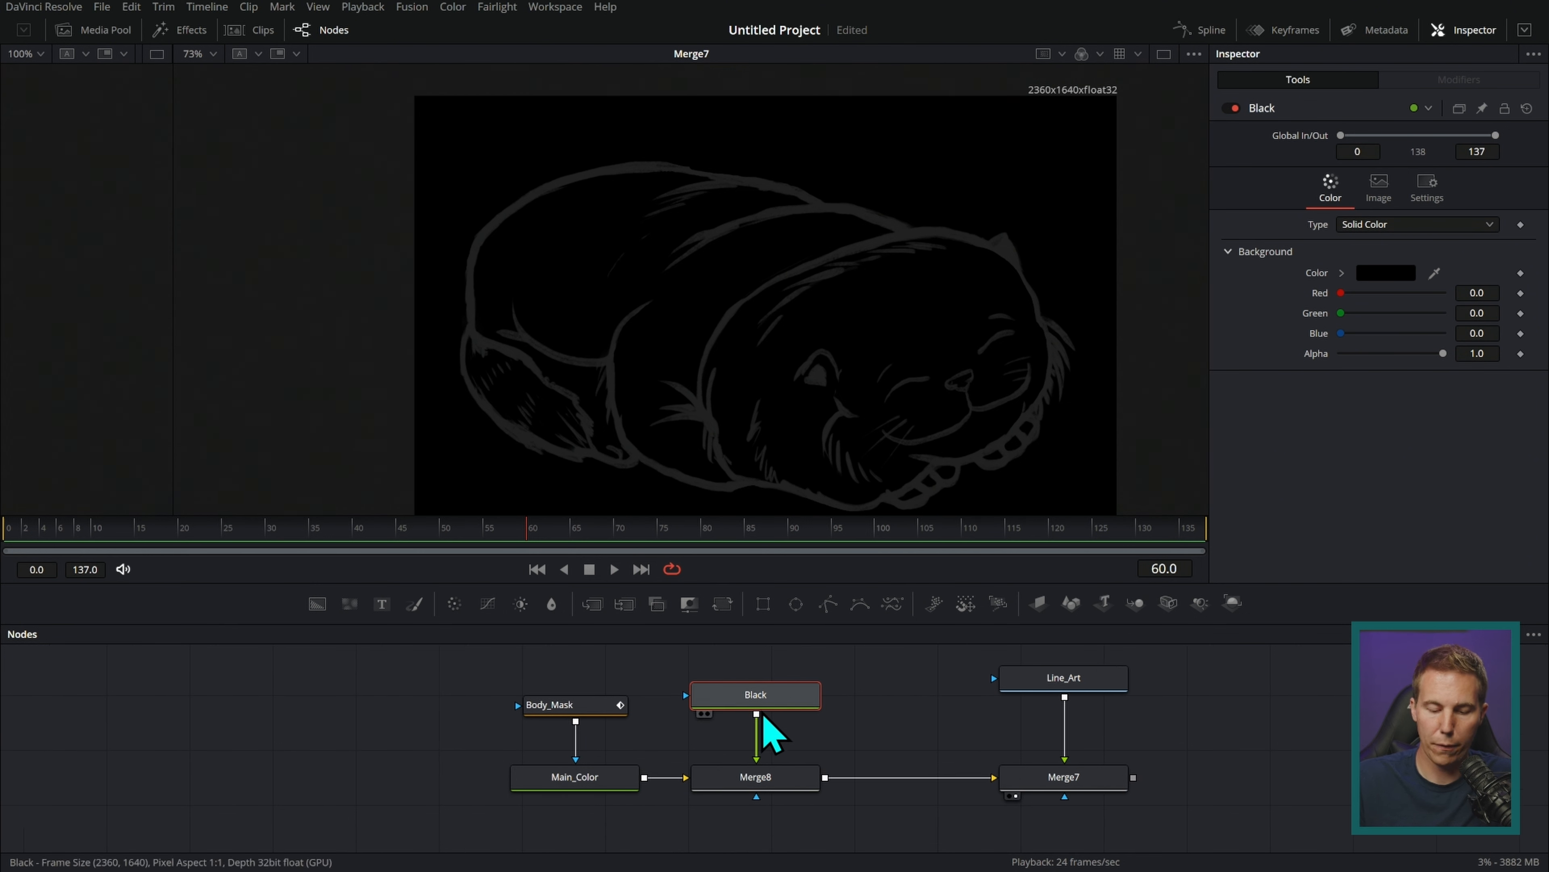
left_click_drag(576, 720, 759, 801)
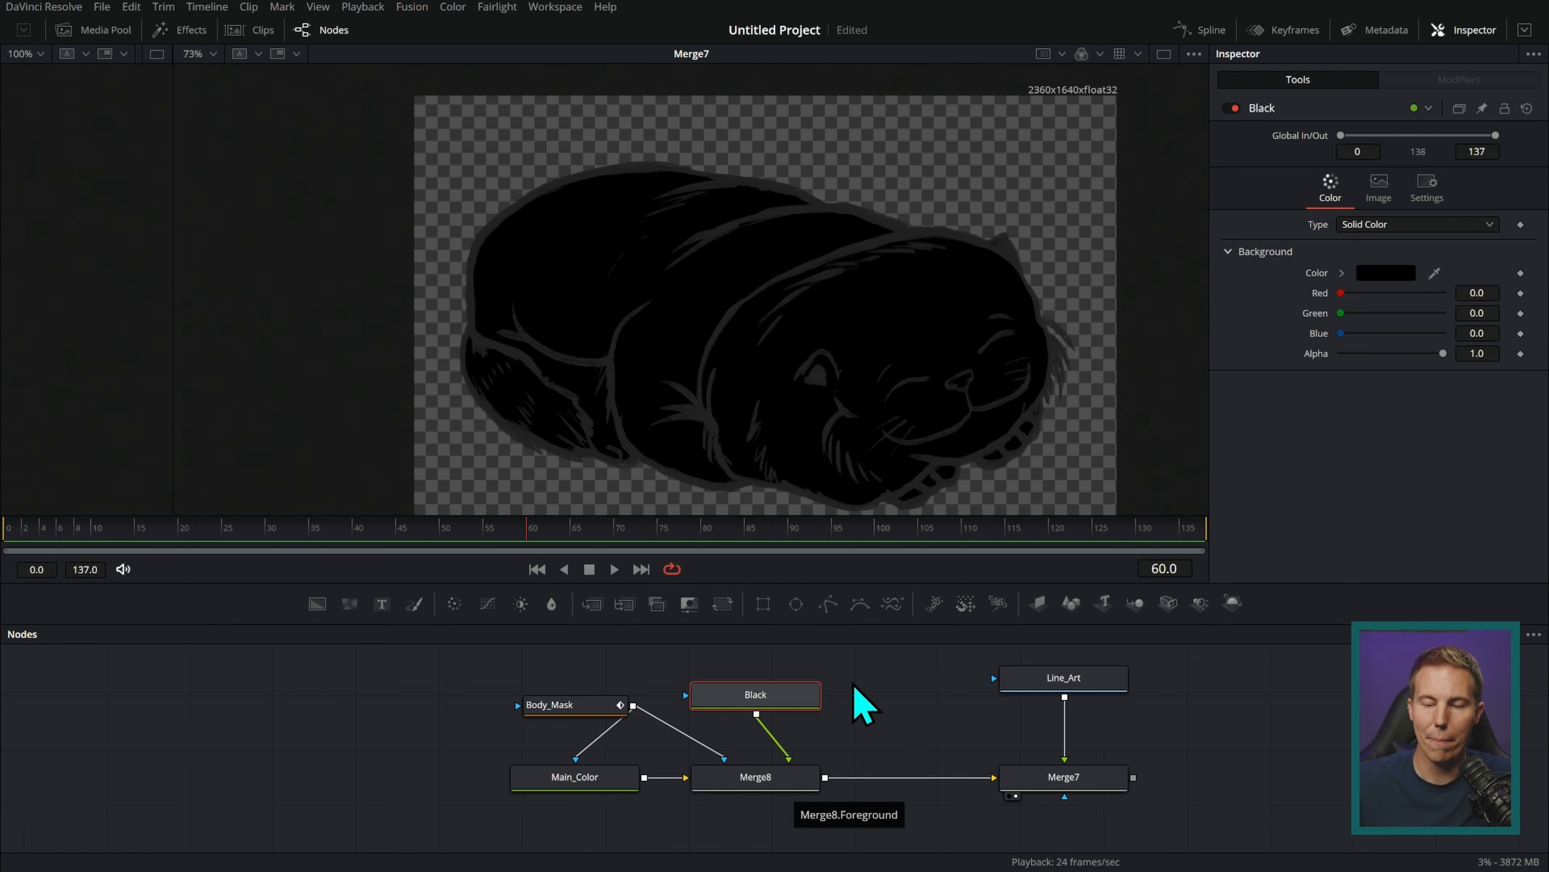
left_click_drag(800, 707, 803, 710)
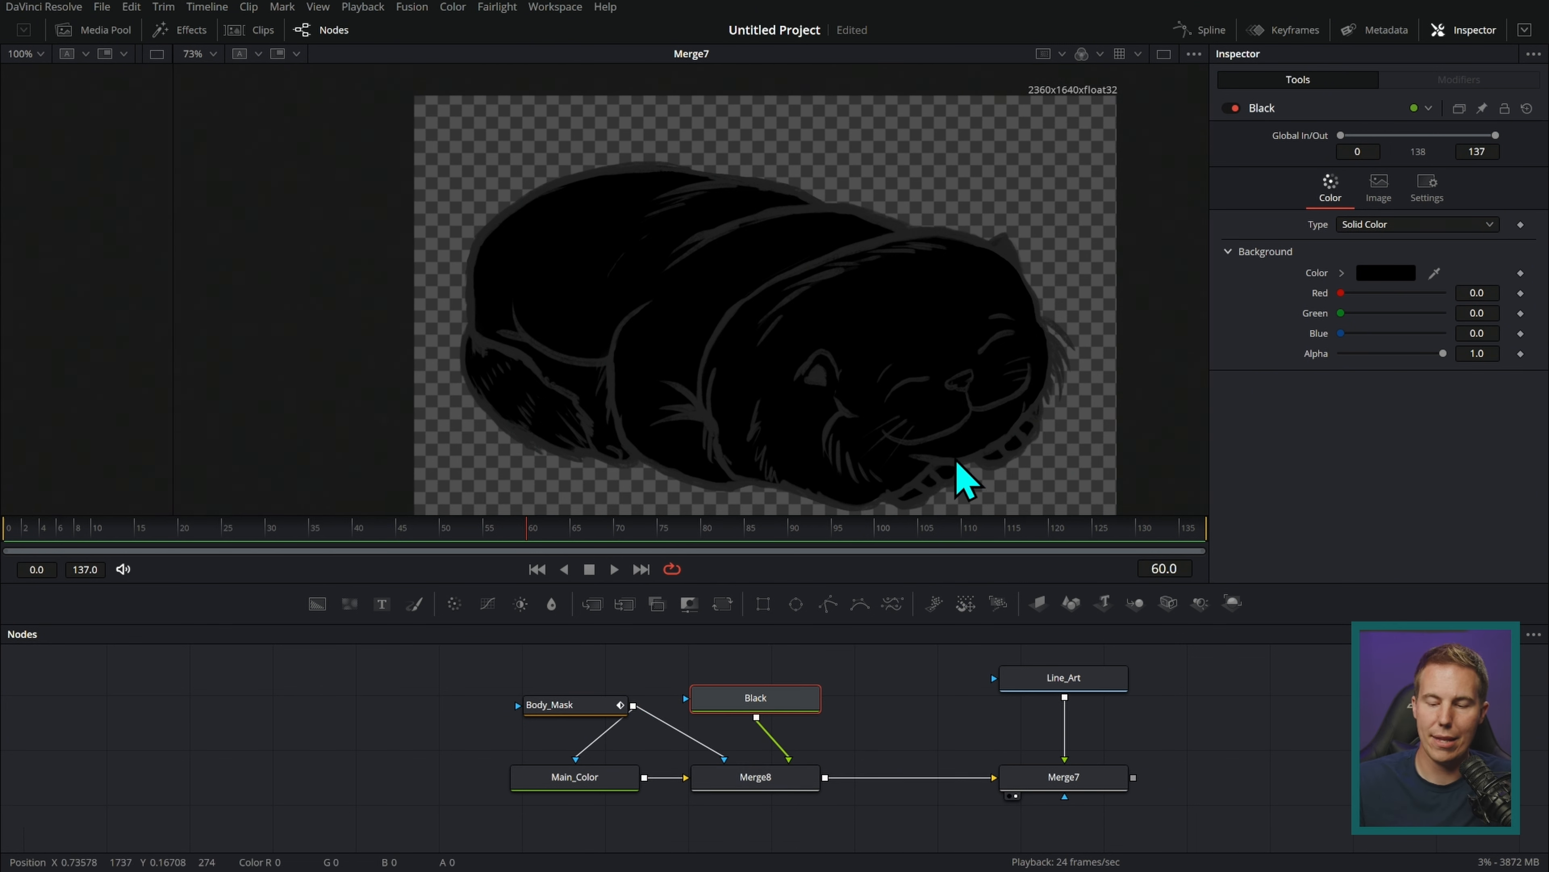
left_click_drag(977, 402, 980, 387)
Add a polygon mask to Black and trace the shadow edge from the cat's rear along the belly and neck to the cheek fur
left_click(828, 603)
left_click_drag(866, 678, 875, 716)
left_click_drag(731, 367, 764, 329)
left_click(557, 154)
left_click_drag(543, 201, 542, 225)
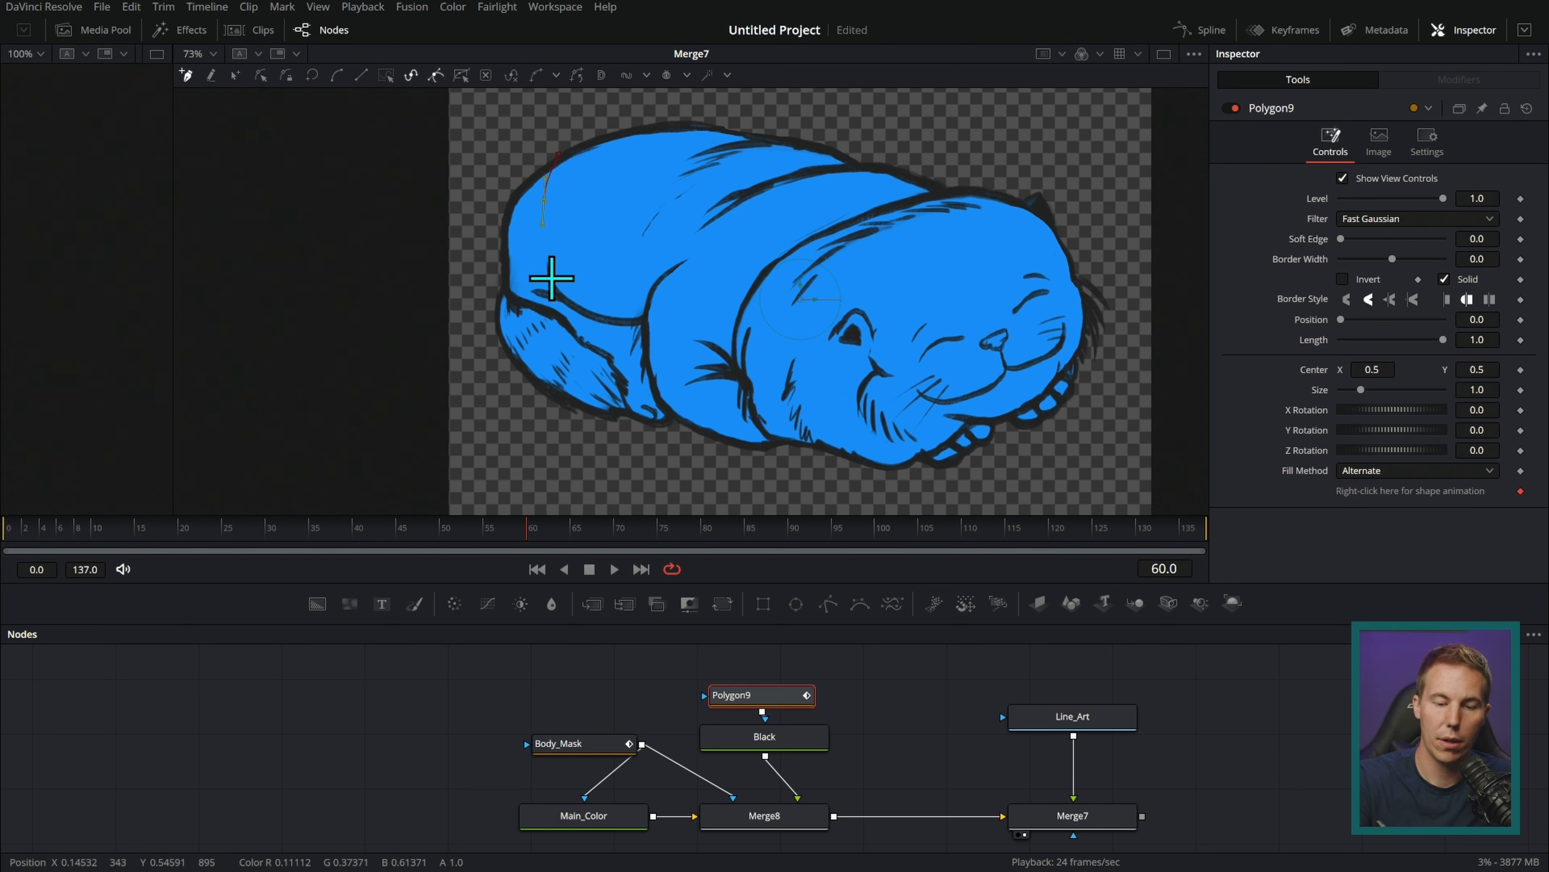
left_click(567, 274)
left_click(632, 292)
left_click_drag(660, 282, 671, 360)
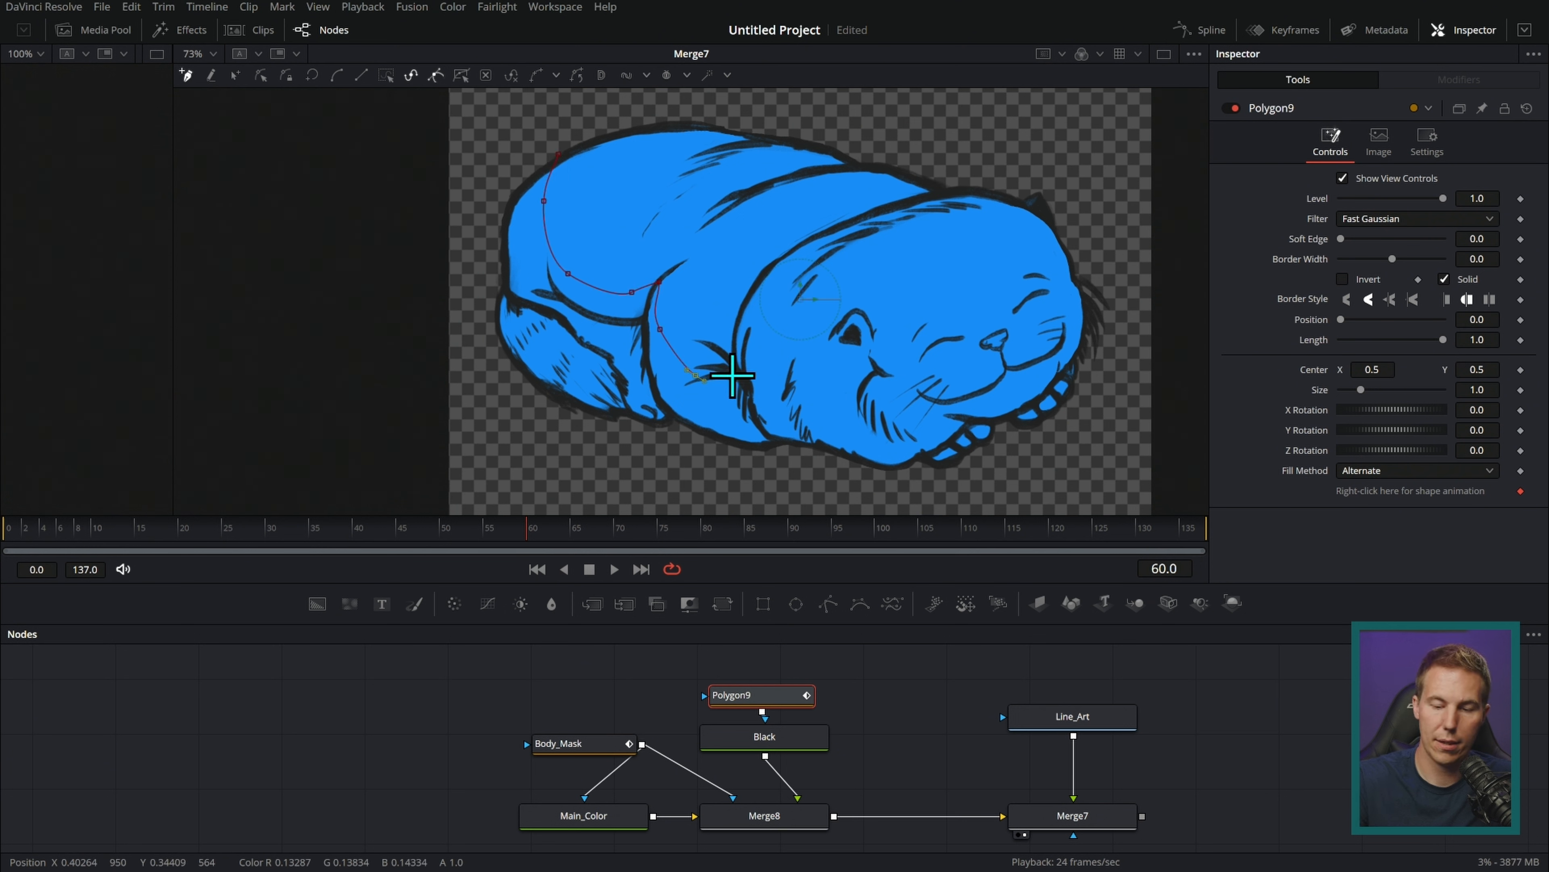
left_click(748, 334)
left_click_drag(762, 376, 884, 410)
left_click(794, 356)
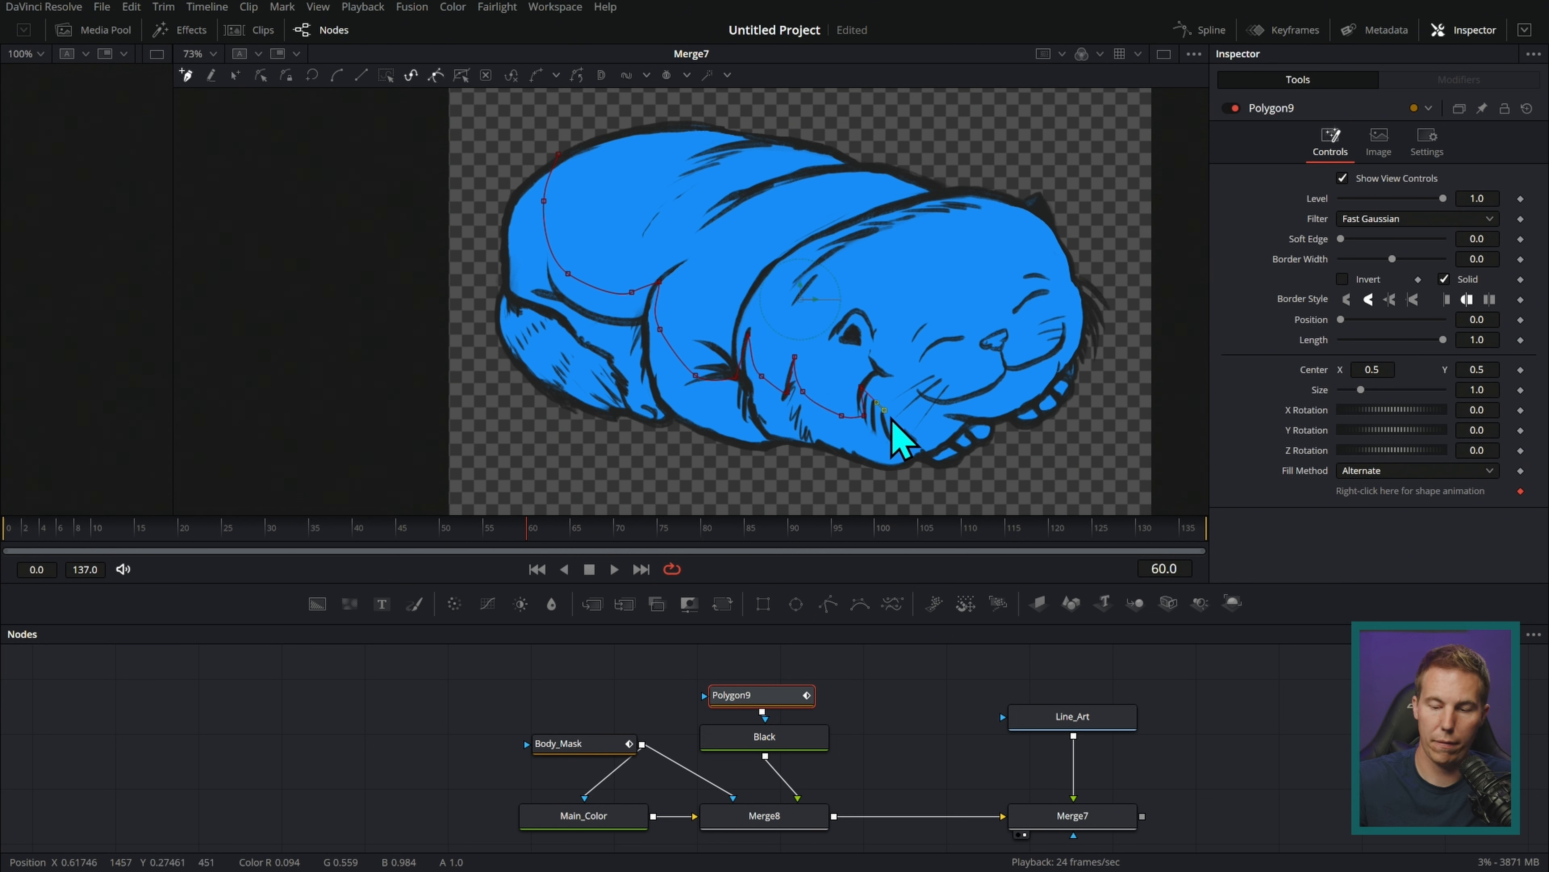
Continue the shadow mask under the chin to the paws, then loop around outside the body's underside and rear to close it
left_click(933, 423)
left_click(971, 416)
left_click(1027, 394)
left_click(1060, 365)
left_click(1117, 389)
left_click(1076, 466)
left_click_drag(1010, 422, 1058, 383)
left_click(944, 460)
left_click(732, 462)
left_click(576, 419)
left_click(502, 286)
left_click_drag(525, 122, 539, 108)
left_click(608, 116)
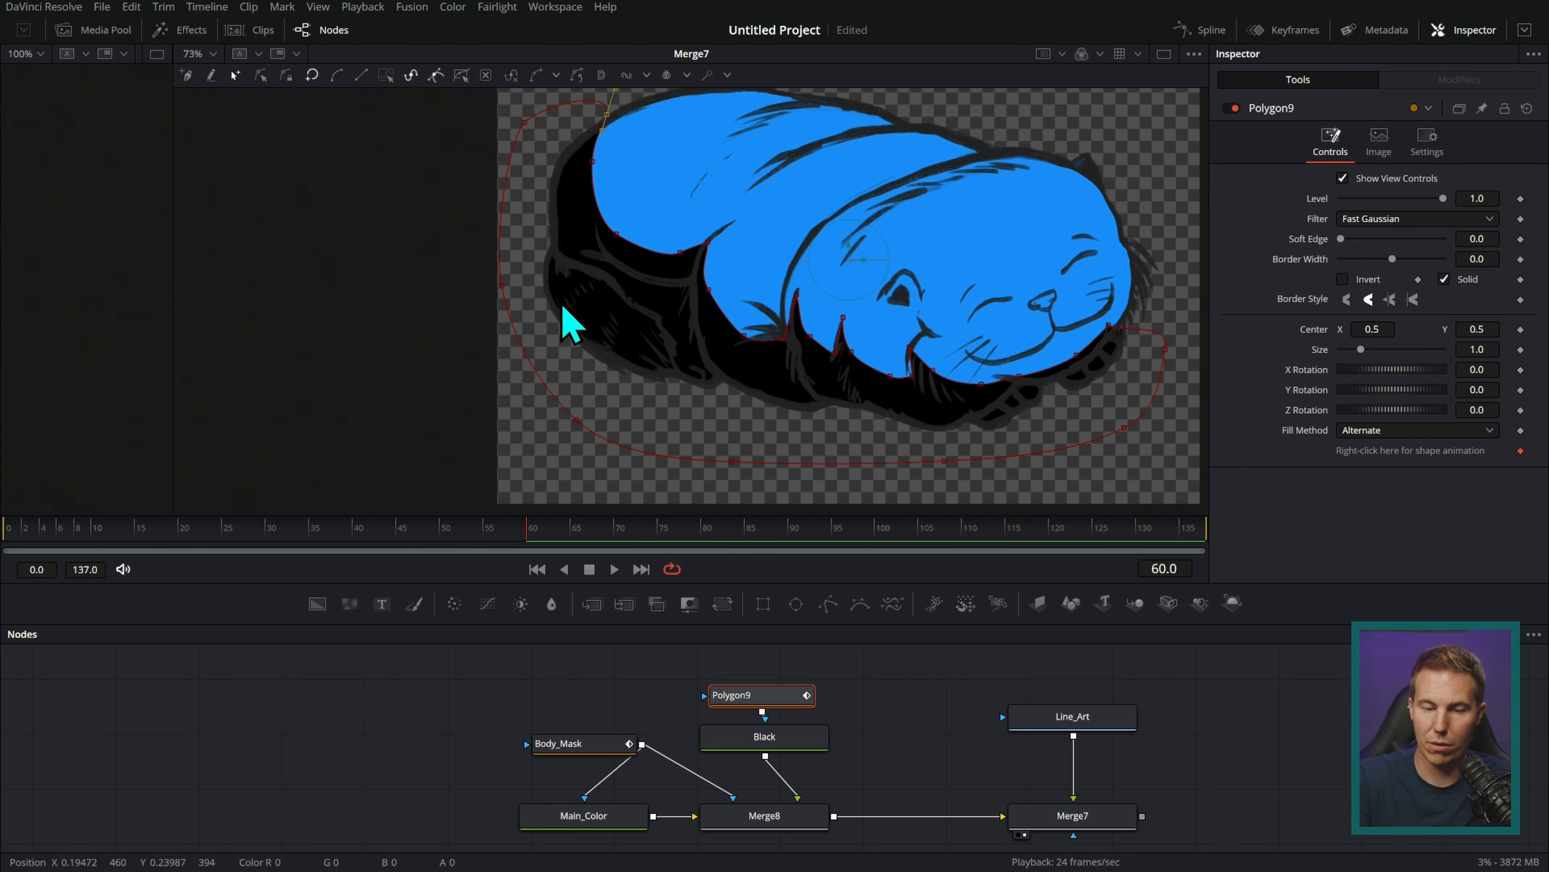
left_click_drag(880, 459, 867, 495)
left_click(863, 733)
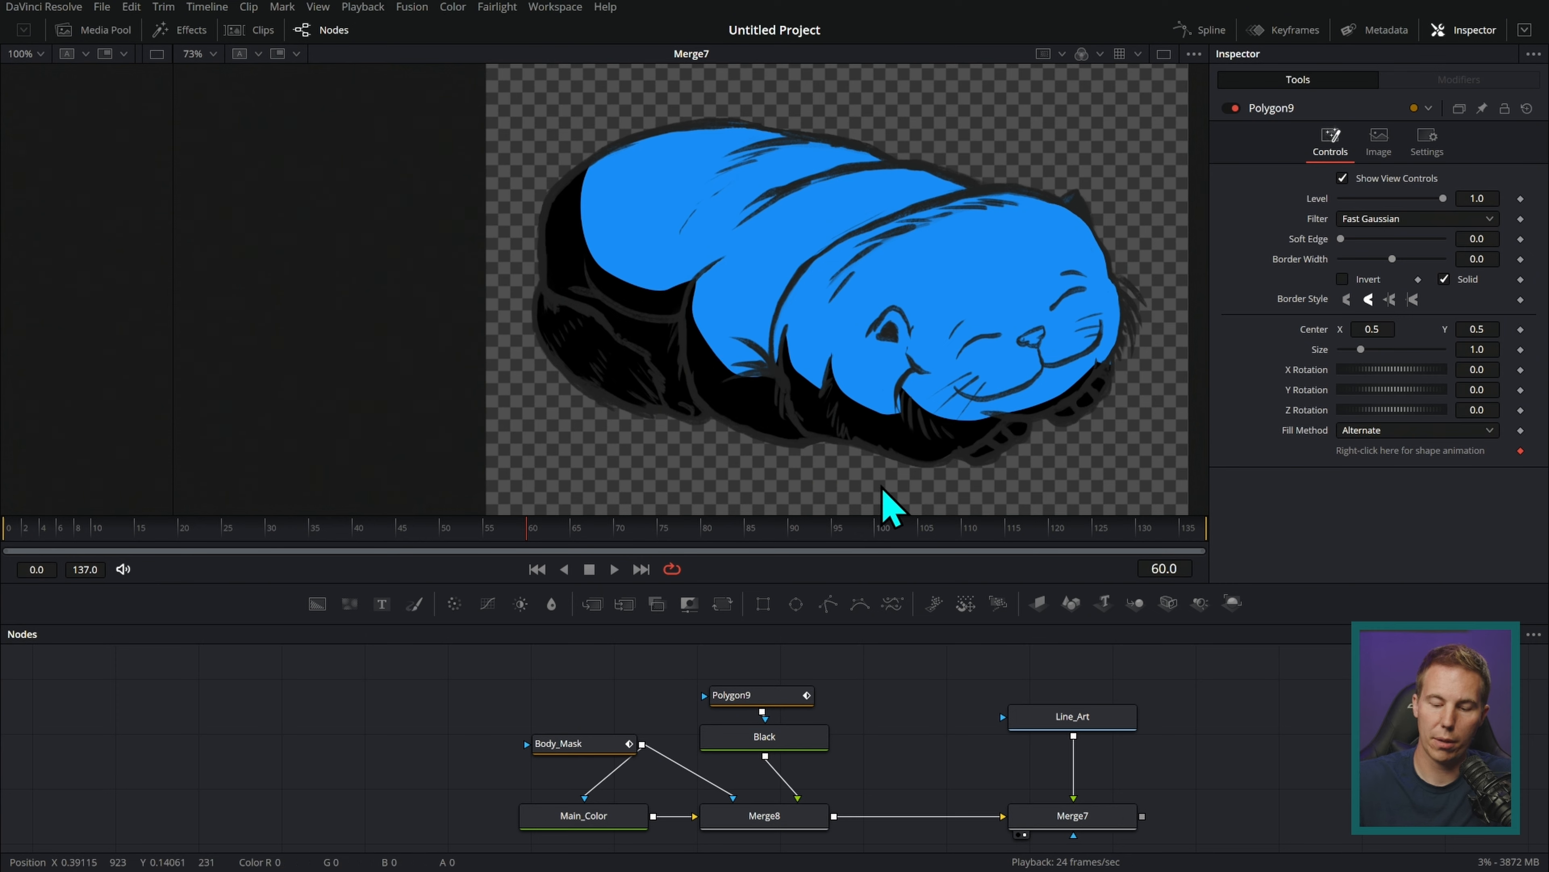
Set Merge8's apply mode to Multiply and its blend to 0.181 for a soft shadow
left_click(793, 818)
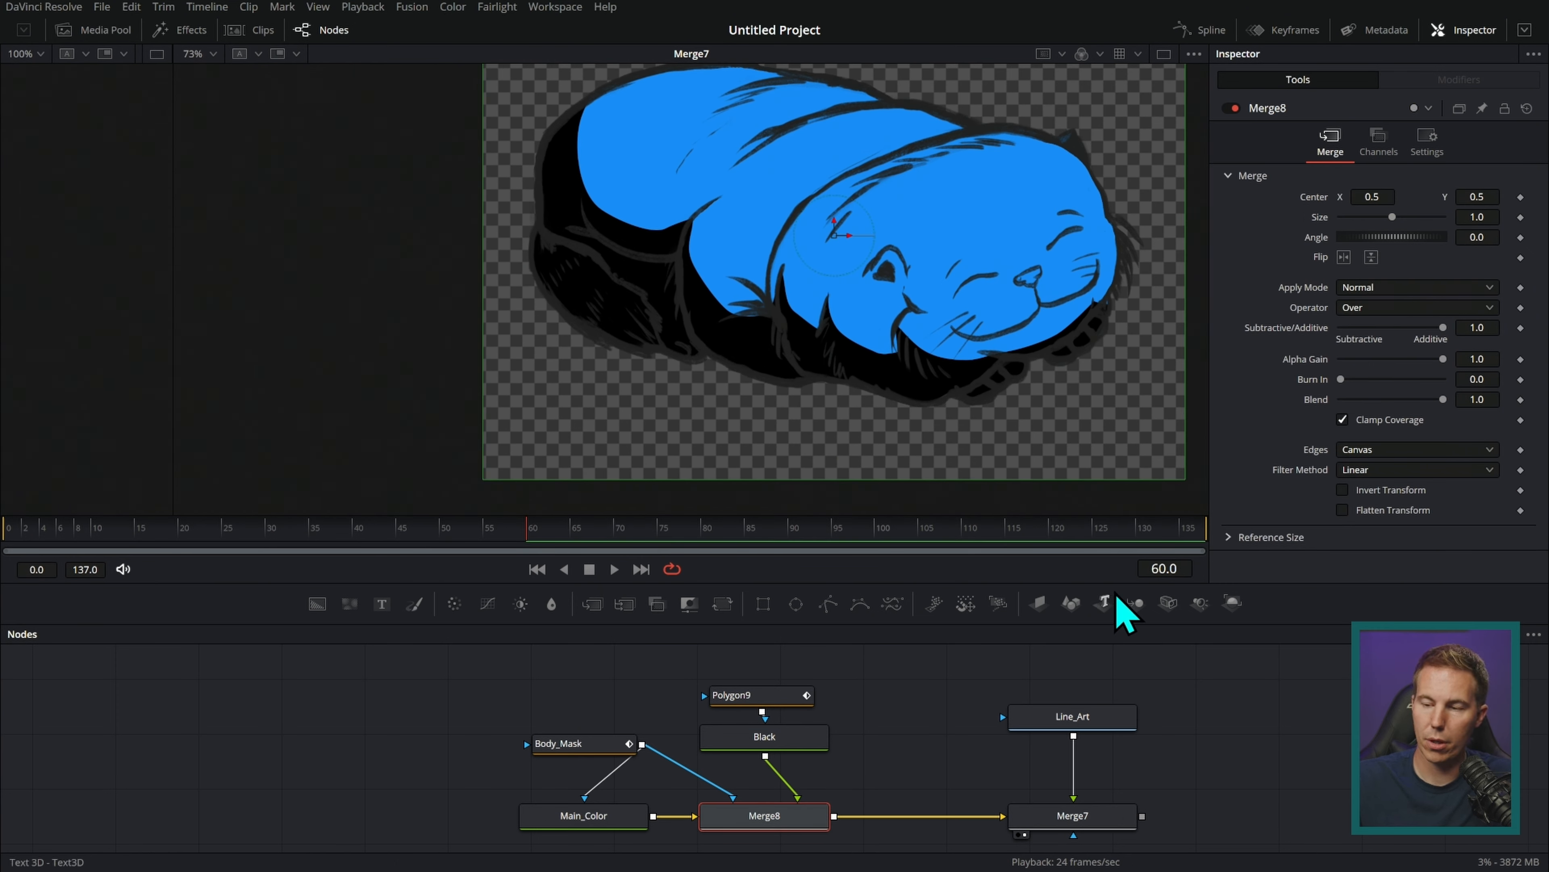
left_click(1365, 290)
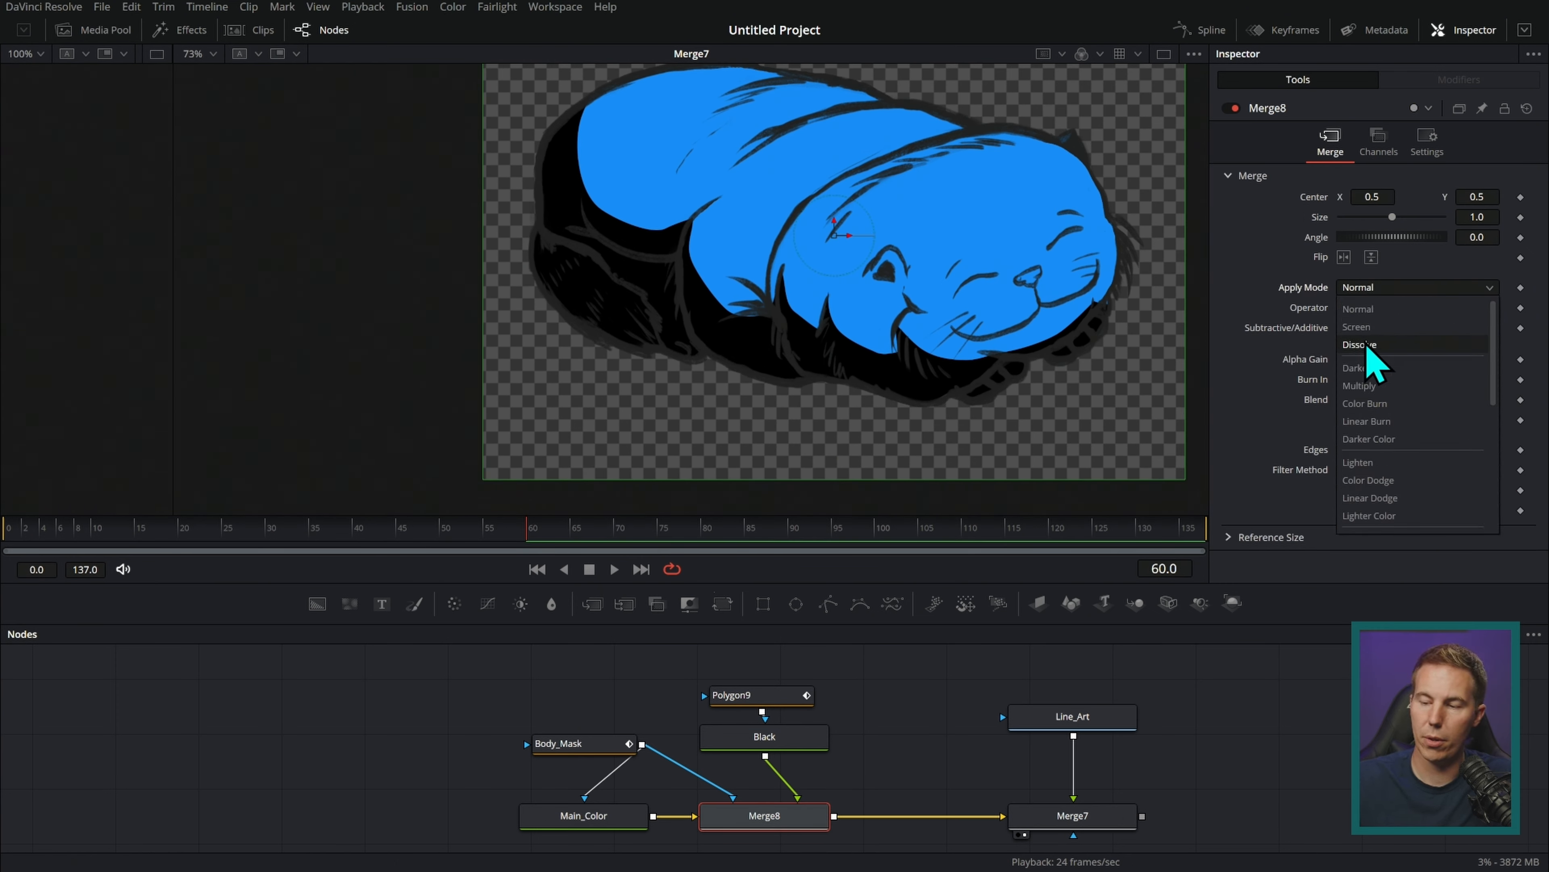
left_click(1365, 394)
left_click_drag(1439, 334, 1323, 345)
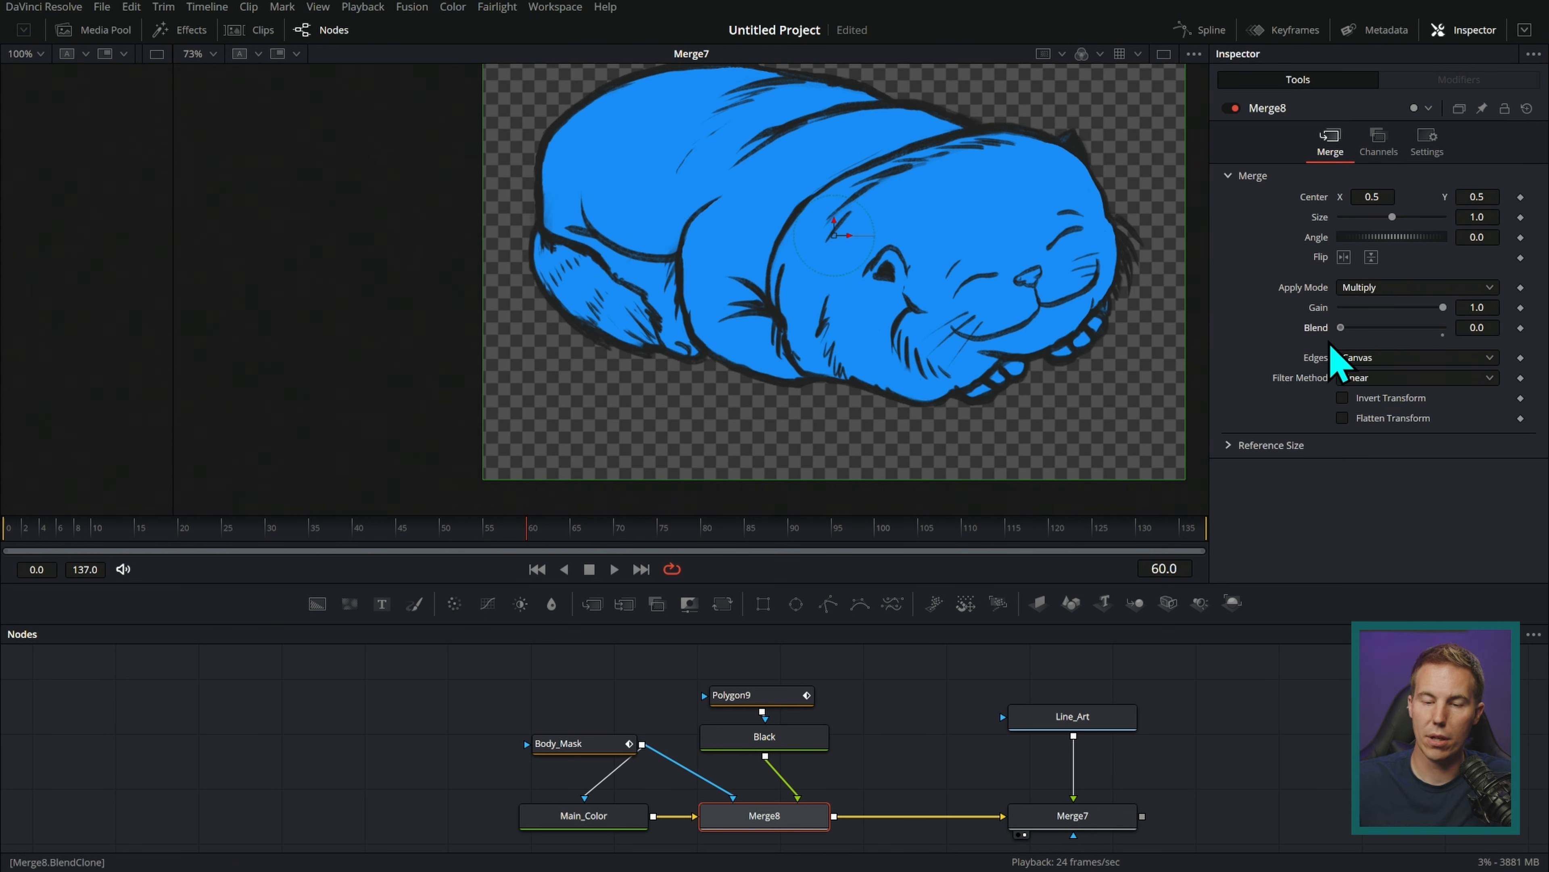
left_click_drag(1358, 345, 1361, 345)
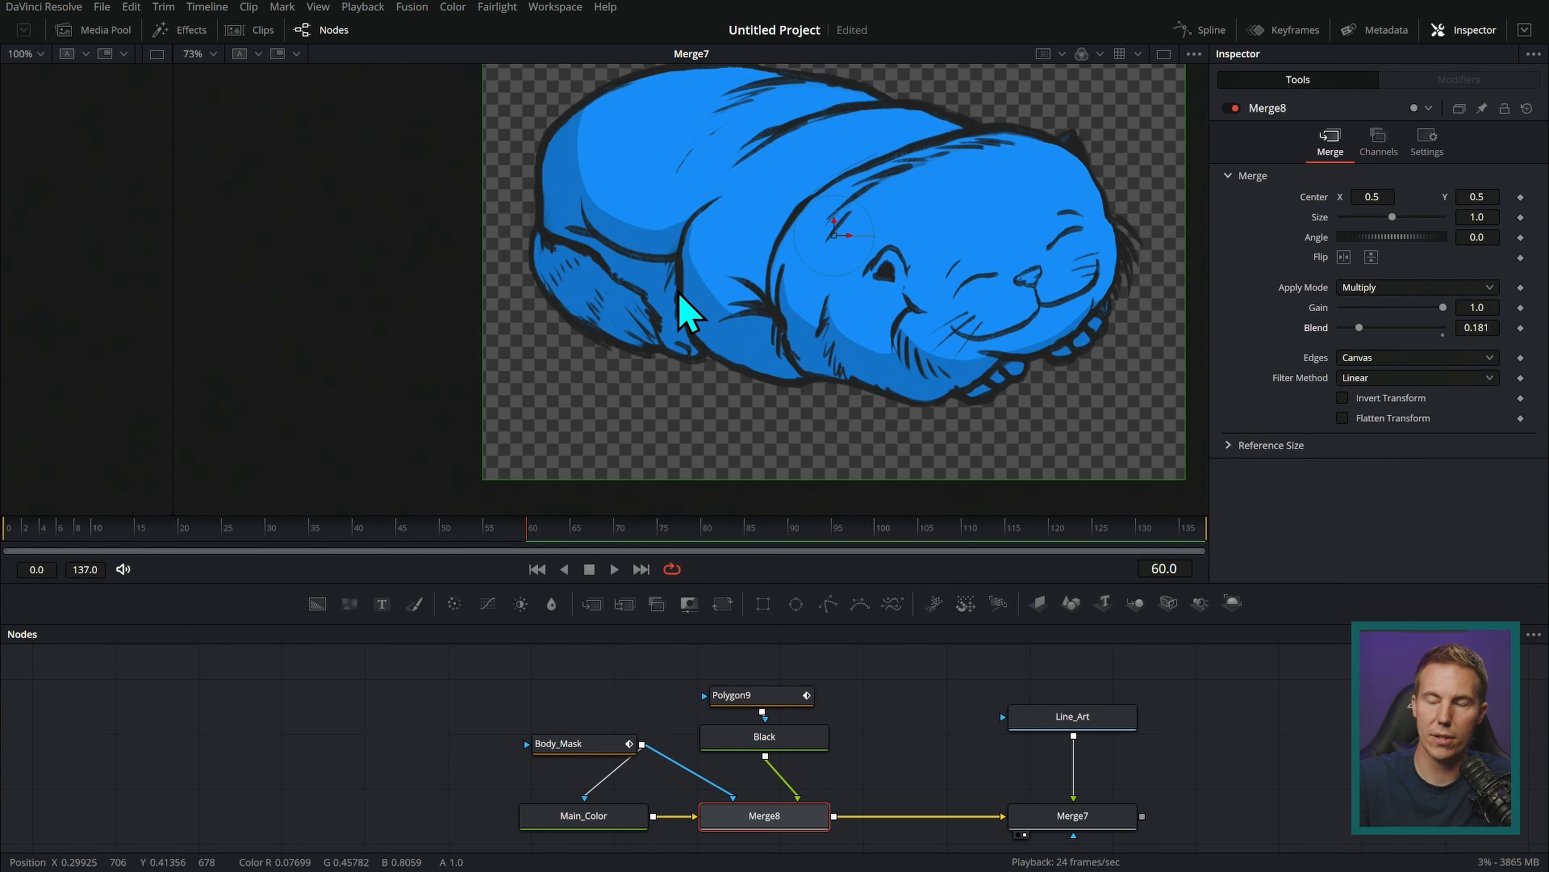
left_click(896, 679)
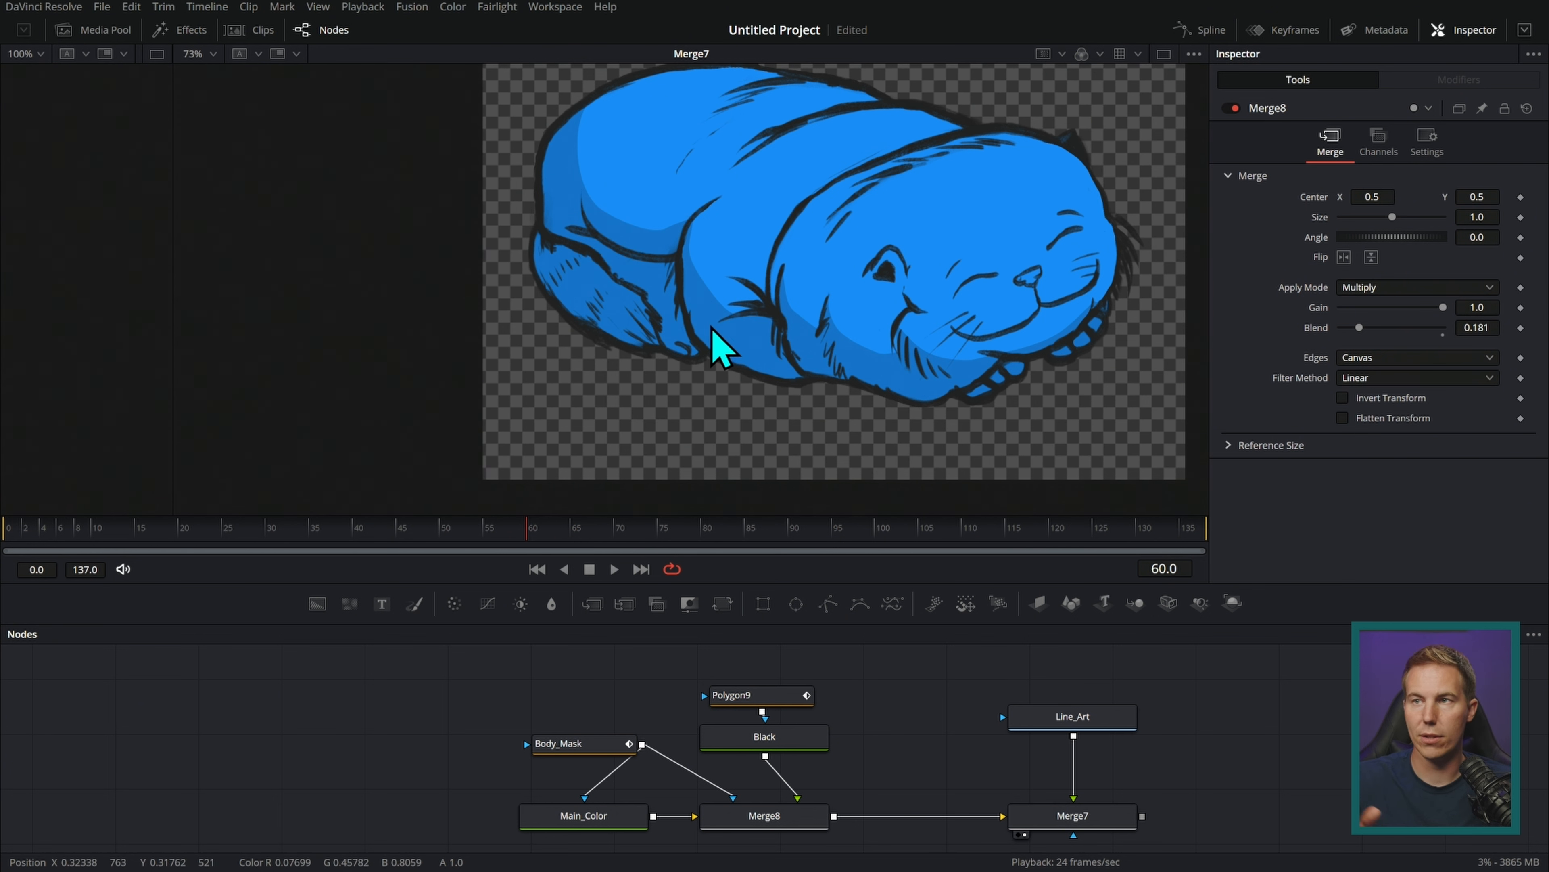
Move Line_Art and Merge7 together farther from Merge8 to make room for another layer
left_click_drag(912, 384, 917, 425)
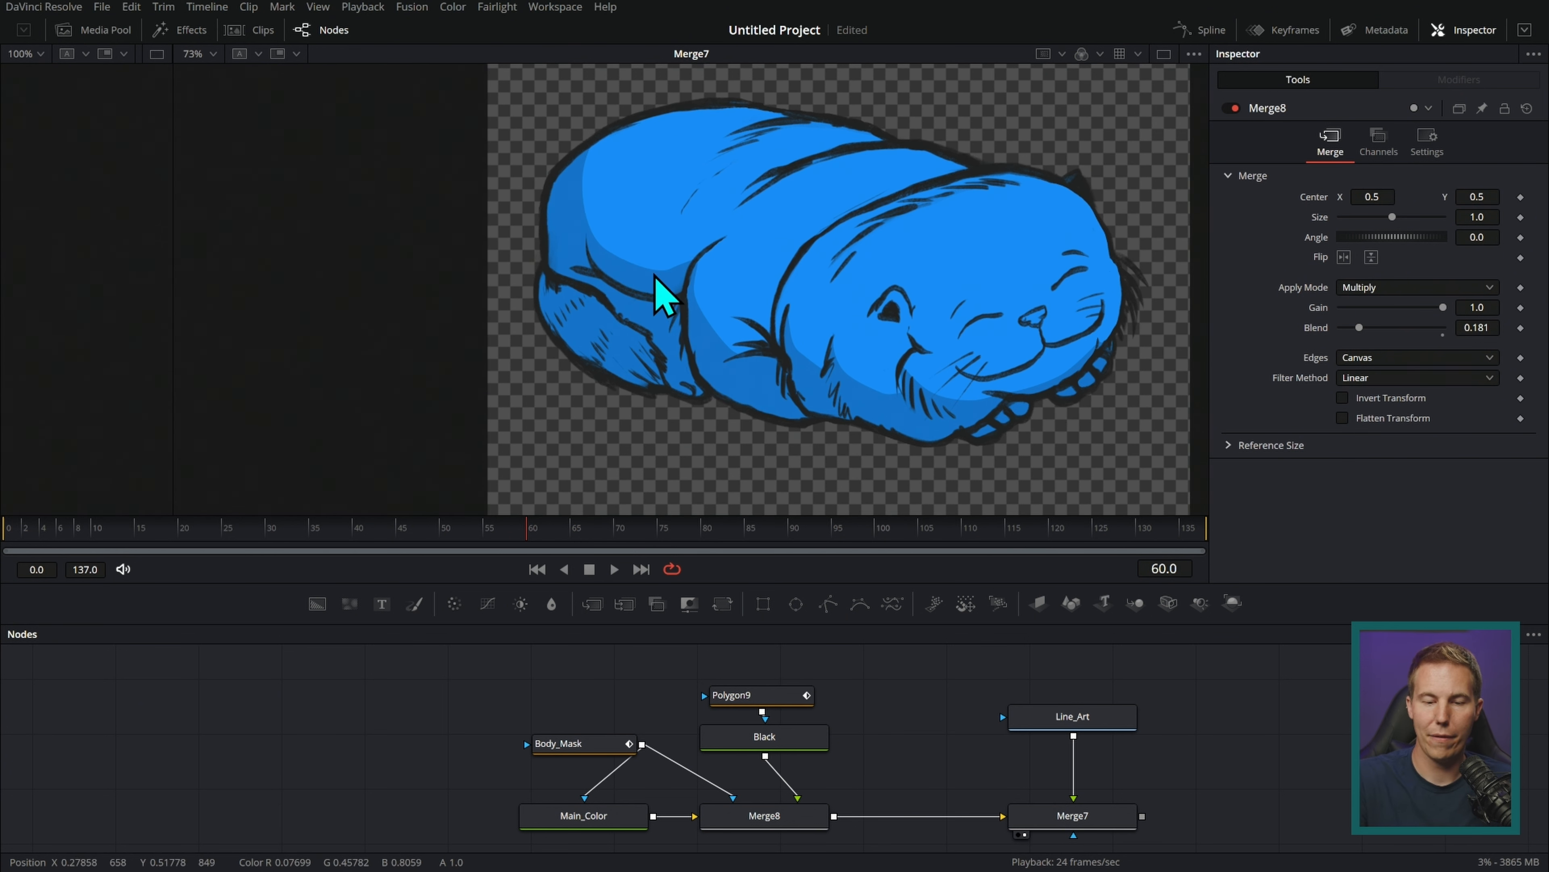
left_click_drag(922, 706, 939, 674)
left_click_drag(768, 682, 982, 824)
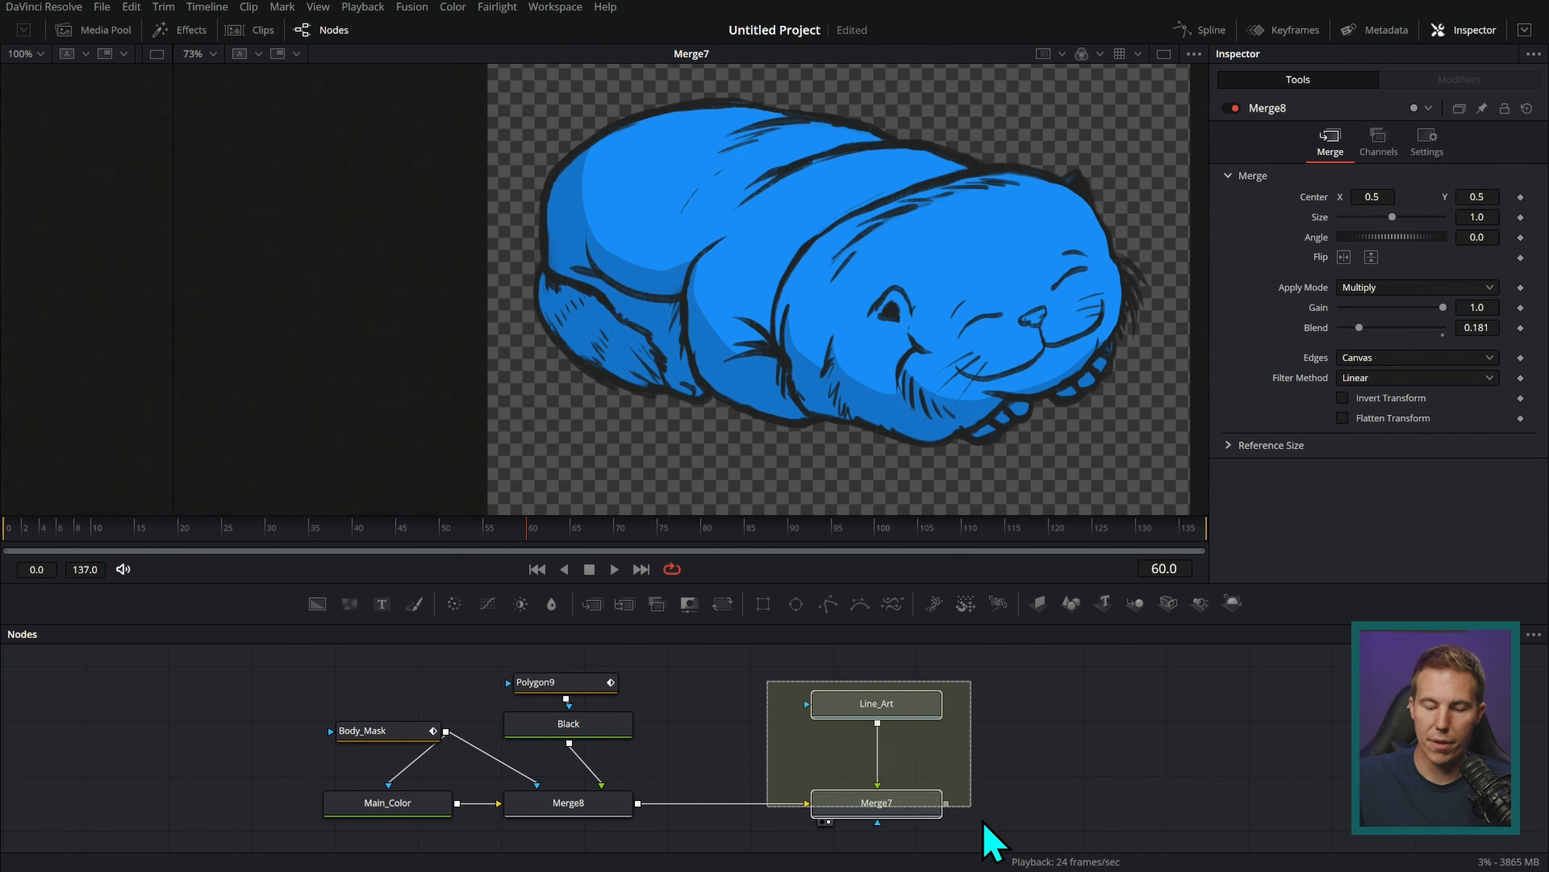
left_click_drag(924, 806, 1099, 807)
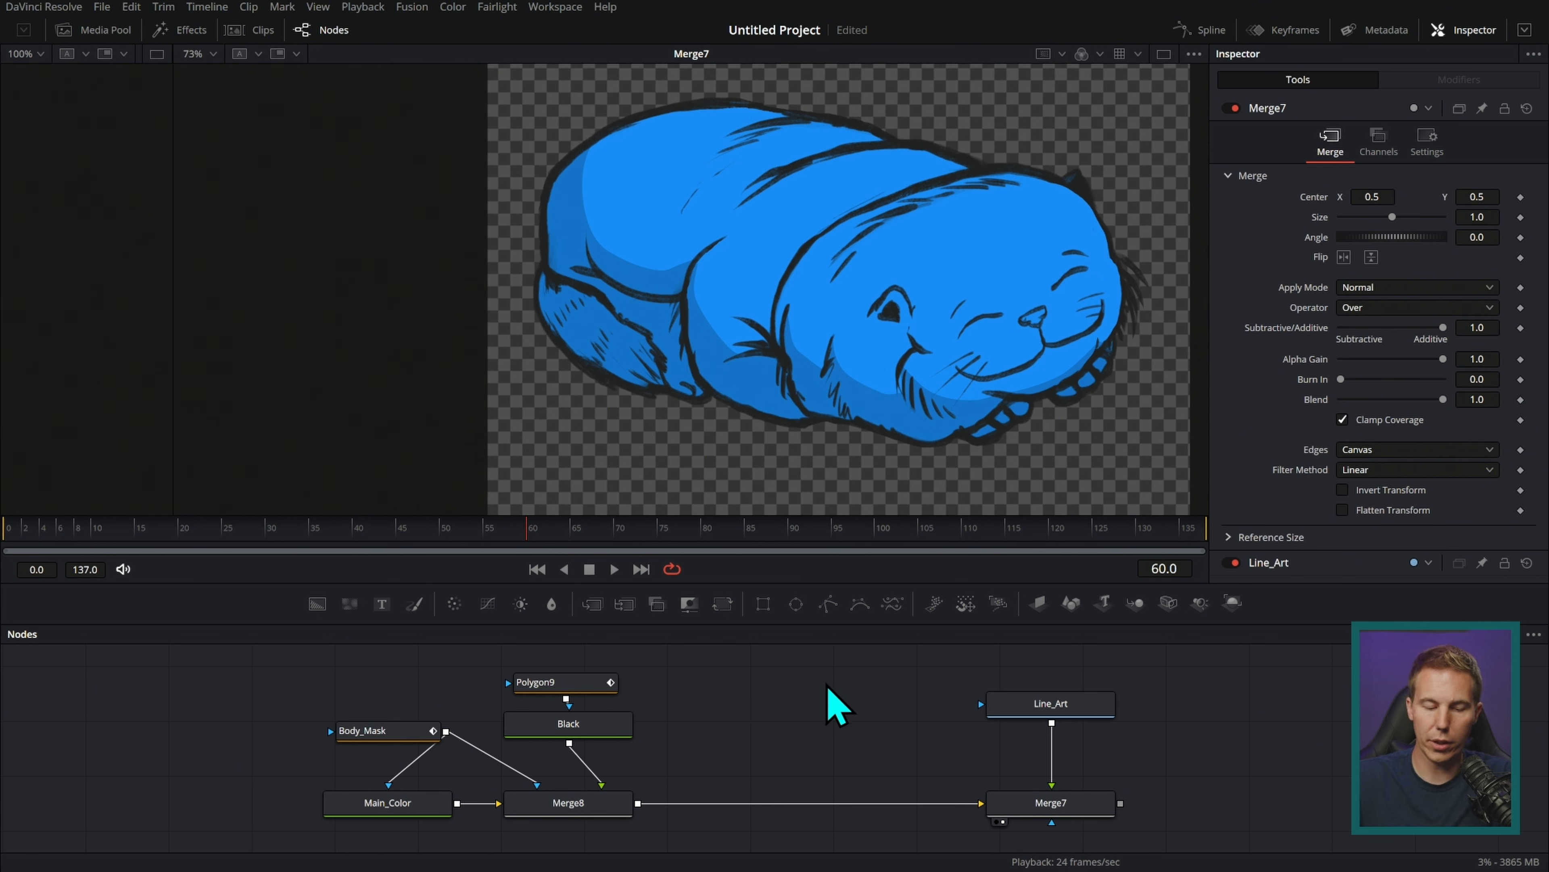
left_click(864, 734)
Duplicate the Black background node into the free space and rename the copy White
left_click_drag(628, 735, 628, 732)
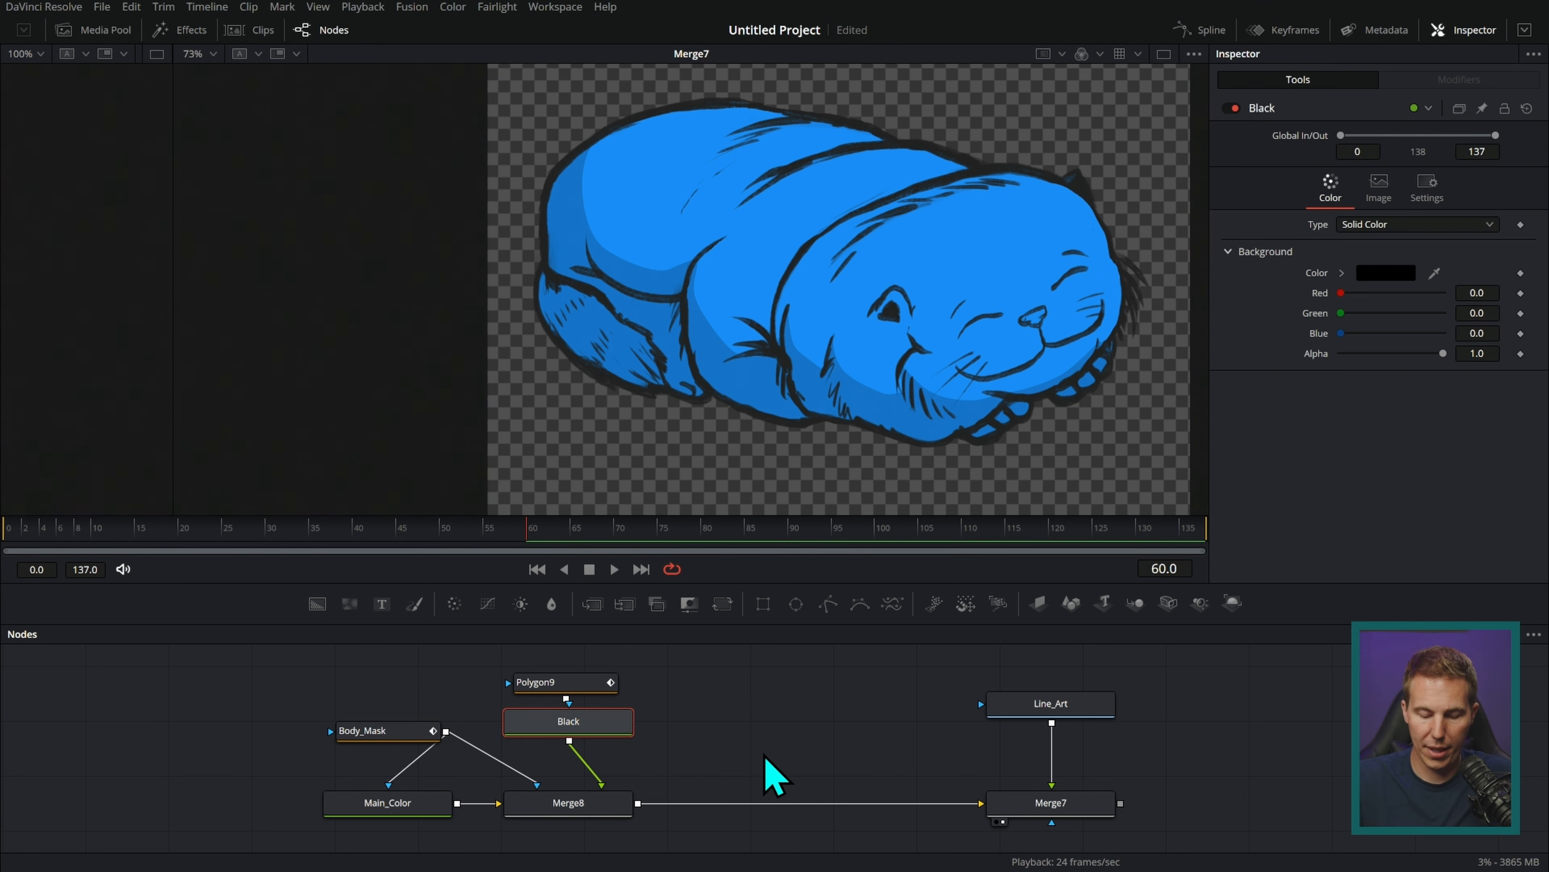
key("ctrl+v")
key("F2")
type("White")
key("Return")
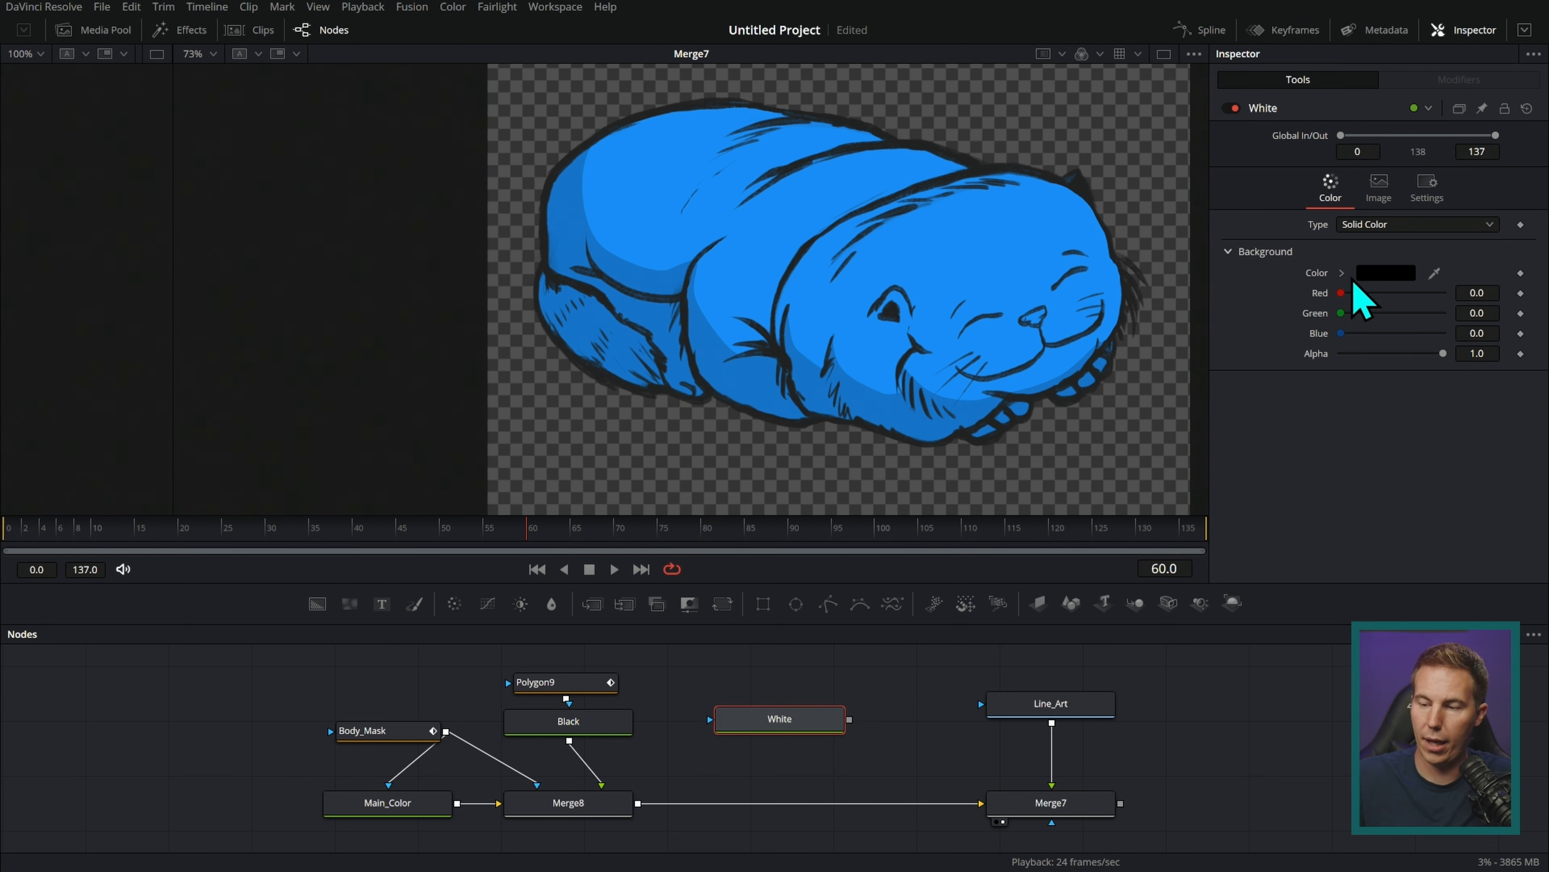
Set White's colour to a warm off-white with red 1.0, green 0.93396 and blue 0.873
left_click(1363, 276)
left_click_drag(1401, 360, 1339, 315)
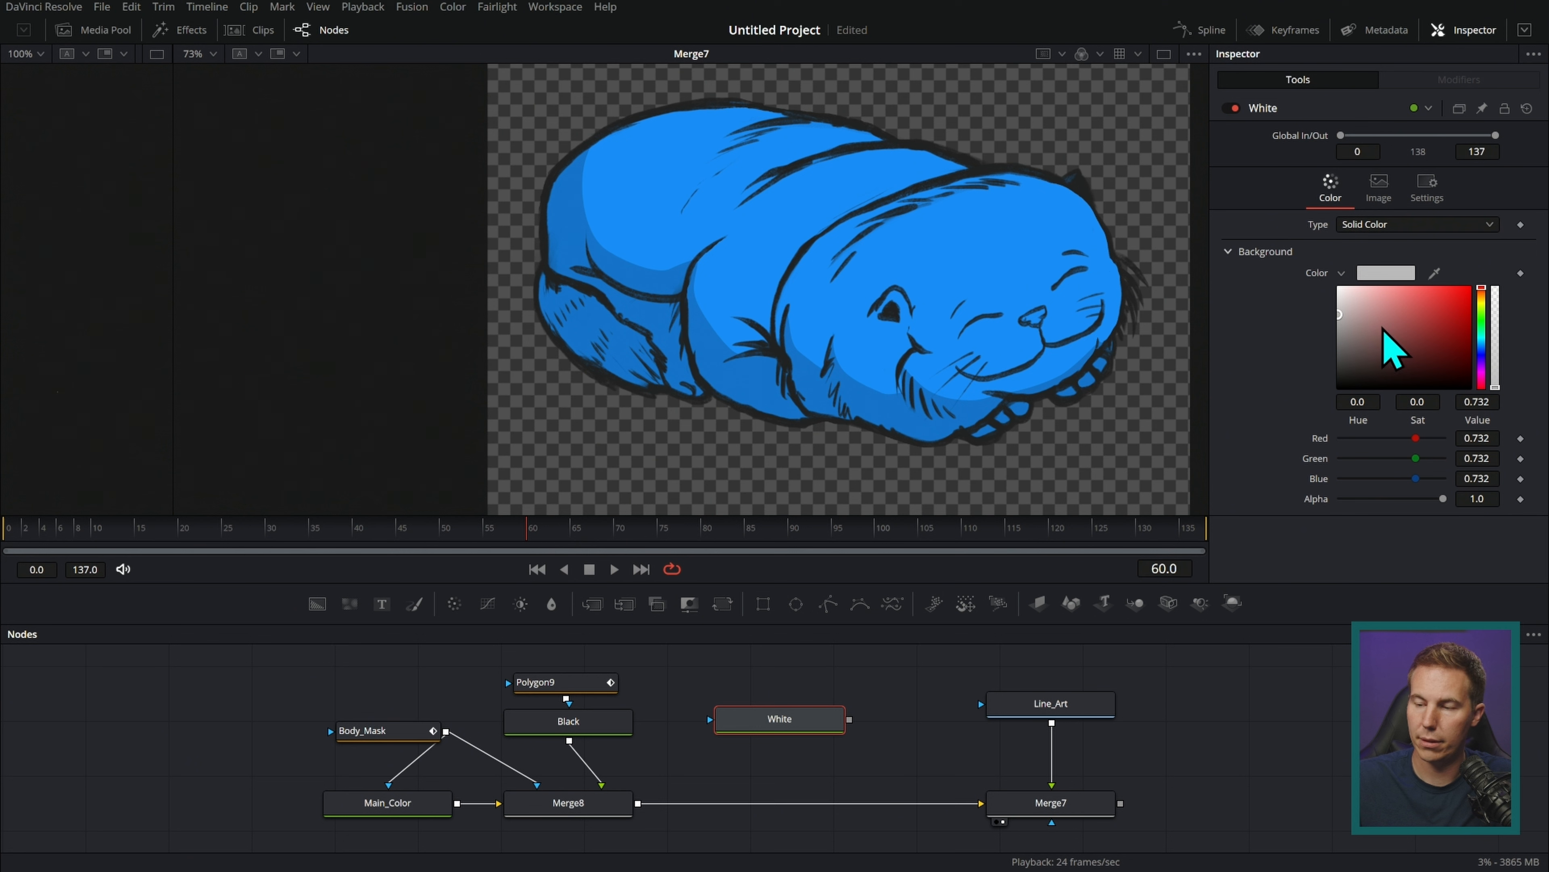
left_click(1482, 295)
left_click_drag(1340, 303, 1353, 288)
Merge White over Merge8's output ahead of the line art merge, and mask the new merge with Body_Mask
left_click_drag(849, 719, 637, 805)
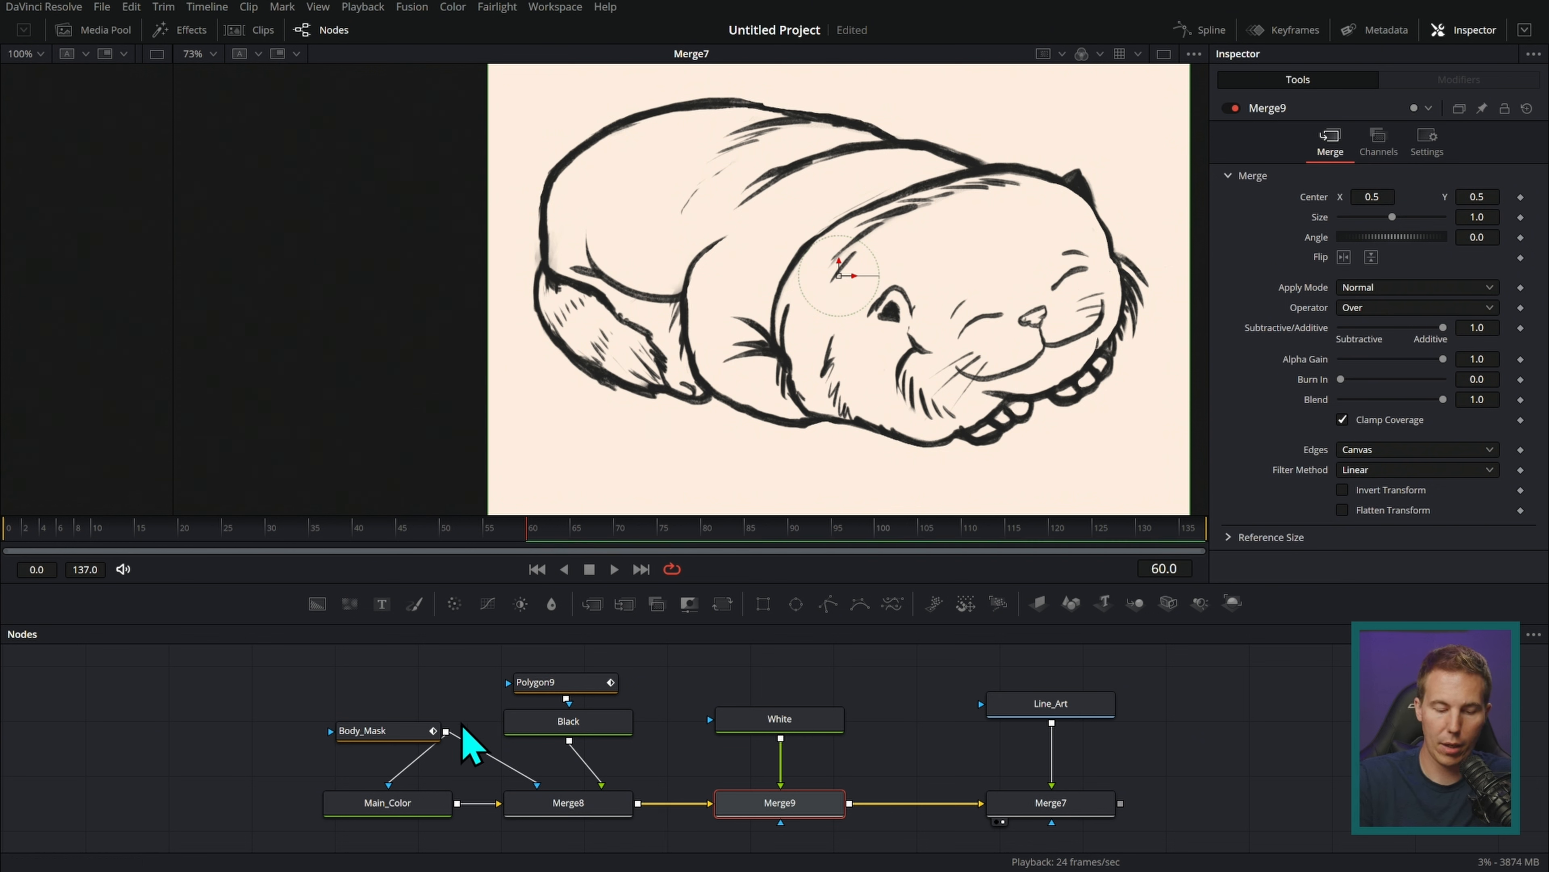
left_click_drag(446, 731, 741, 801)
Add a polygon mask to White and trace from the cat's cheek fur along the jawline above the paws
left_click(814, 720)
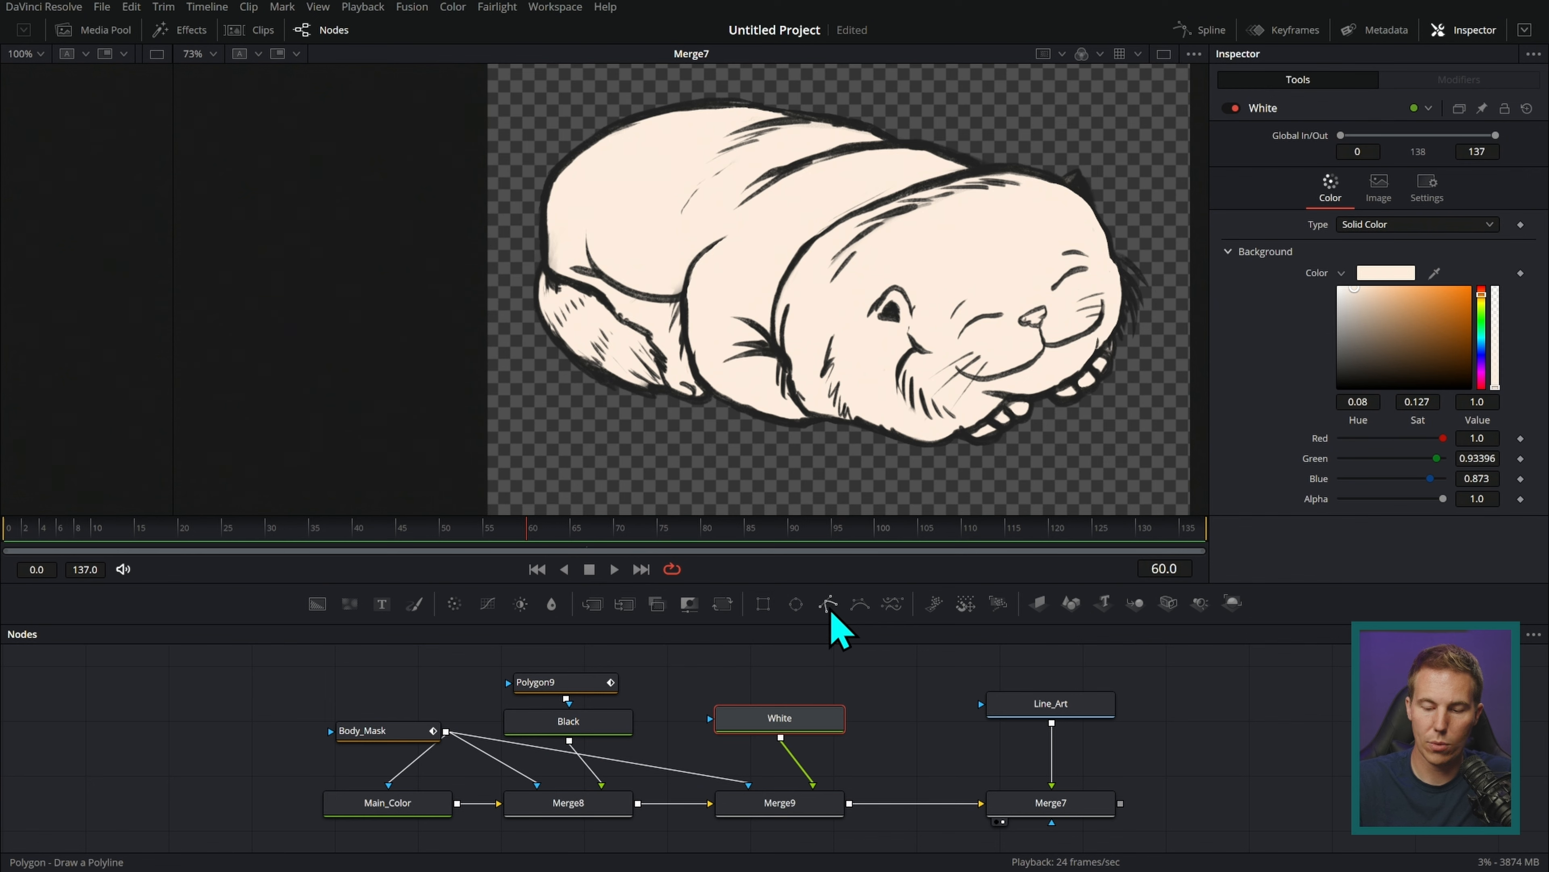
left_click_drag(828, 604, 818, 742)
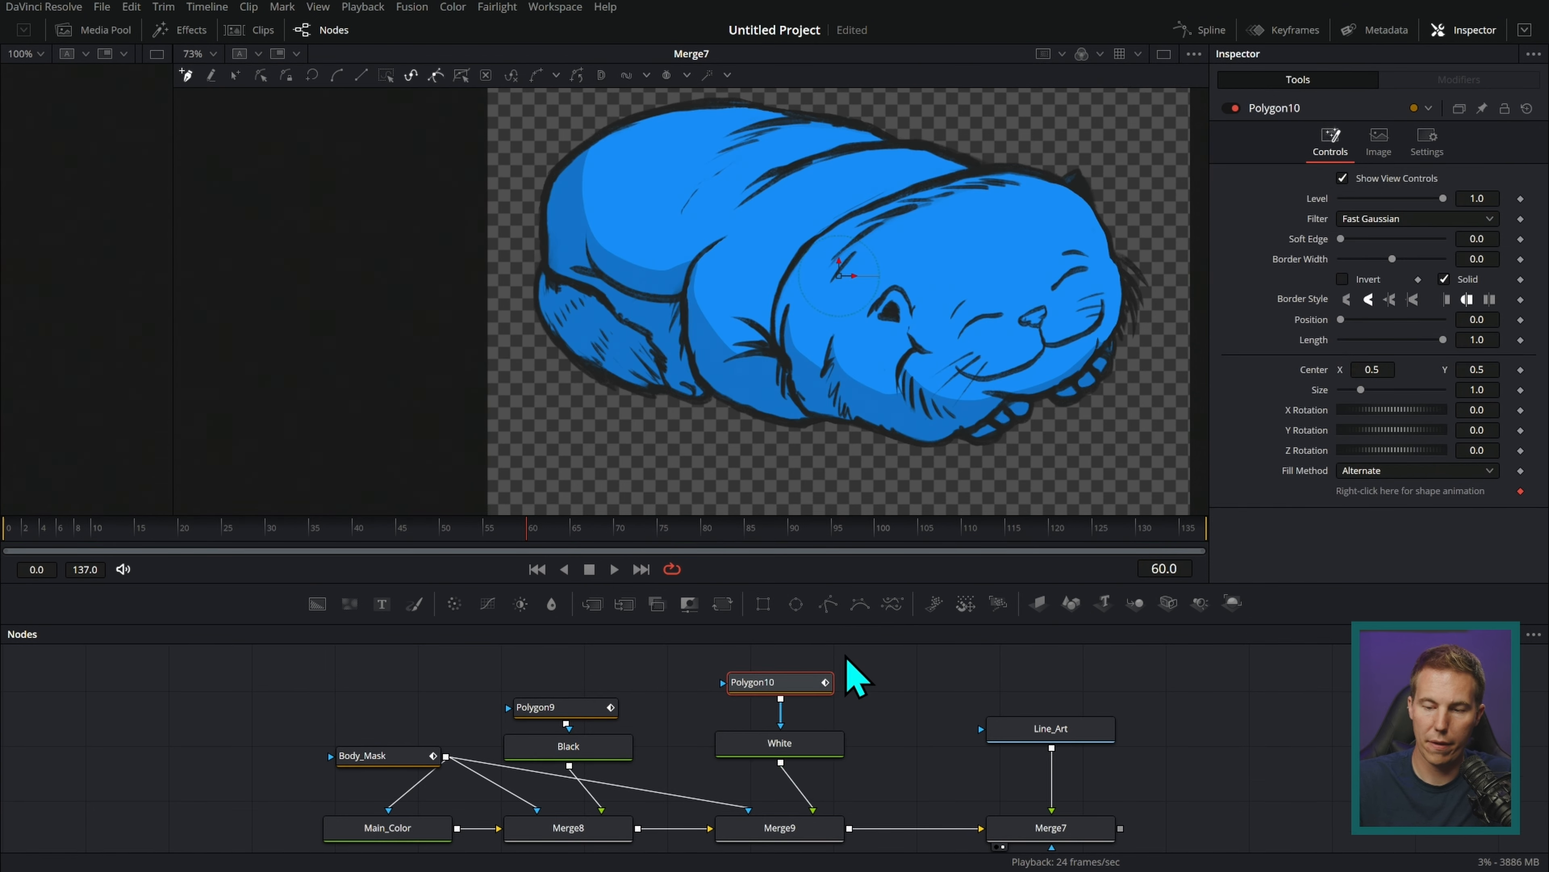
scroll(1012, 360, "up", 4)
left_click_drag(930, 338, 916, 321)
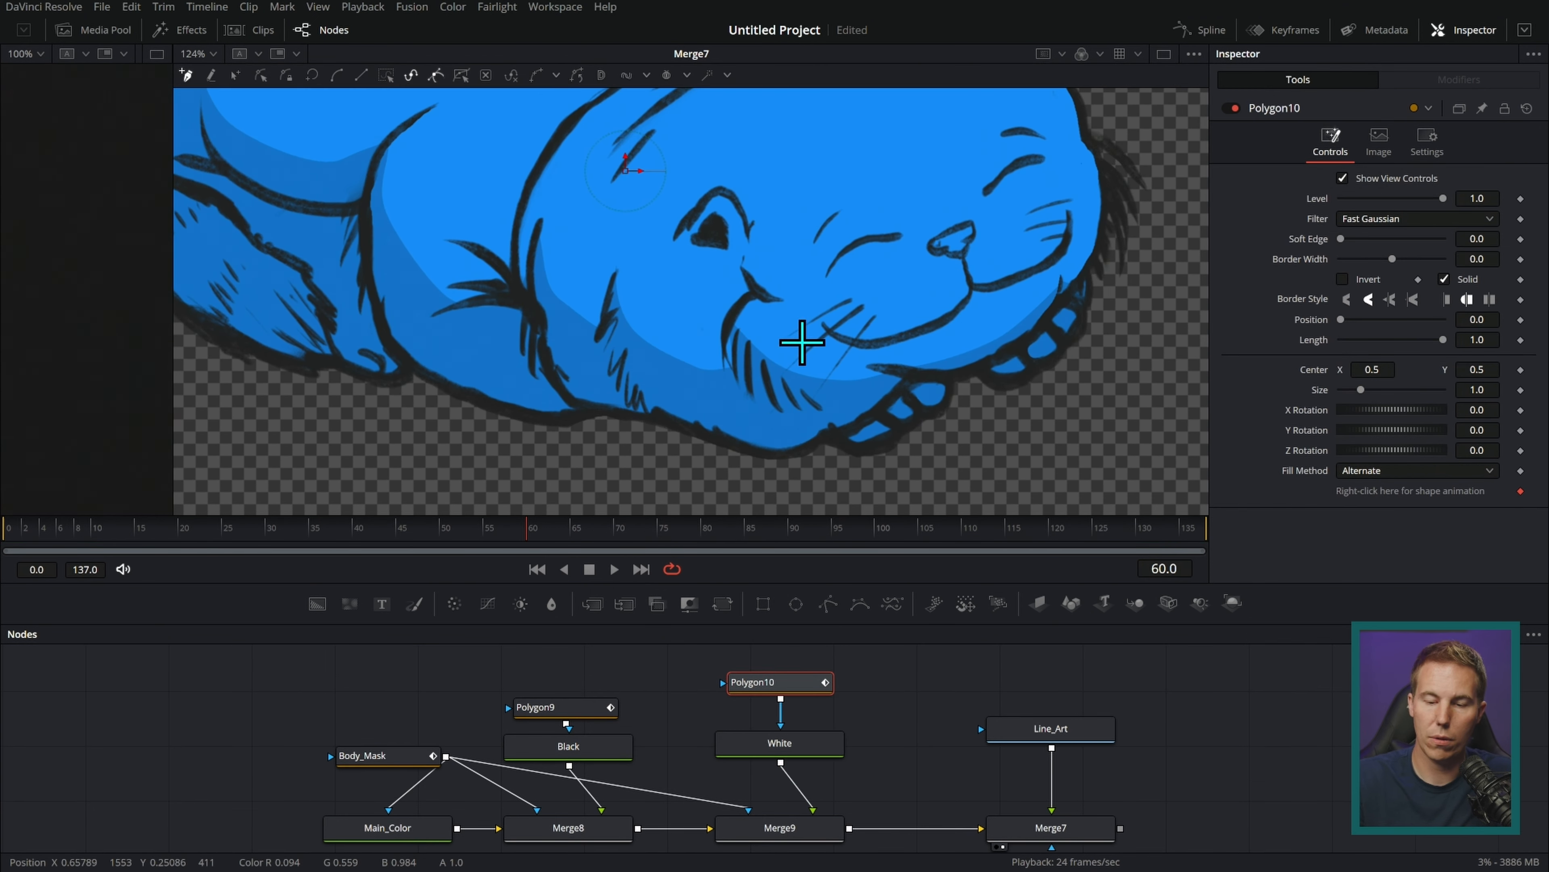
left_click(757, 292)
left_click_drag(729, 356, 734, 369)
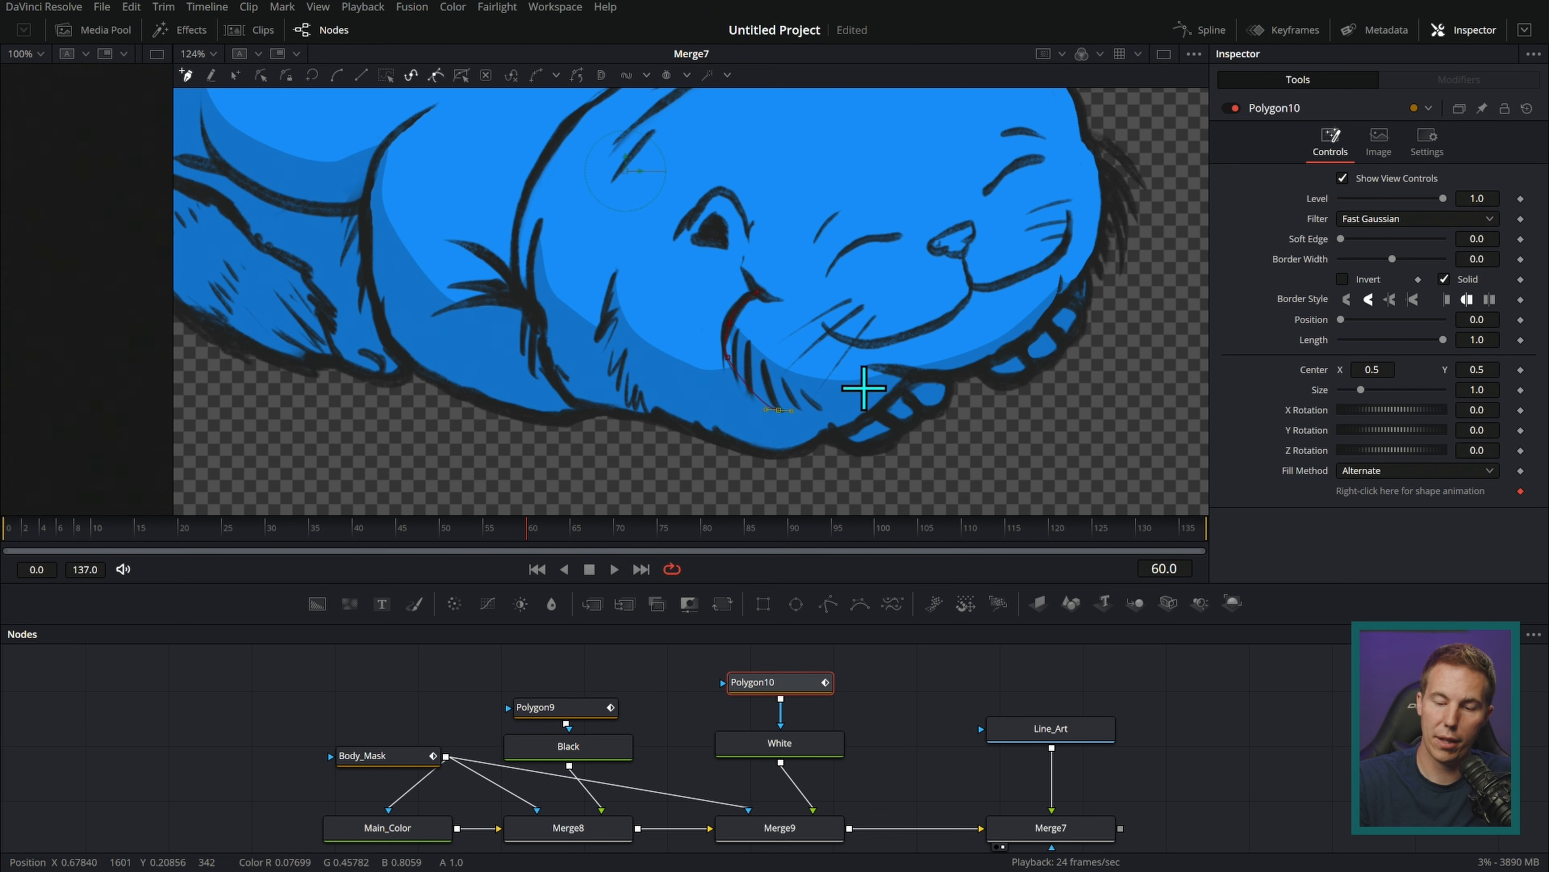
left_click(823, 414)
left_click_drag(865, 419, 899, 391)
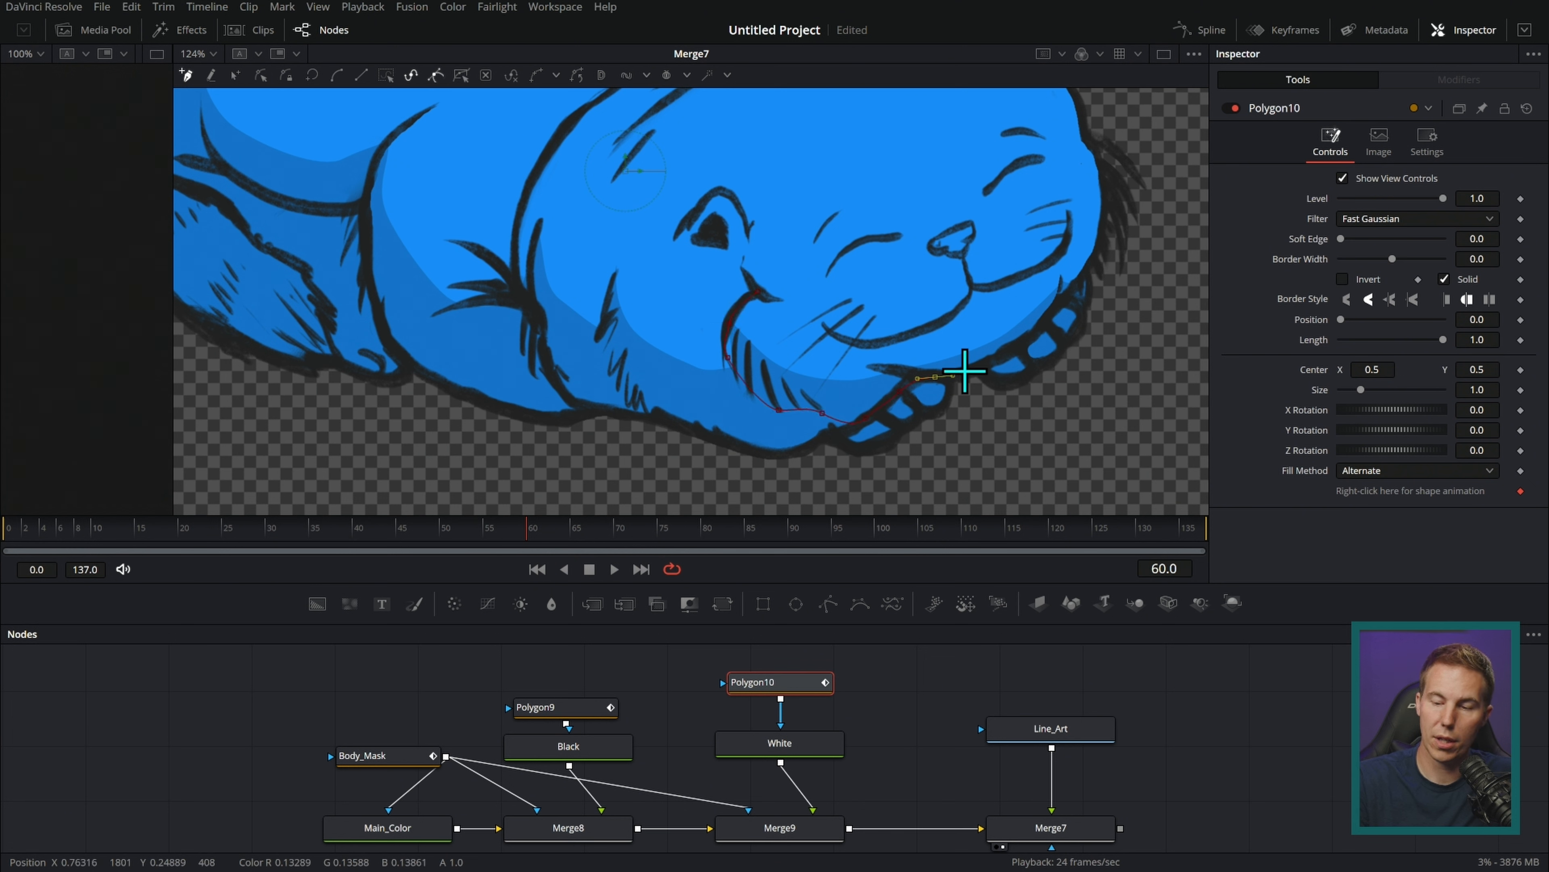
left_click_drag(1044, 320, 1057, 305)
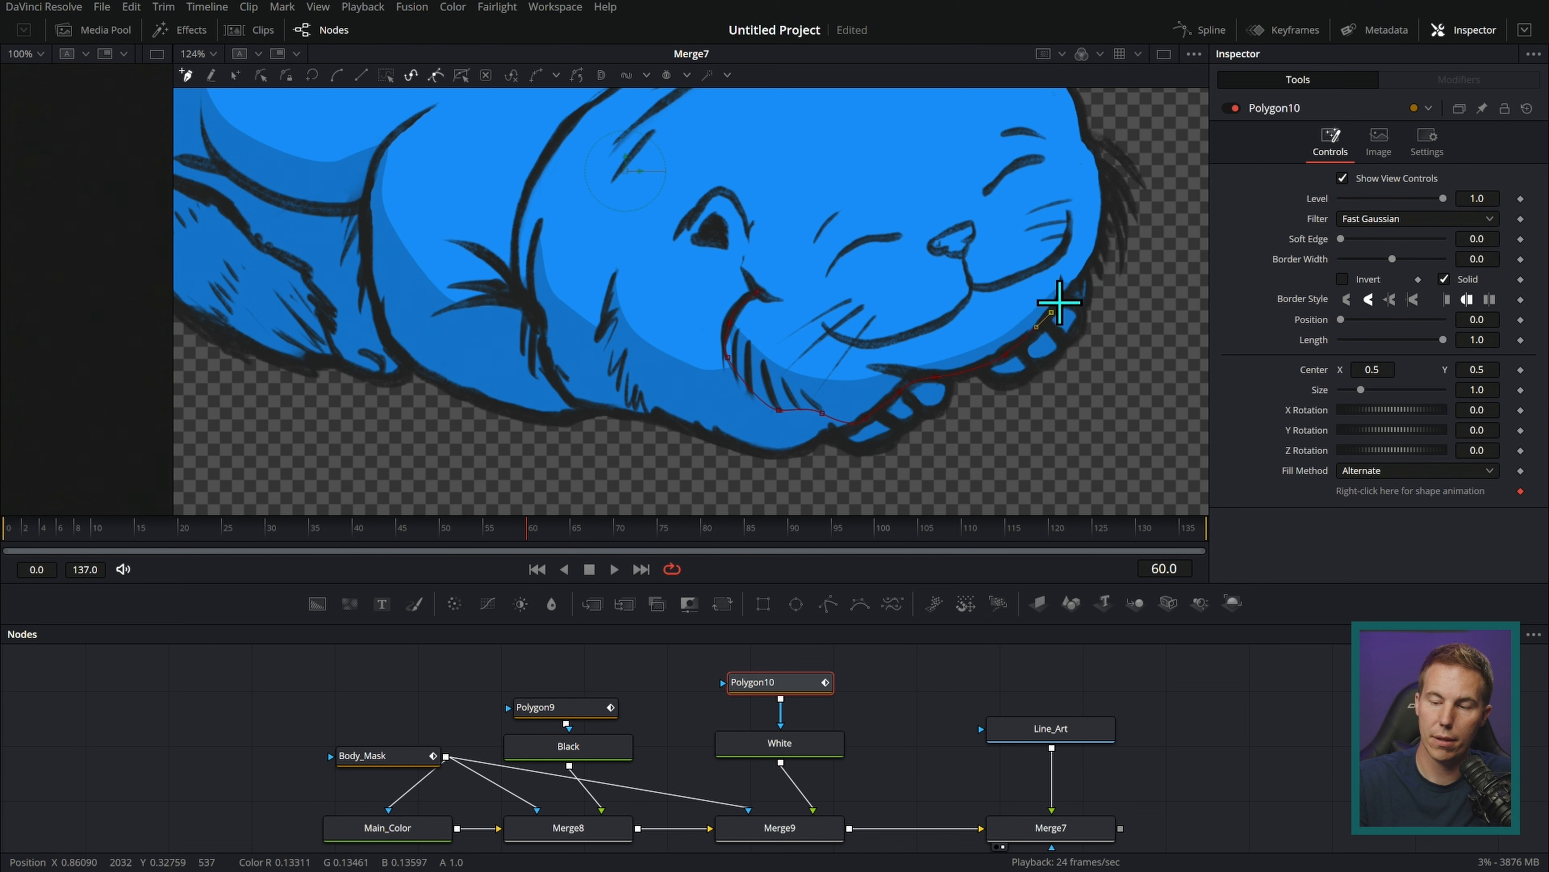
Continue the white patch mask around the outer whiskers and back below the nose to the cheek, closing the shape
left_click_drag(1125, 241, 1129, 233)
left_click_drag(1130, 236, 1132, 272)
left_click_drag(1078, 179, 971, 282)
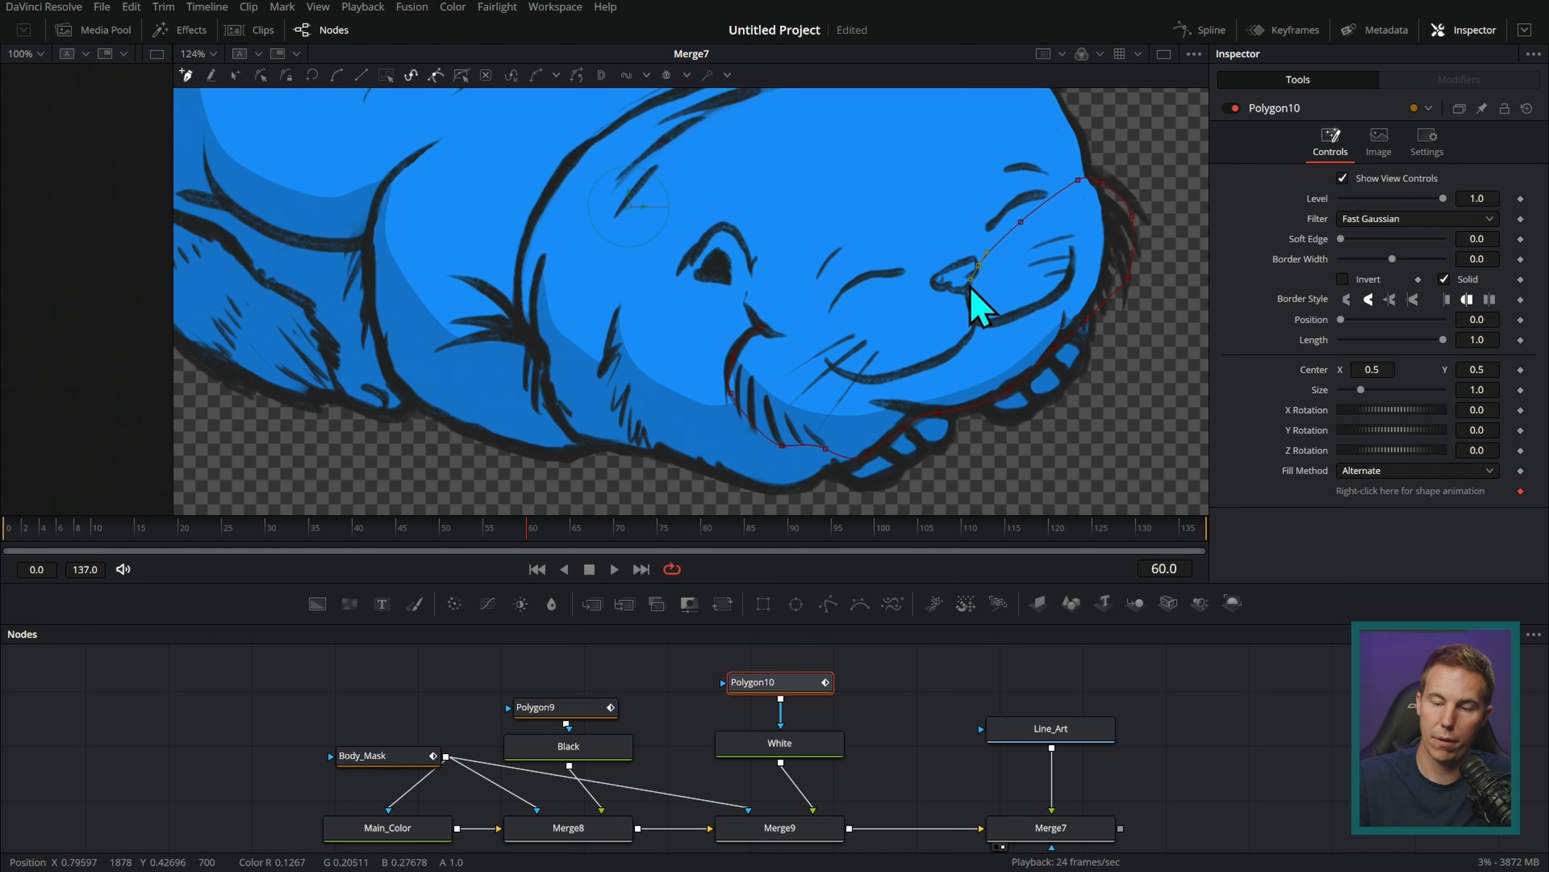
left_click(875, 307)
left_click(833, 330)
left_click(790, 338)
left_click(761, 328)
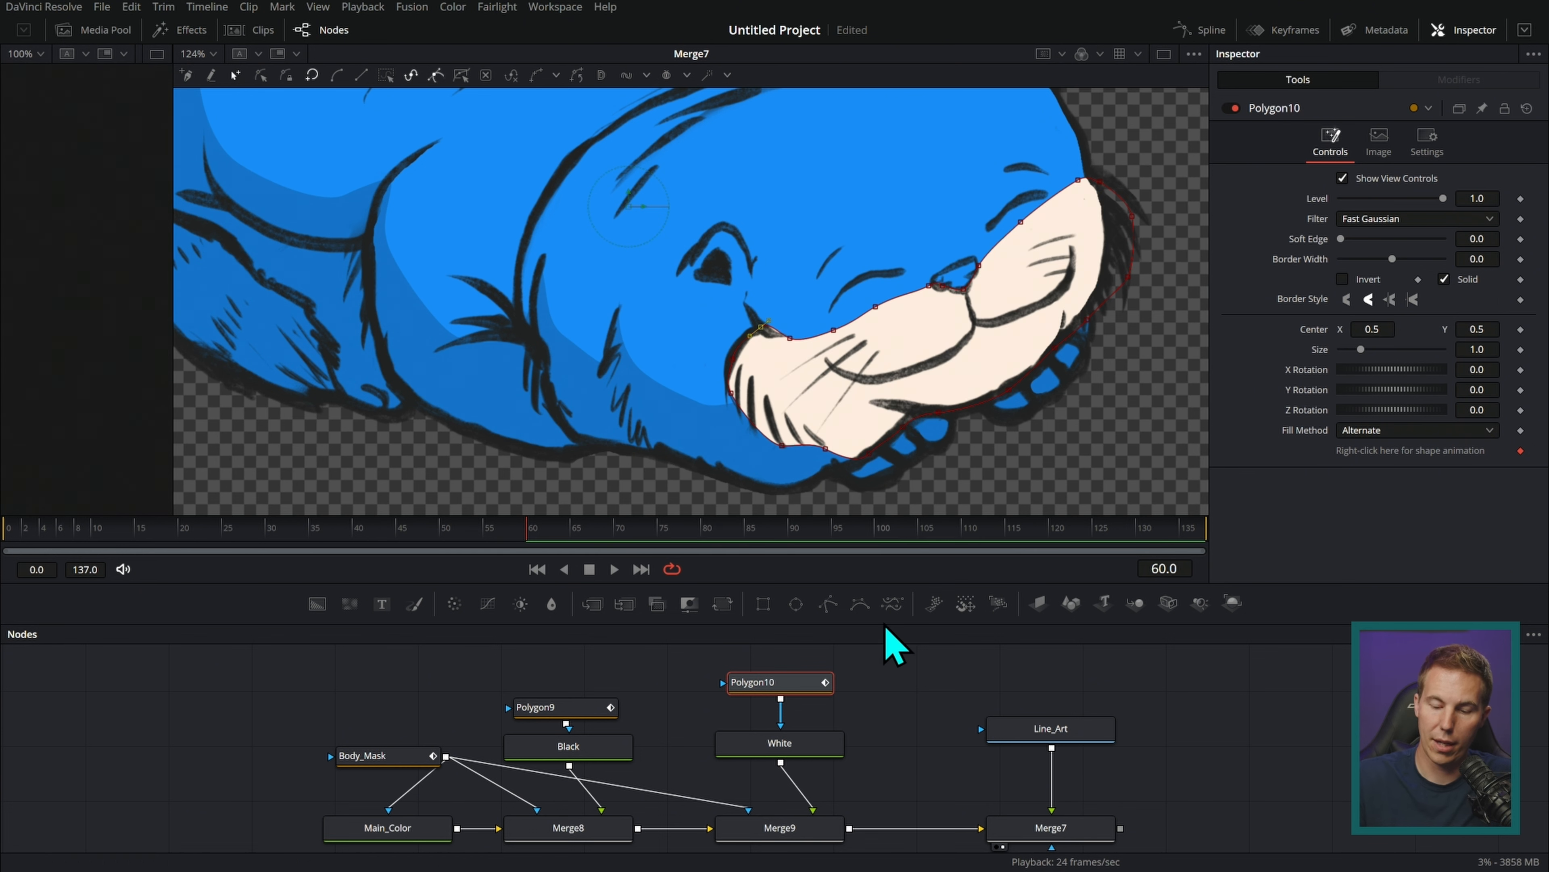
left_click(894, 677)
scroll(1000, 345, "down", 5)
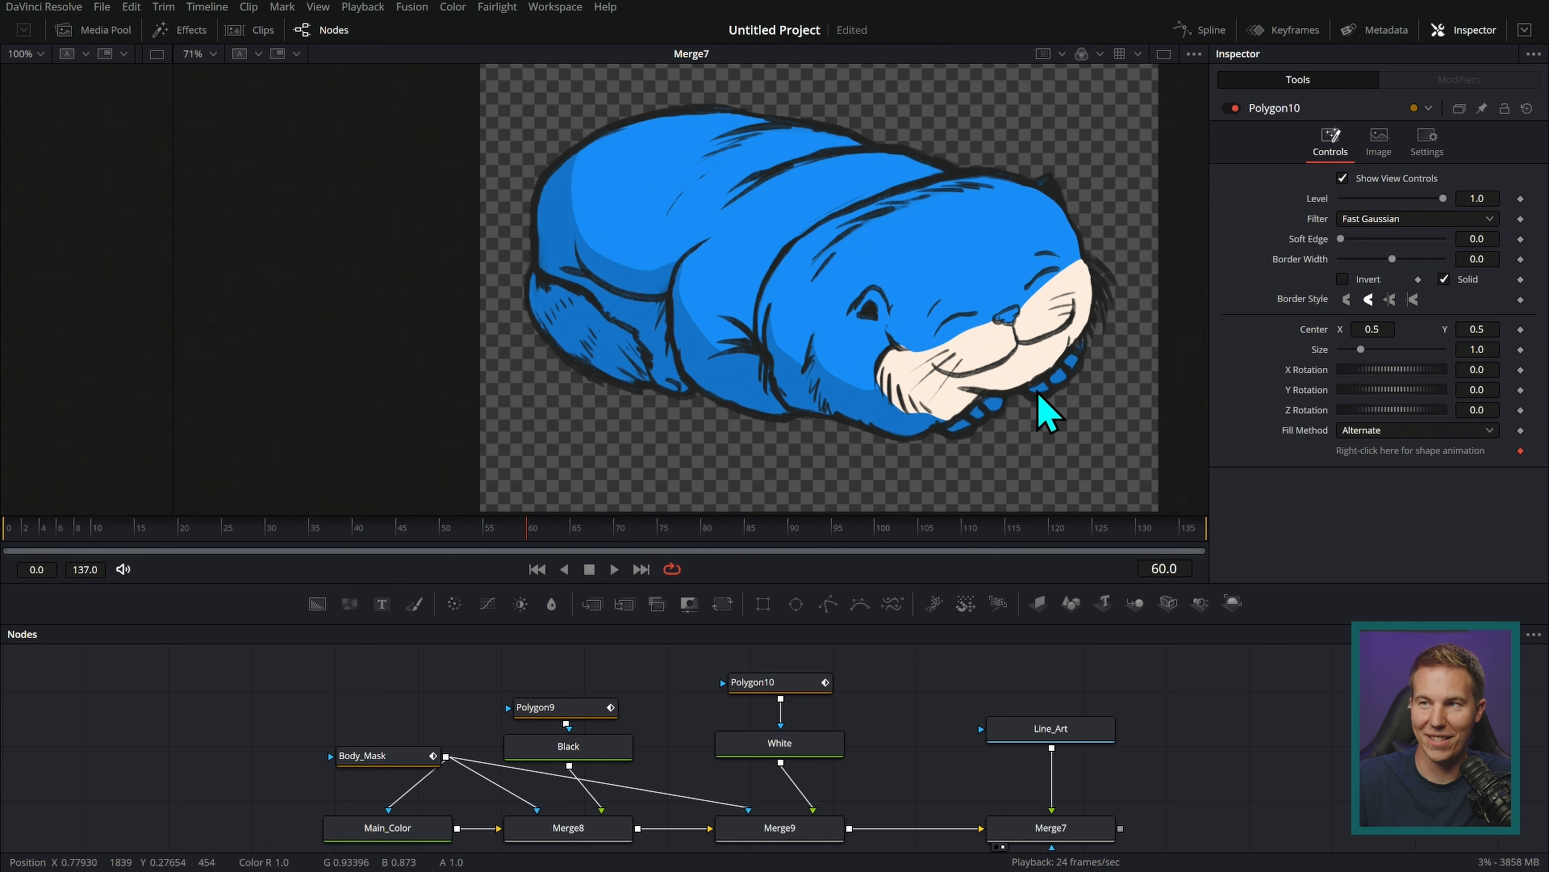
Move the Line_Art and Merge7 nodes farther from Merge9 to make room for another colour layer
scroll(1025, 415, "up", 1)
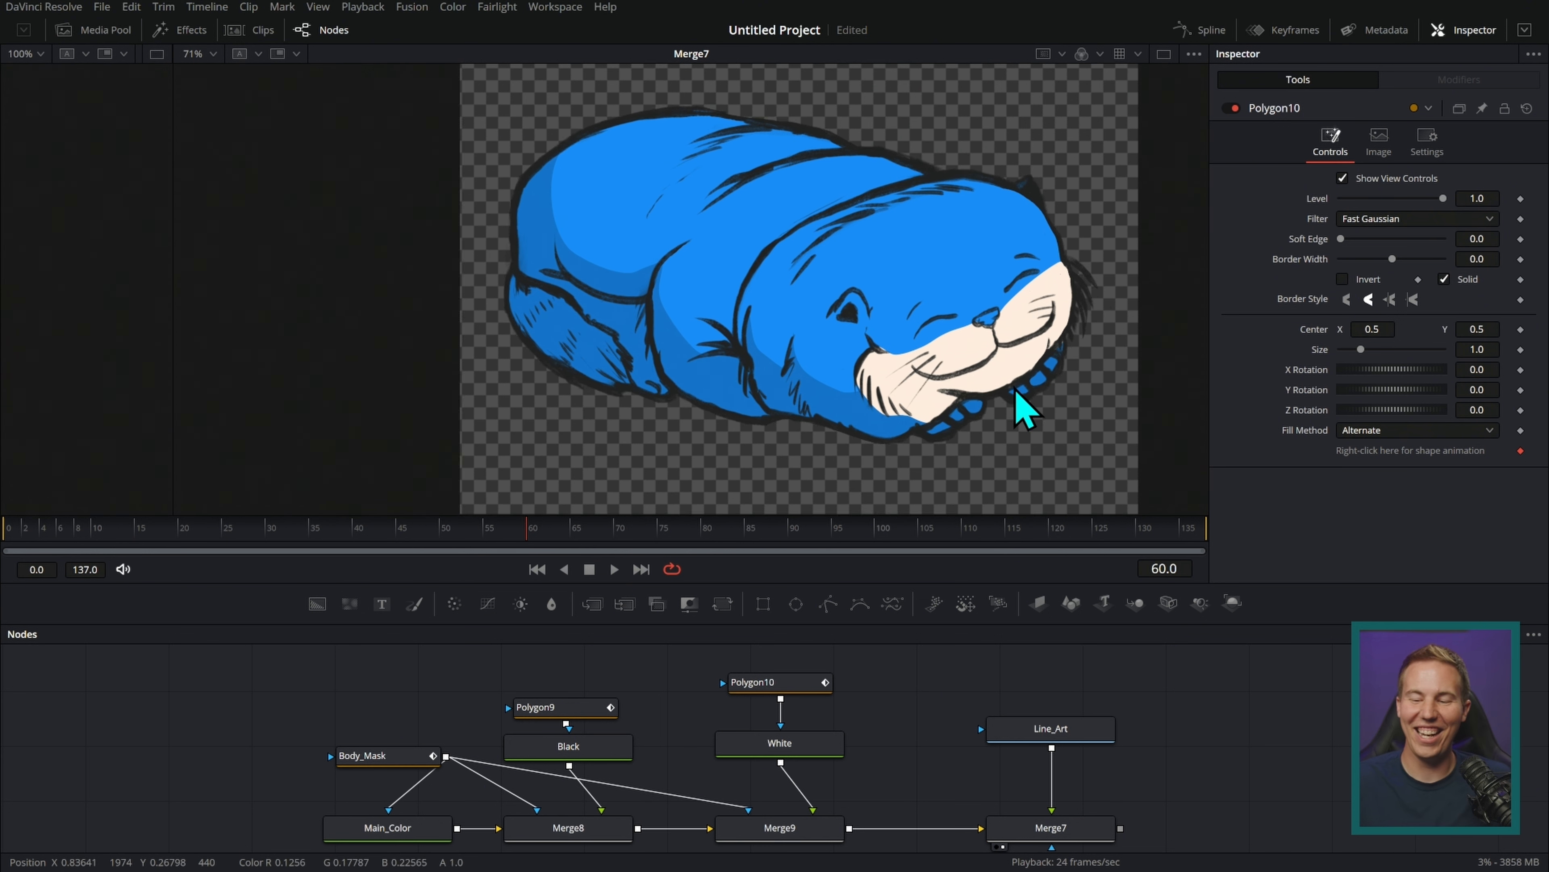
left_click_drag(1019, 396, 996, 414)
left_click_drag(878, 690, 819, 674)
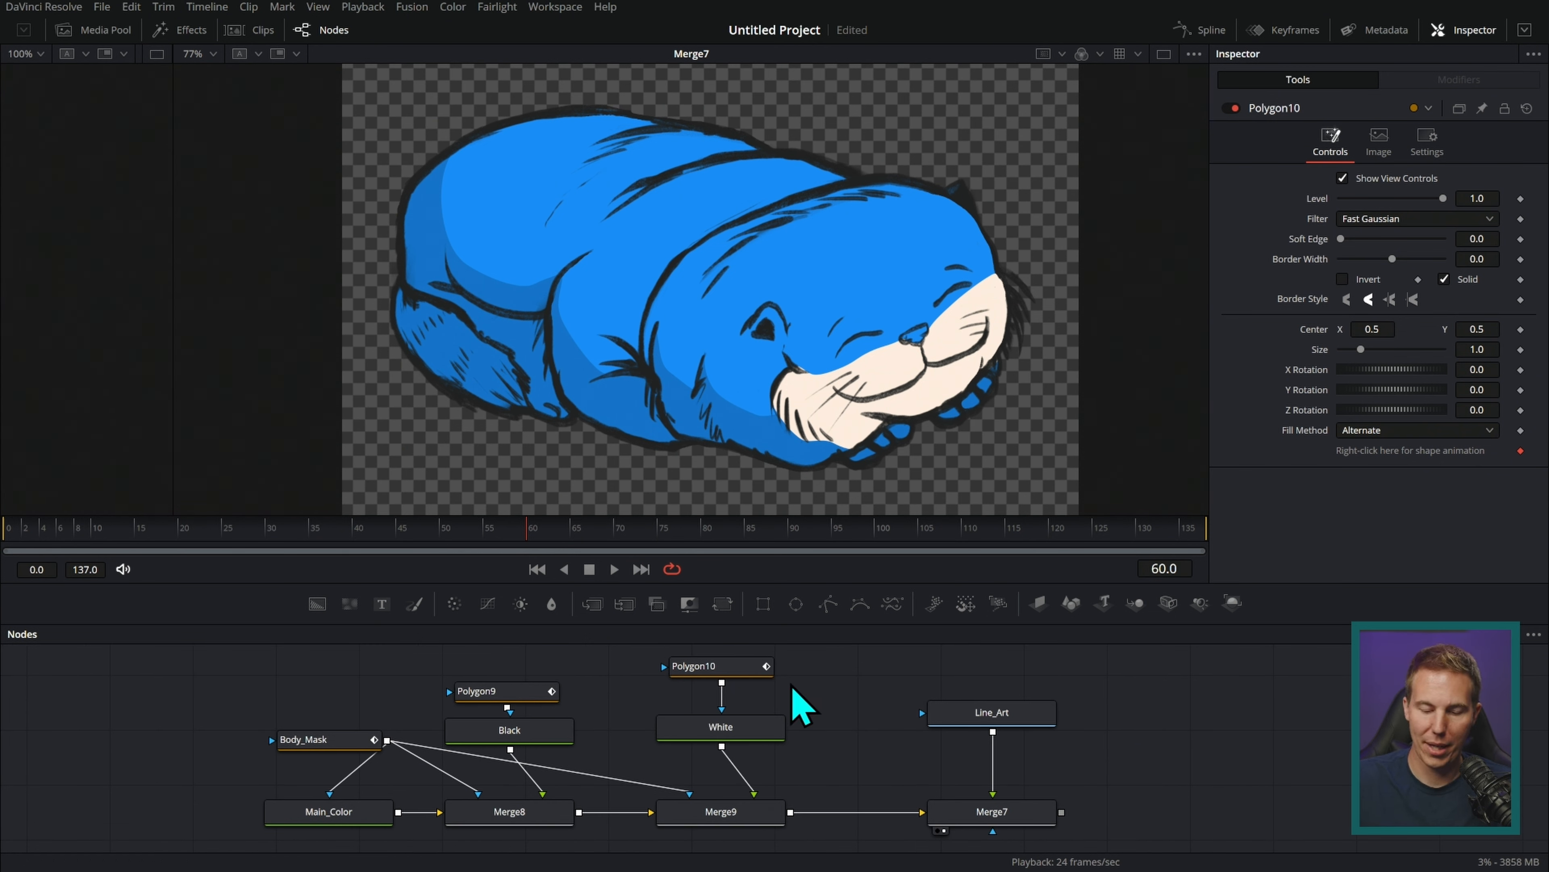
left_click(730, 667)
left_click_drag(886, 471, 809, 434)
left_click(880, 644)
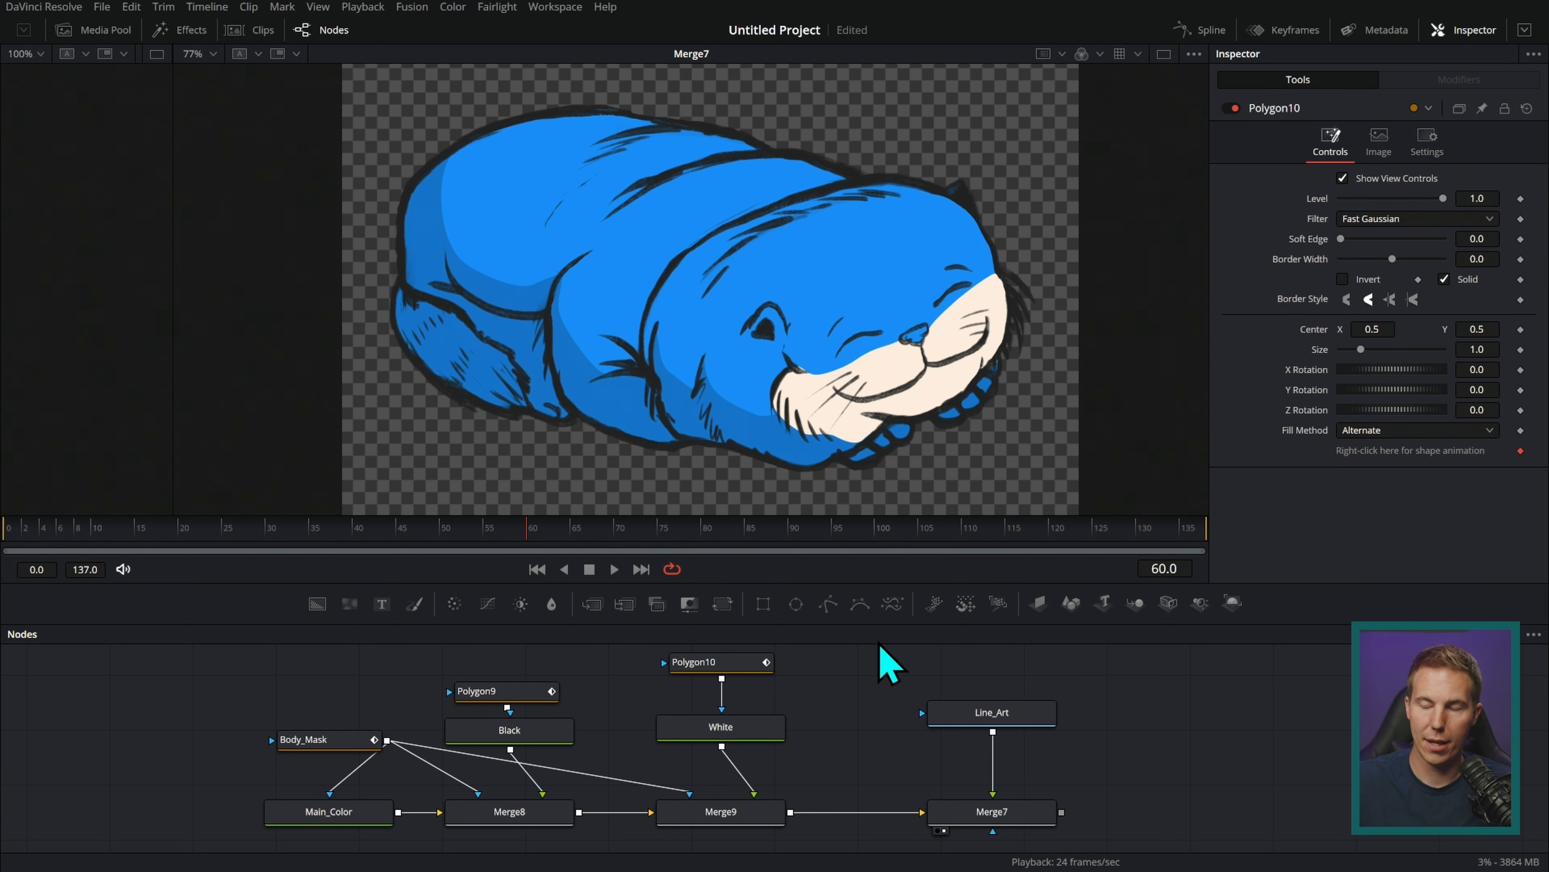
left_click_drag(905, 338, 931, 327)
left_click_drag(881, 661, 742, 662)
left_click_drag(912, 714, 894, 700)
left_click_drag(783, 664, 1013, 816)
Duplicate the White background, view the copy and set its colour to pink with hue 0.84, saturation 0.494 and value 0.898
left_click_drag(565, 714, 565, 709)
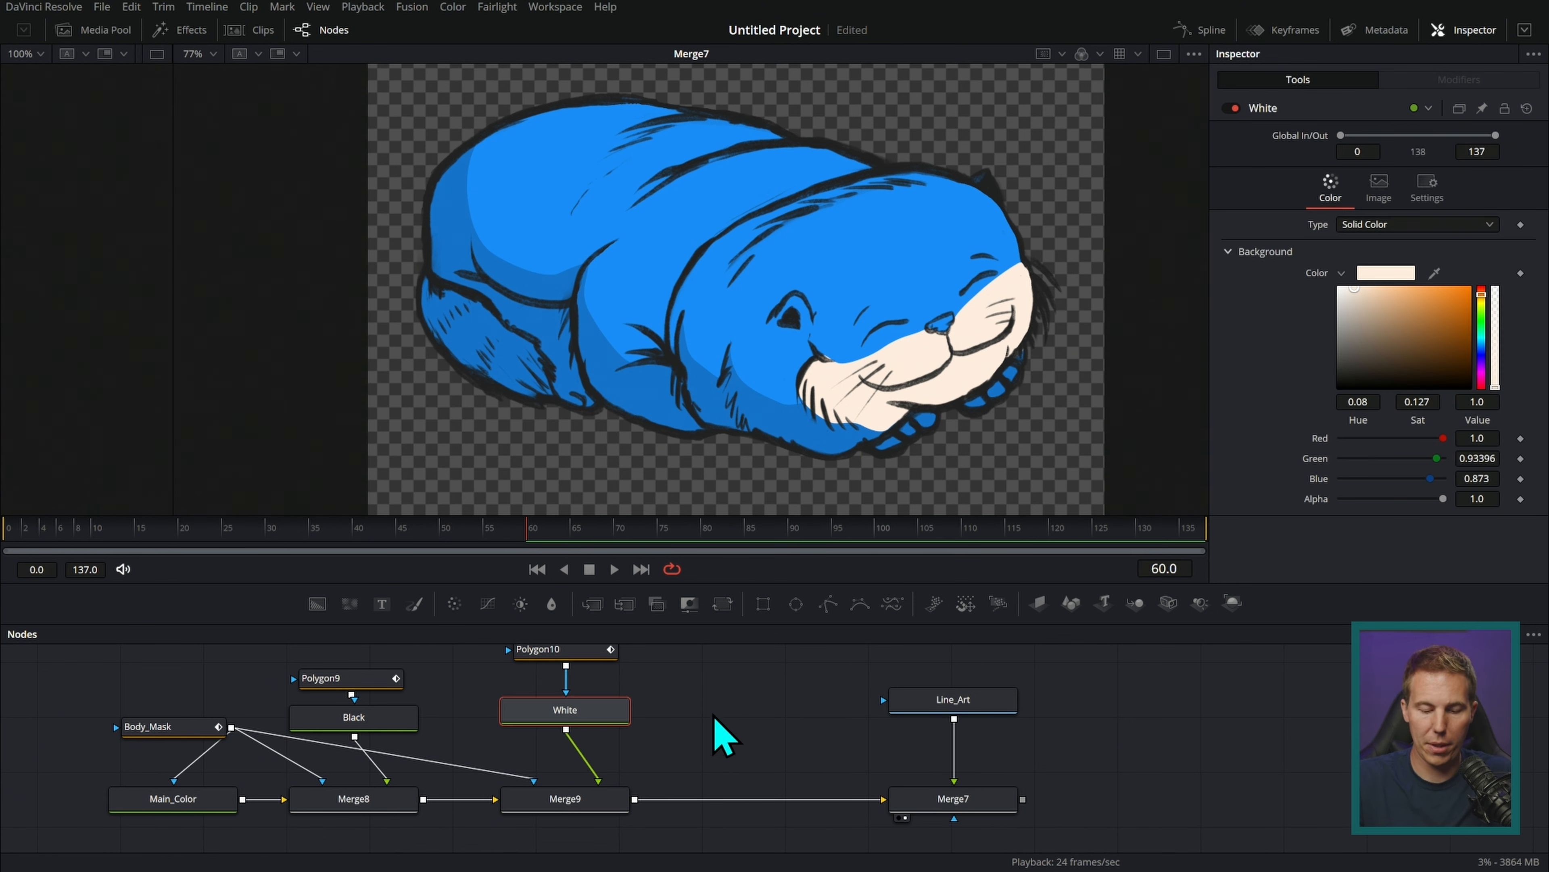
key("ctrl+v")
left_click_drag(737, 711, 1033, 283)
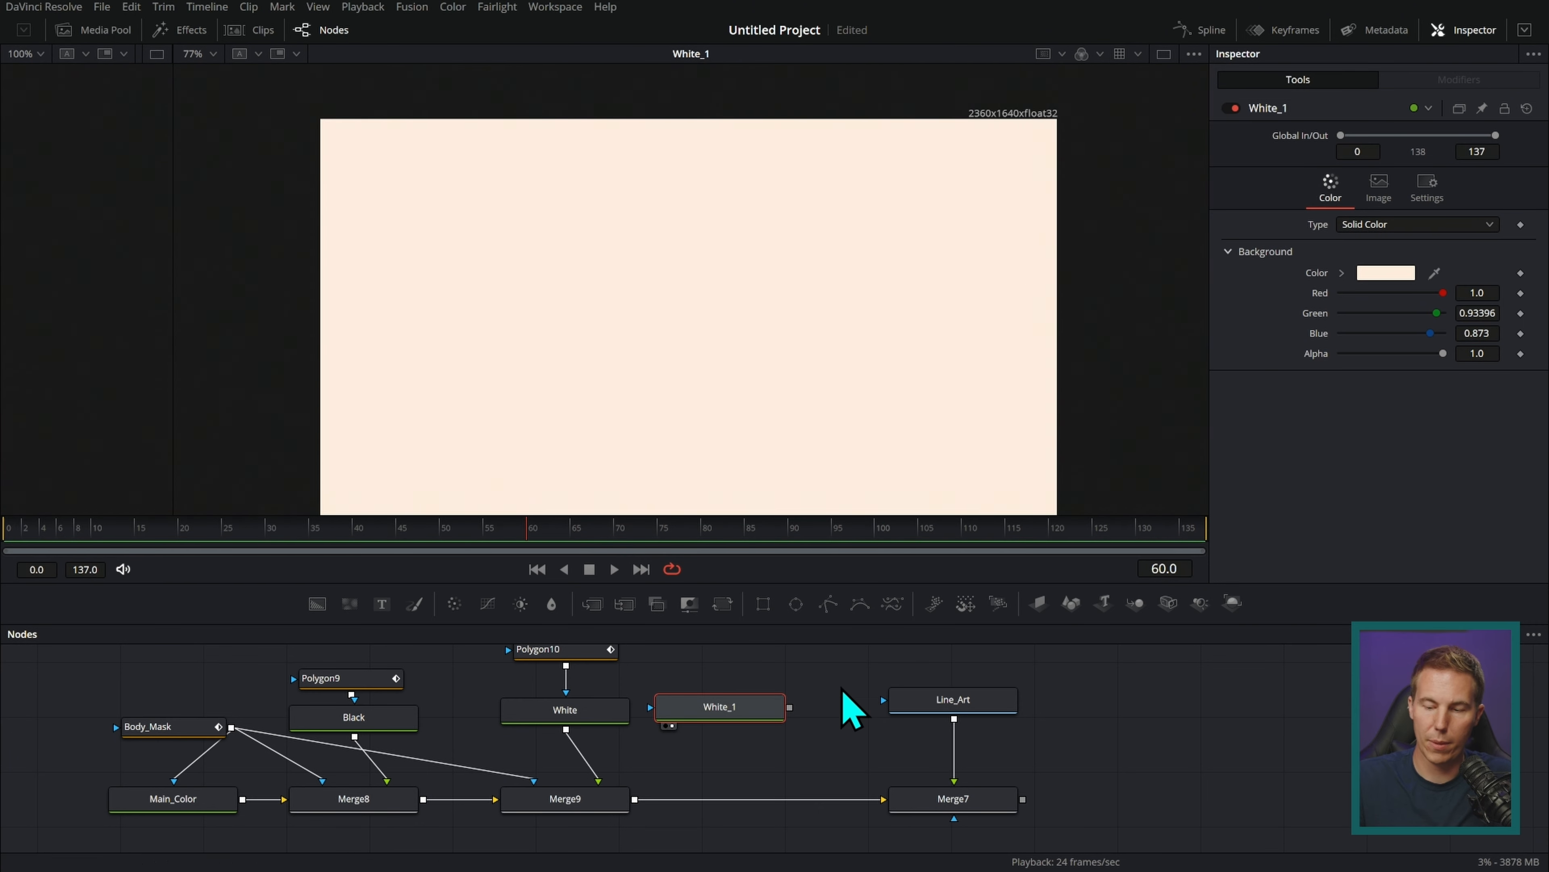
left_click(1342, 273)
left_click_drag(1477, 349, 1480, 381)
left_click(1406, 295)
Merge the pink background over Merge9's output ahead of the line art merge, and rename the background Pink
left_click_drag(789, 707, 681, 795)
left_click(729, 717)
key("F2")
type("Pink")
key("Return")
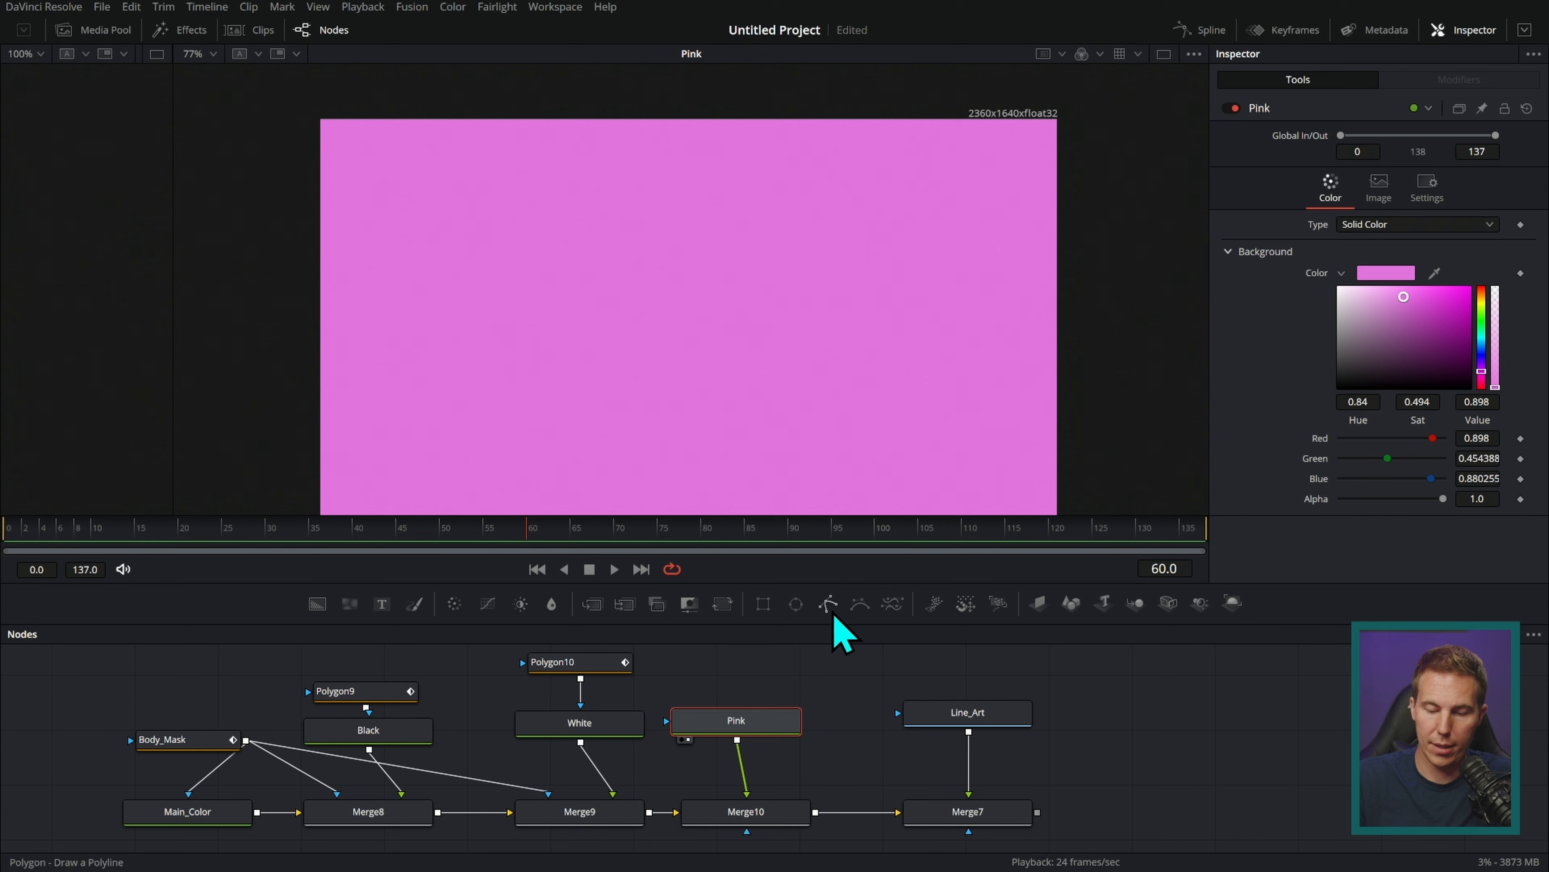
Add a polygon mask to the Pink background and display Merge7 in the viewer
left_click(828, 604)
left_click_drag(794, 683, 759, 667)
left_click_drag(981, 826, 965, 299)
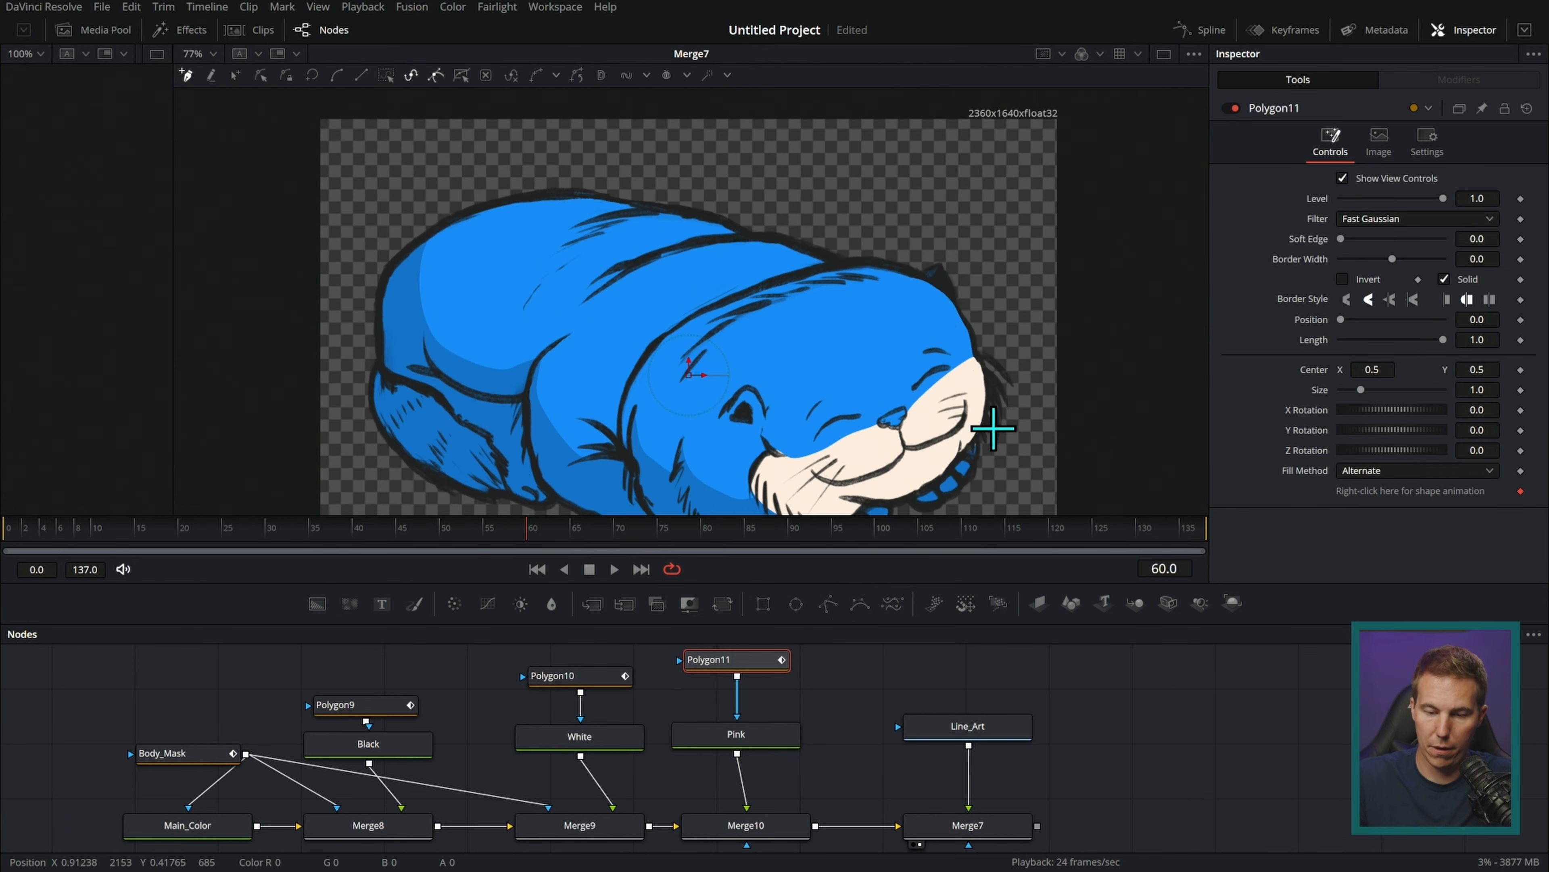
Trace the cat's nose with the Pink background's polygon mask and close the shape
scroll(906, 408, "up", 5)
left_click_drag(1019, 371, 978, 283)
left_click(866, 312)
left_click_drag(870, 332, 863, 338)
left_click(856, 355)
left_click(847, 369)
left_click(826, 364)
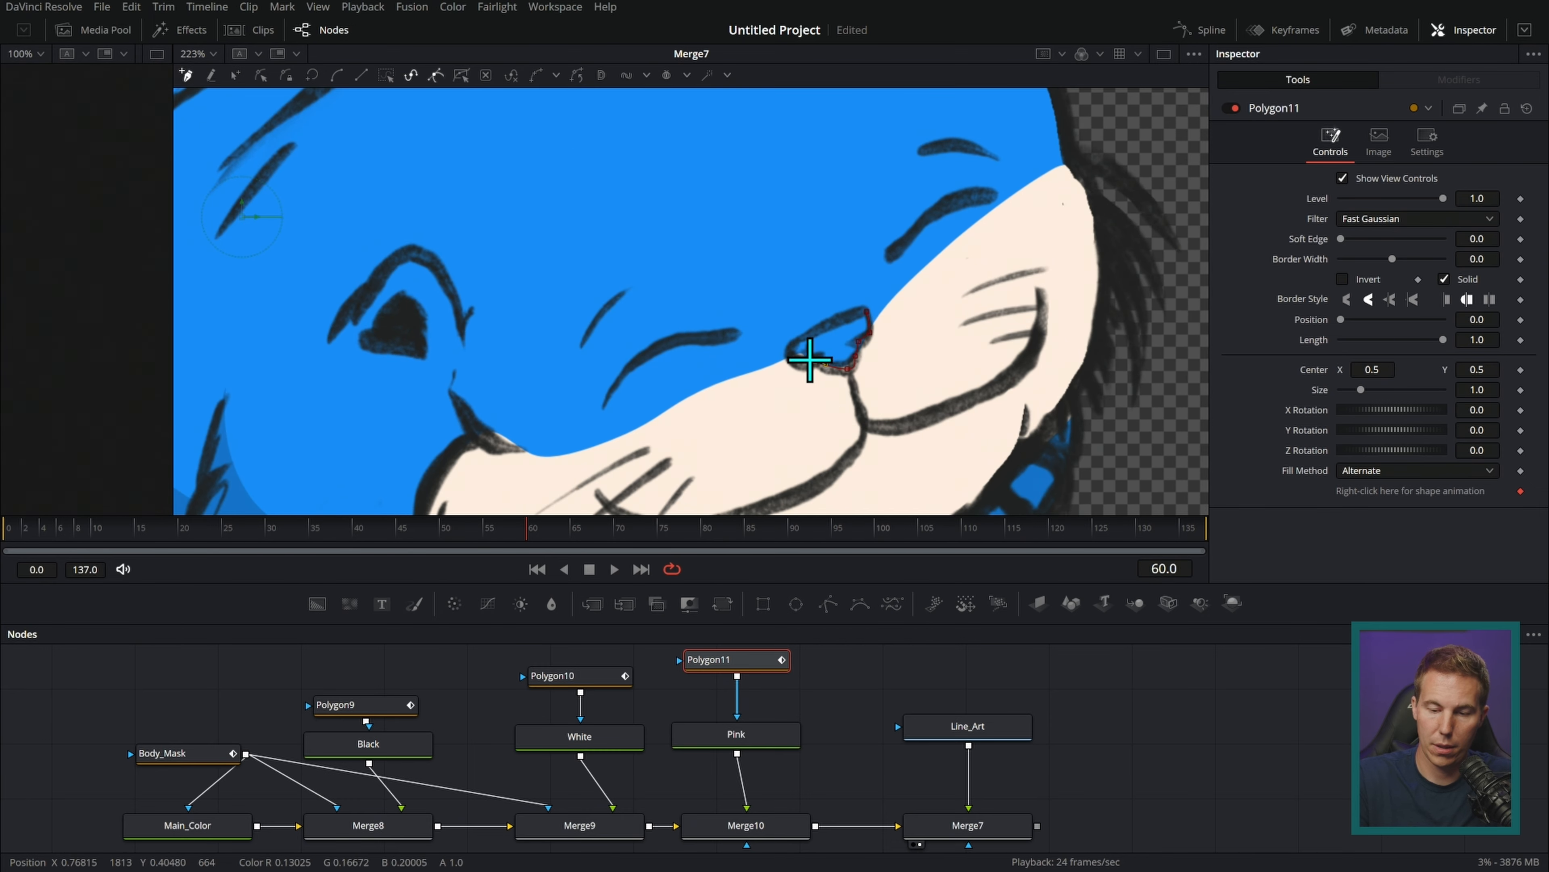
left_click(788, 347)
left_click(811, 330)
left_click(851, 312)
left_click(866, 309)
Shift the Line_Art and Merge7 nodes away from Merge10 to leave space for the stripe layer
scroll(917, 334, "down", 6)
left_click_drag(879, 693, 776, 666)
left_click_drag(771, 662, 969, 819)
left_click_drag(921, 807, 1155, 807)
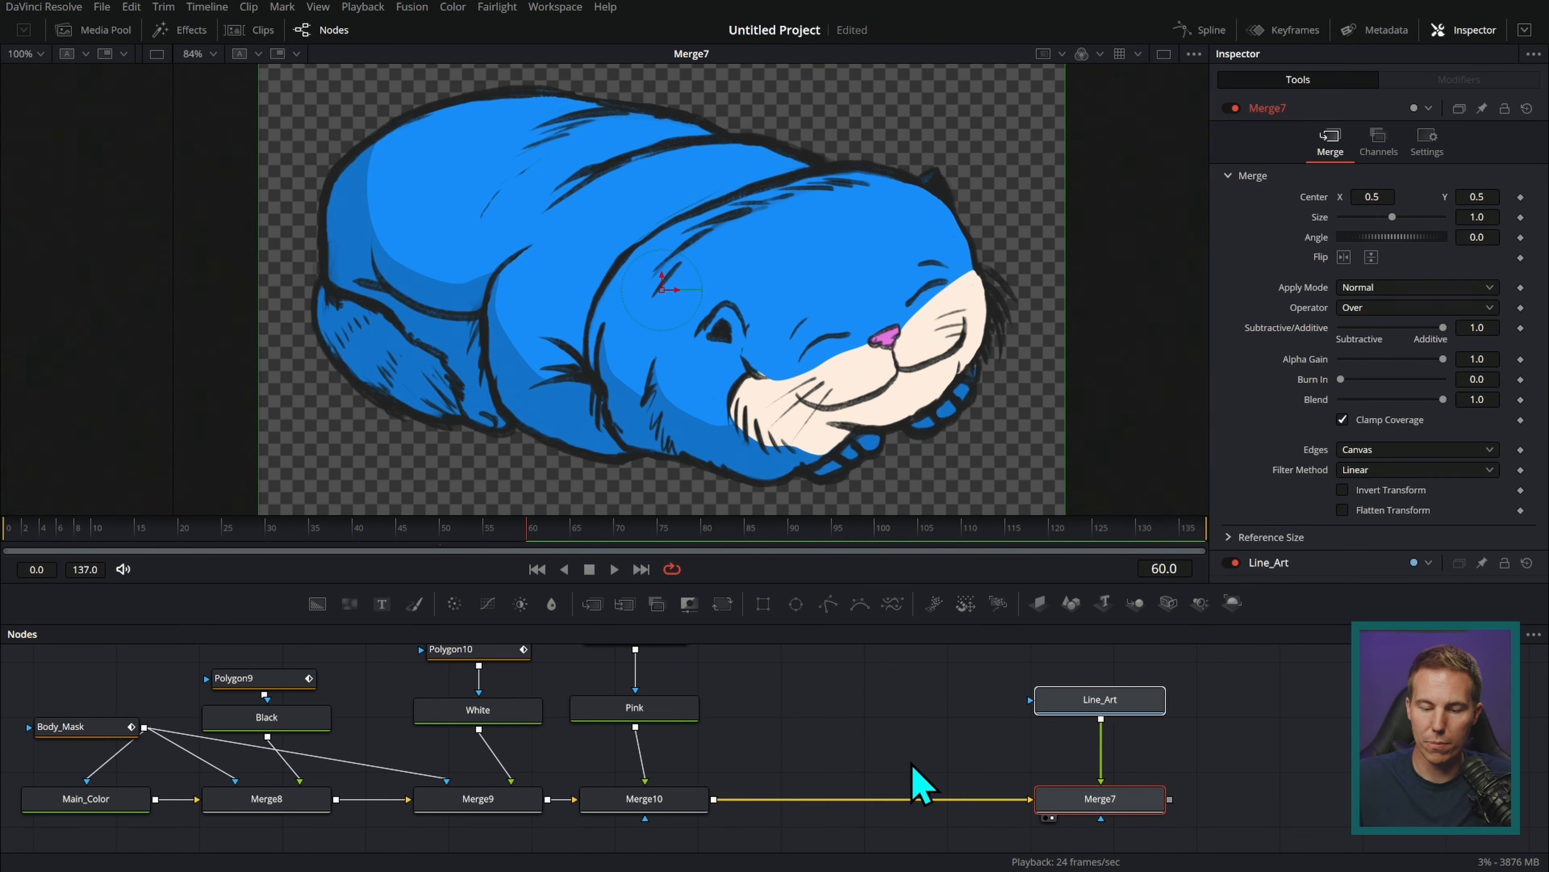
Duplicate the Pink background and set the copy's colour to purple with hue 0.672, saturation 0.506 and value 0.606
left_click(852, 749)
scroll(848, 726, "up", 1)
left_click(661, 733)
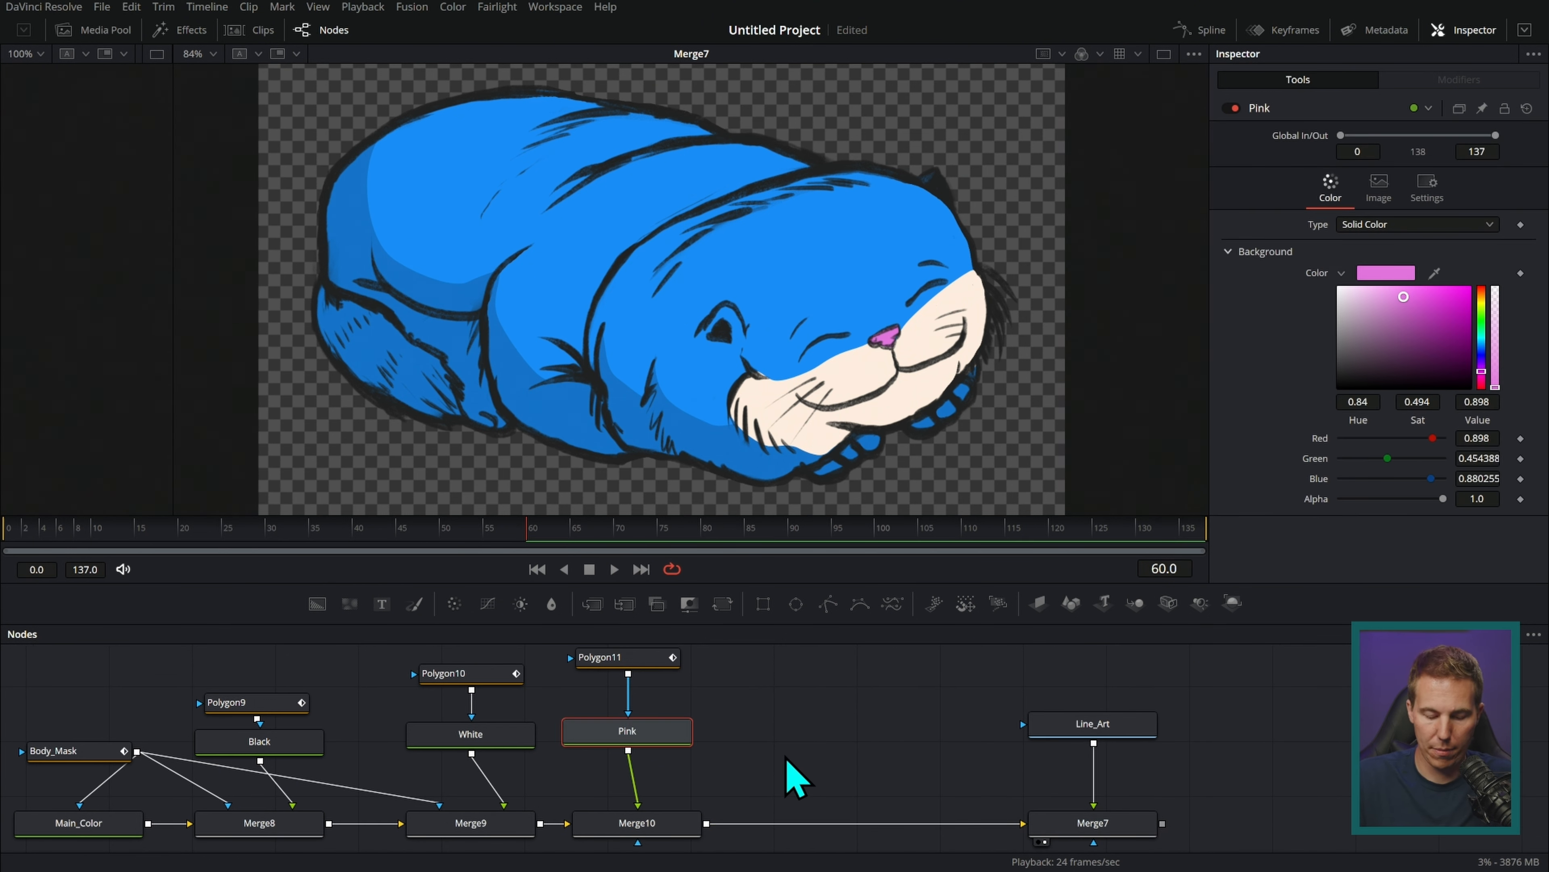
key("ctrl+c")
key("ctrl+v")
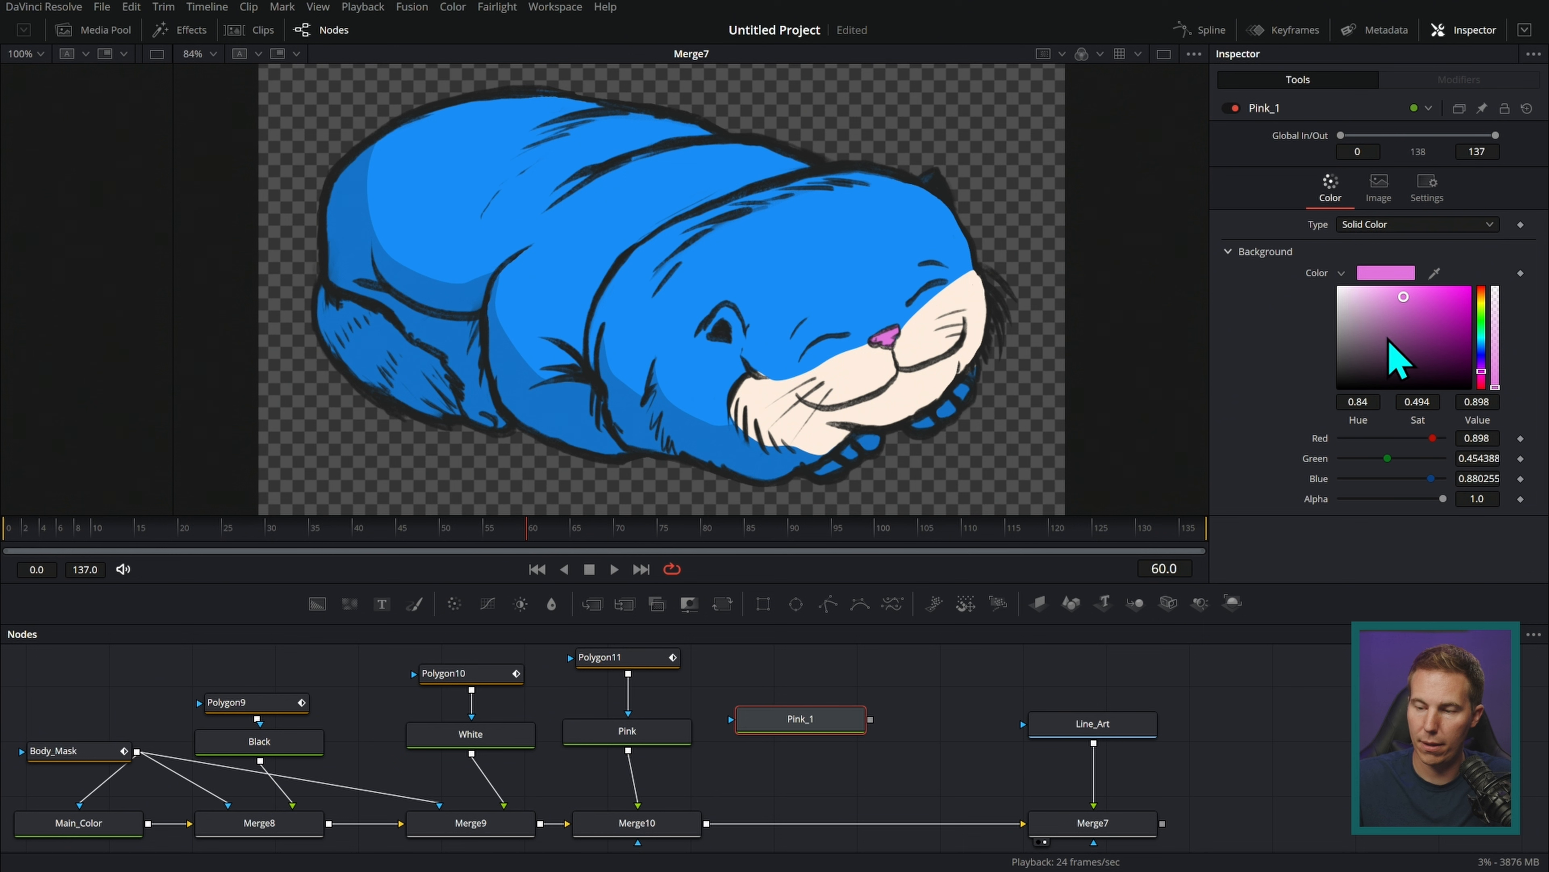
left_click_drag(1481, 367, 1404, 327)
Merge the purple background over Merge10's output ahead of the line art merge, and rename the background Purple
left_click_drag(870, 719, 746, 809)
left_click_drag(879, 700, 829, 757)
key("F2")
type("Pur")
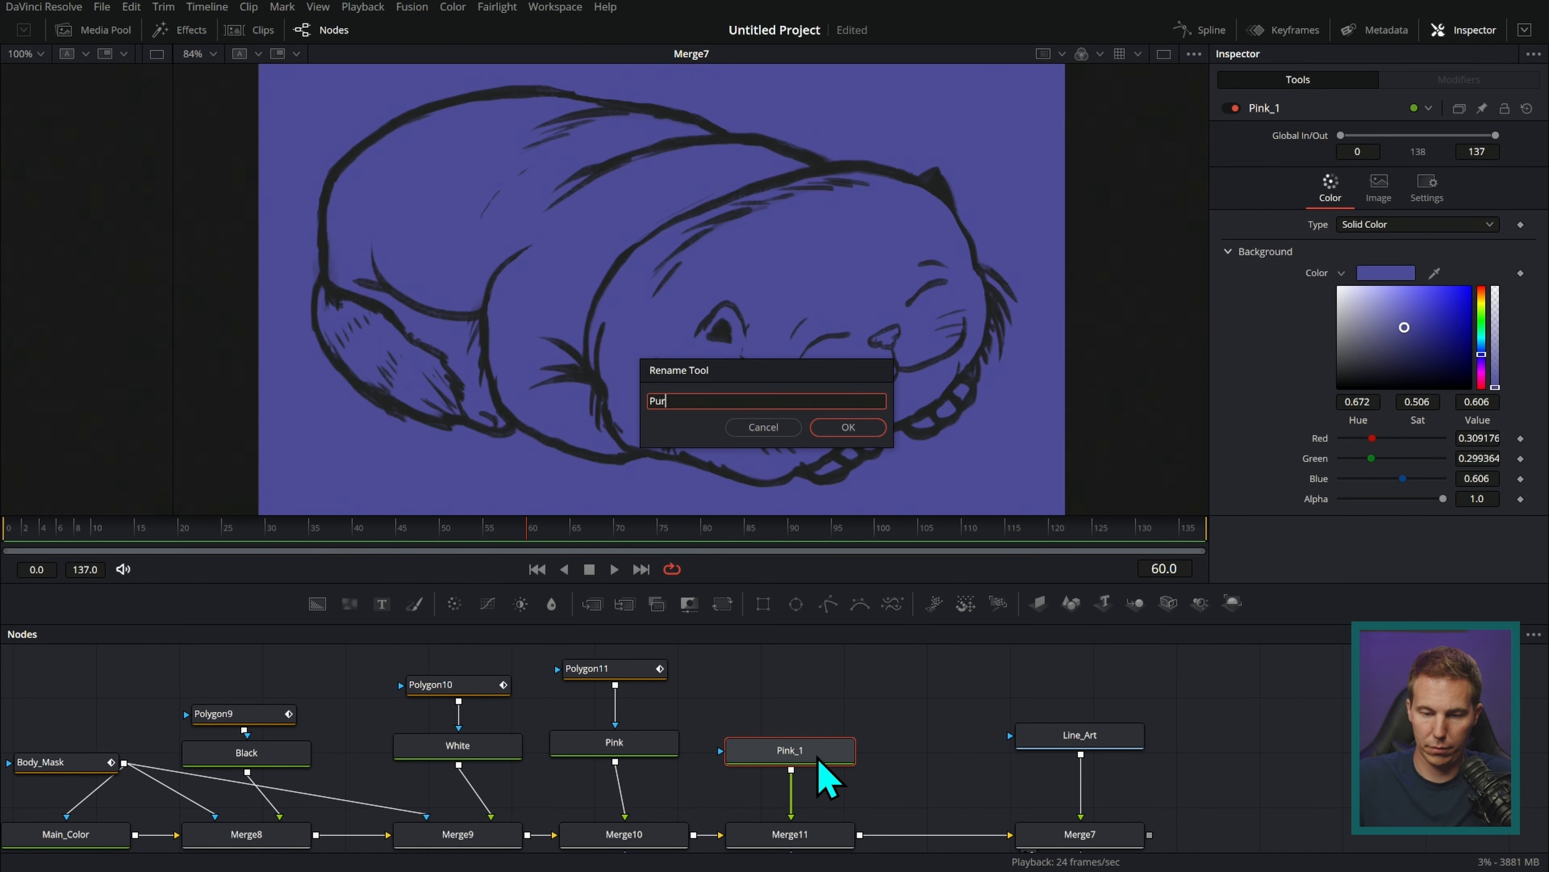
type("ple")
key("Return")
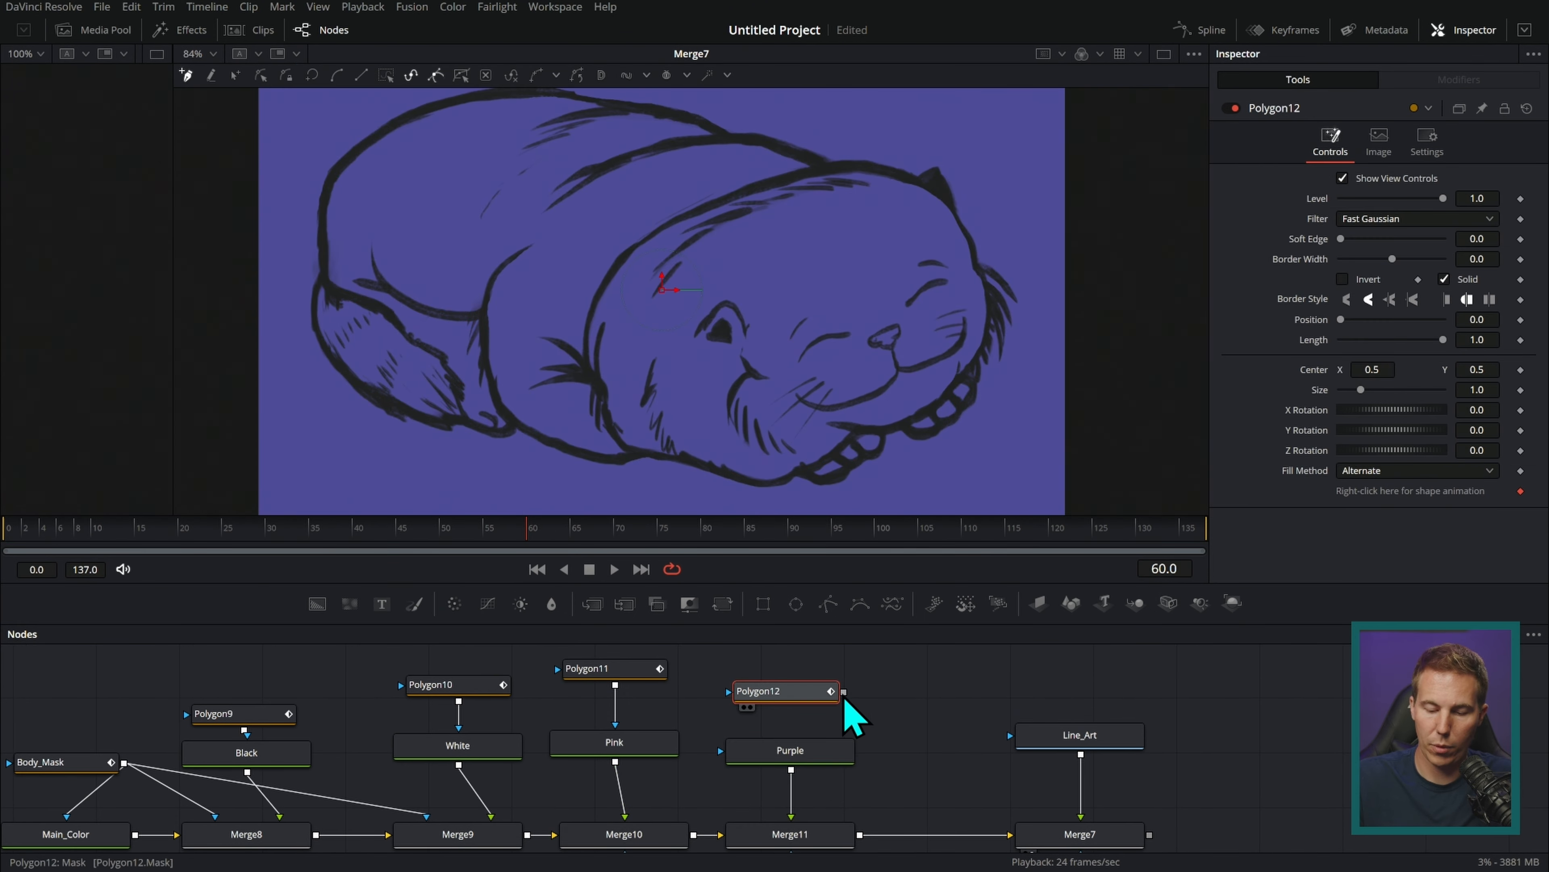
Mask Purple with the new polygon and trace a curved, tapering first stripe on the cat's rear flank
left_click_drag(842, 692, 830, 747)
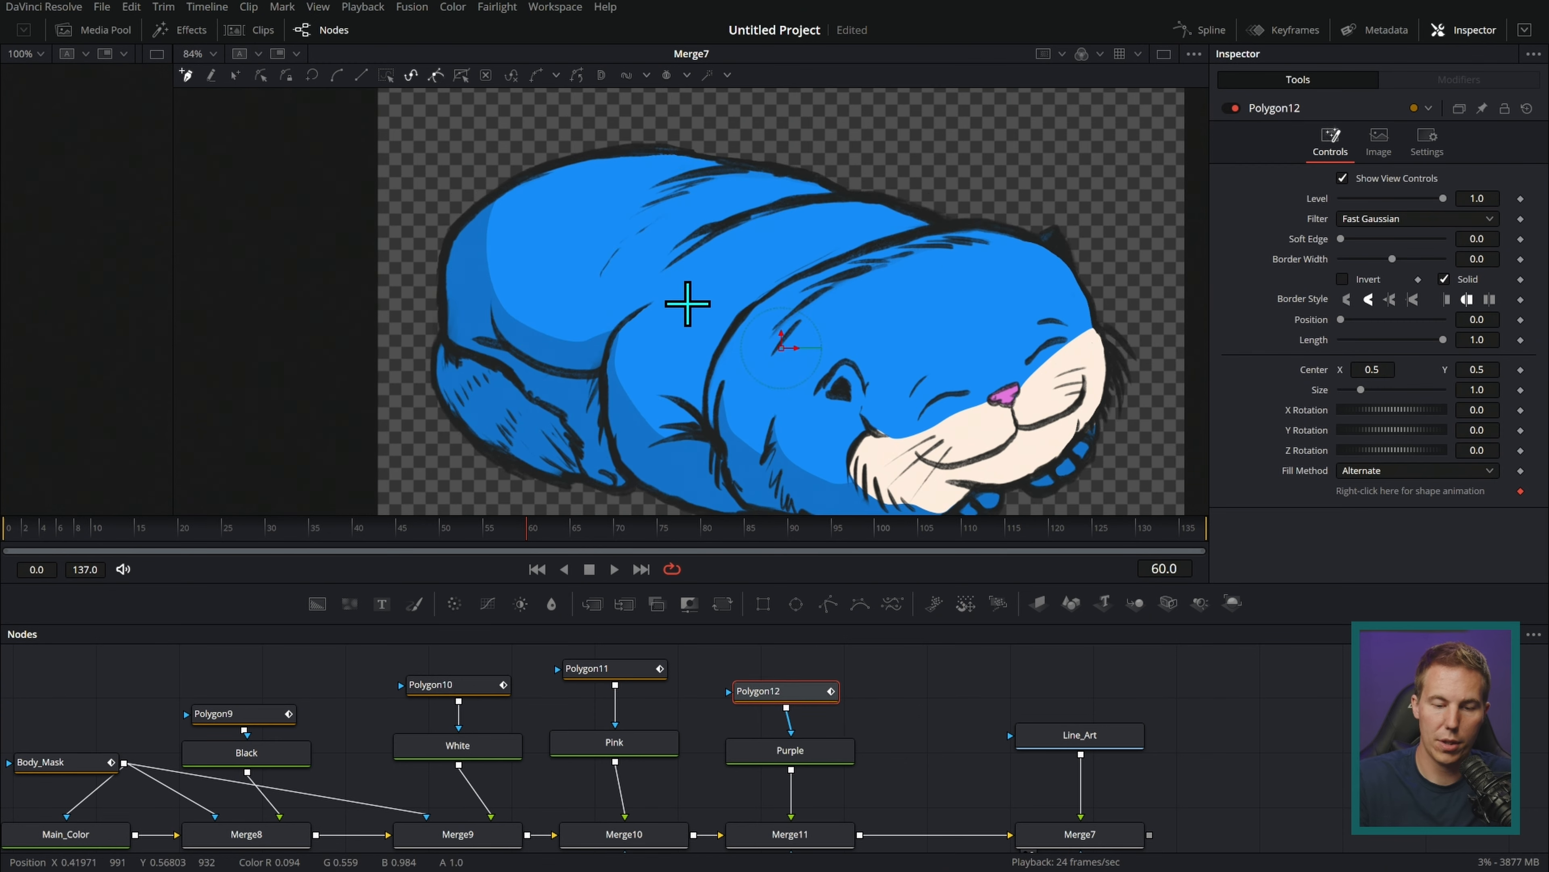
left_click(514, 351)
left_click(511, 323)
left_click(524, 300)
left_click(538, 276)
left_click_drag(572, 251, 582, 241)
left_click(549, 343)
left_click(550, 369)
Extend the same mask along the rear flank's lower fold, trace a second tapering stripe and close the shape
left_click(588, 373)
left_click(593, 324)
left_click(624, 286)
left_click(660, 259)
left_click(636, 295)
left_click(622, 320)
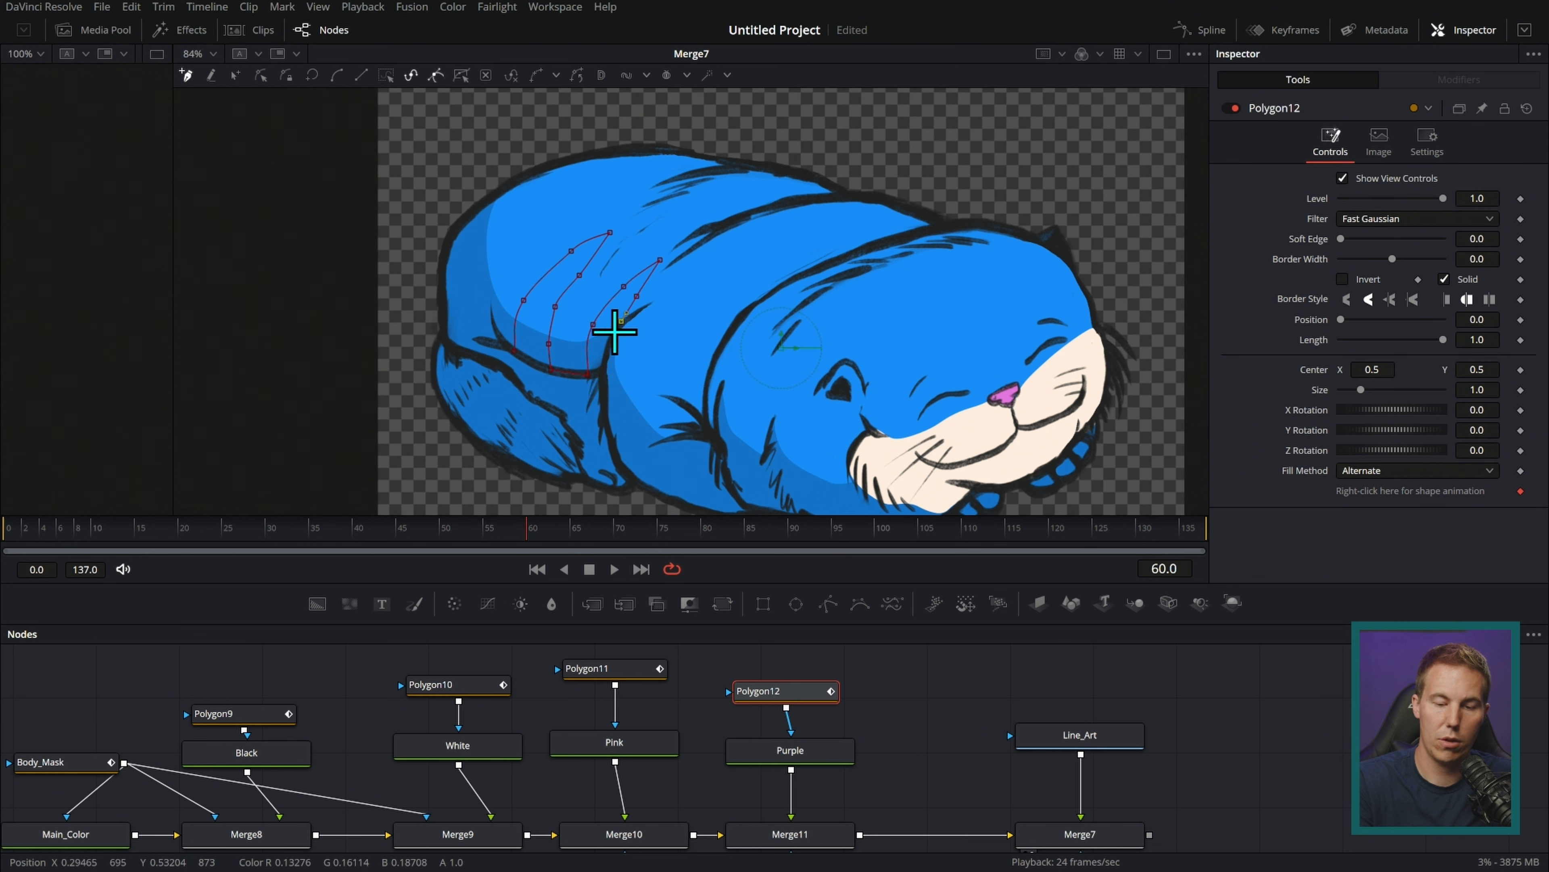
left_click(603, 370)
left_click(597, 375)
left_click(530, 363)
left_click(514, 352)
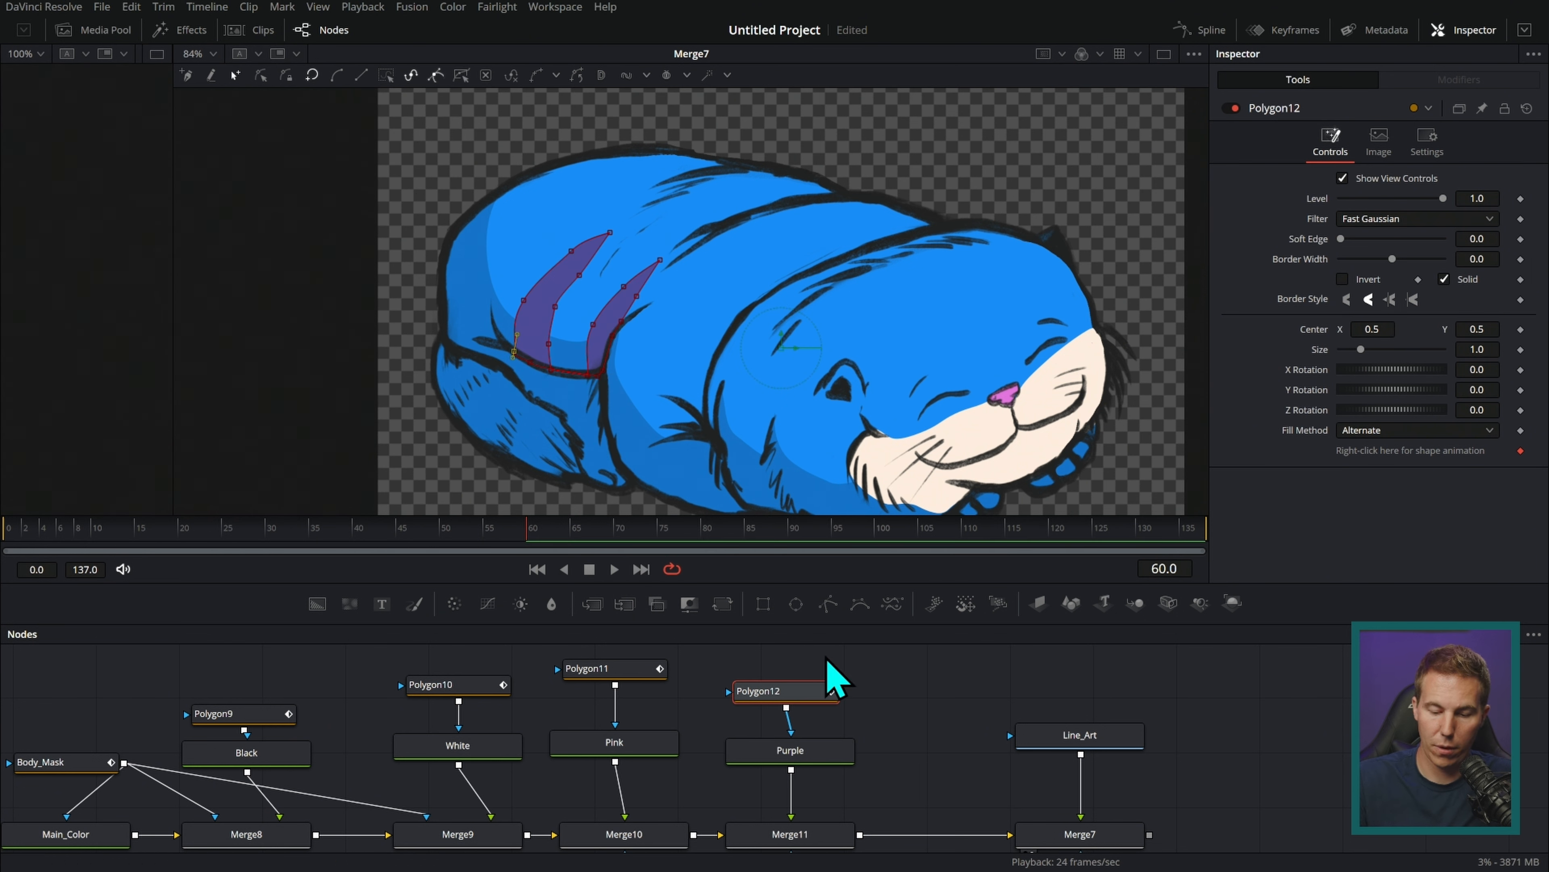
Chain a second polygon mask into Polygon12 and trace a thin closed stripe along the upper edge of the back
left_click(906, 706)
left_click_drag(939, 377, 895, 373)
left_click_drag(846, 730, 815, 777)
left_click(828, 604)
left_click(829, 195)
left_click_drag(761, 213, 712, 253)
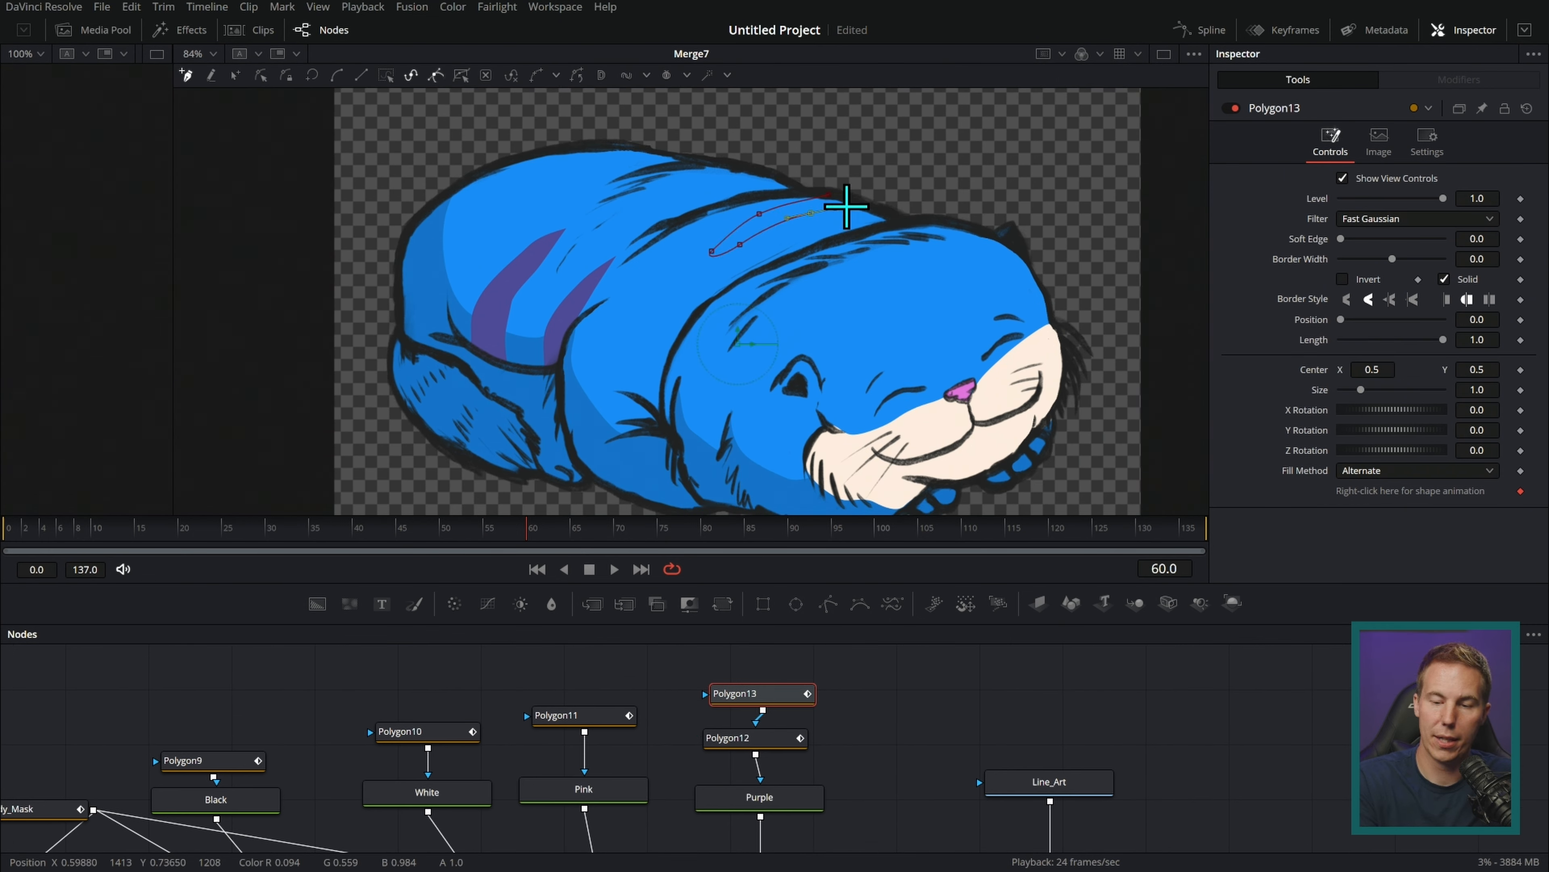
left_click(829, 196)
left_click(883, 709)
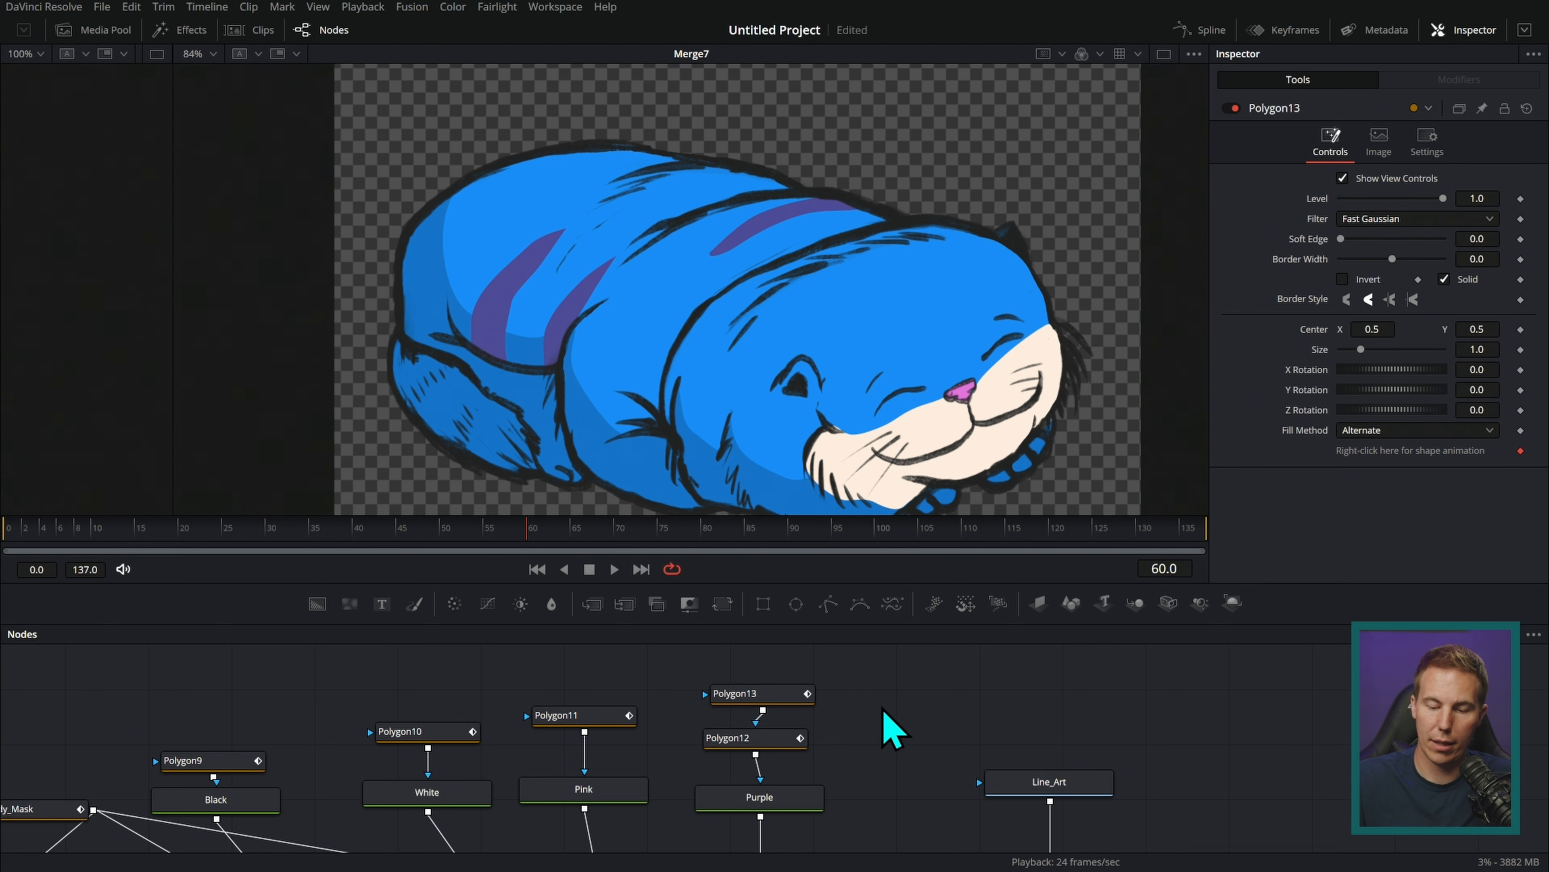
Chain a third polygon mask into Polygon13 and trace a narrow closed stripe on the shoulder behind the head
scroll(888, 725, "up", 2)
left_click_drag(829, 604, 757, 738)
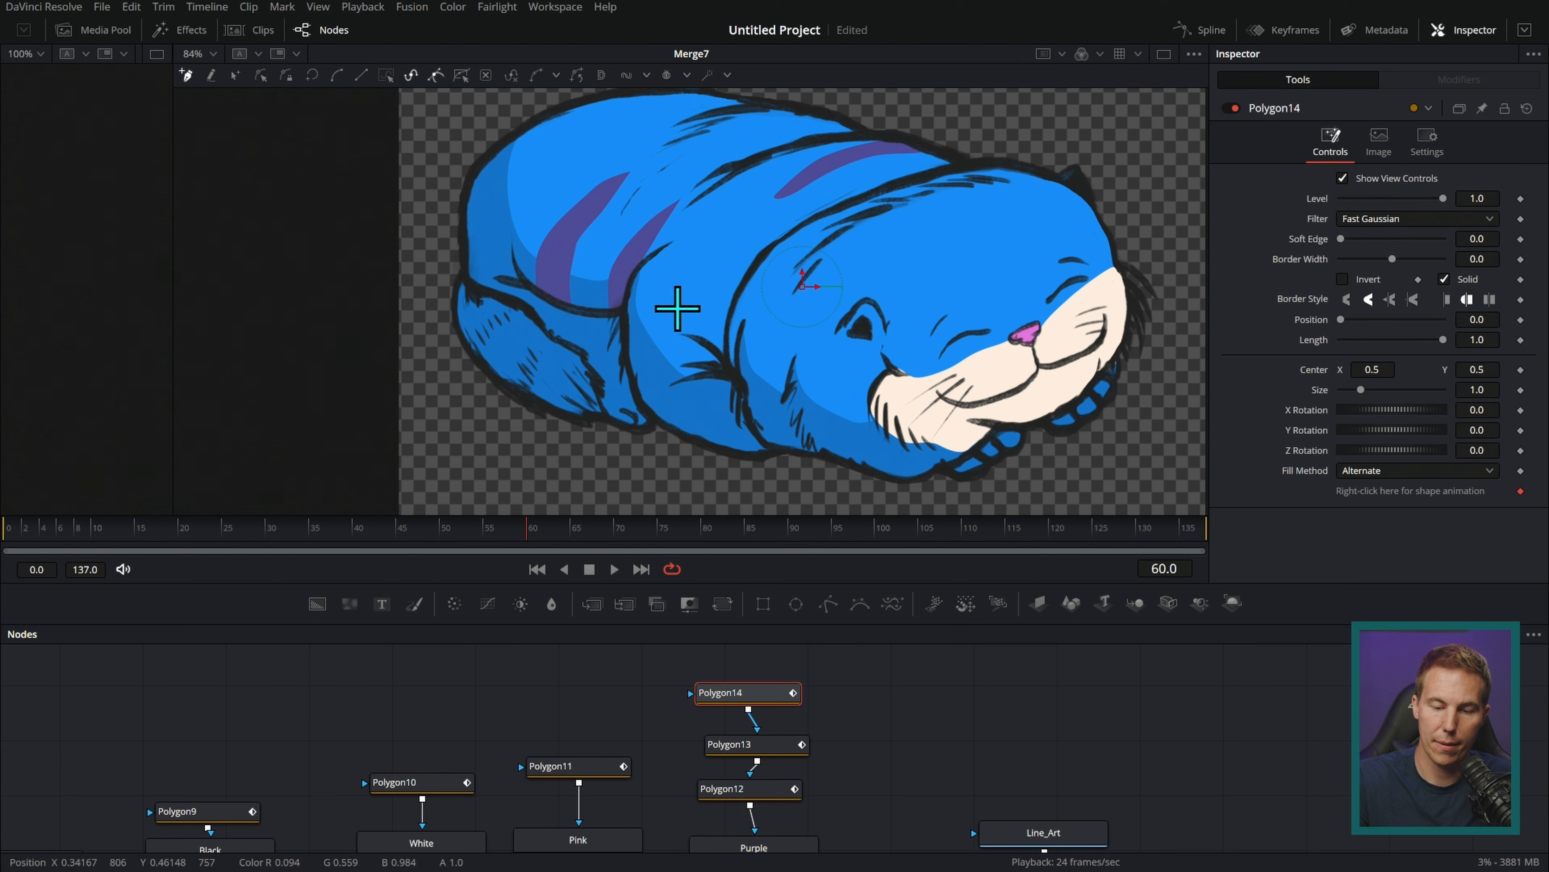
left_click(701, 337)
left_click(699, 295)
left_click(712, 257)
left_click(735, 223)
left_click(734, 236)
left_click(719, 283)
left_click(719, 319)
left_click(724, 354)
left_click(703, 341)
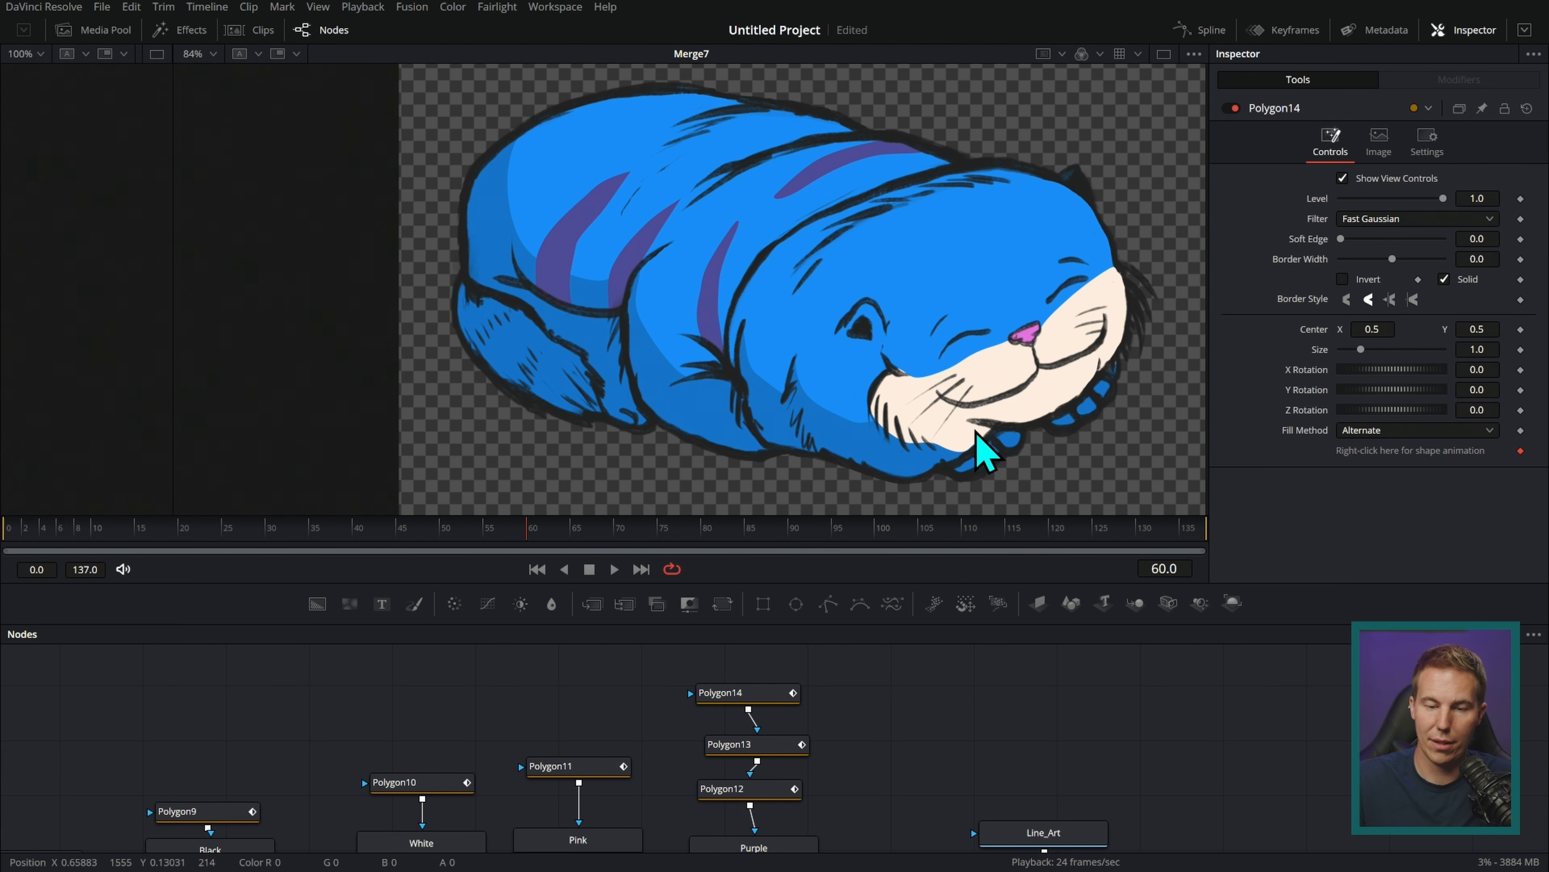
Add a Transform node after Merge7, display it in the viewer, then scale down and reposition the cat
scroll(1031, 385, "down", 3)
scroll(1055, 403, "up", 1)
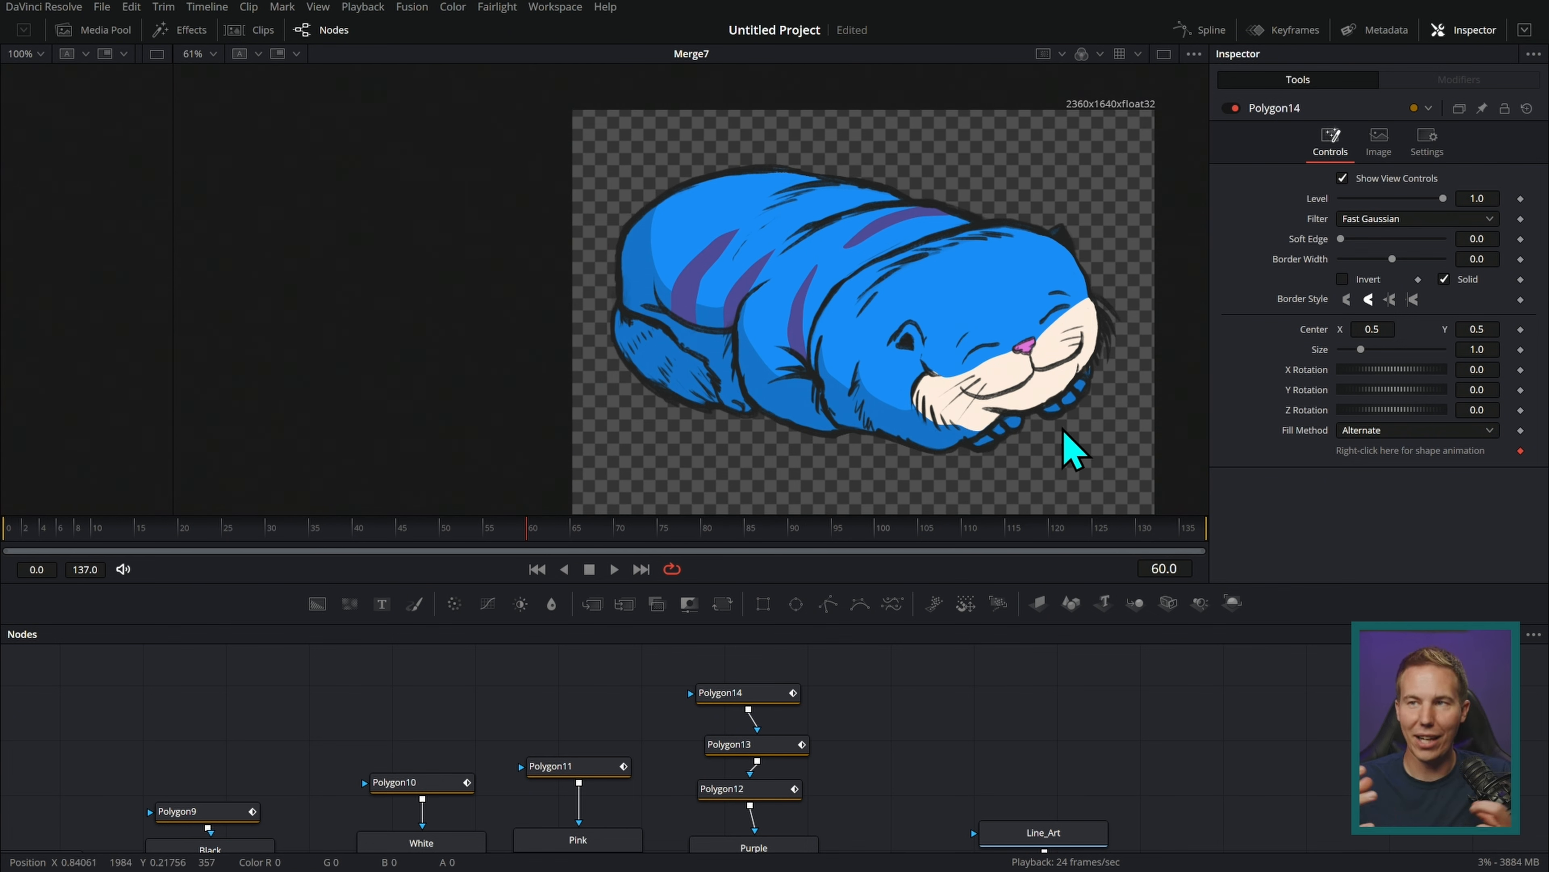
left_click_drag(918, 731, 1023, 559)
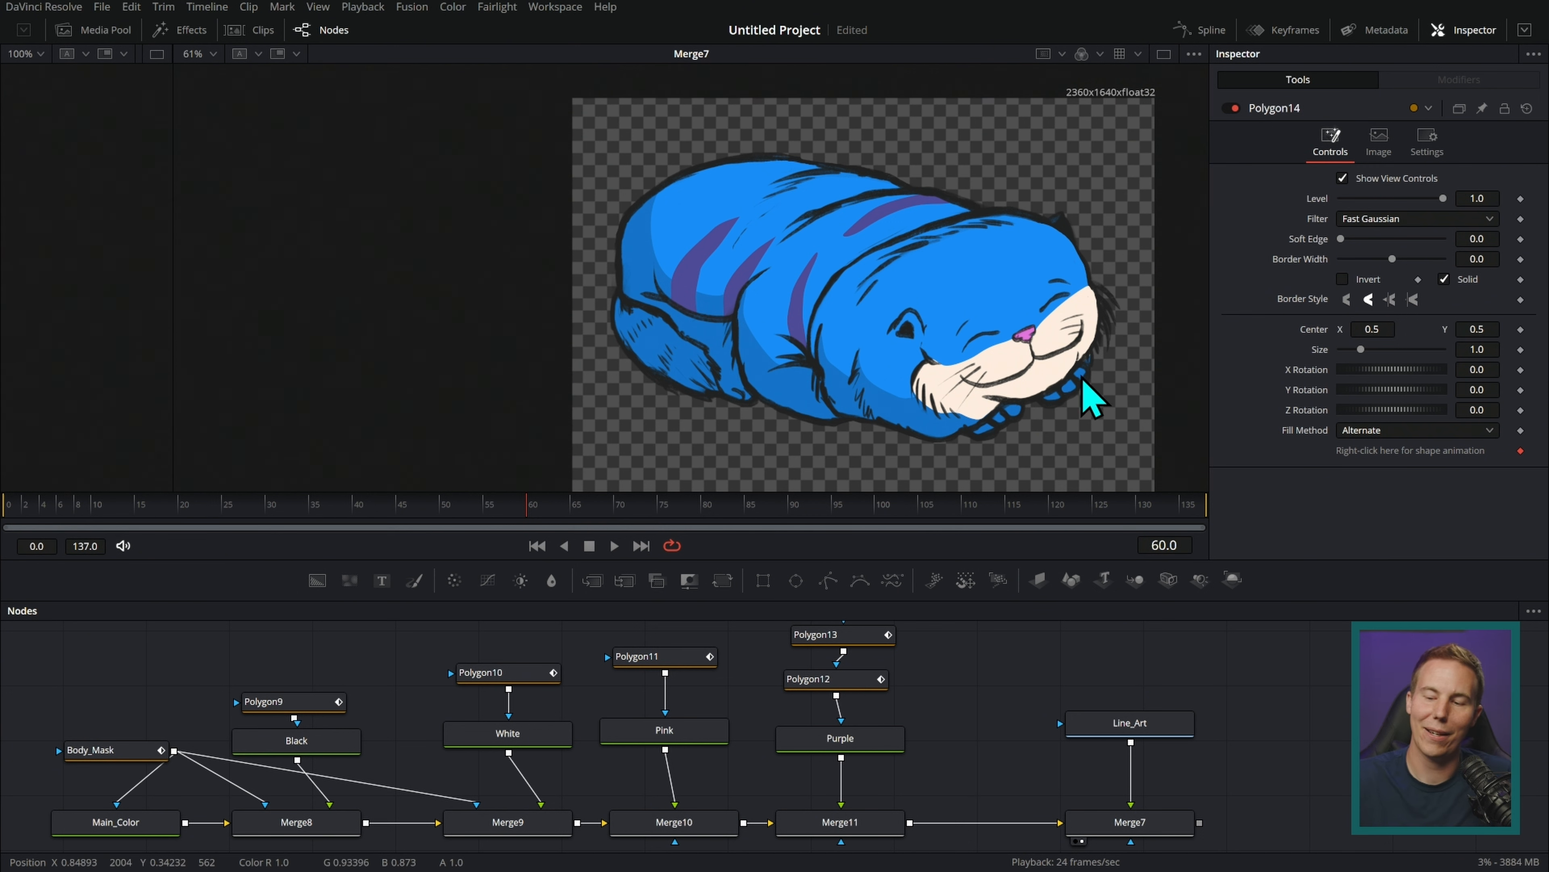
left_click(955, 748)
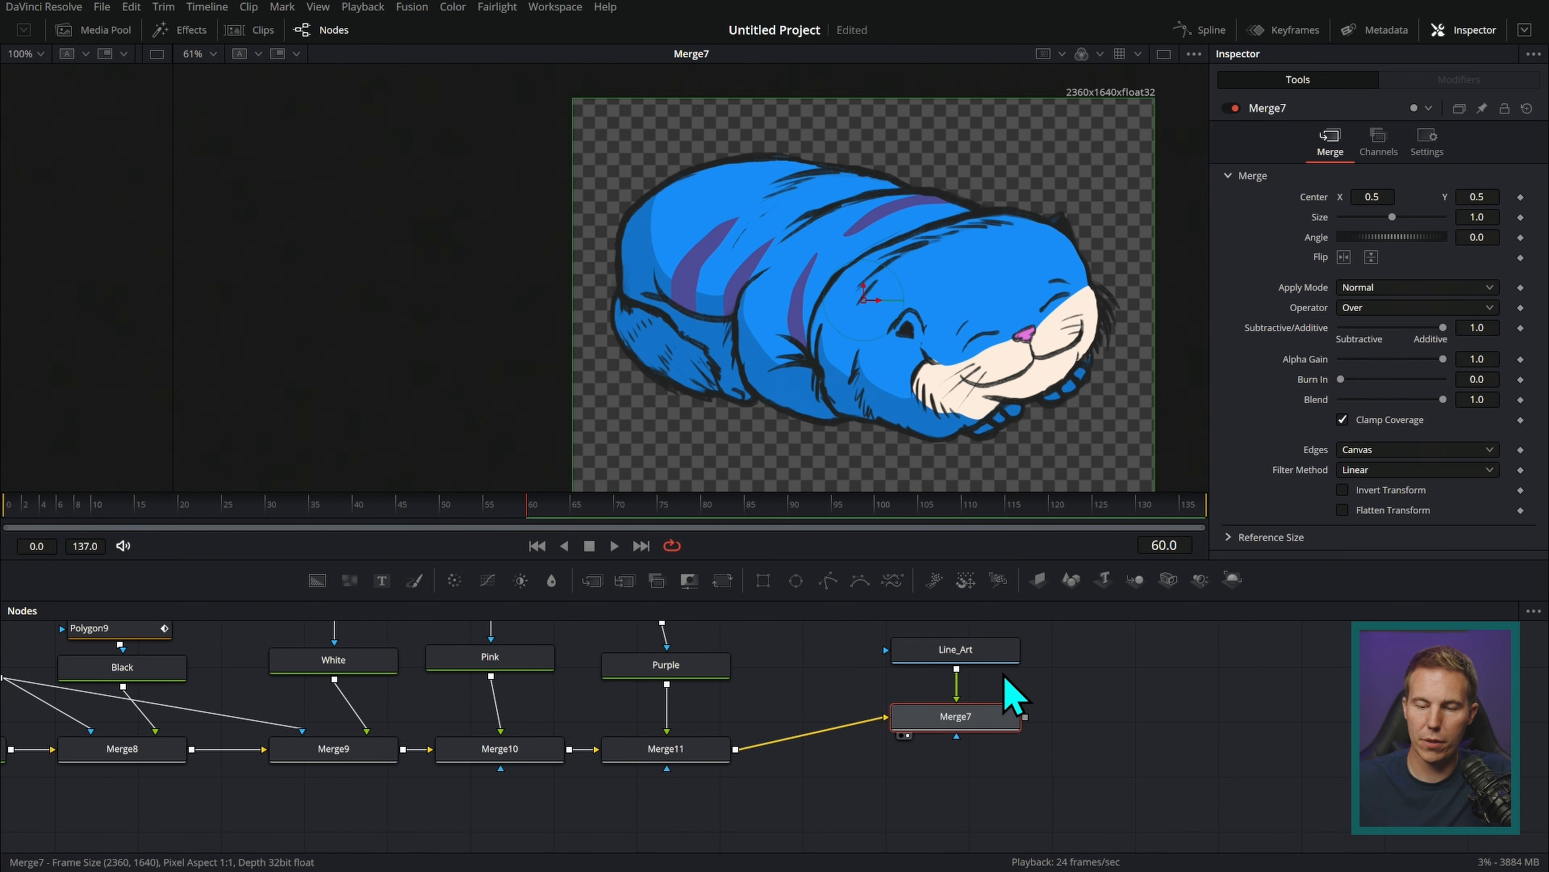
left_click(1075, 733)
key("shift+space")
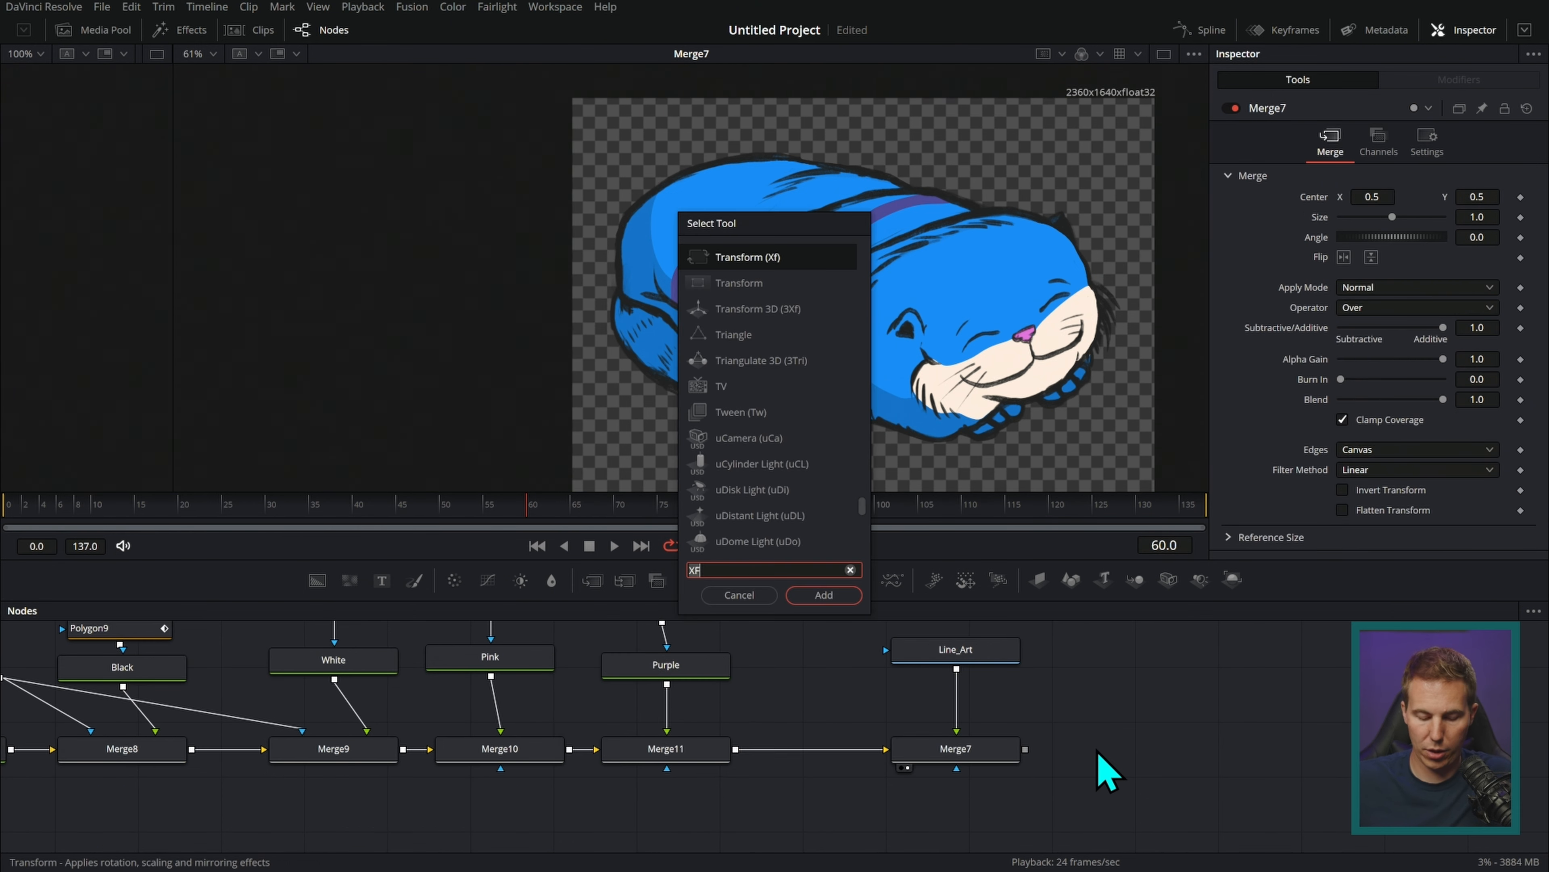
type("xf")
key("Return")
left_click_drag(1107, 772, 1170, 794)
key("1")
left_click_drag(1393, 258, 1362, 266)
left_click_drag(984, 217, 1020, 200)
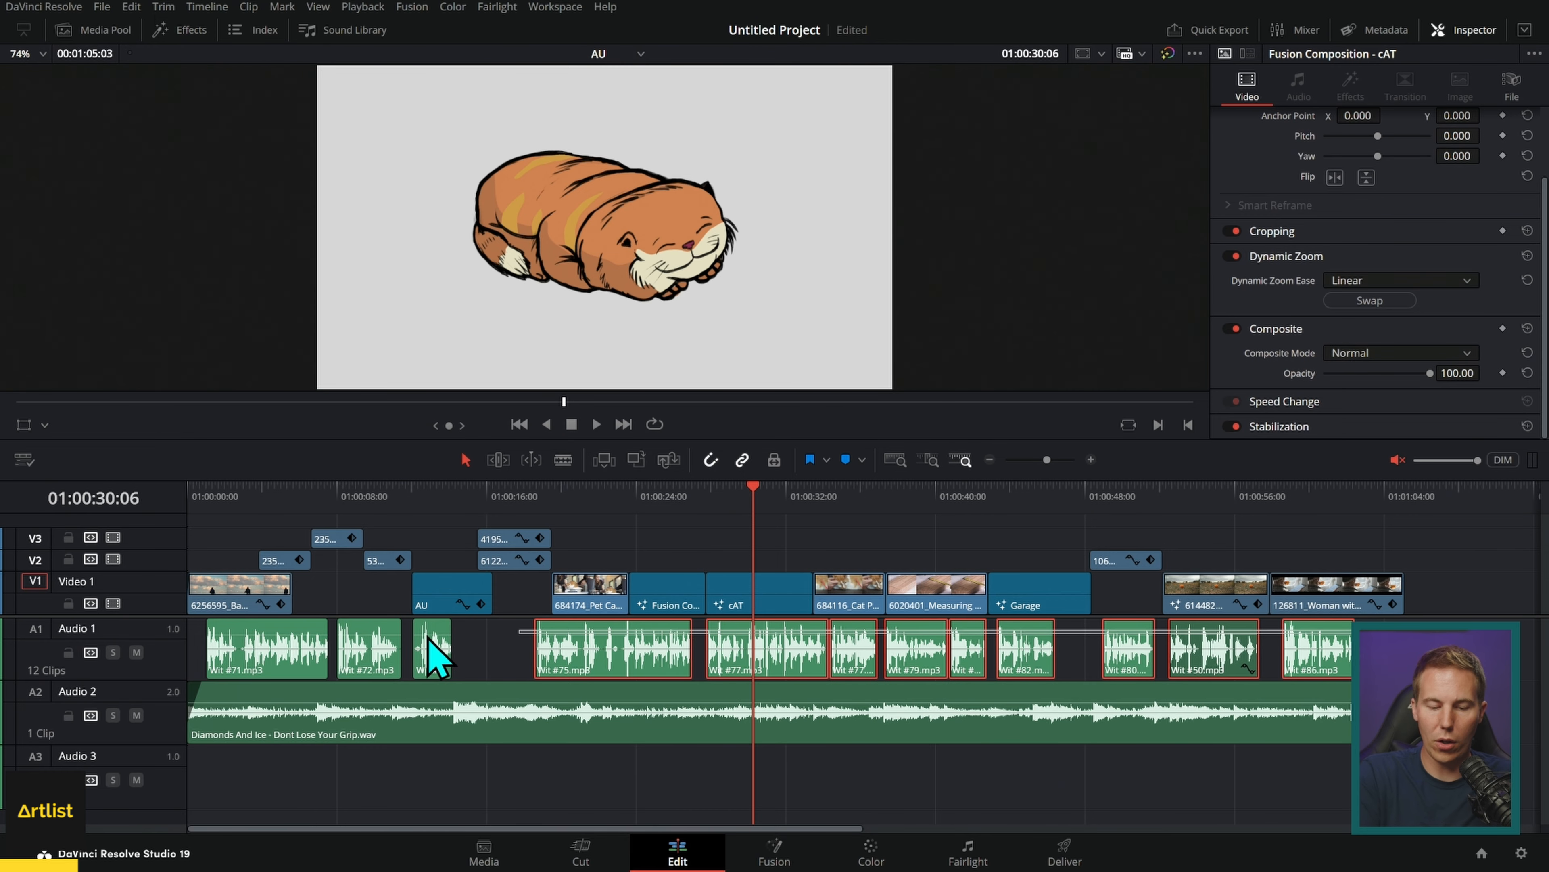
Select all the voiceover clips on Audio 1 and change their clip color to a yellowish green
left_click_drag(433, 659, 276, 672)
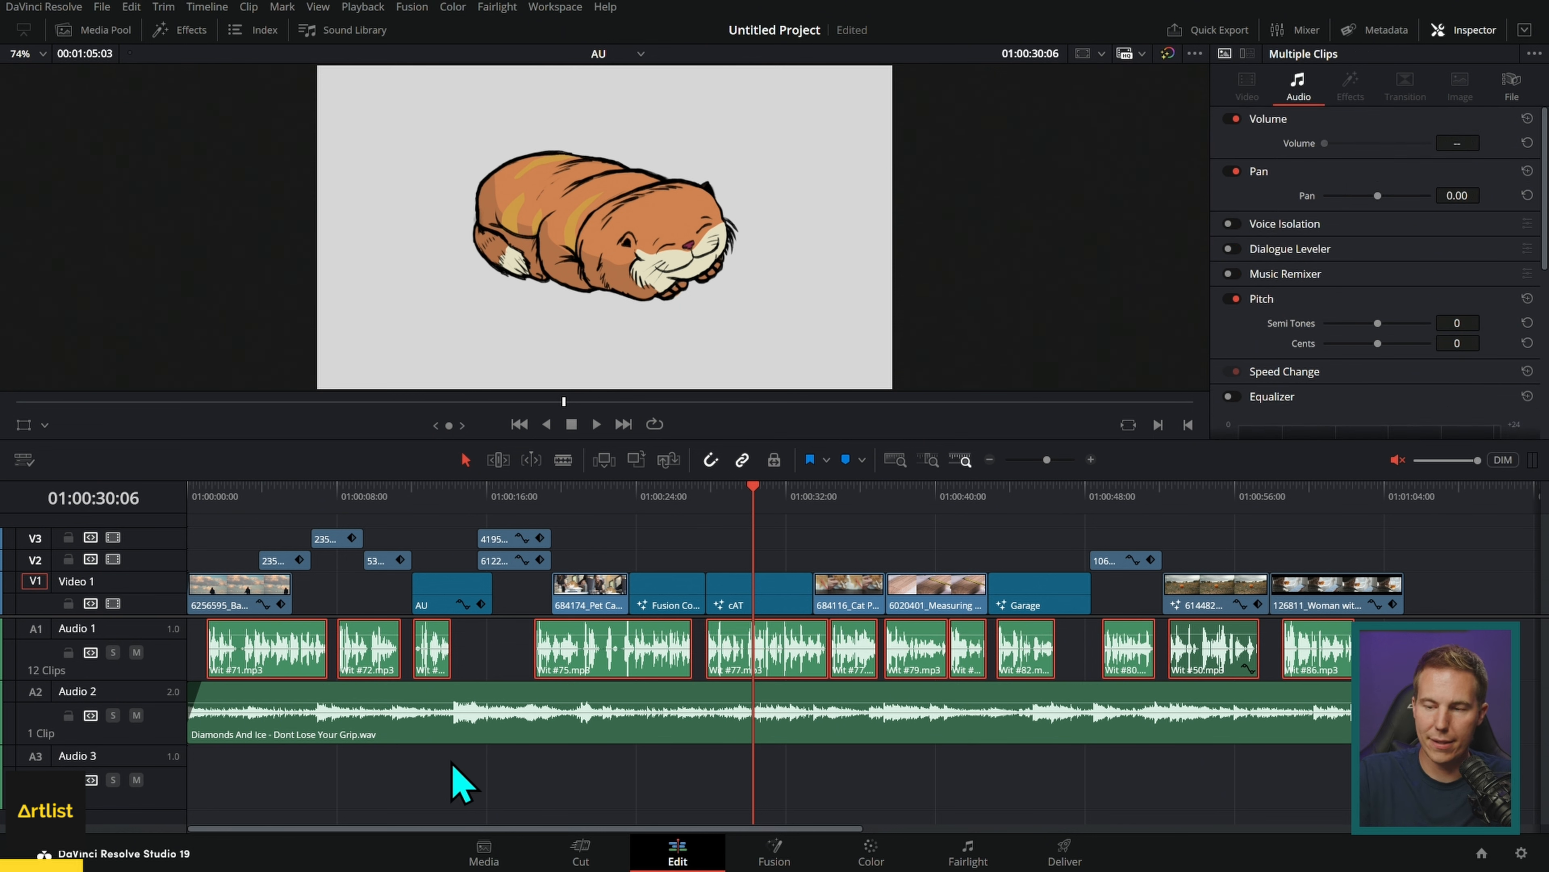
right_click(928, 640)
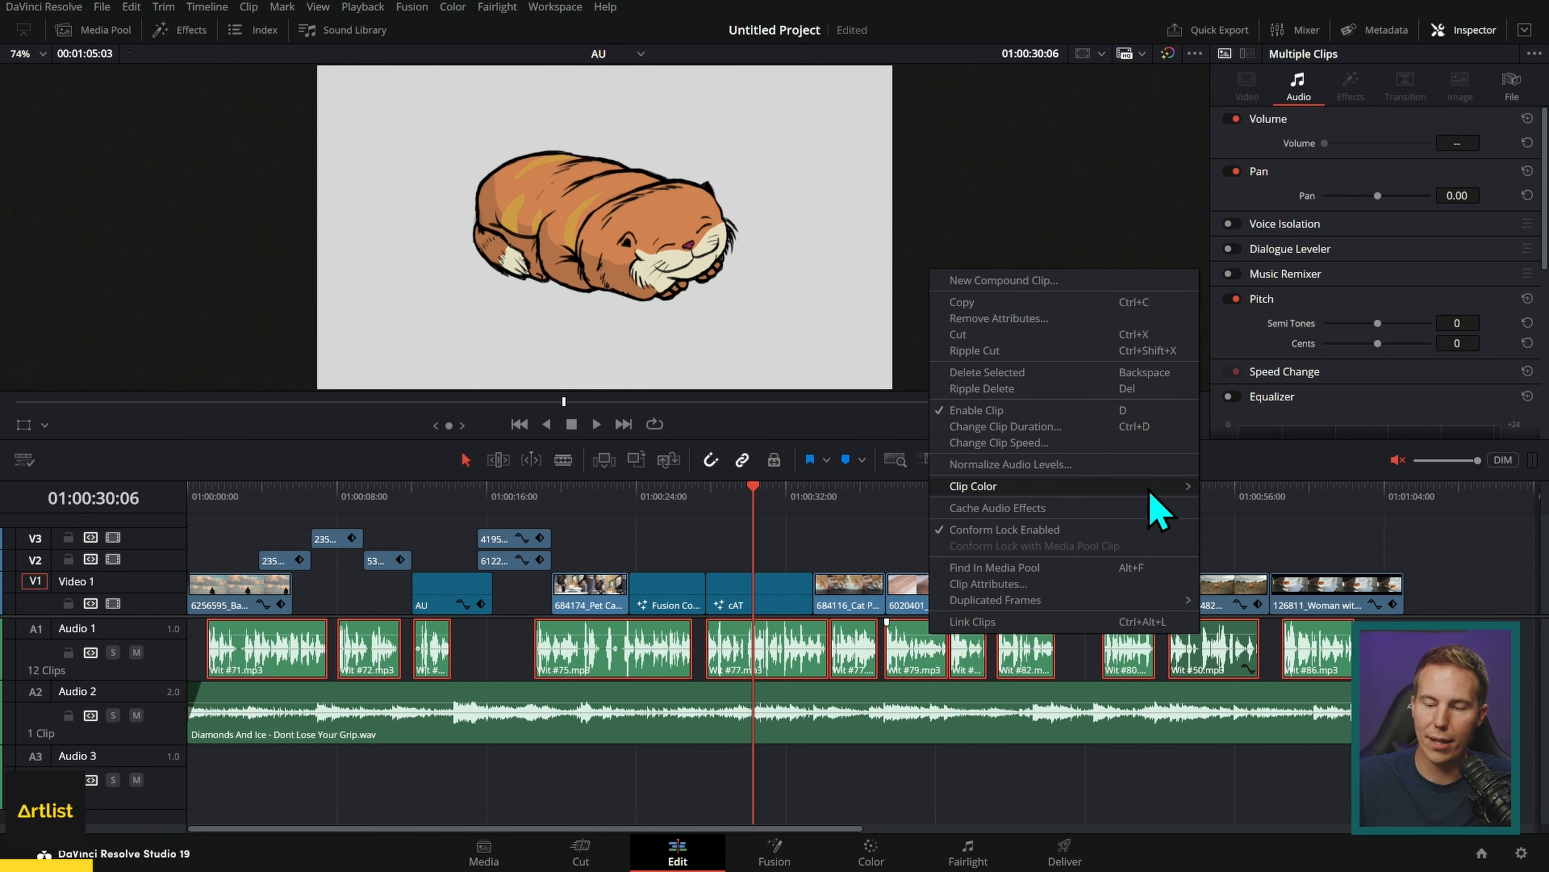
mouse_move(1149, 487)
left_click(1281, 575)
left_click(780, 746)
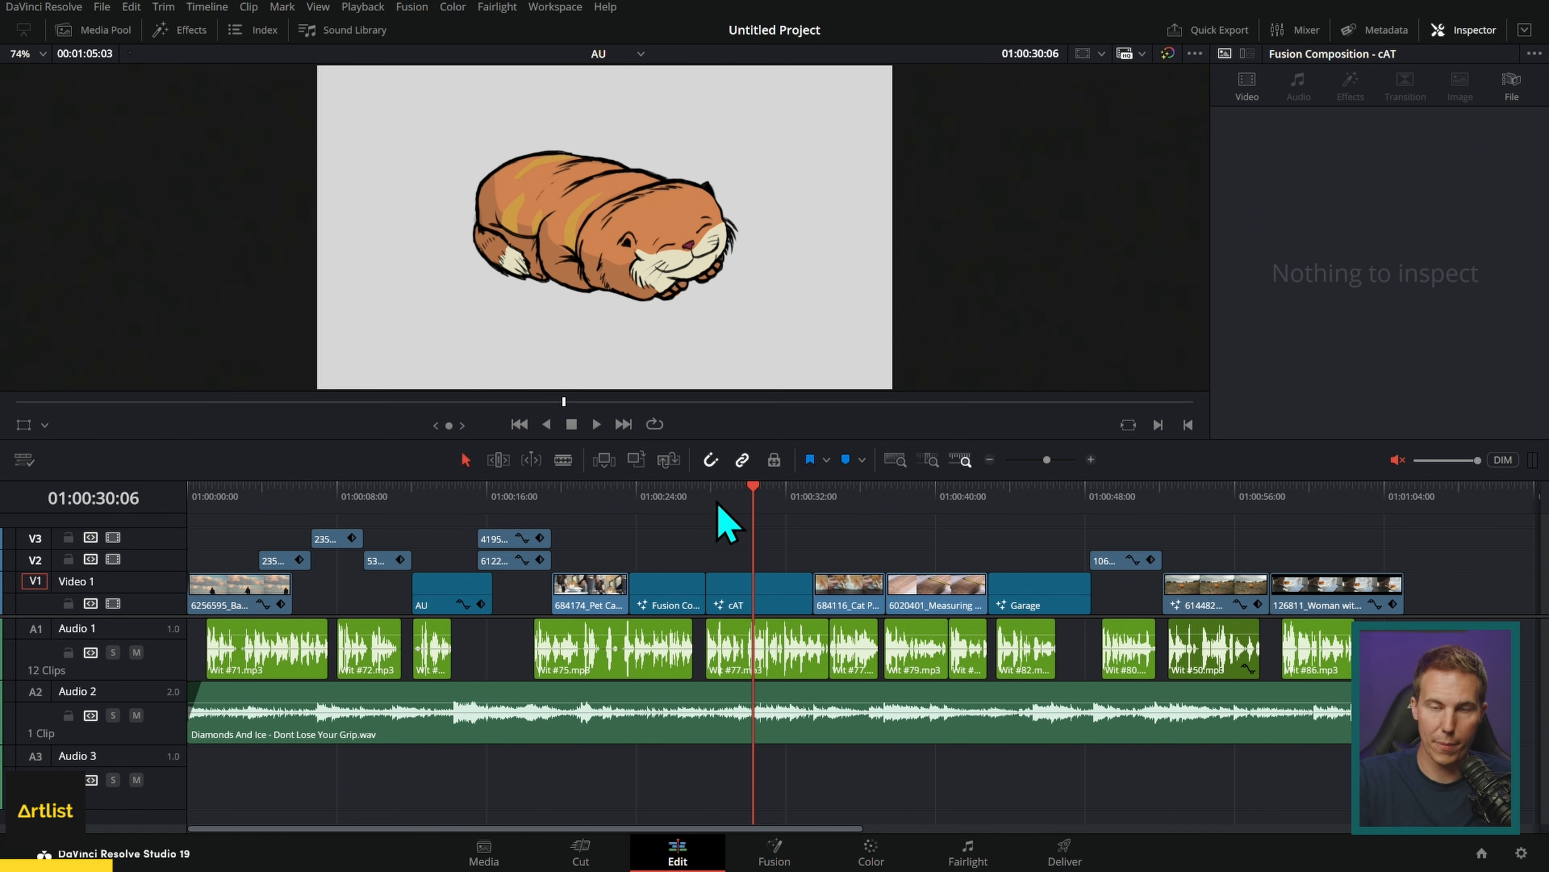
Solo the Audio 1 track and play the timeline from the start of the Wit #75 clip
left_click(113, 652)
left_click(534, 498)
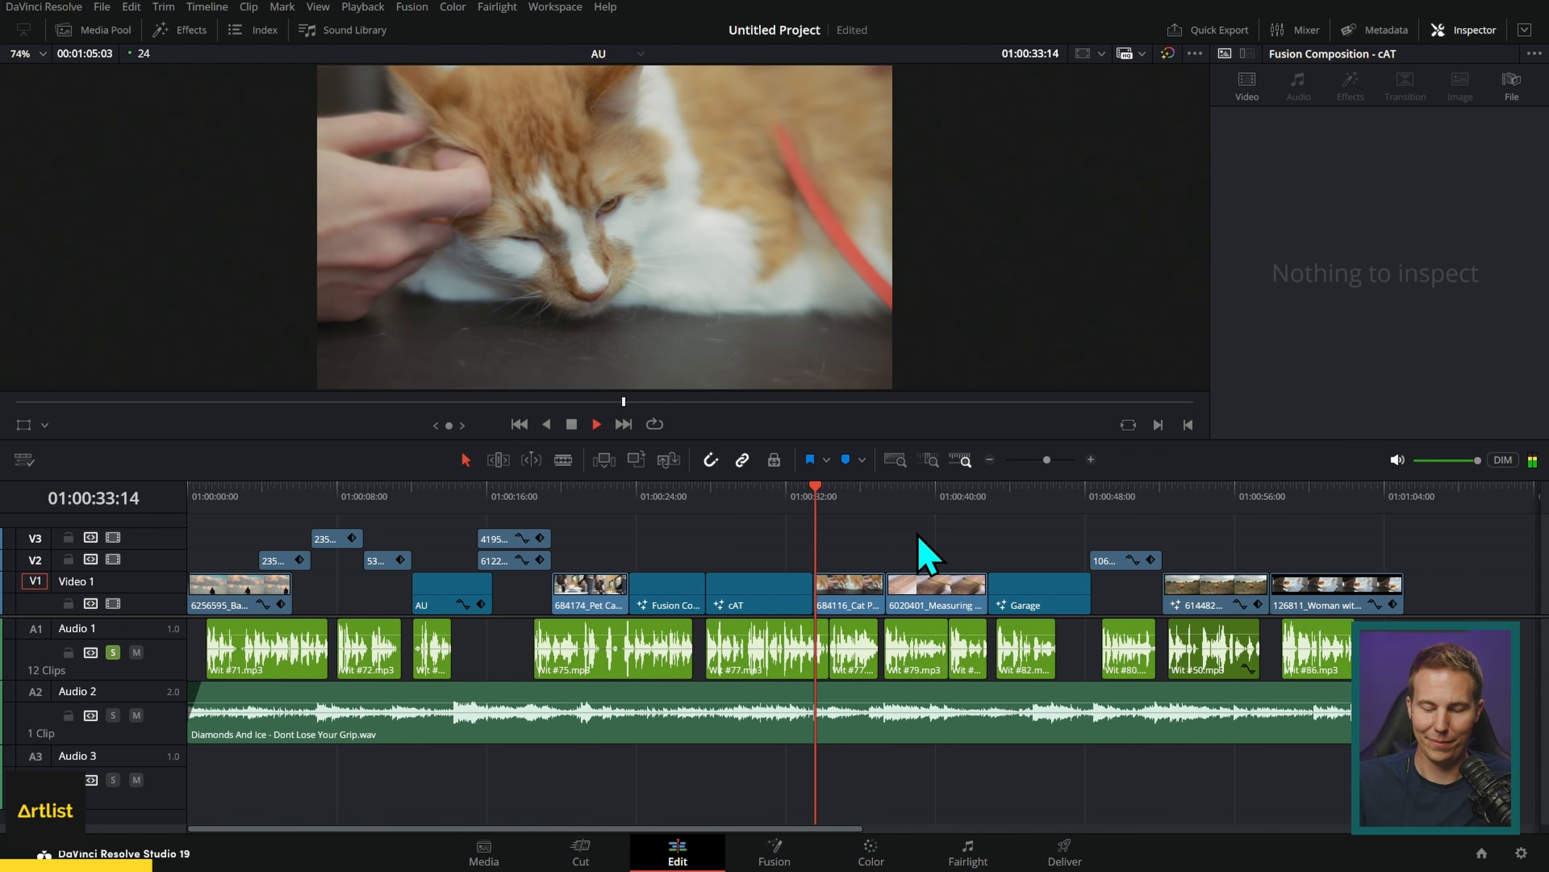
key("space")
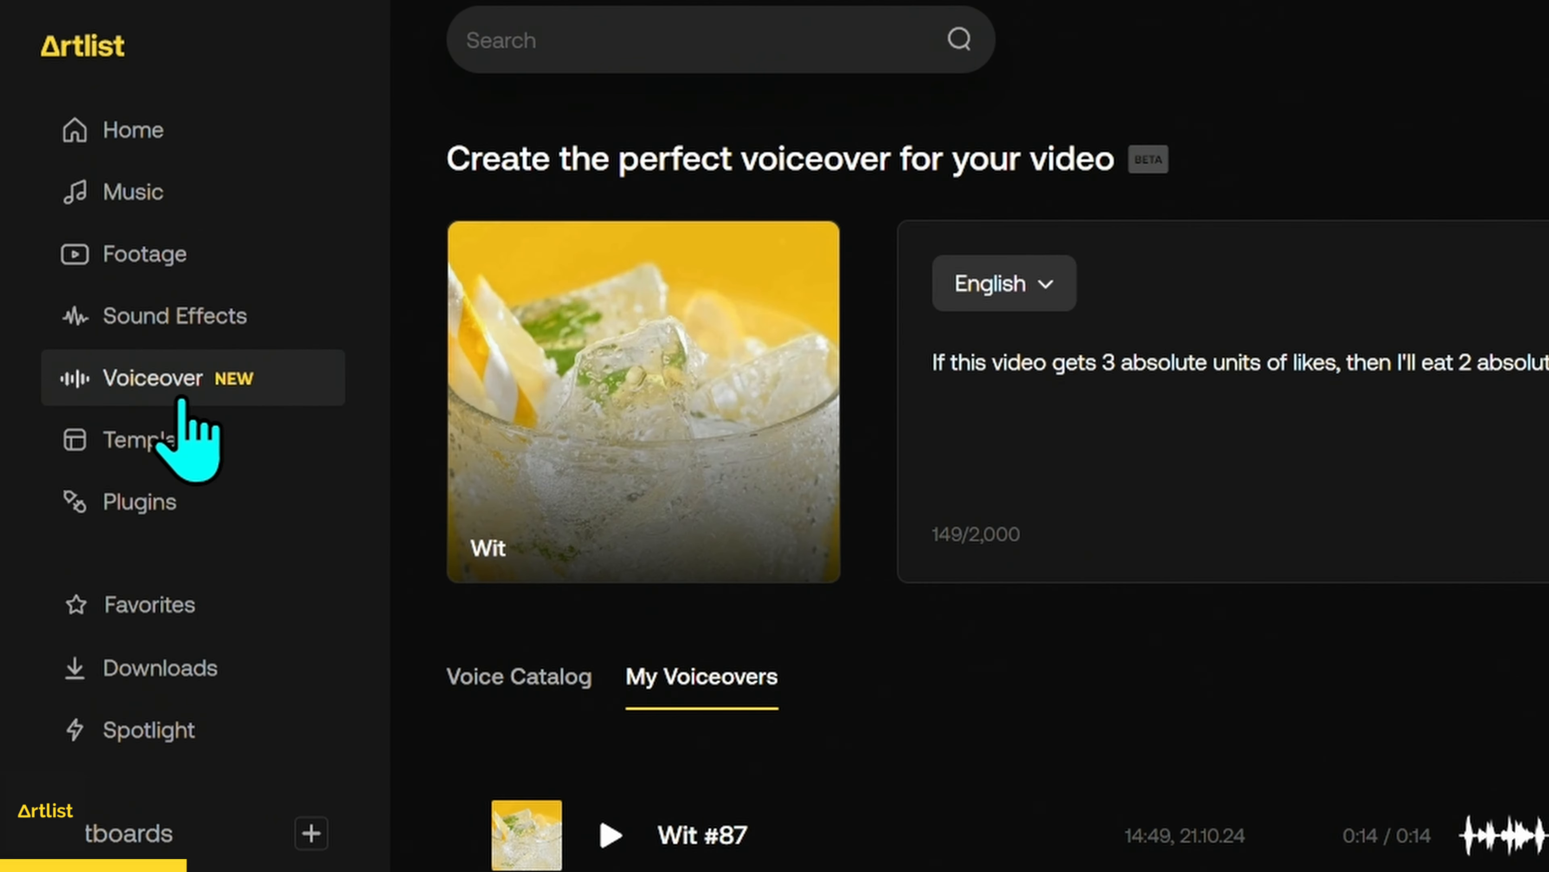
Switch to Artlist's Voiceover section, browse the available voices in the Voice Catalog and open My Voiceovers
left_click(110, 233)
scroll(1092, 430, "down", 10)
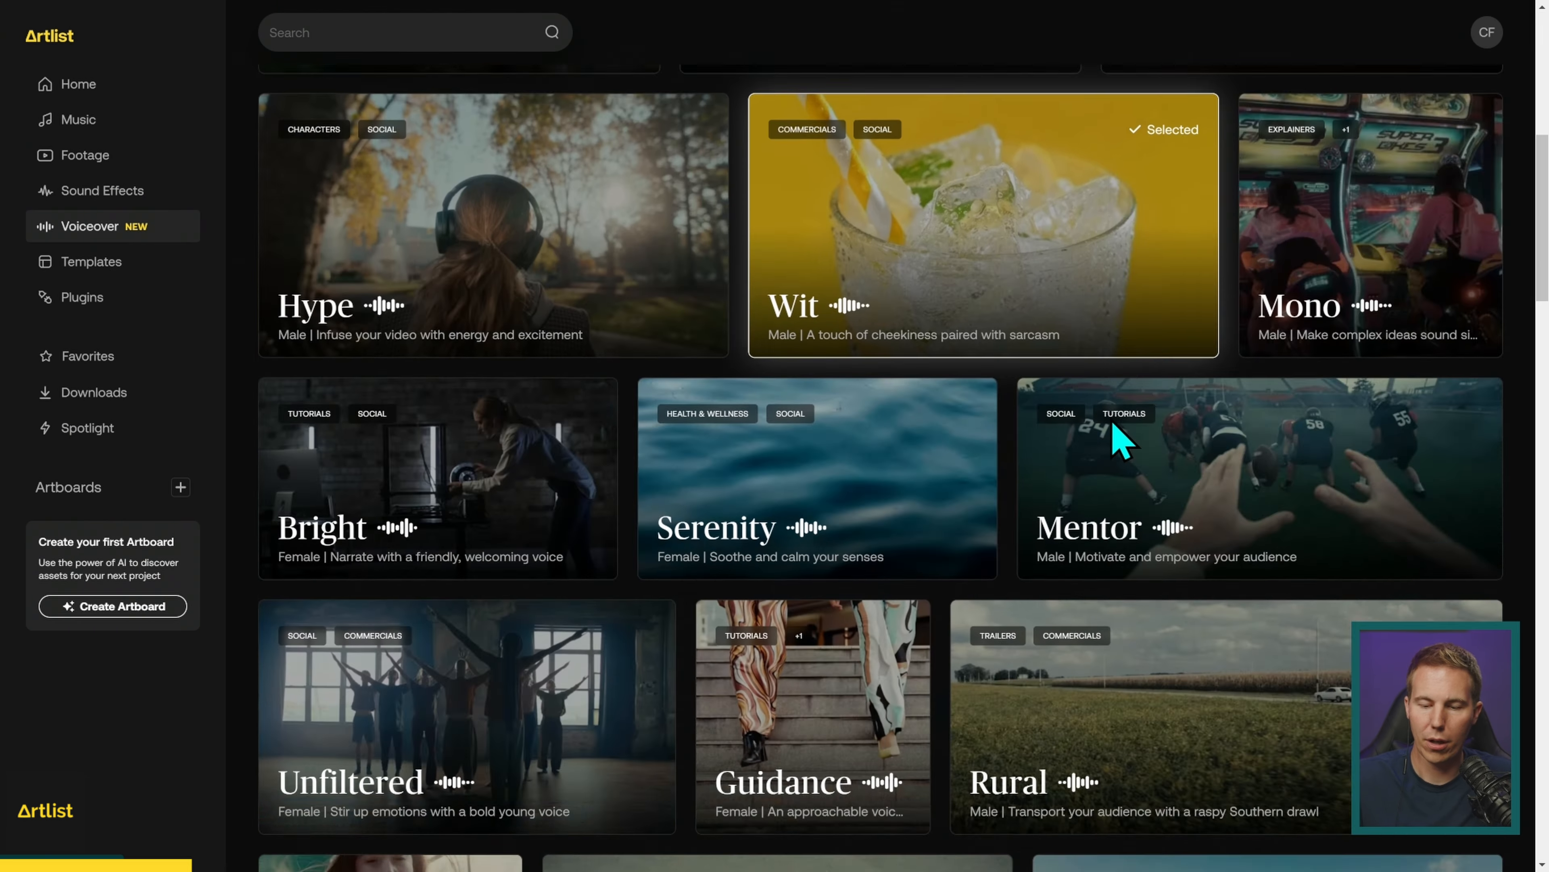
scroll(1266, 475, "down", 5)
scroll(1272, 479, "down", 8)
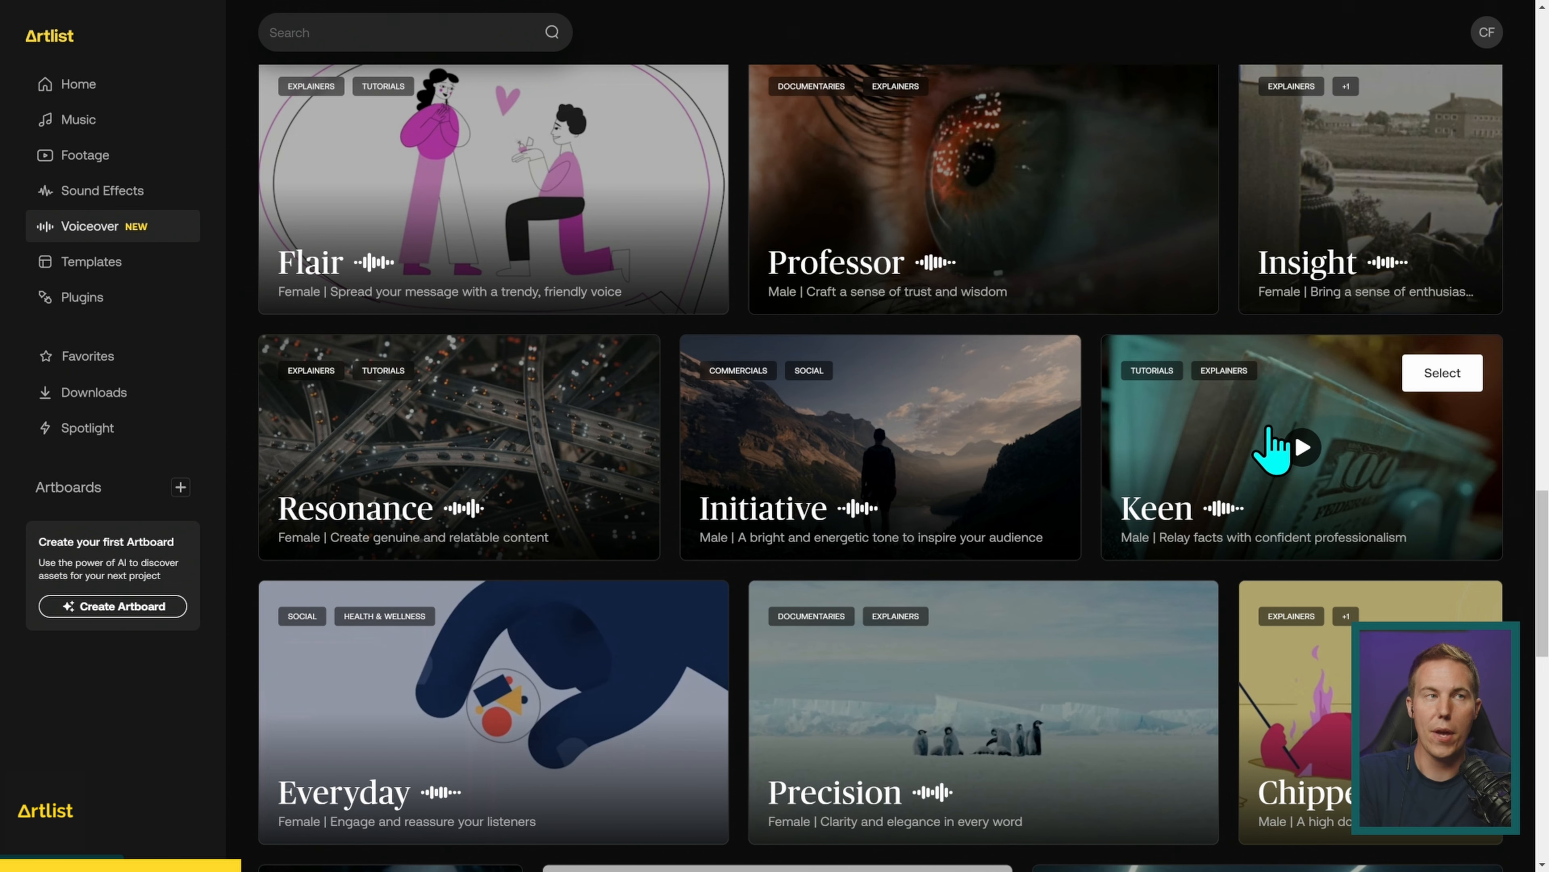
scroll(1269, 428, "up", 15)
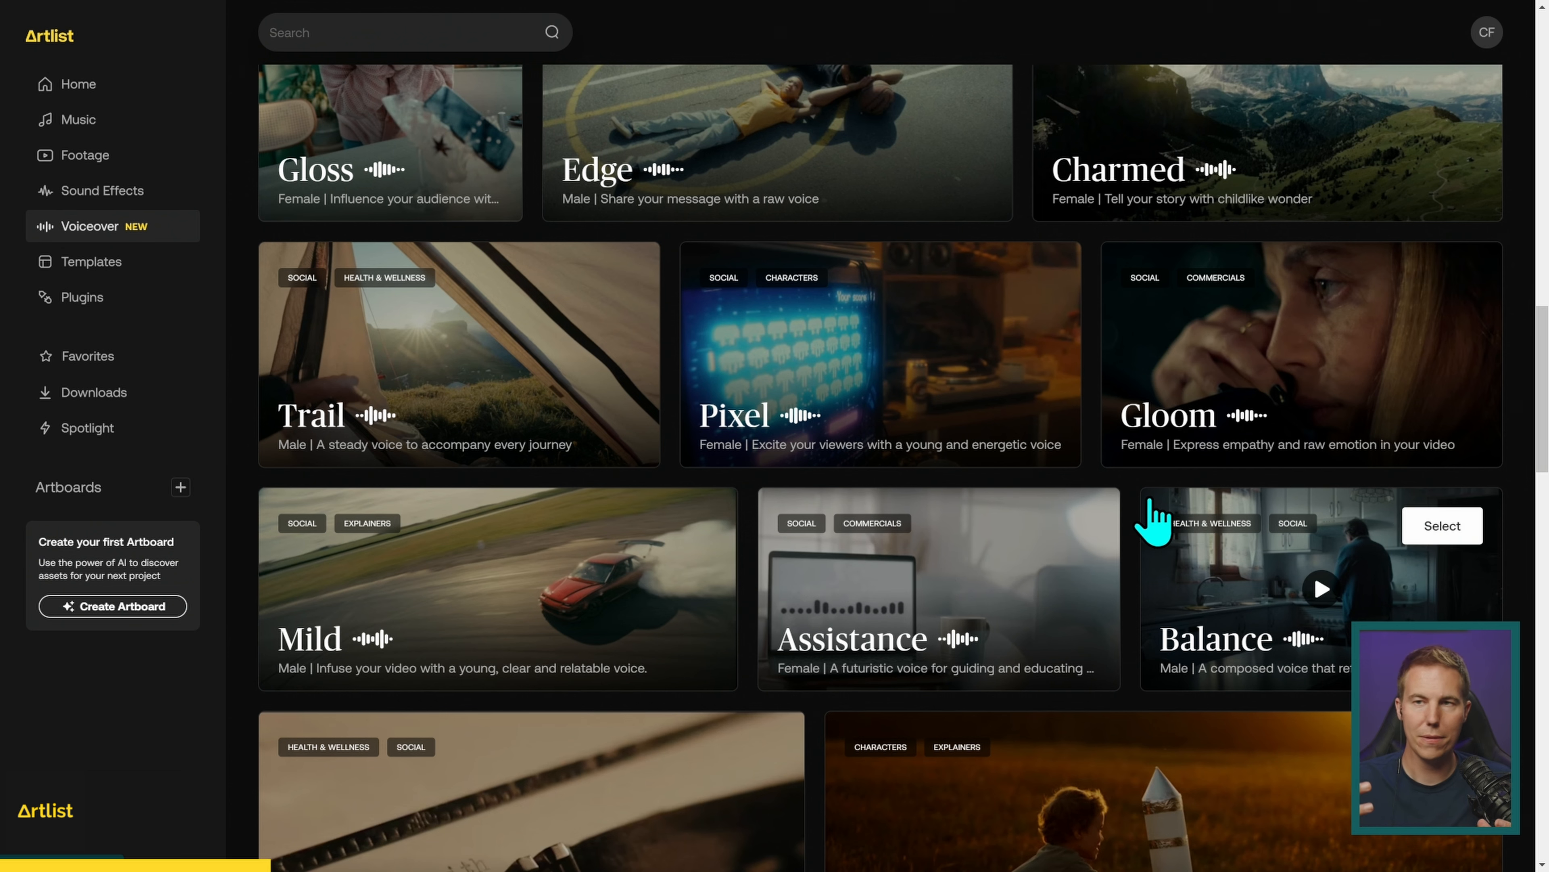
scroll(1155, 521, "up", 10)
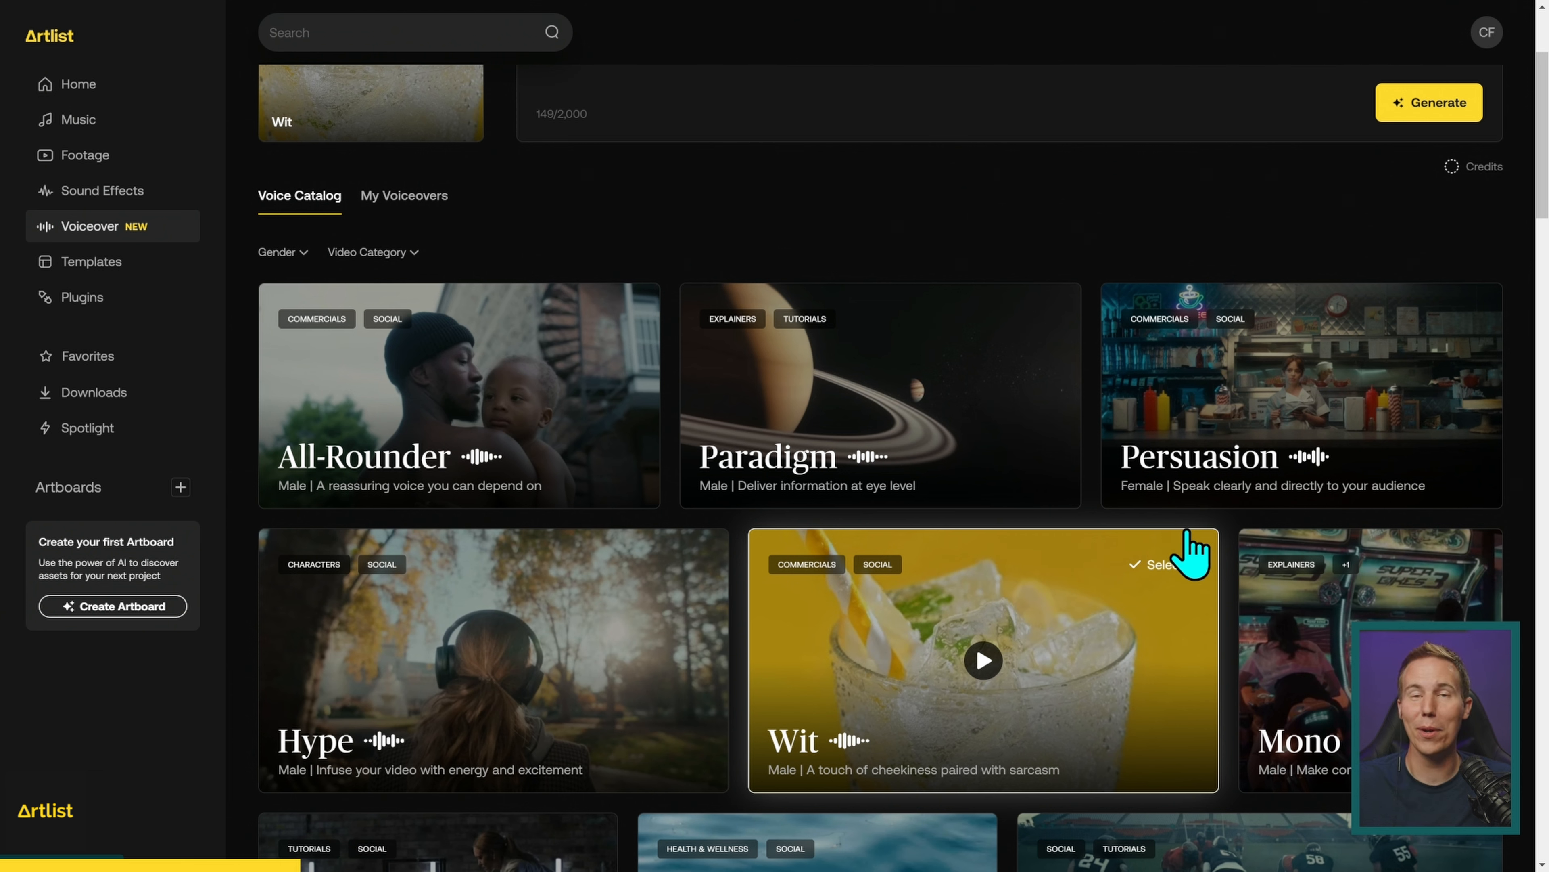
left_click(414, 198)
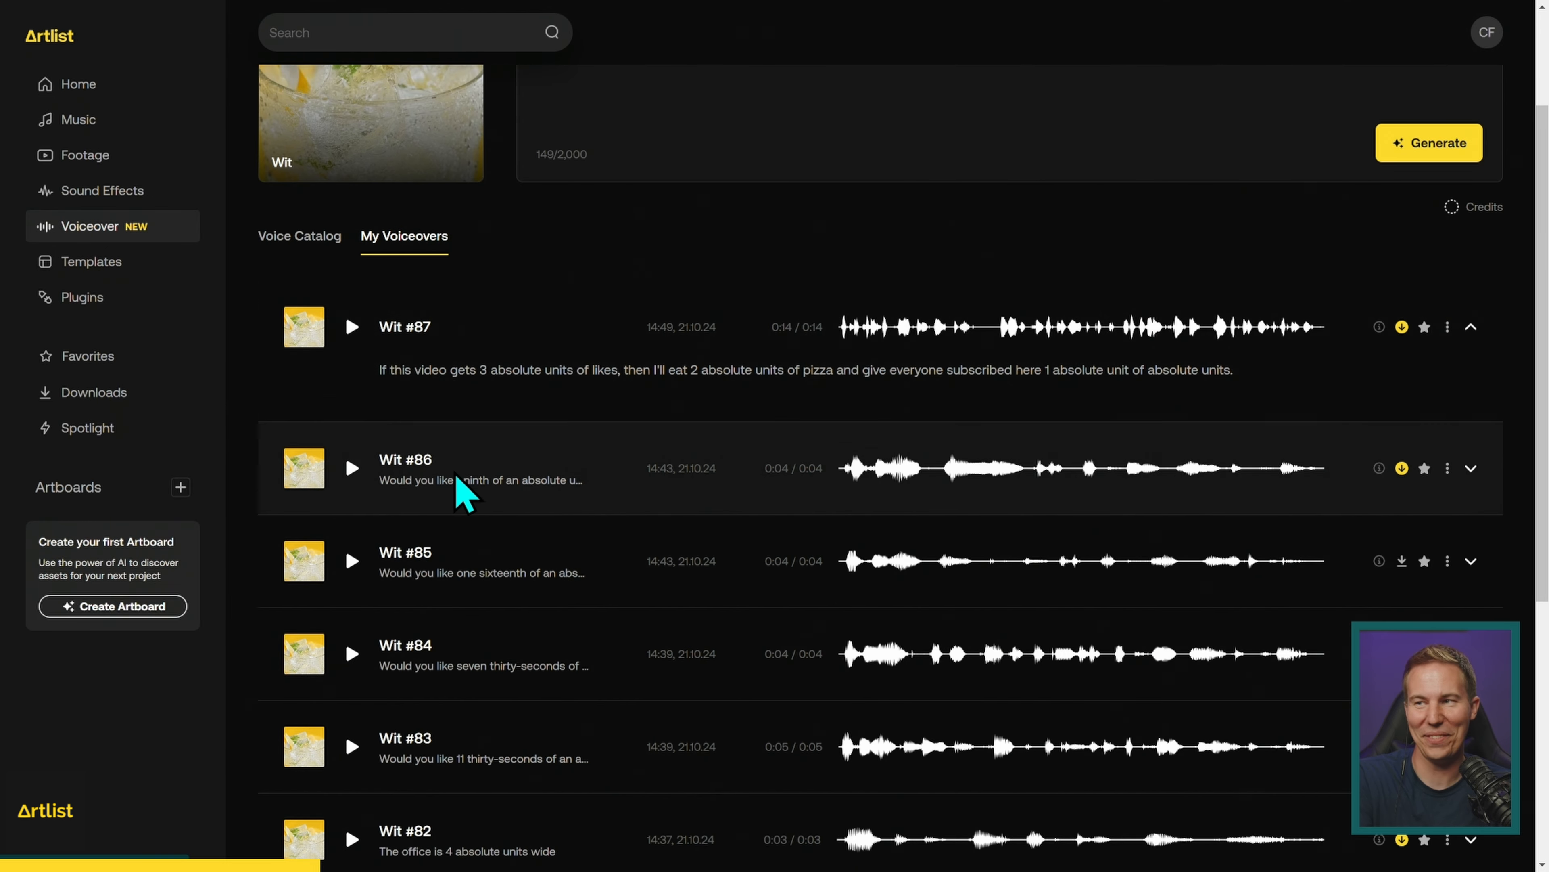
Look through the My Voiceovers list down to the older takes and play the Wit #58 voiceover
scroll(969, 266, "down", 3)
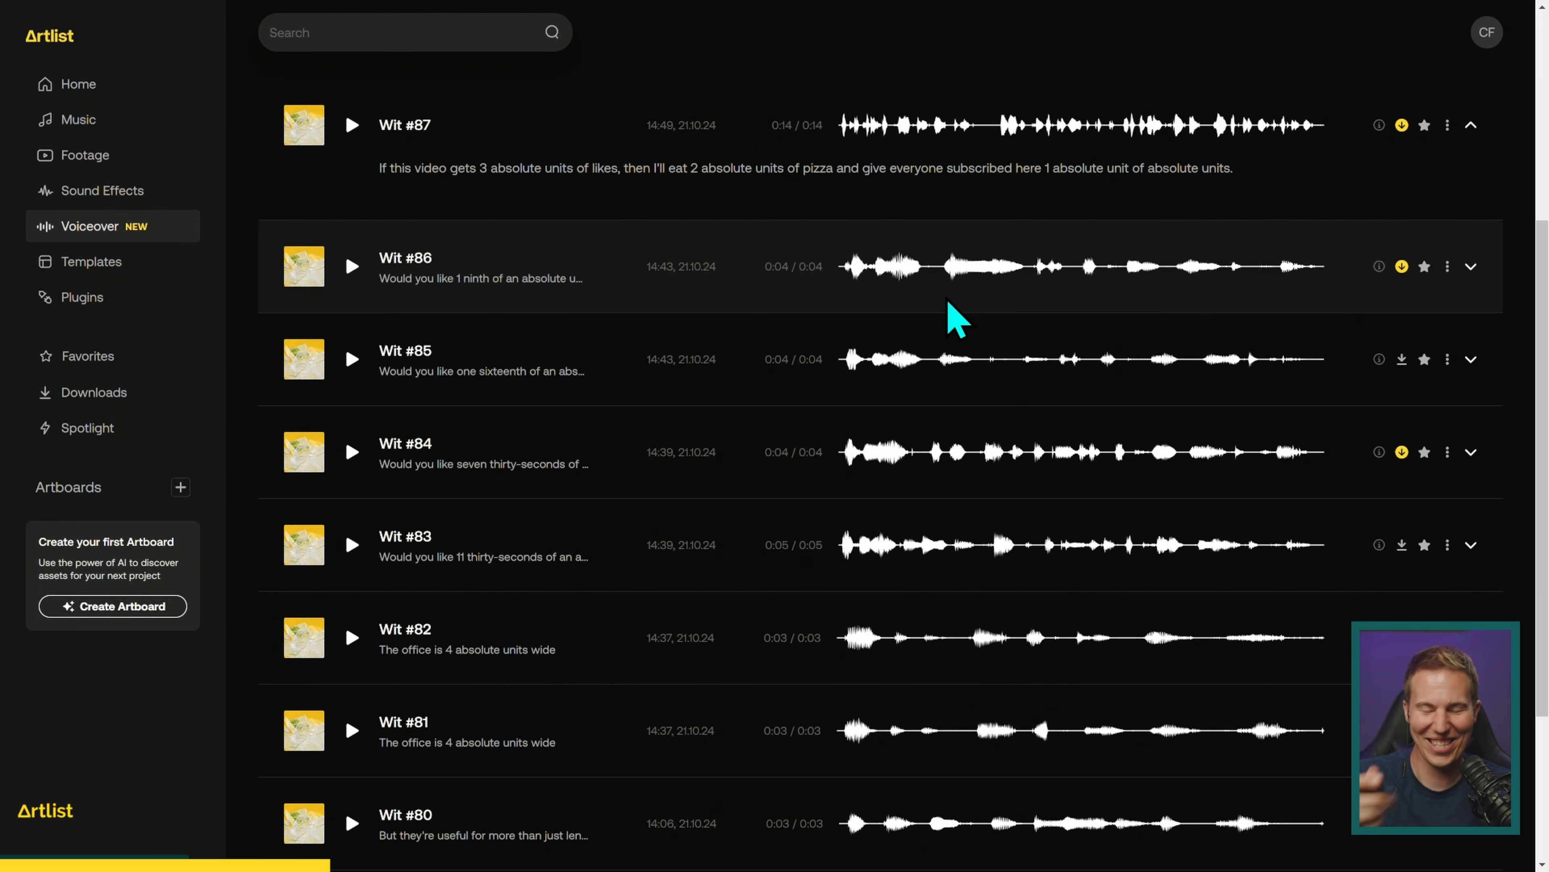
scroll(865, 474, "down", 15)
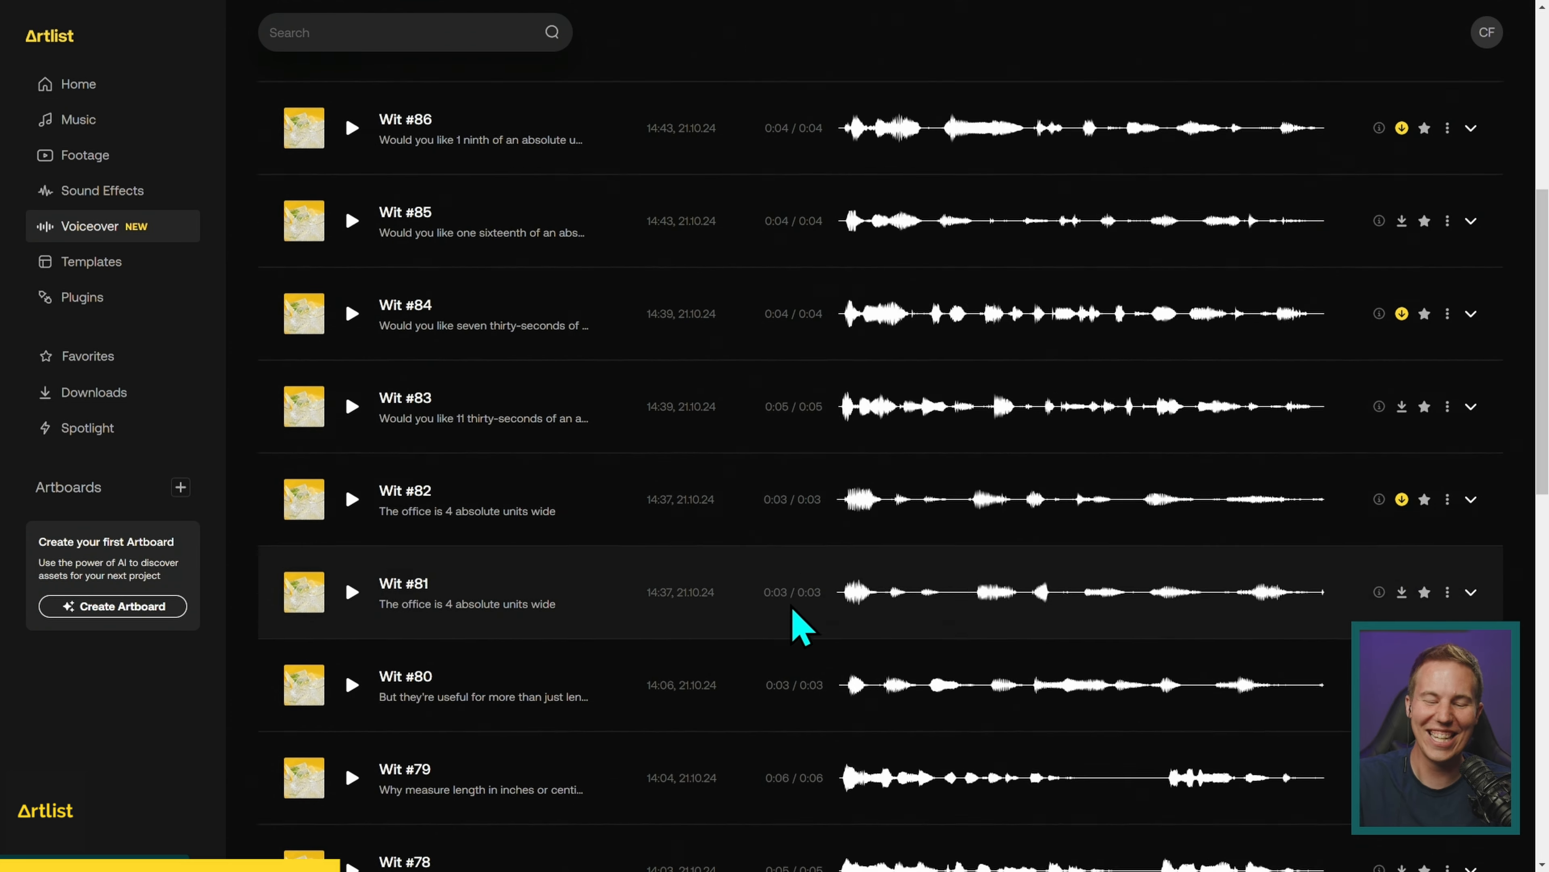
scroll(782, 647, "down", 15)
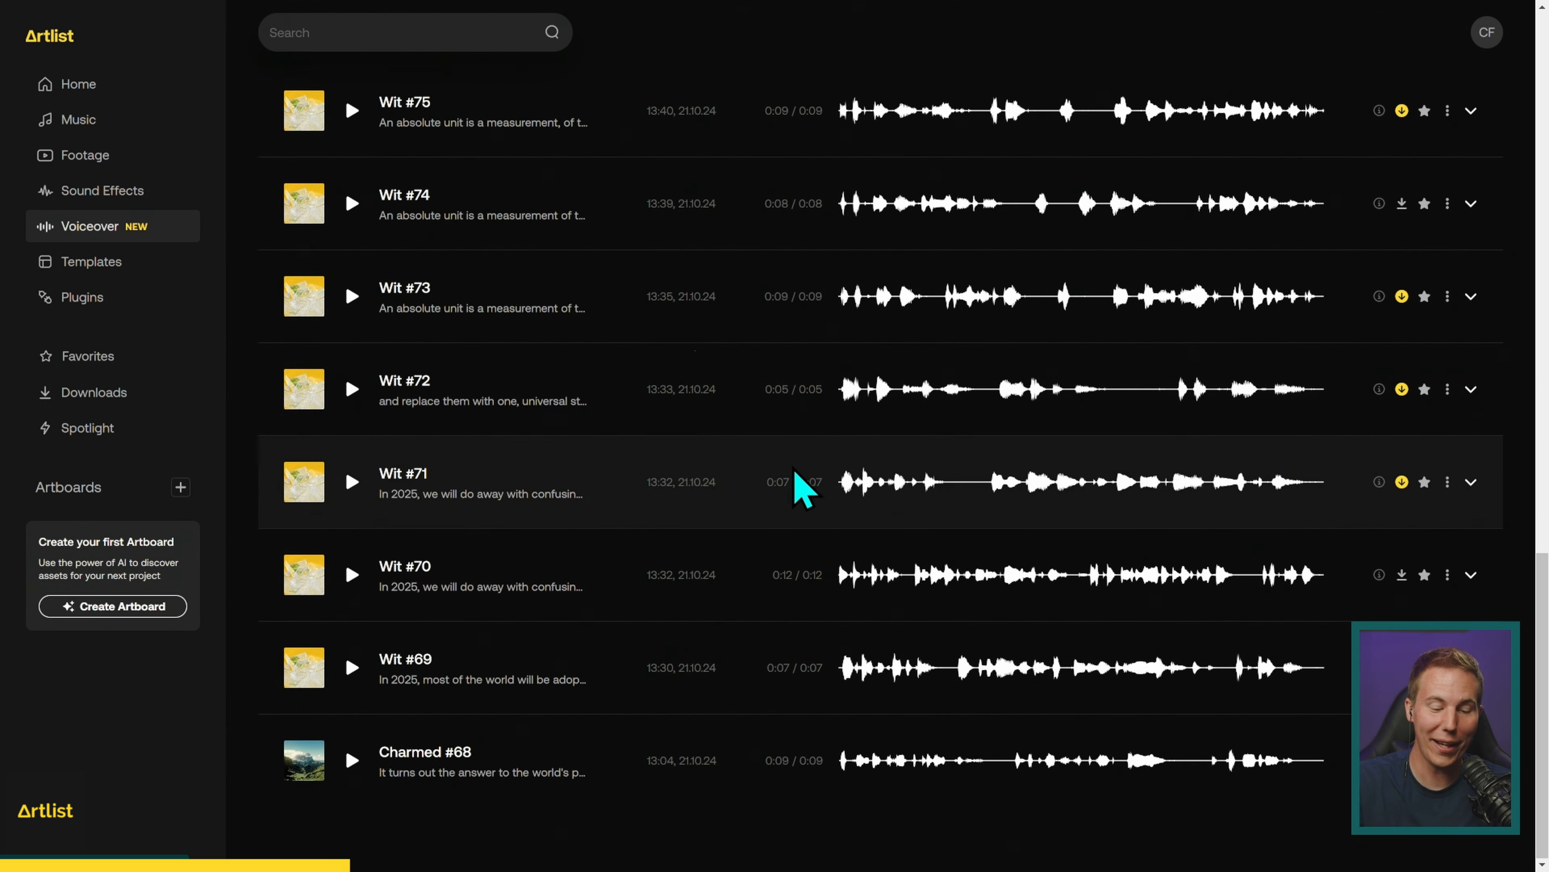
scroll(508, 622, "down", 5)
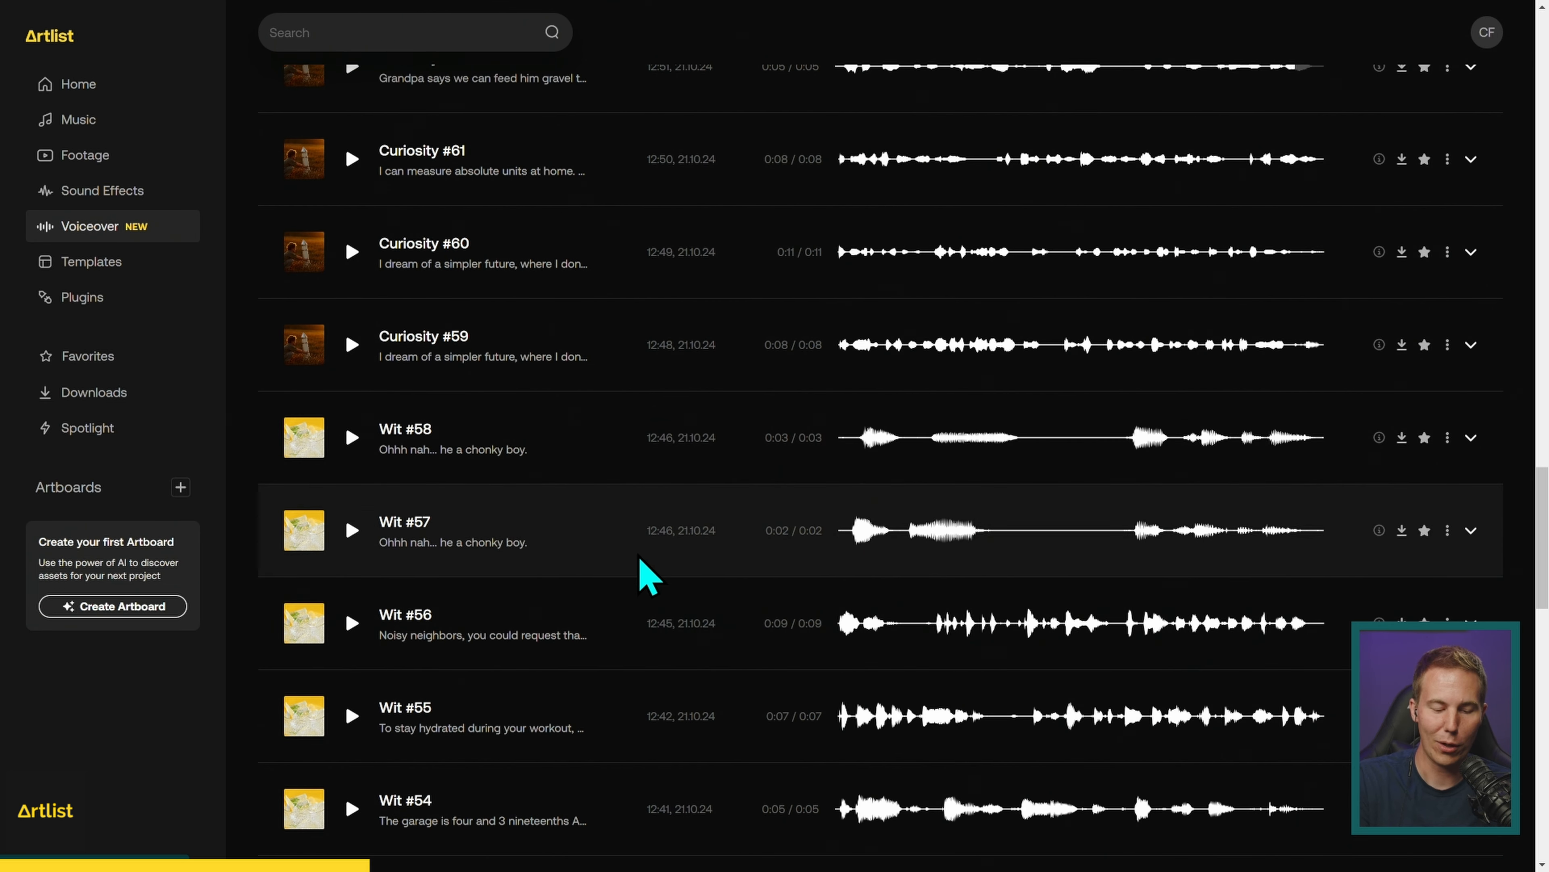
left_click(371, 471)
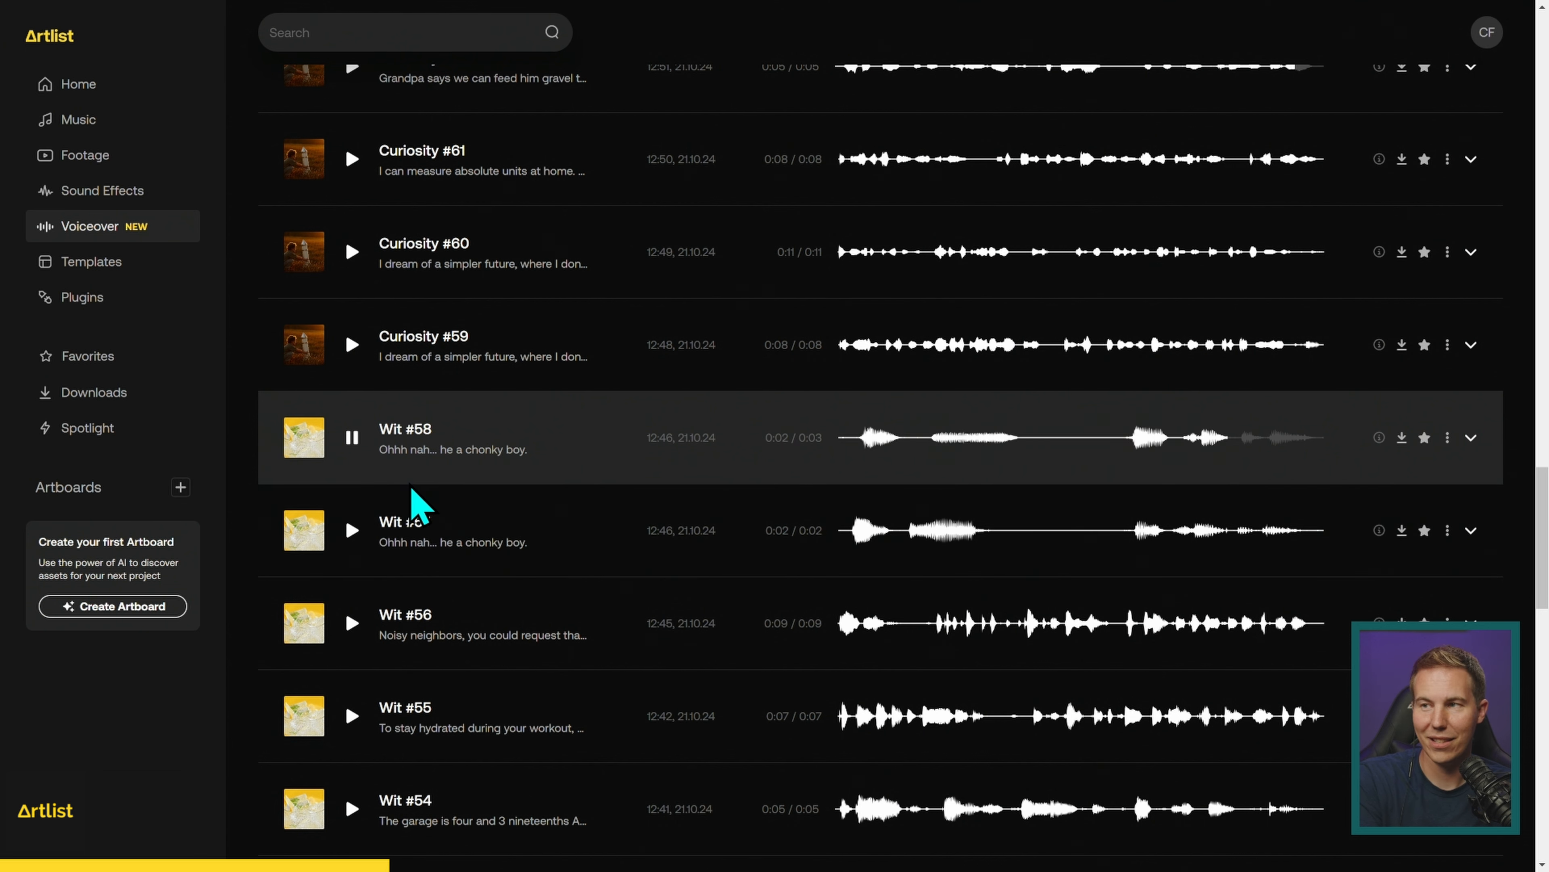
Listen to the Curiosity #59, #60 and #61 voiceovers one after another
scroll(405, 639, "up", 5)
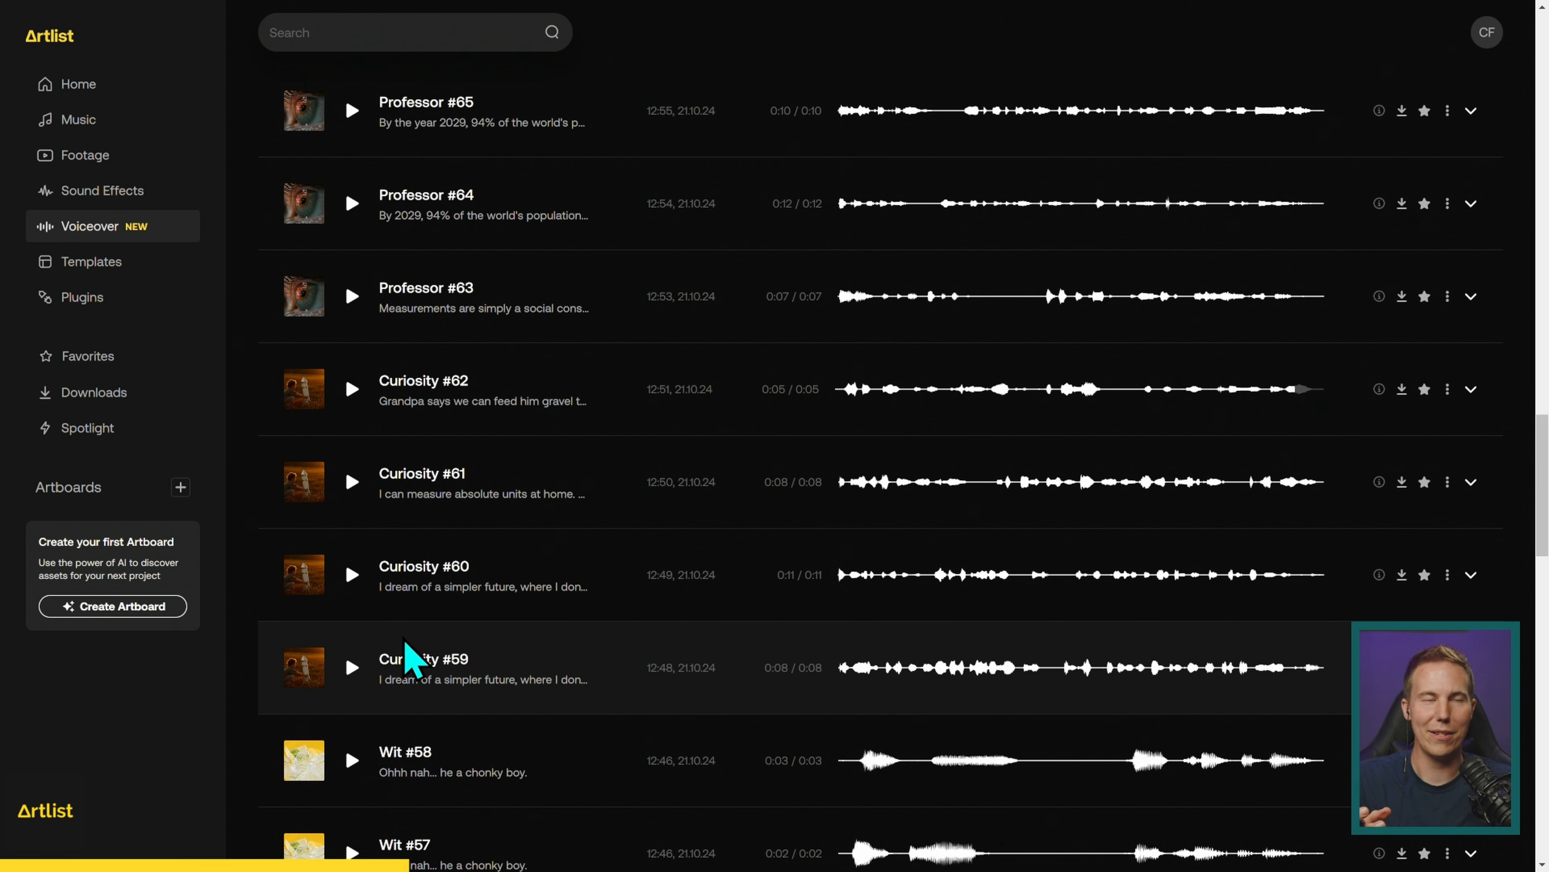
left_click(351, 667)
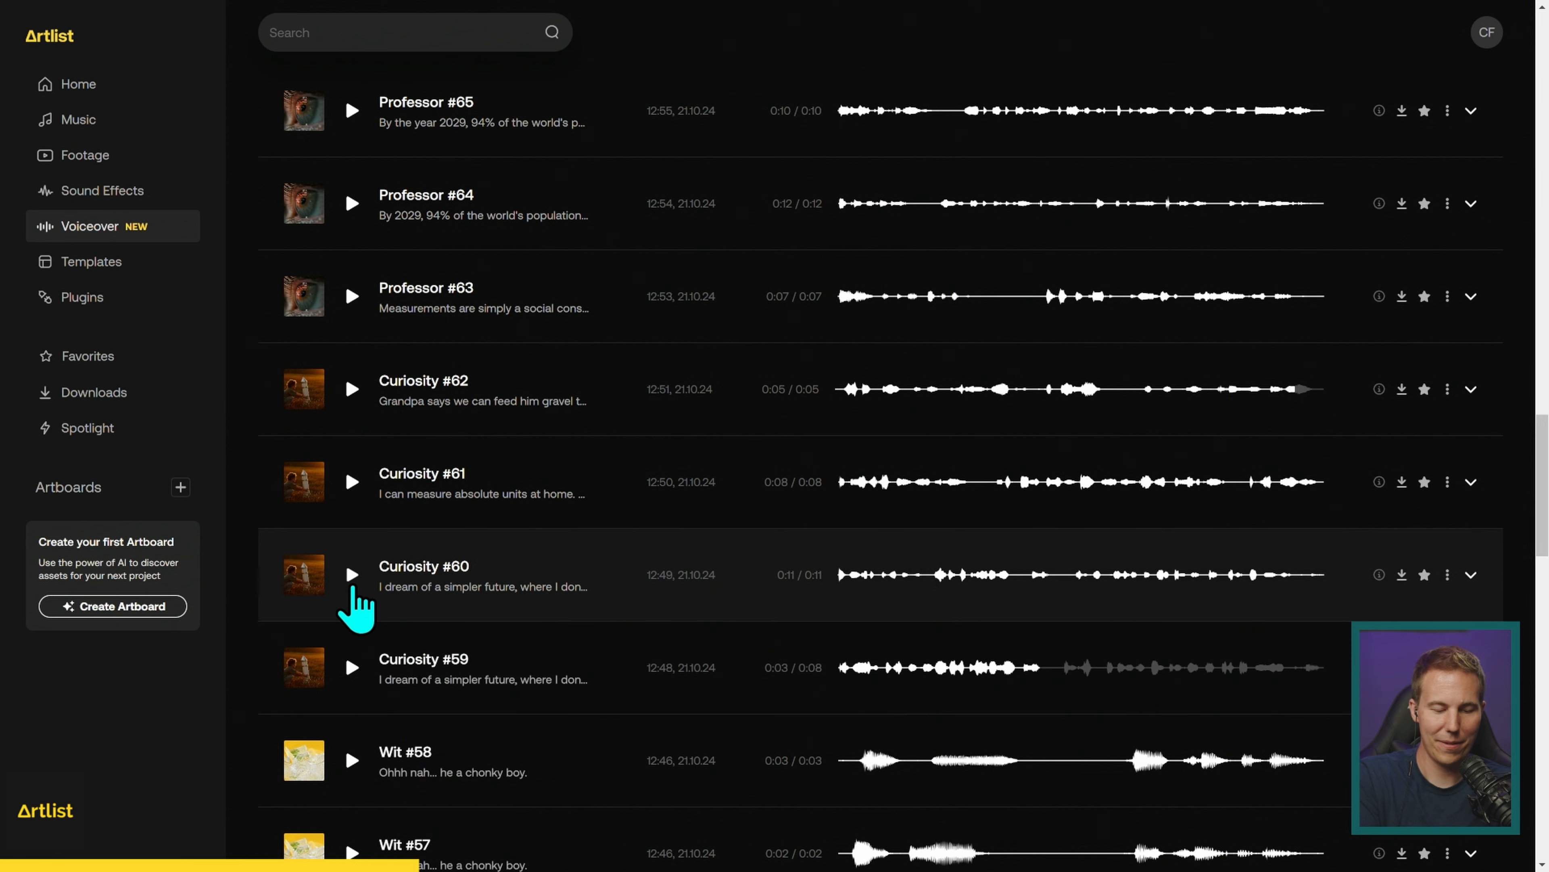
left_click(352, 577)
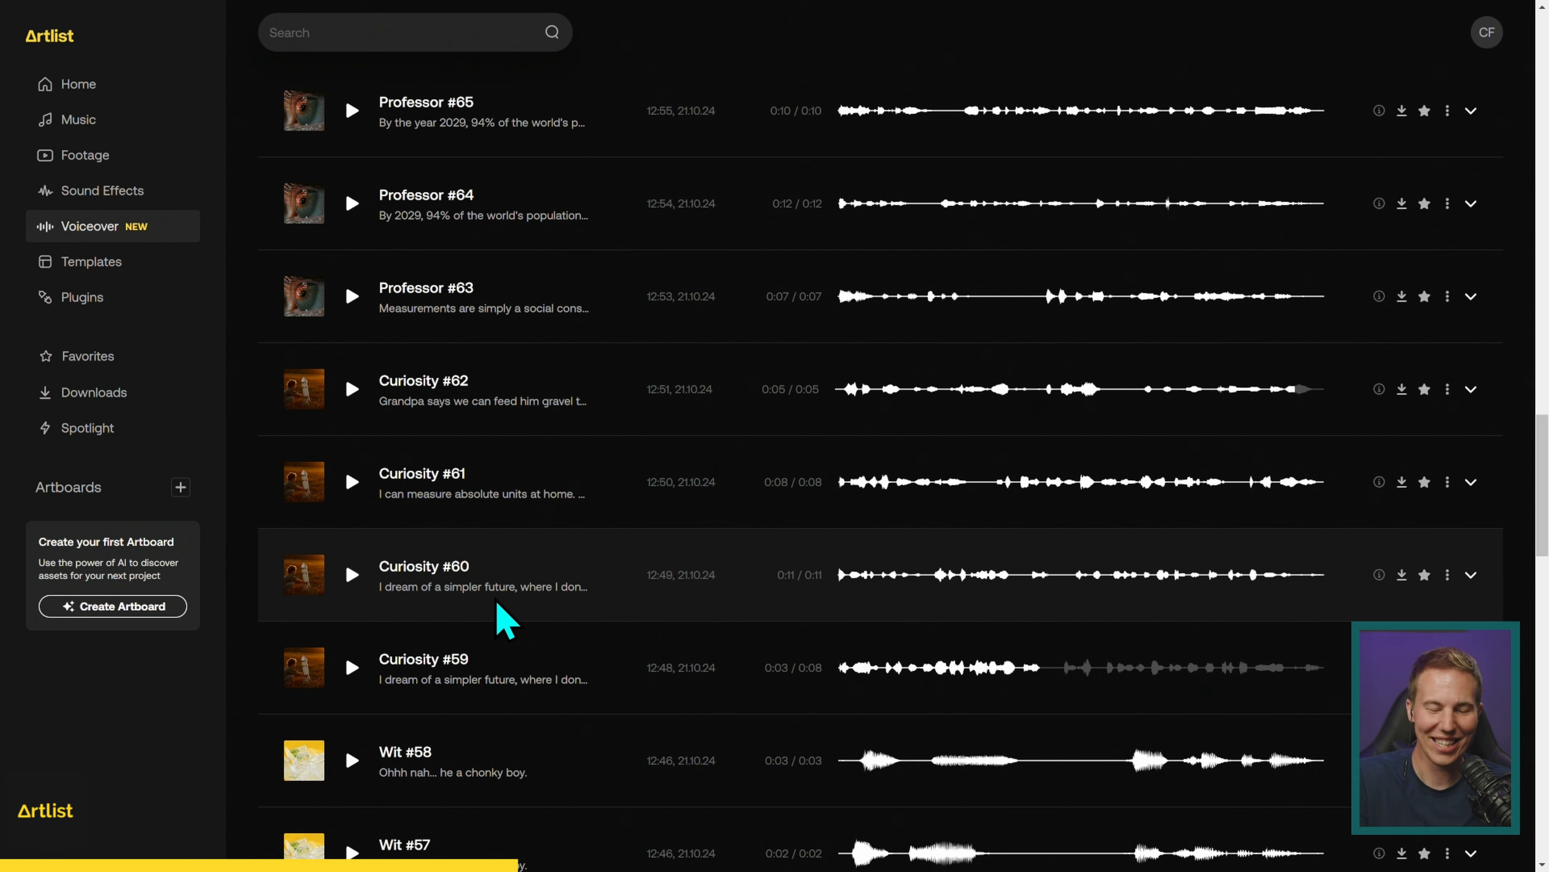
left_click(352, 482)
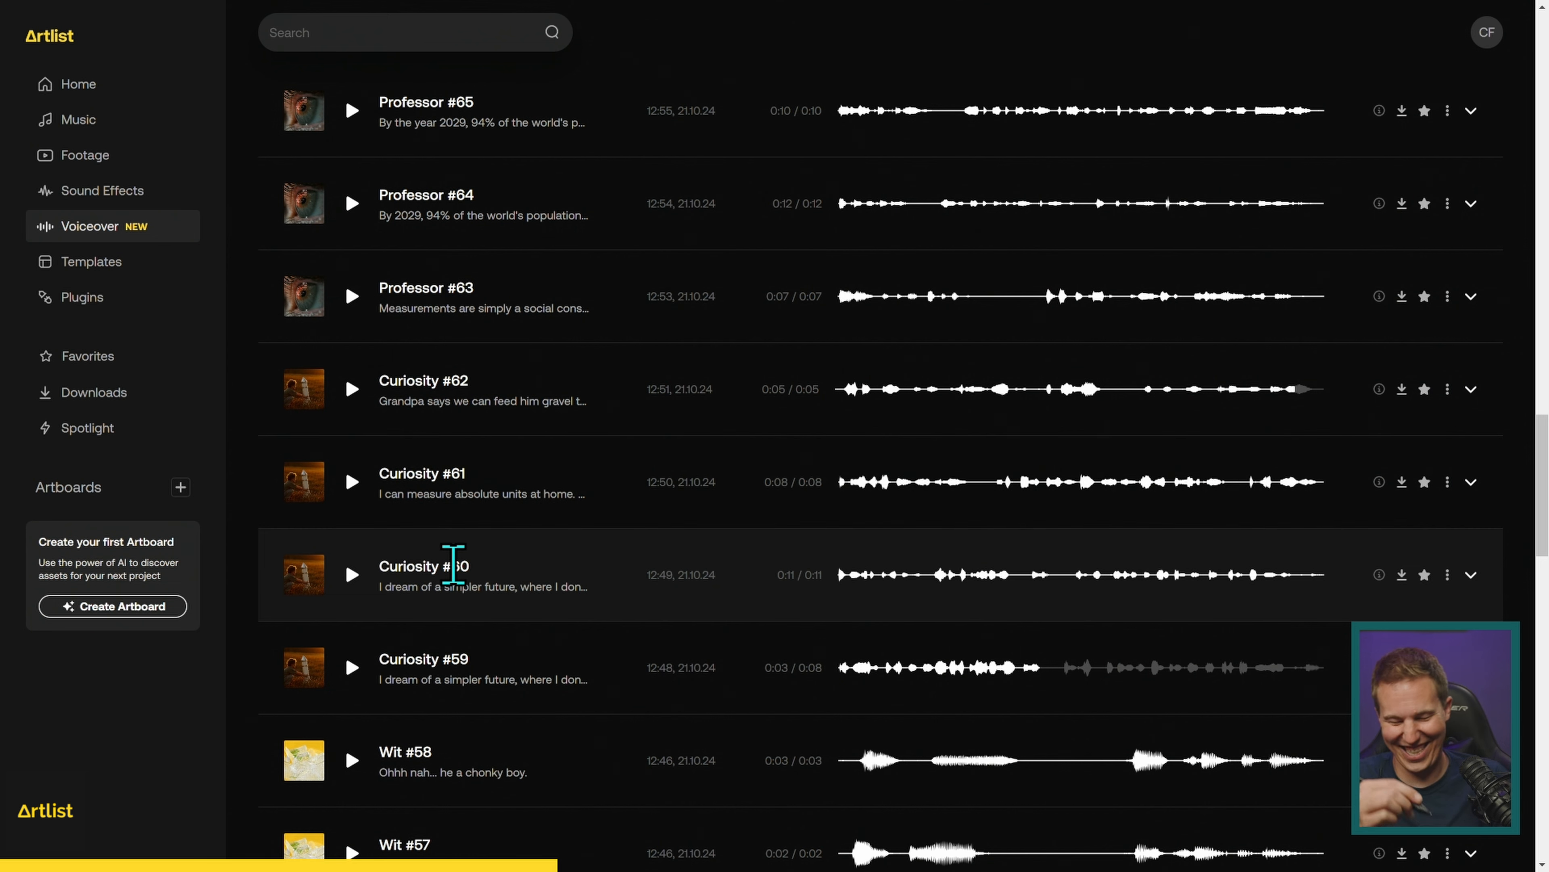
Play the Charmed #66 voiceover and look back over the newer Wit takes
scroll(453, 565, "up", 10)
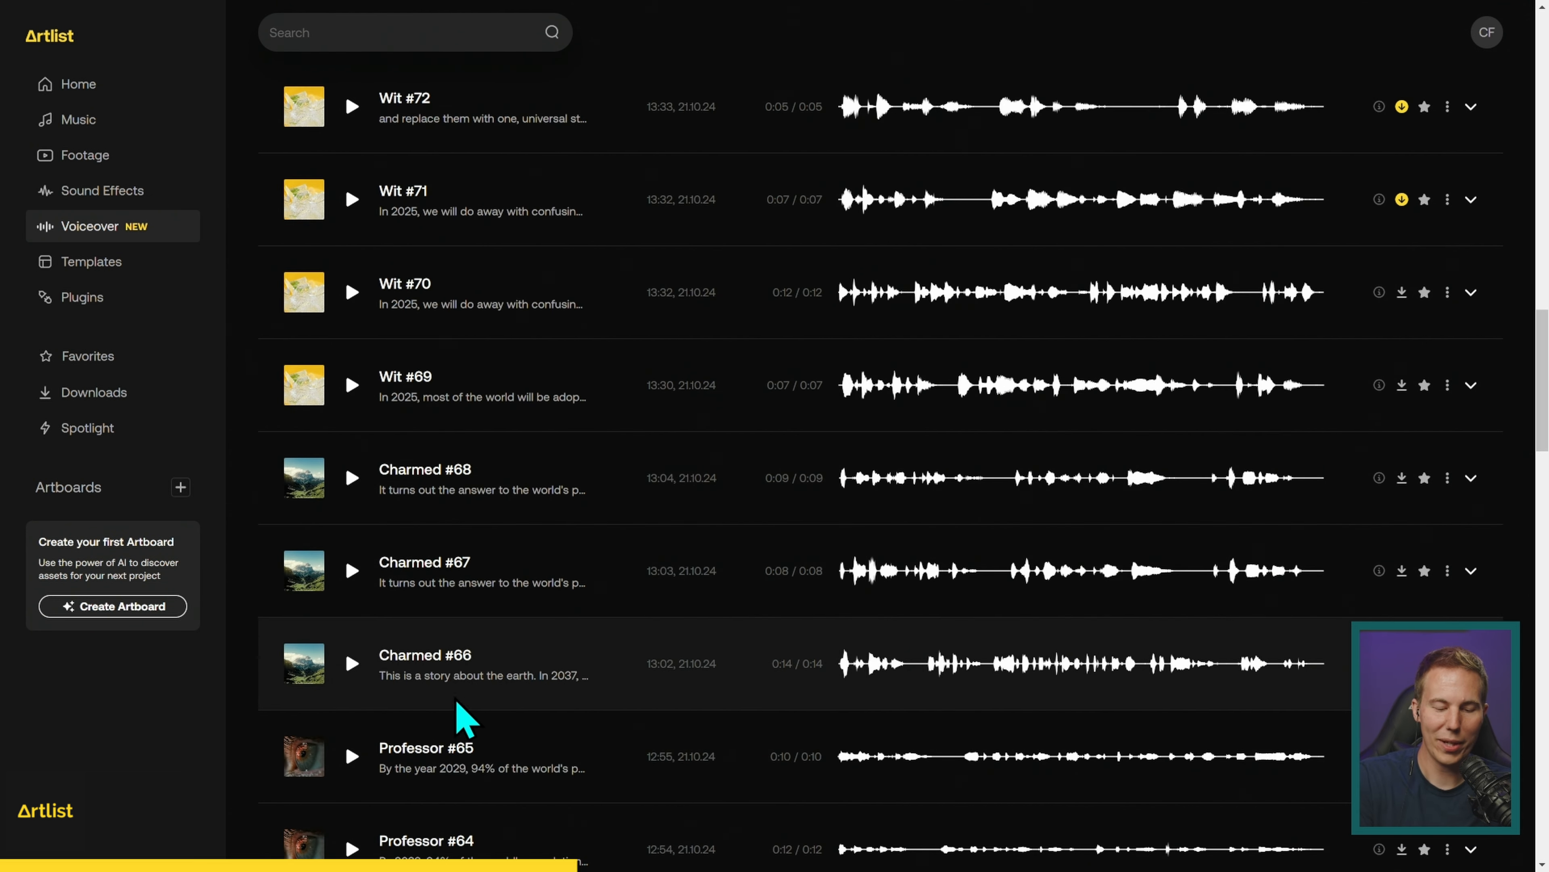
left_click(351, 663)
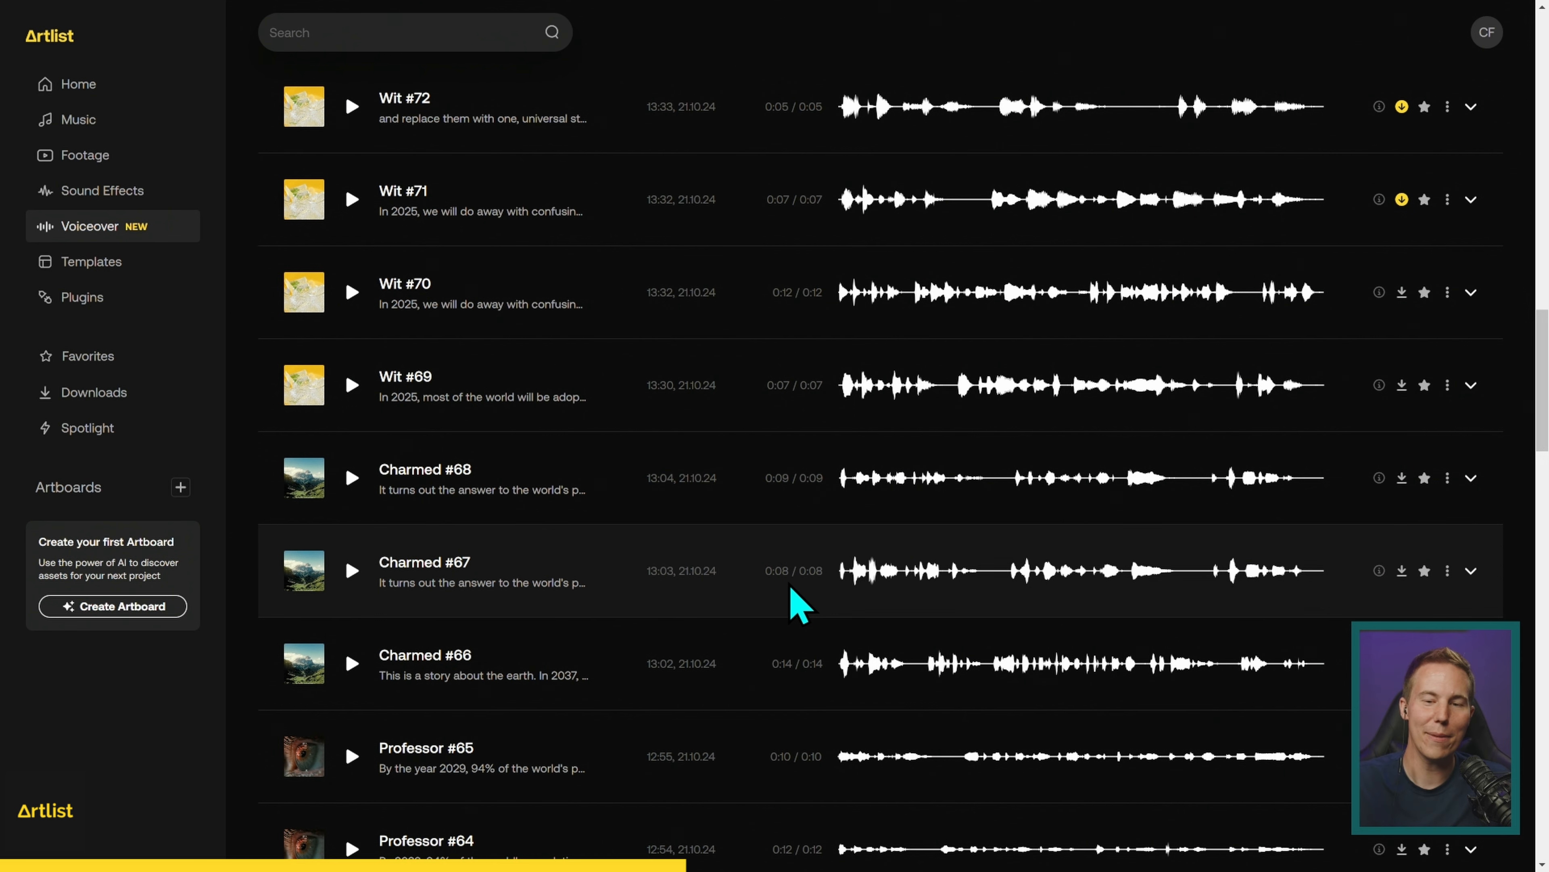
scroll(793, 601, "up", 10)
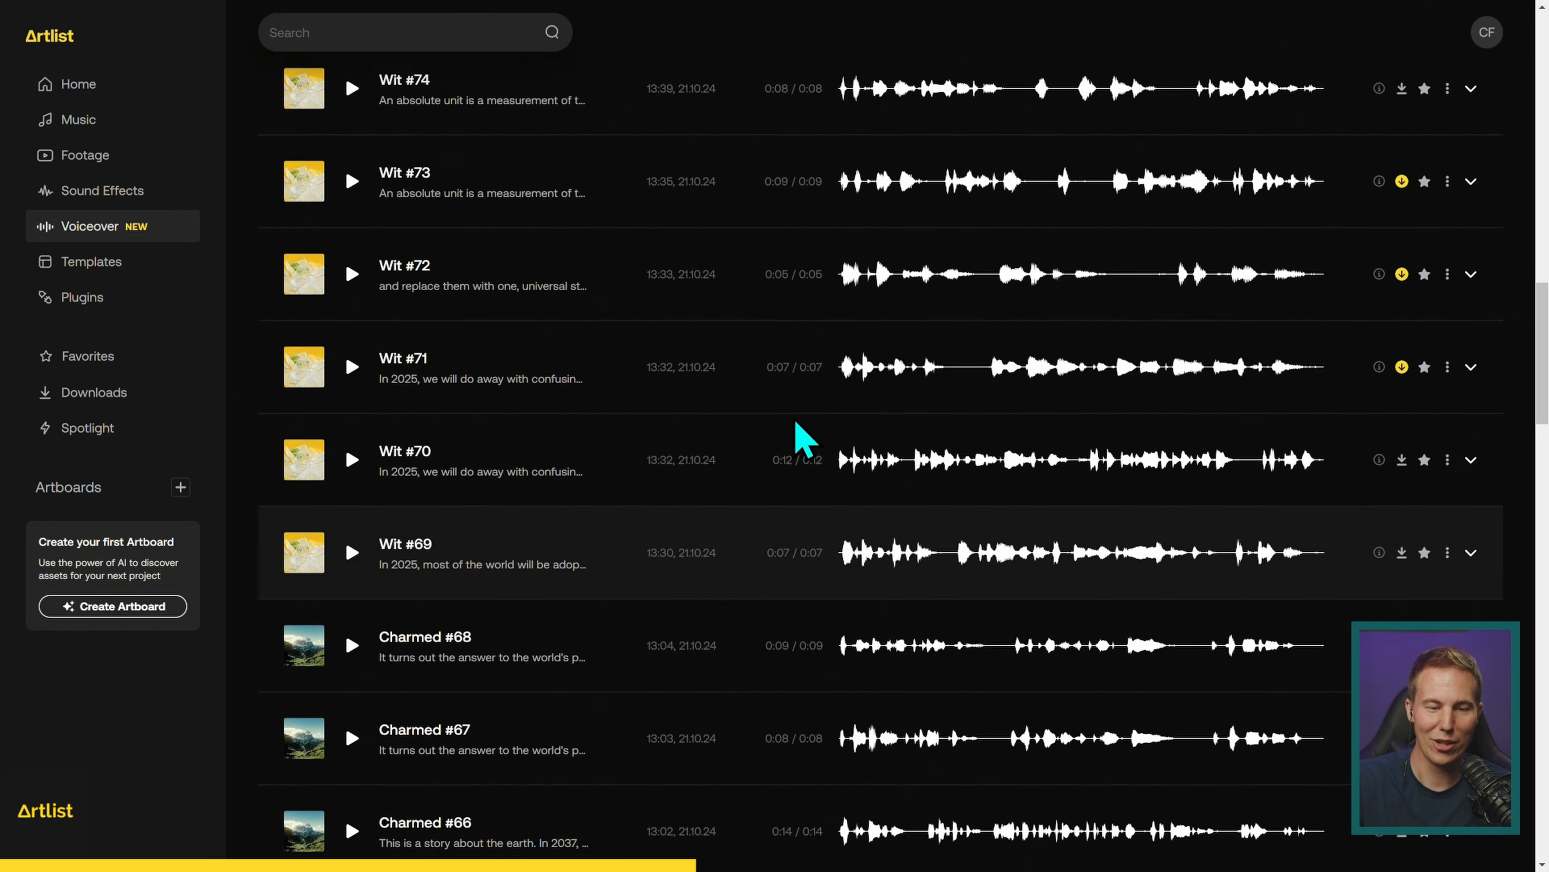
Return to the Voice Catalog, browse the available voices and select the Gloss voice
scroll(591, 323, "up", 10)
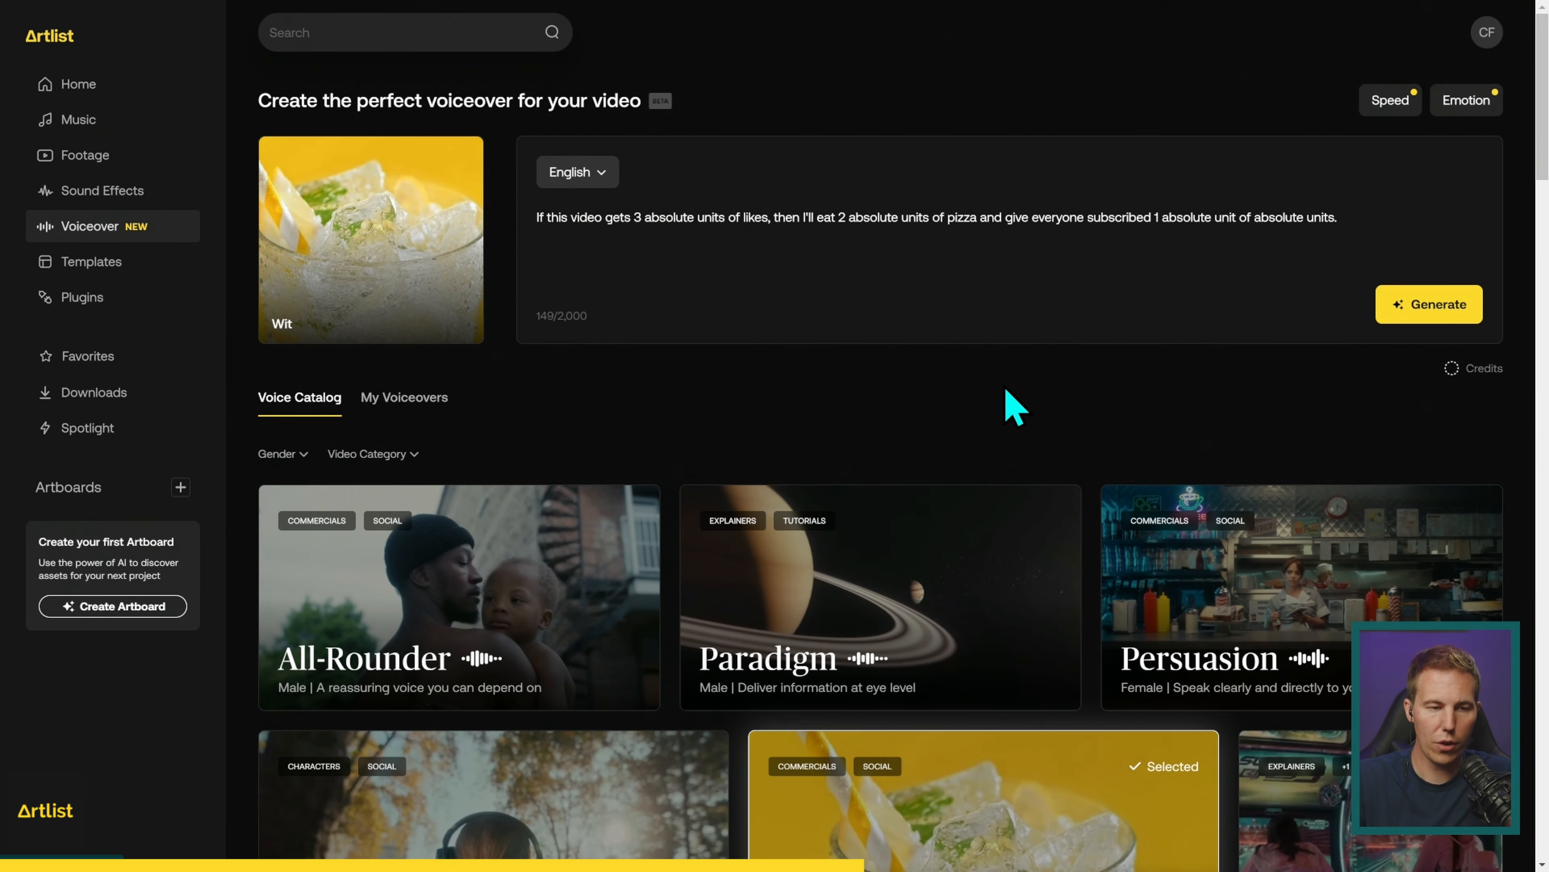
scroll(1148, 278, "down", 15)
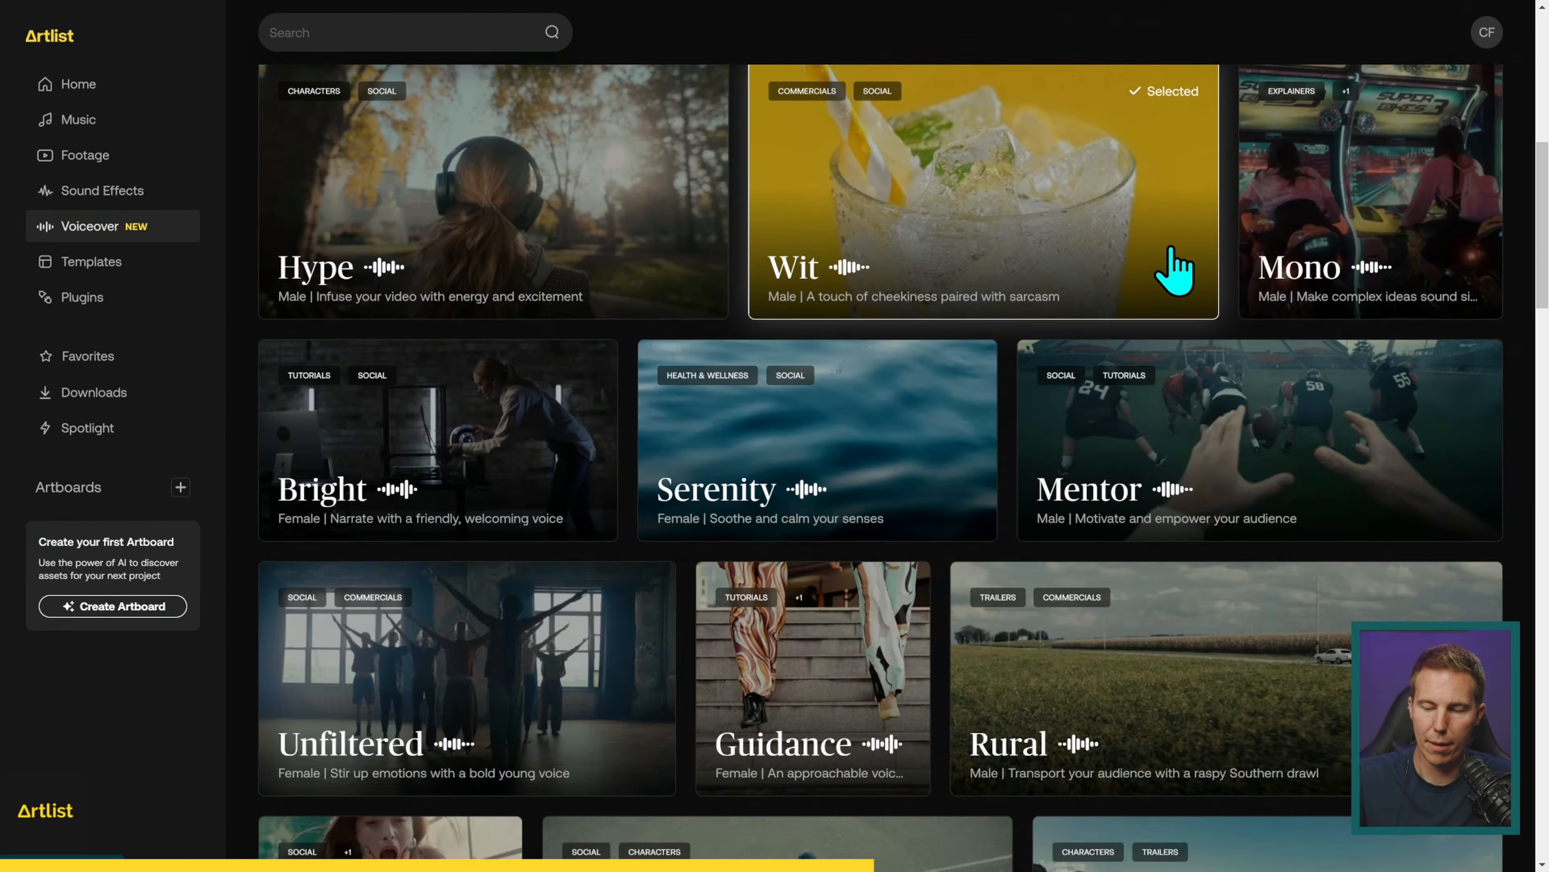
scroll(1162, 371, "down", 5)
mouse_move(622, 337)
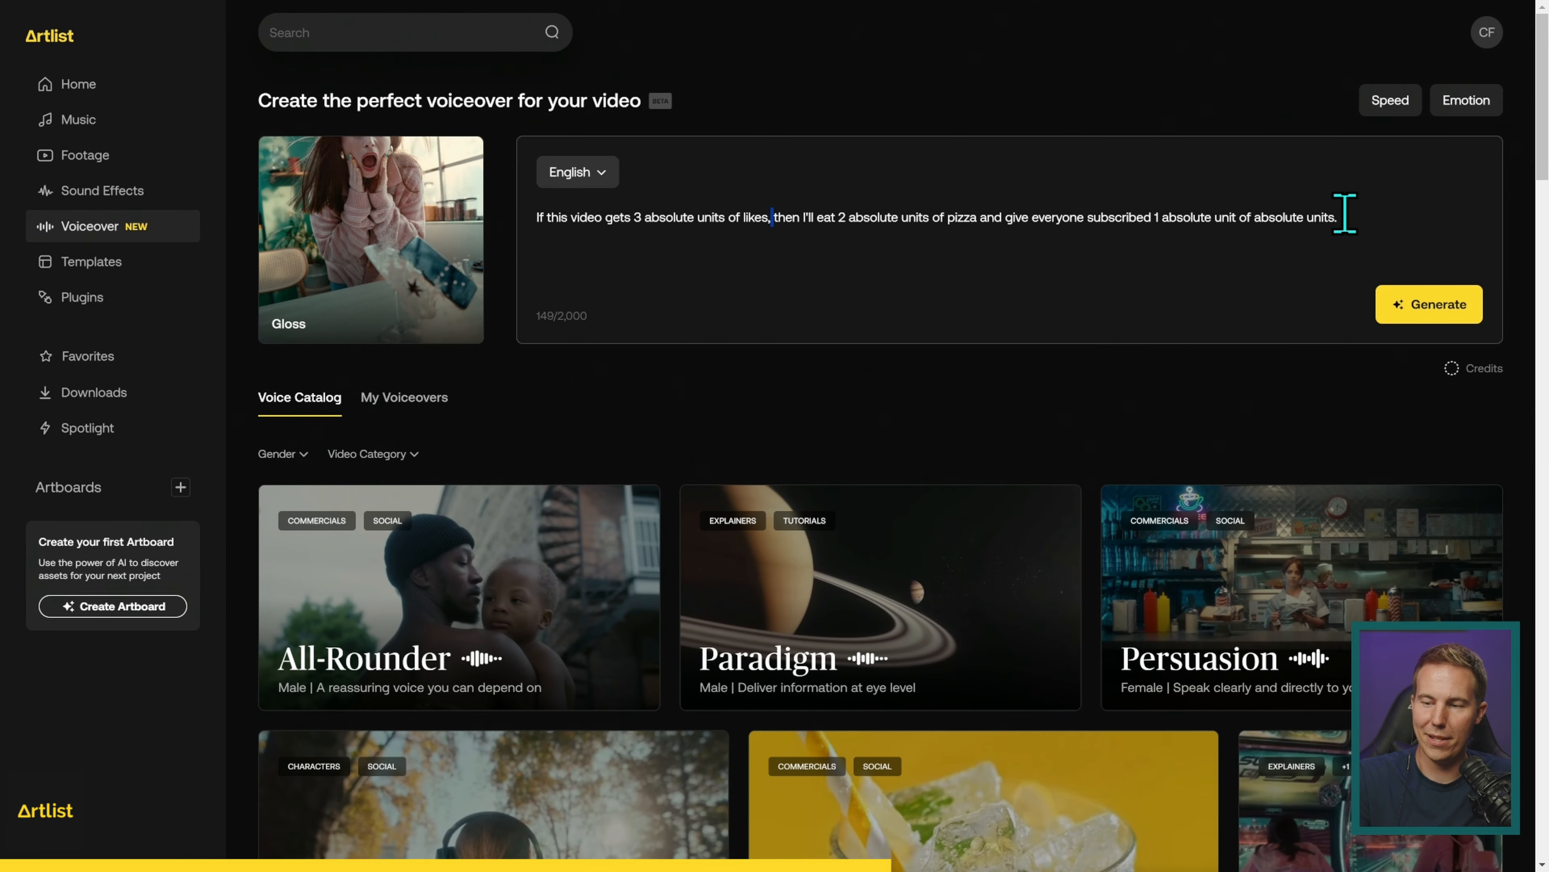
Replace the script with a line about losing 3 absolute units of makeup at a beach house, generate the Gloss voiceover and play it
left_click_drag(1339, 218, 497, 257)
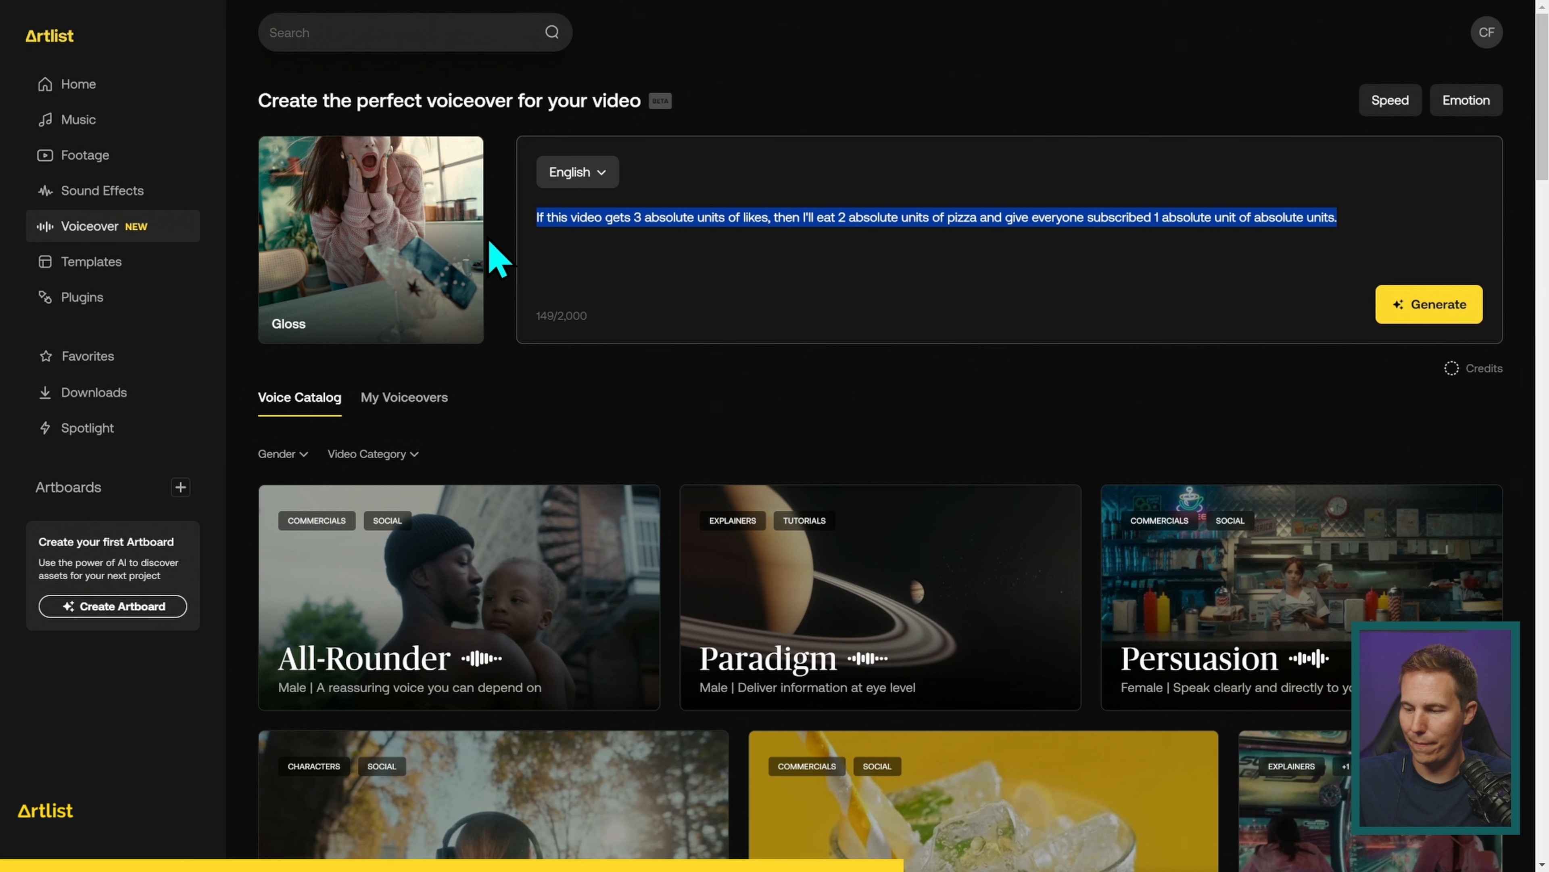
type("I can't")
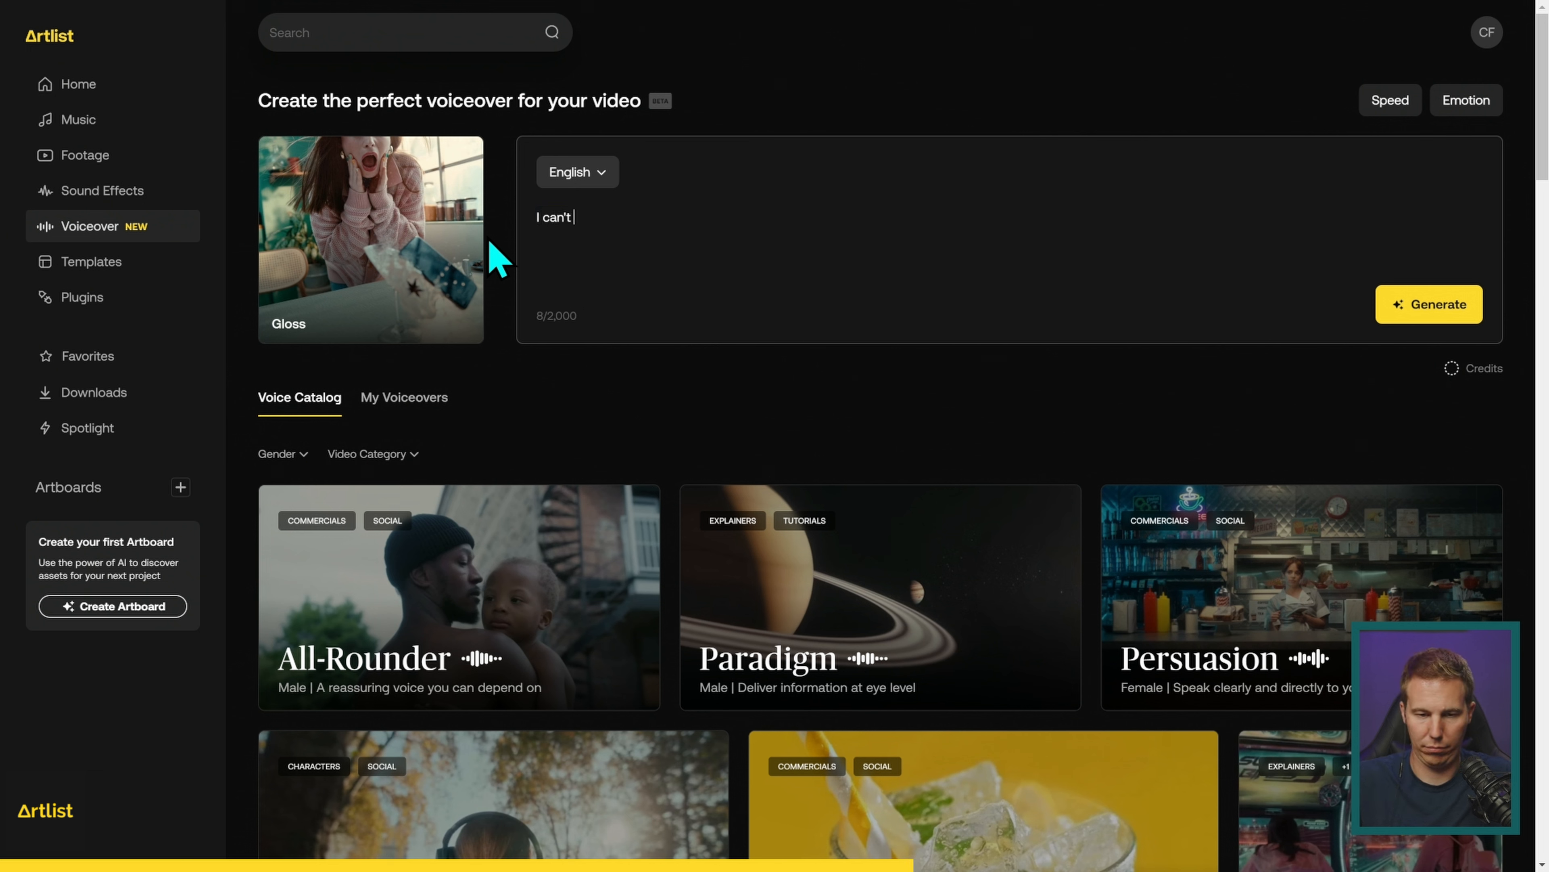
type(" believe it, Brittany lost 3 absolute units of makeup at derek's beach house.")
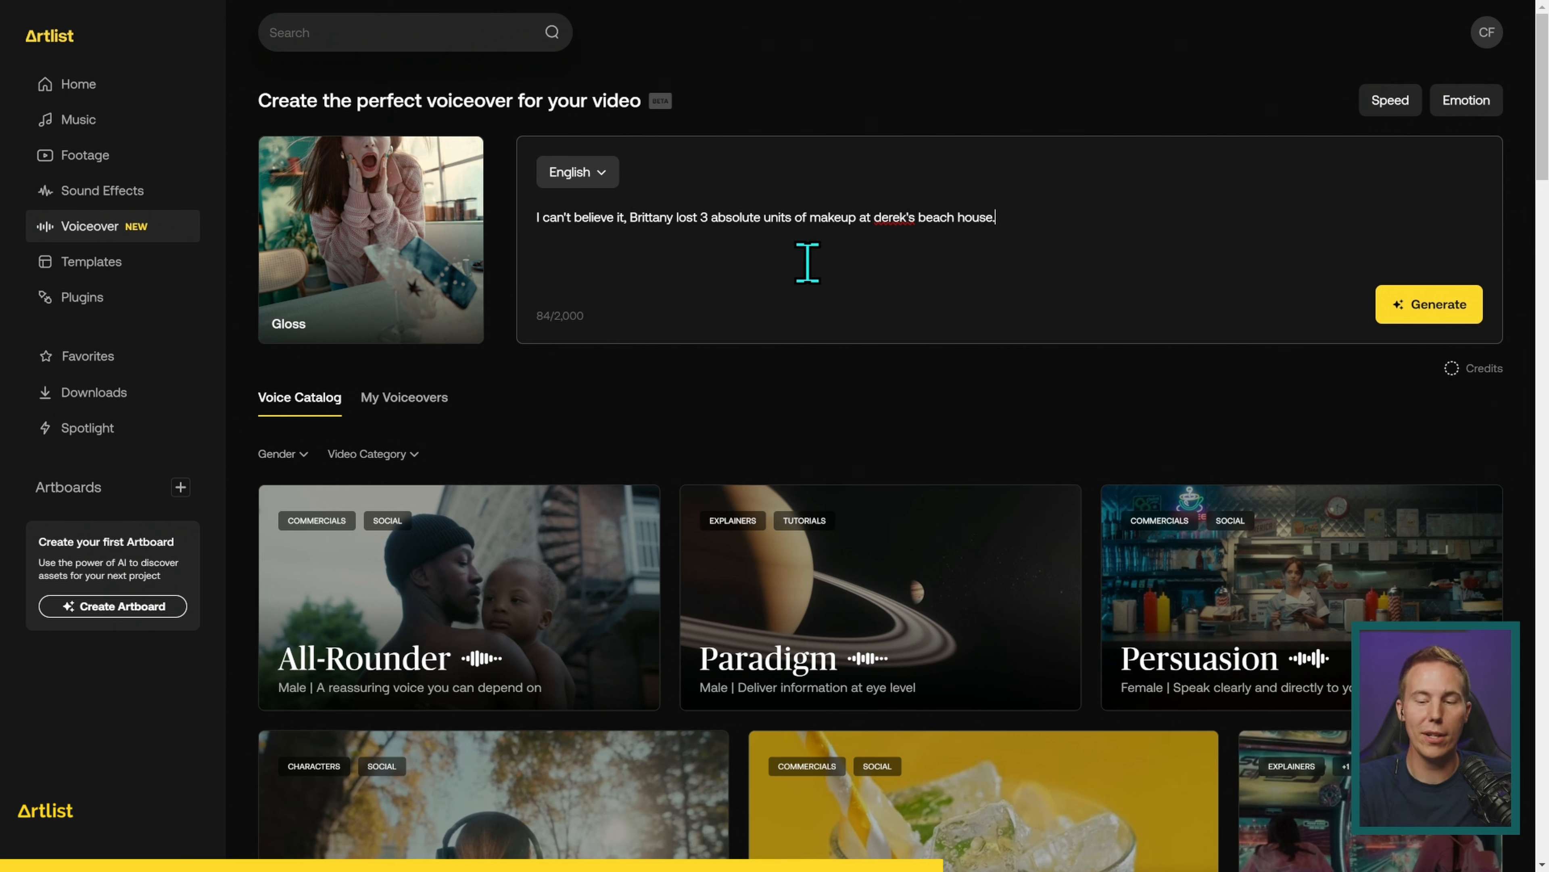
left_click(1430, 302)
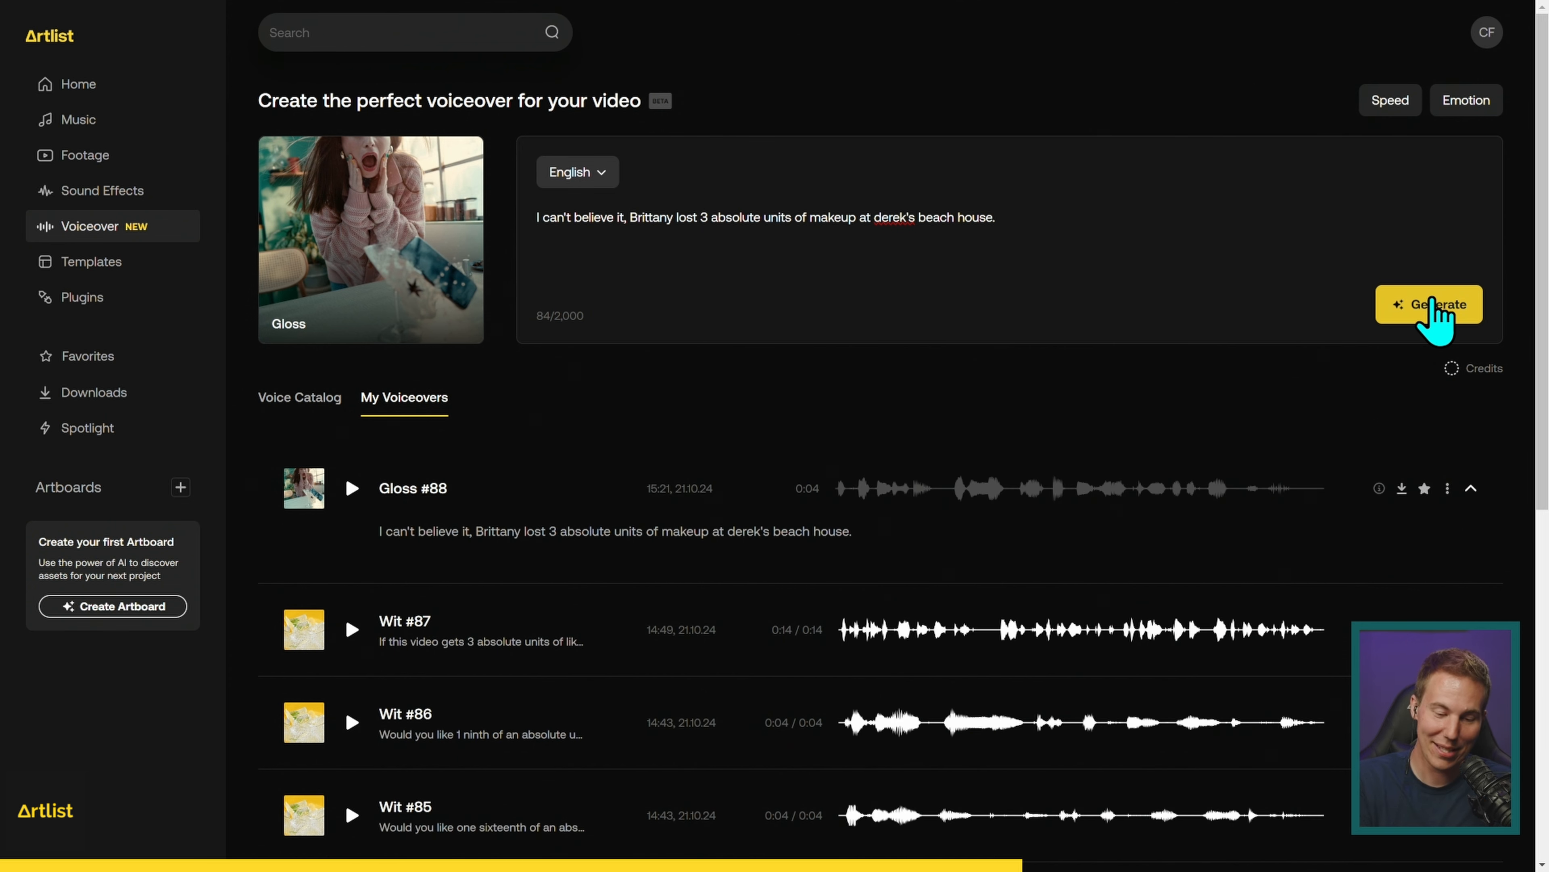
left_click(351, 488)
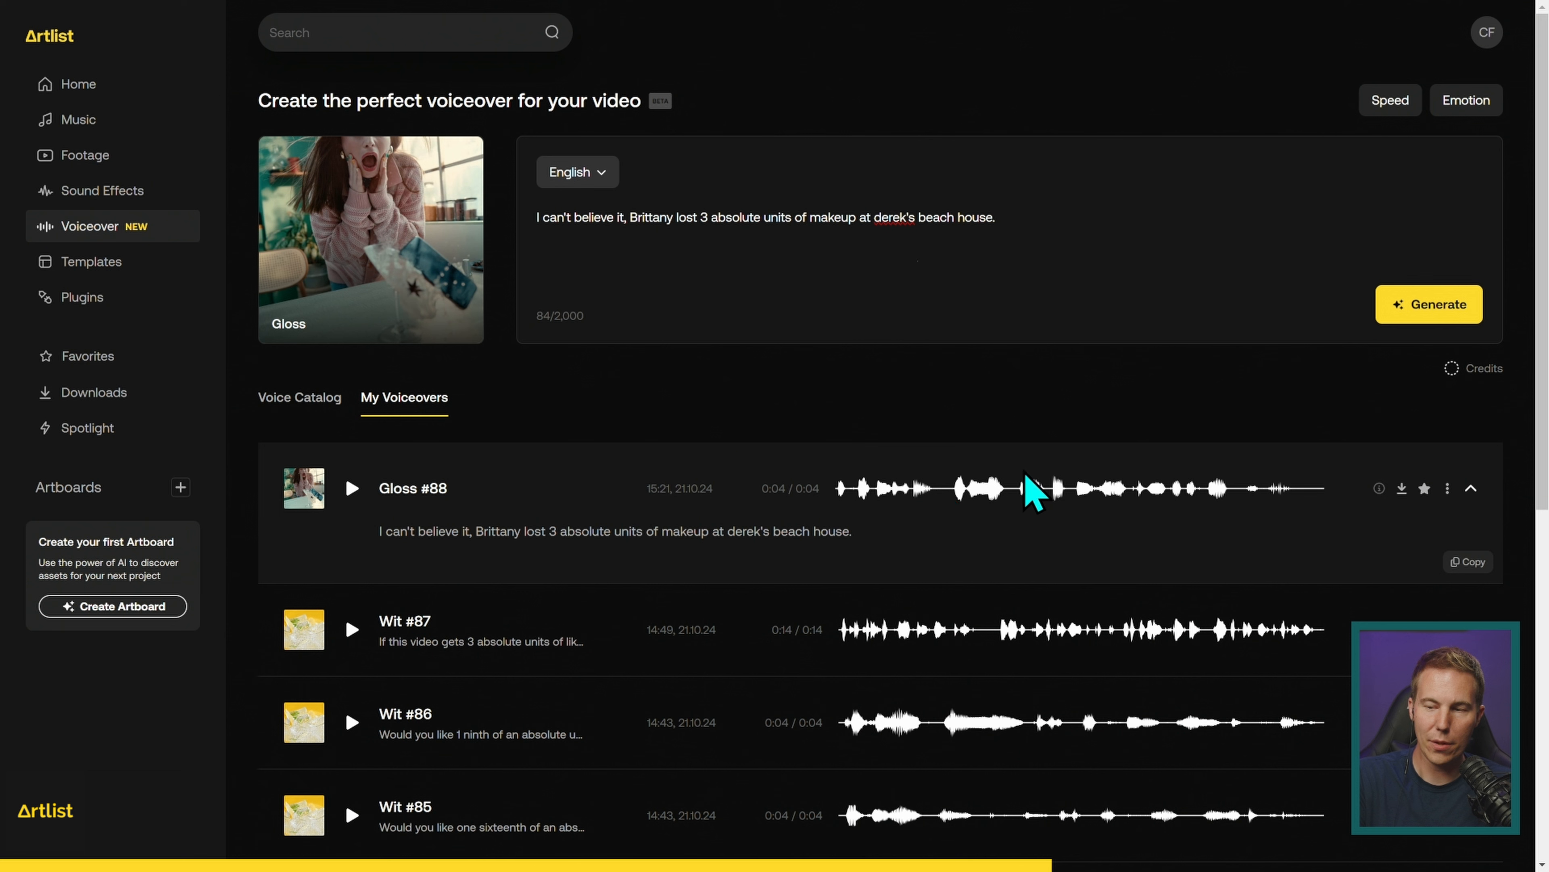
Turn on the Angry emotion, change the voice speed and generate the same line again
left_click(1459, 105)
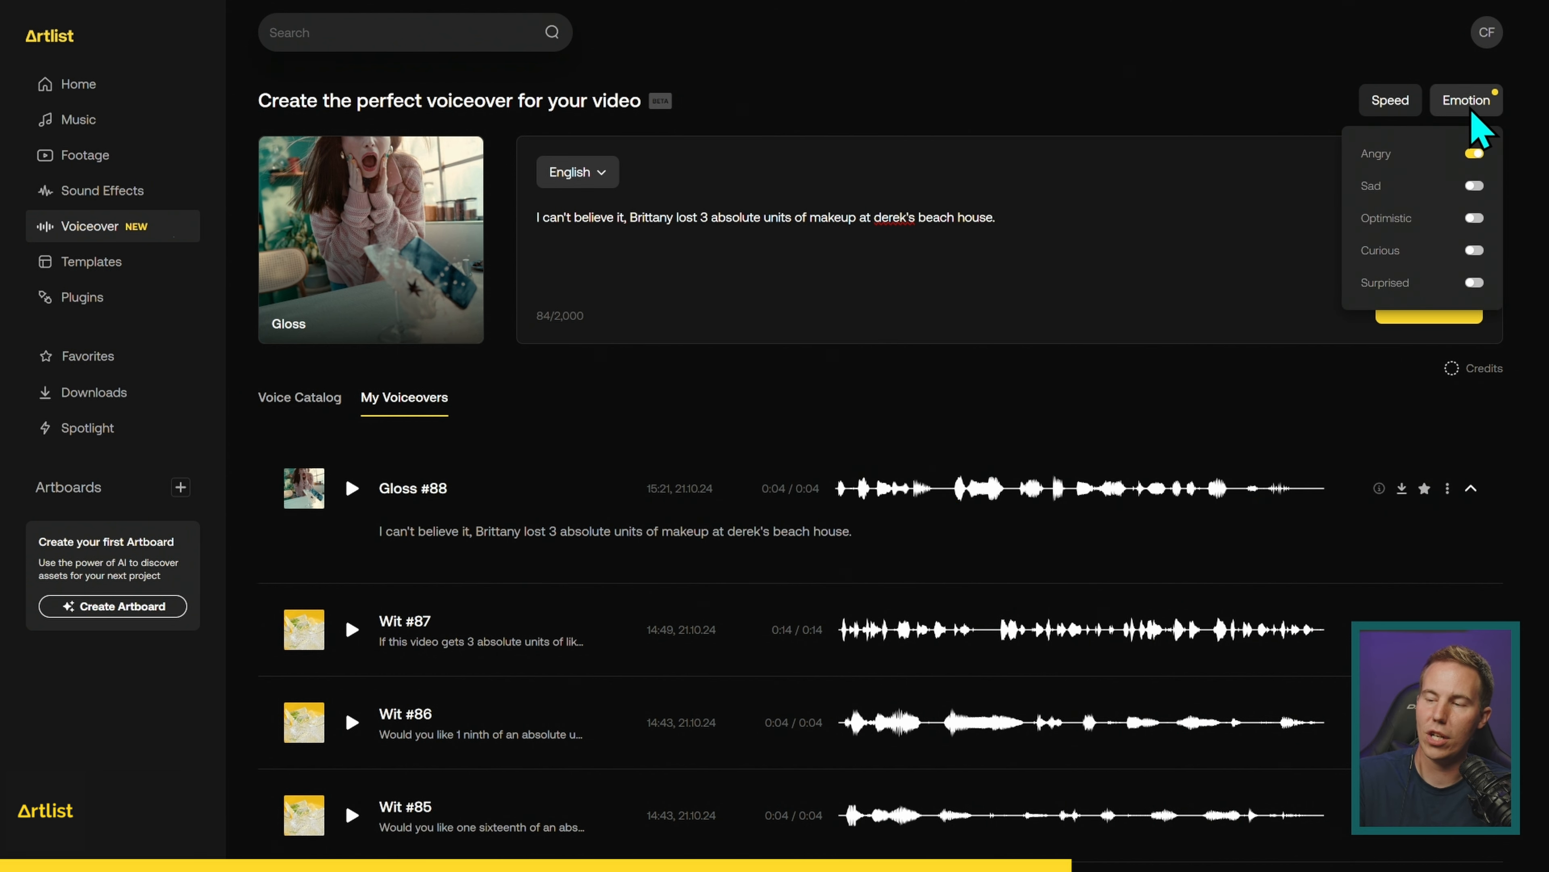
left_click(1391, 99)
left_click(1355, 149)
left_click(1438, 307)
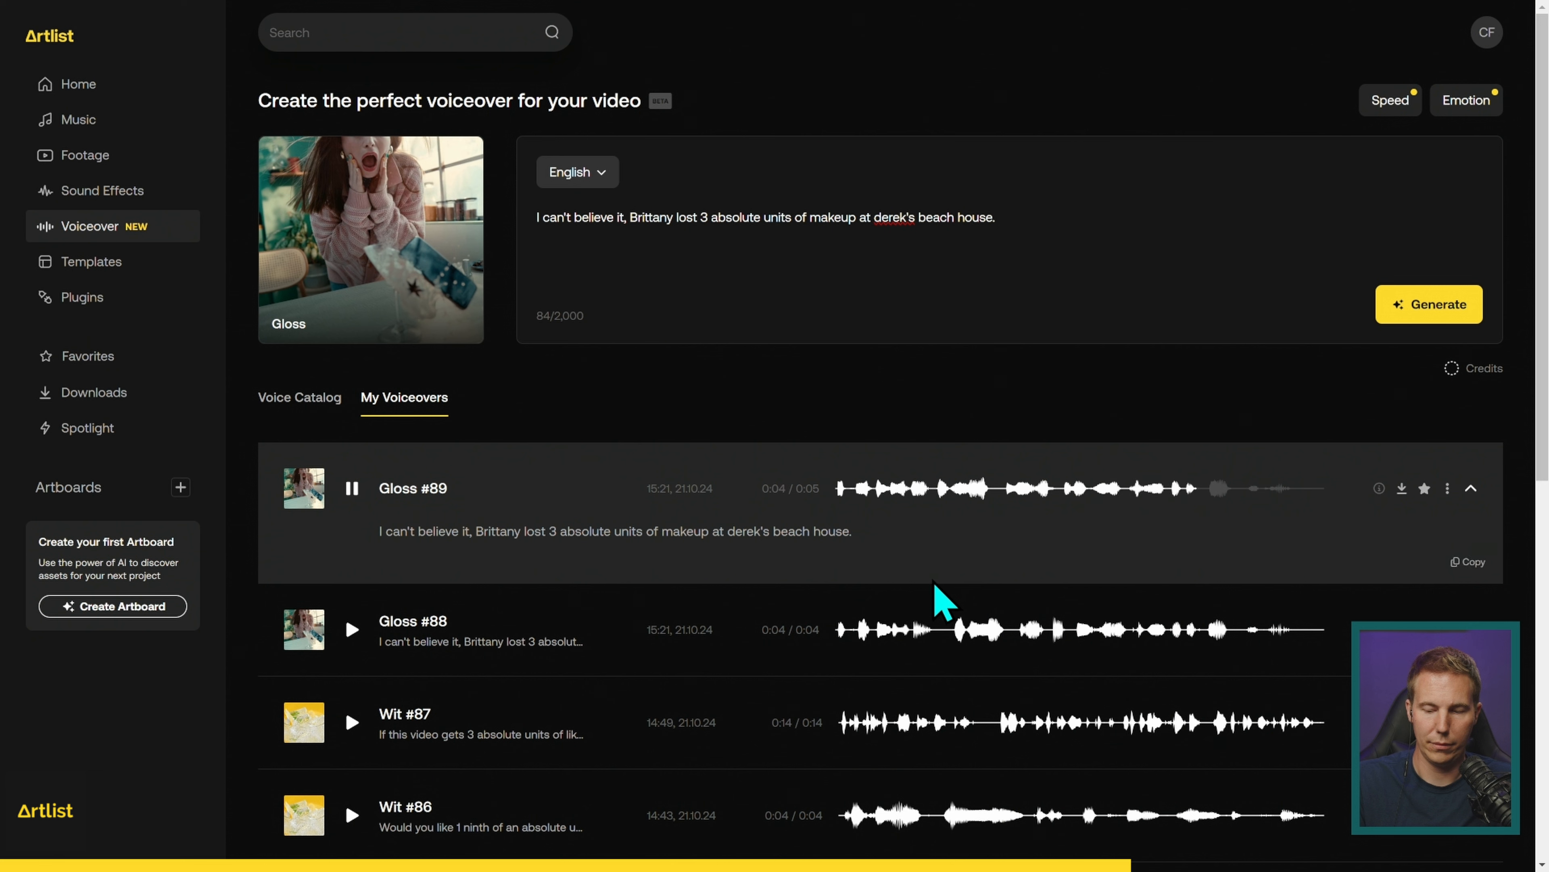
Switch the emotion to Surprised, generate another take of the line and play it
left_click(1467, 103)
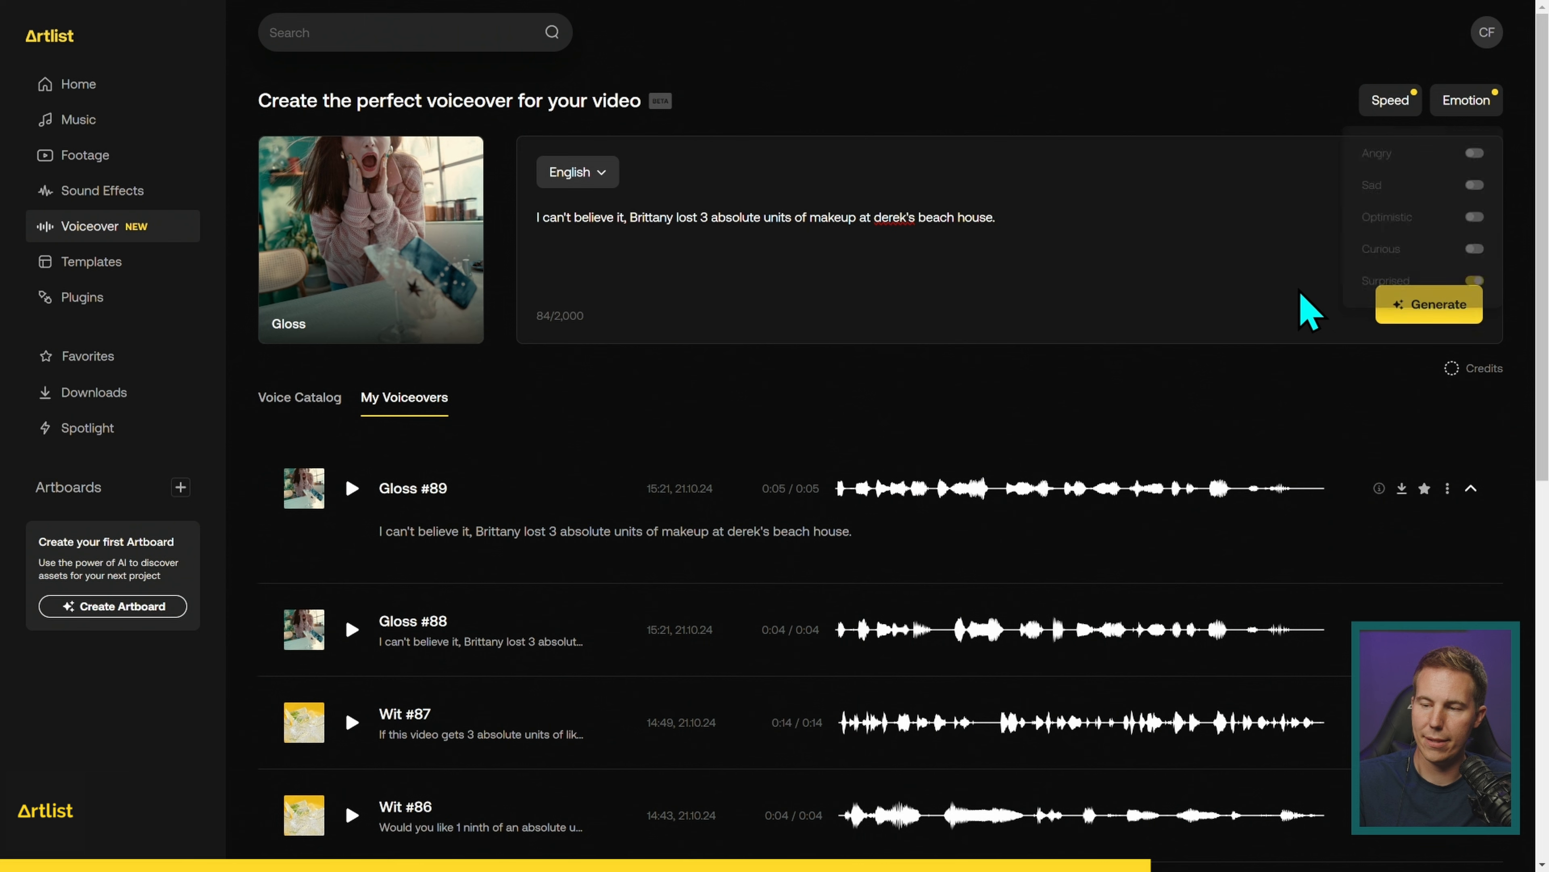
left_click(1428, 304)
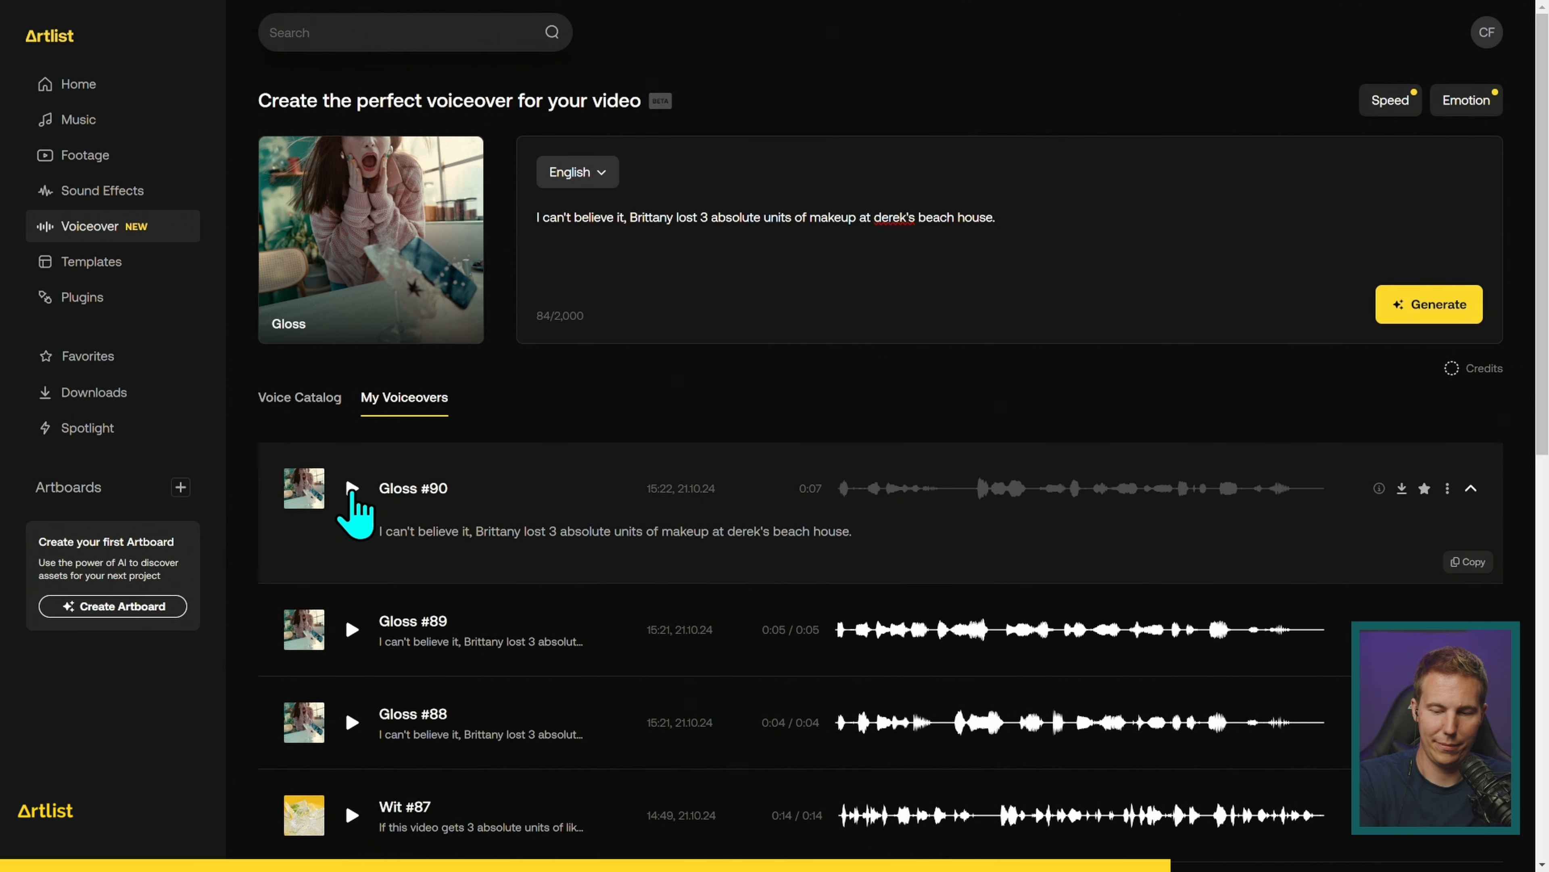
left_click(352, 488)
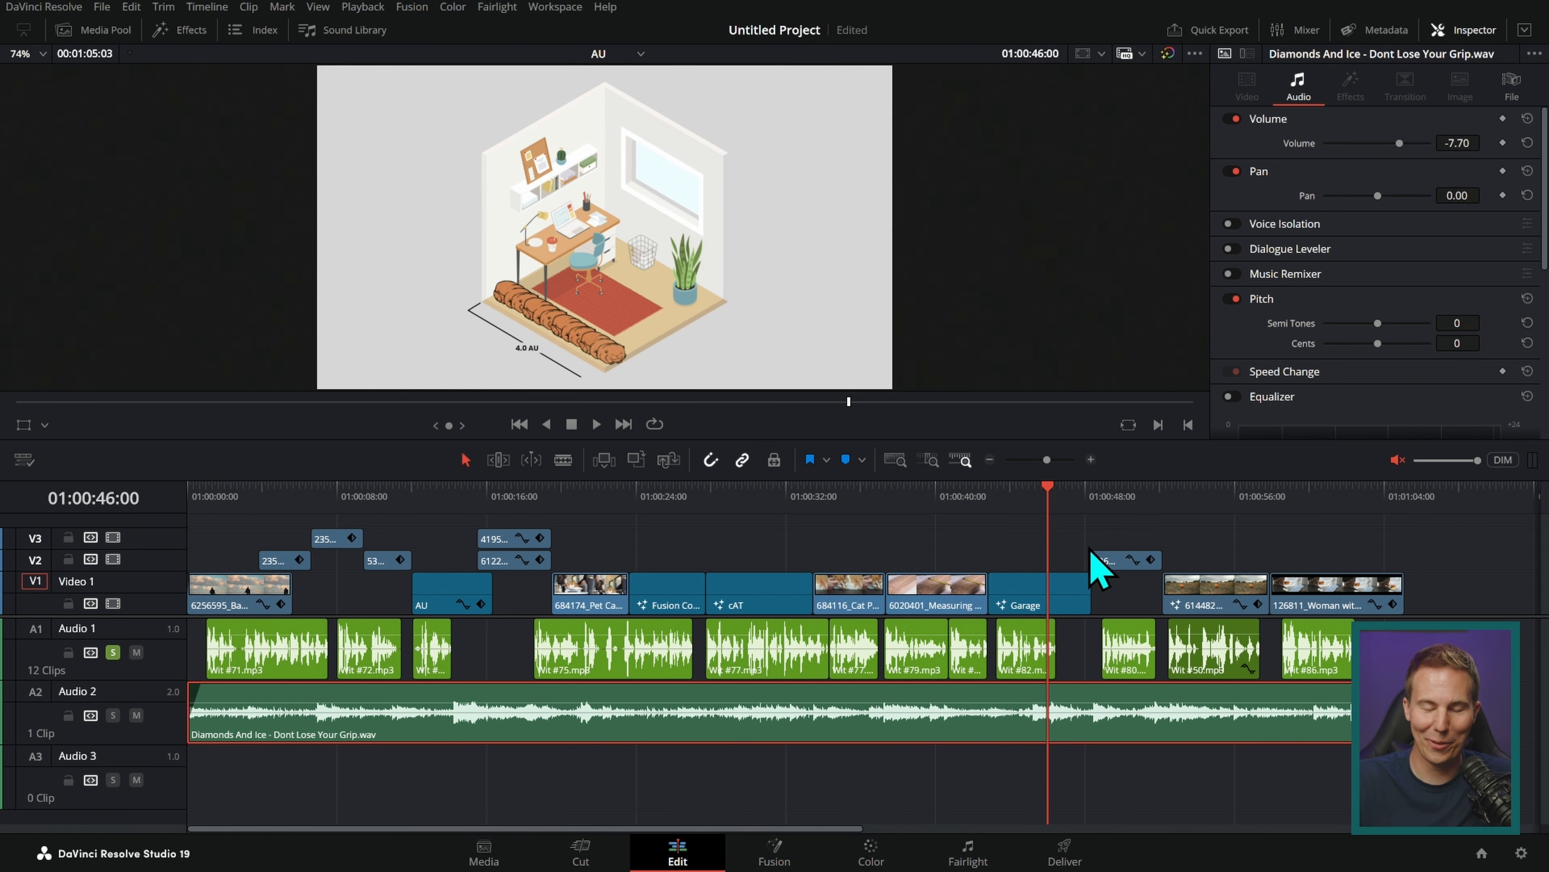
Play the office scene in DaVinci Resolve, then open it in Fusion and view MediaIn2, Transform2 and Merge2 in turn
key("space")
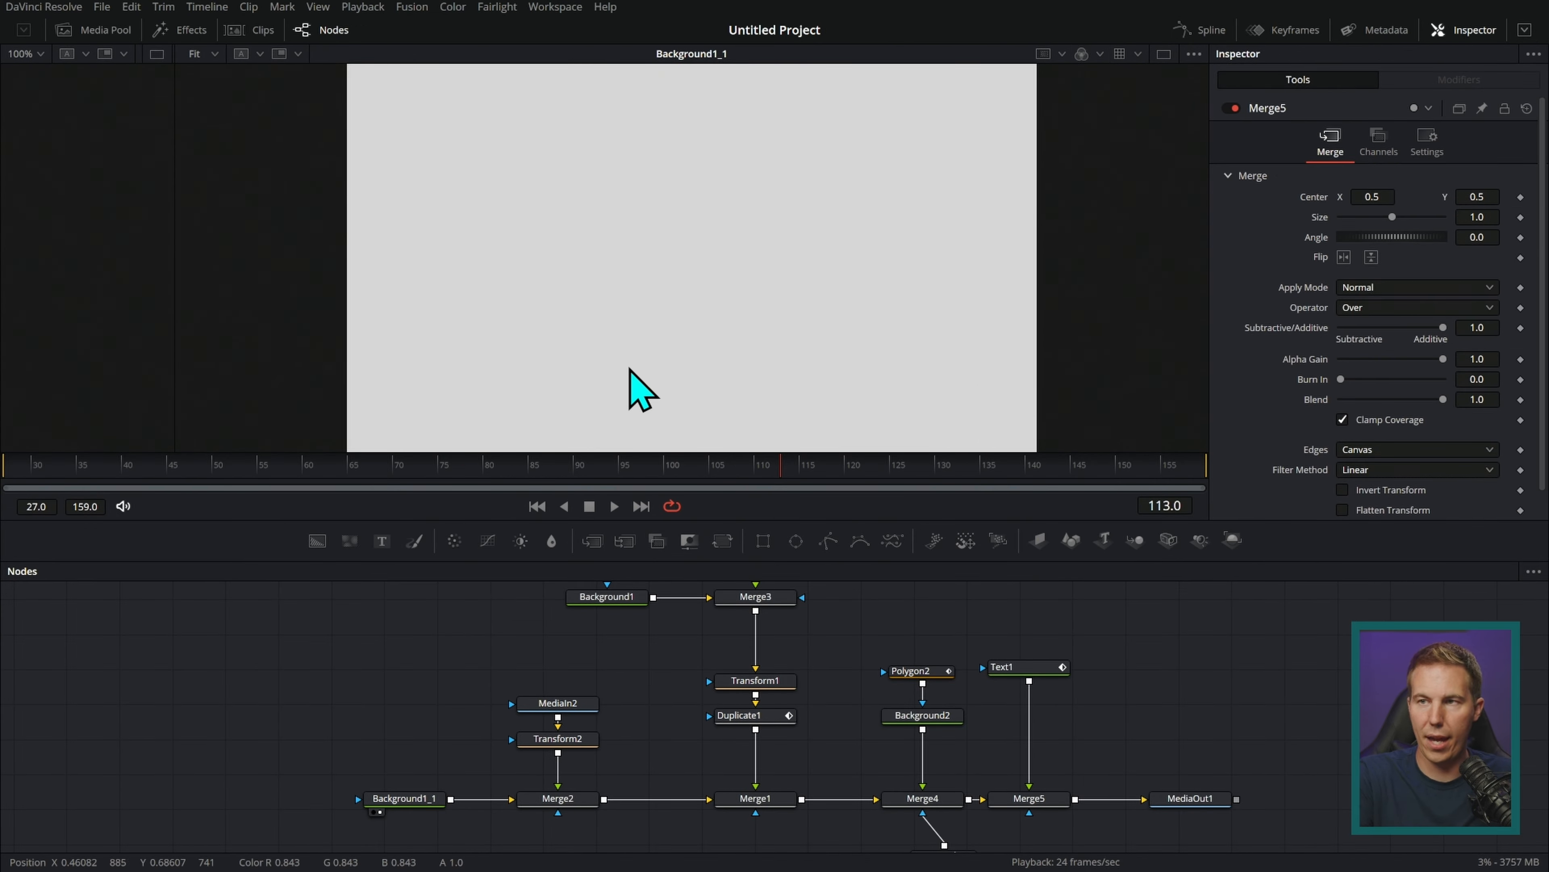
key("1")
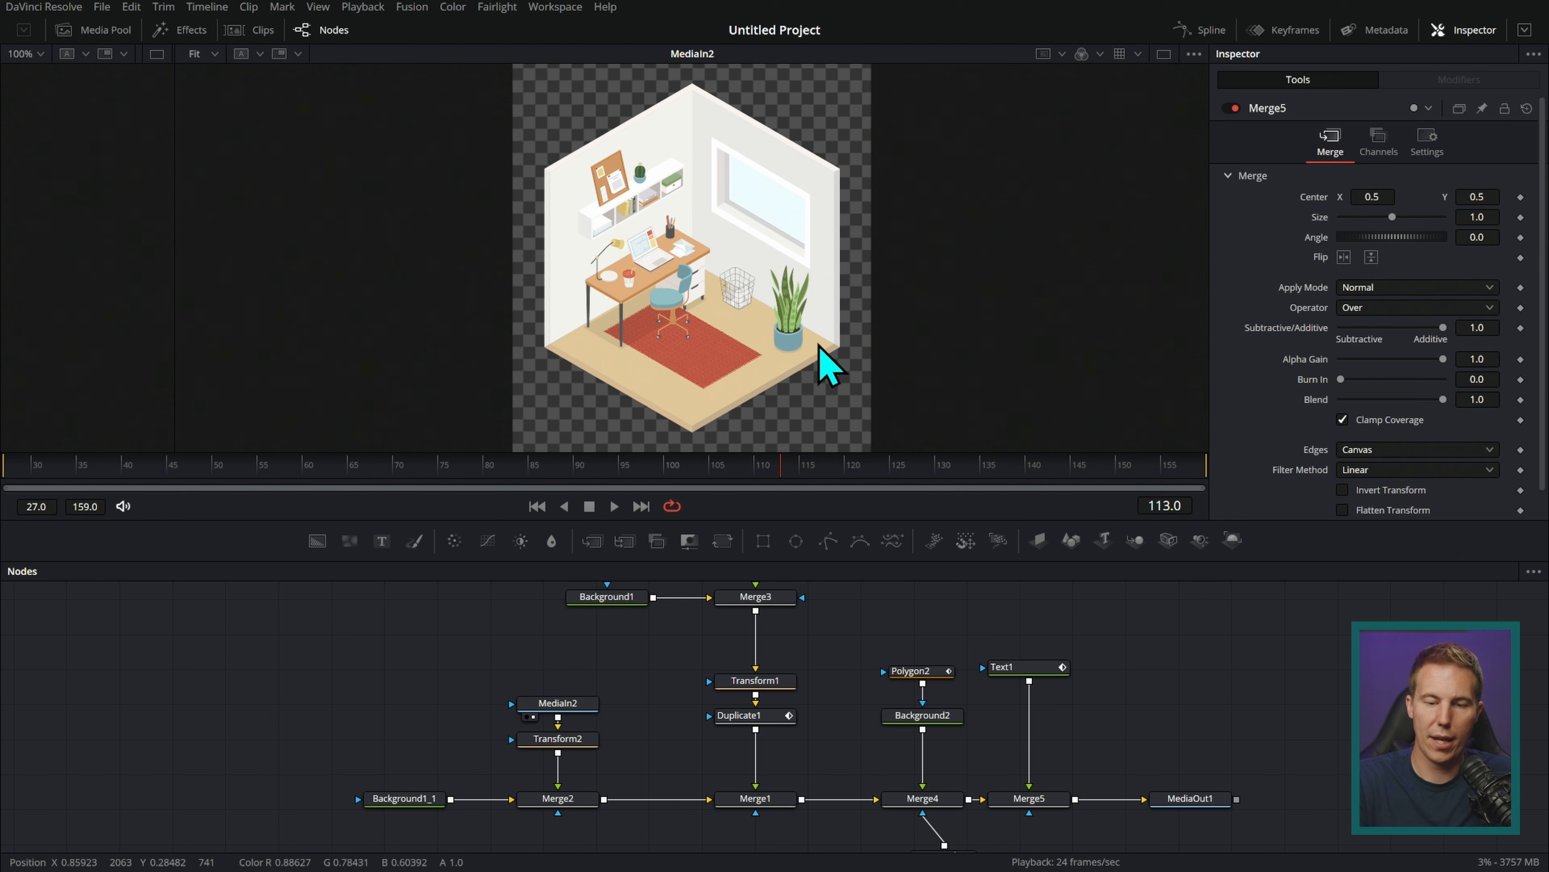
left_click_drag(573, 738, 862, 275)
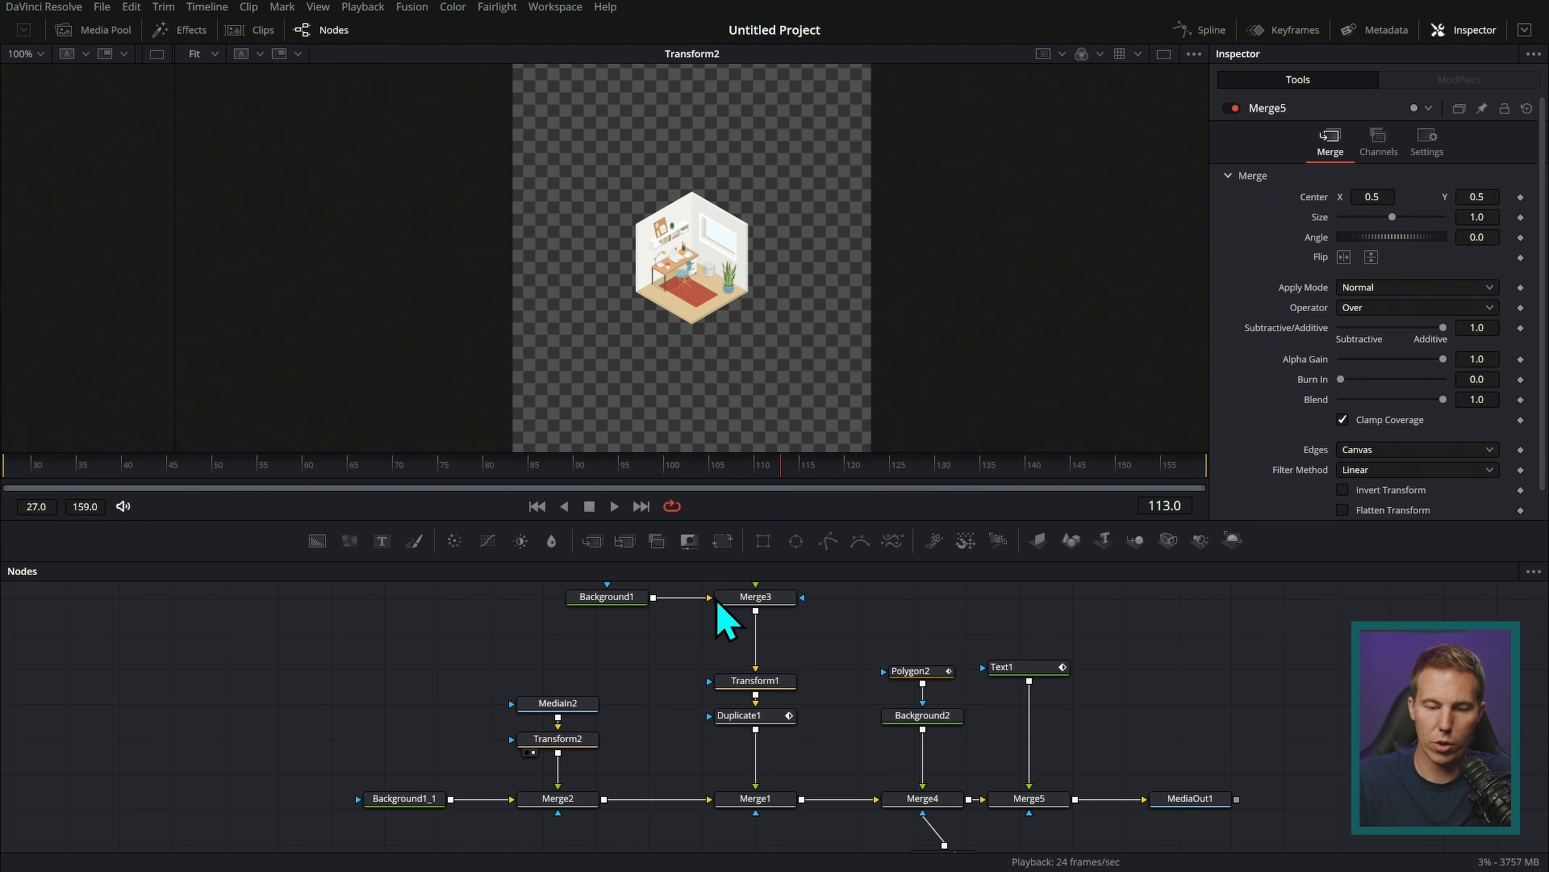
left_click_drag(583, 794, 883, 254)
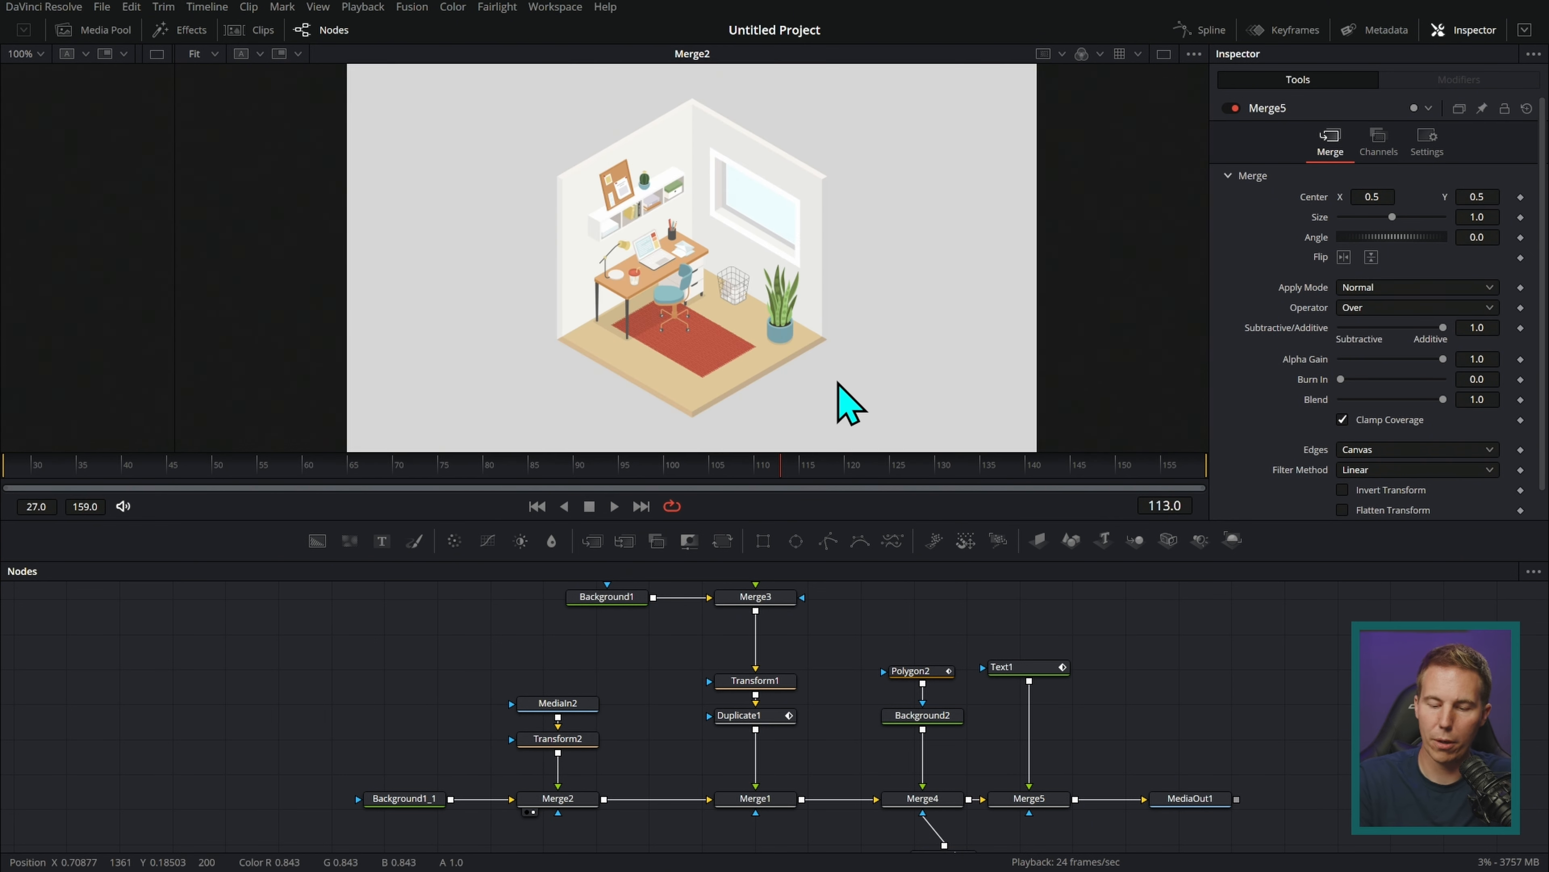
View the cat branch's MediaIn1 and BrightnessContrast1 nodes in the viewer
left_click_drag(839, 644, 790, 744)
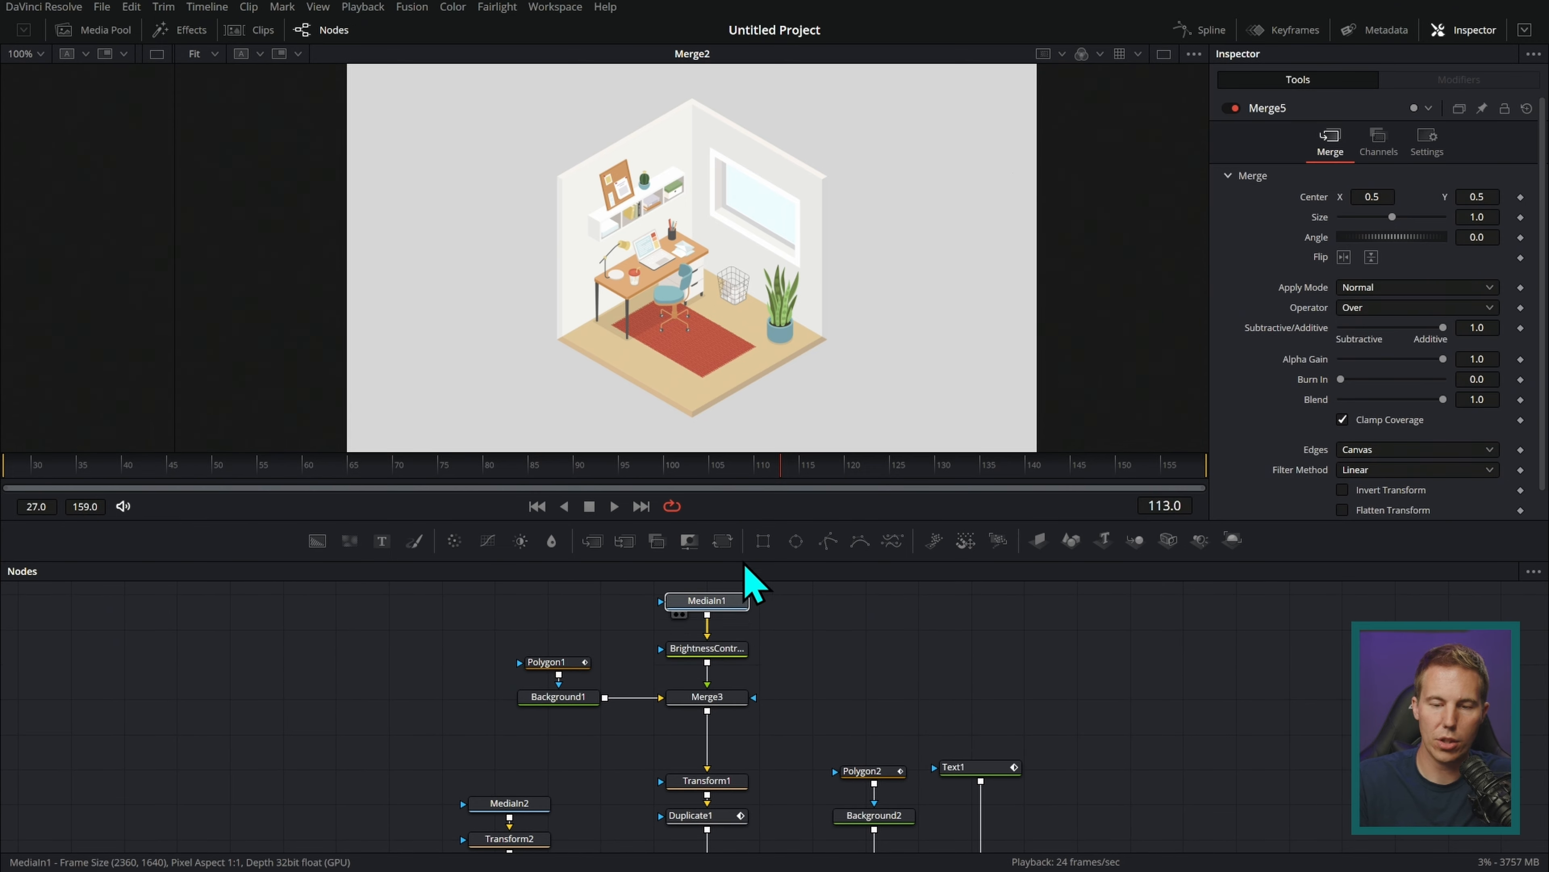
left_click_drag(733, 616, 906, 336)
left_click_drag(732, 658, 969, 284)
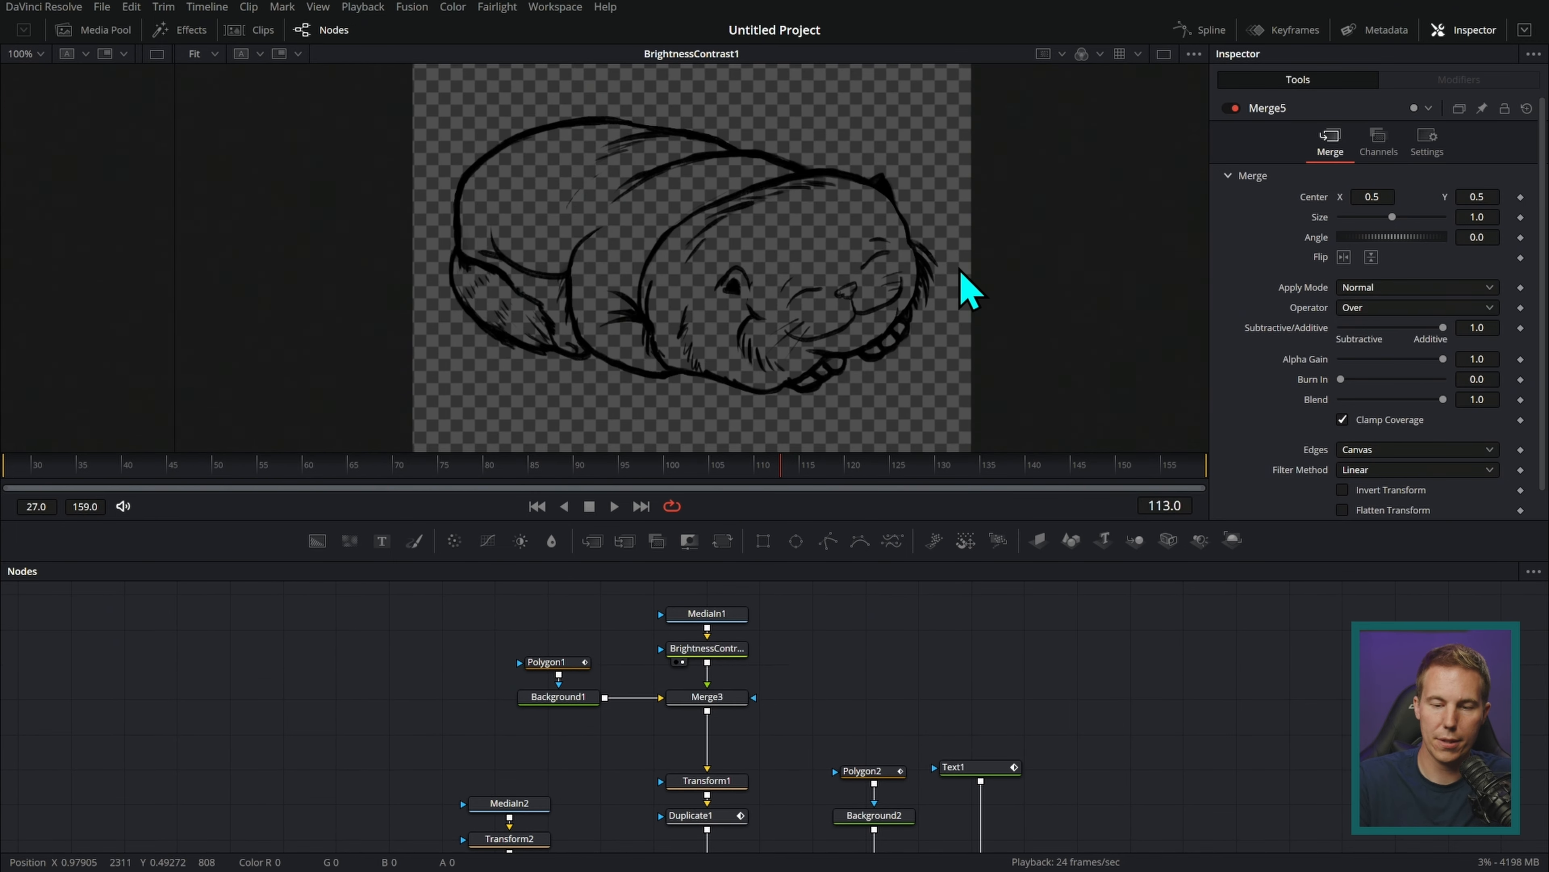
On BrightnessContrast1, have Pre-Divide / Post-Multiply enabled and set Low to 0.272, then display Merge3 in the viewer
left_click(735, 651)
left_click(1342, 413)
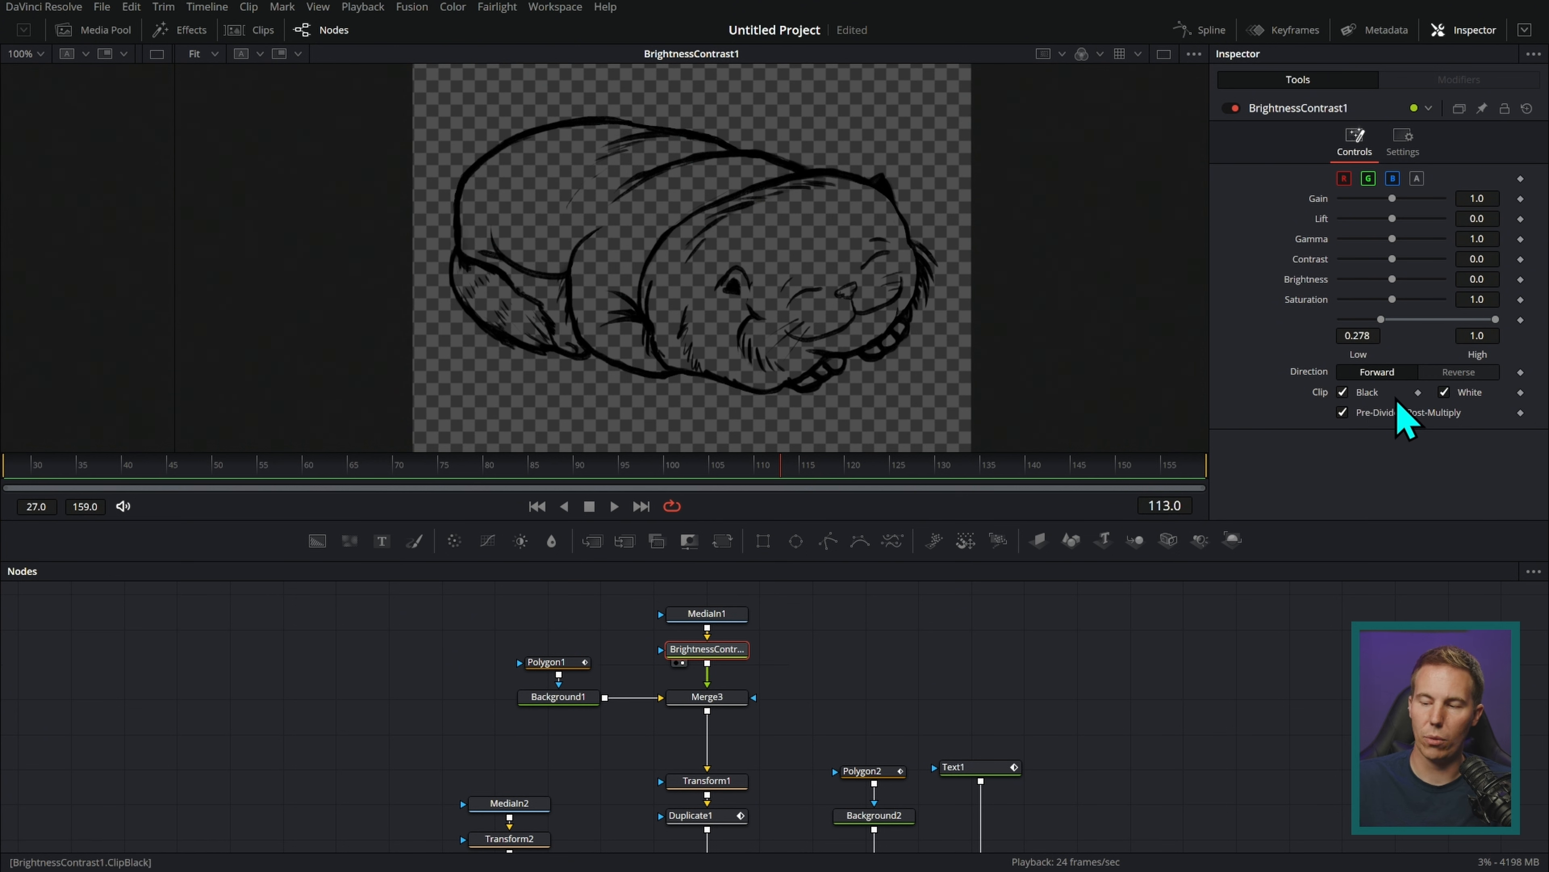
mouse_move(1374, 315)
left_mouse_down()
mouse_move(1341, 330)
mouse_move(1360, 335)
left_mouse_up()
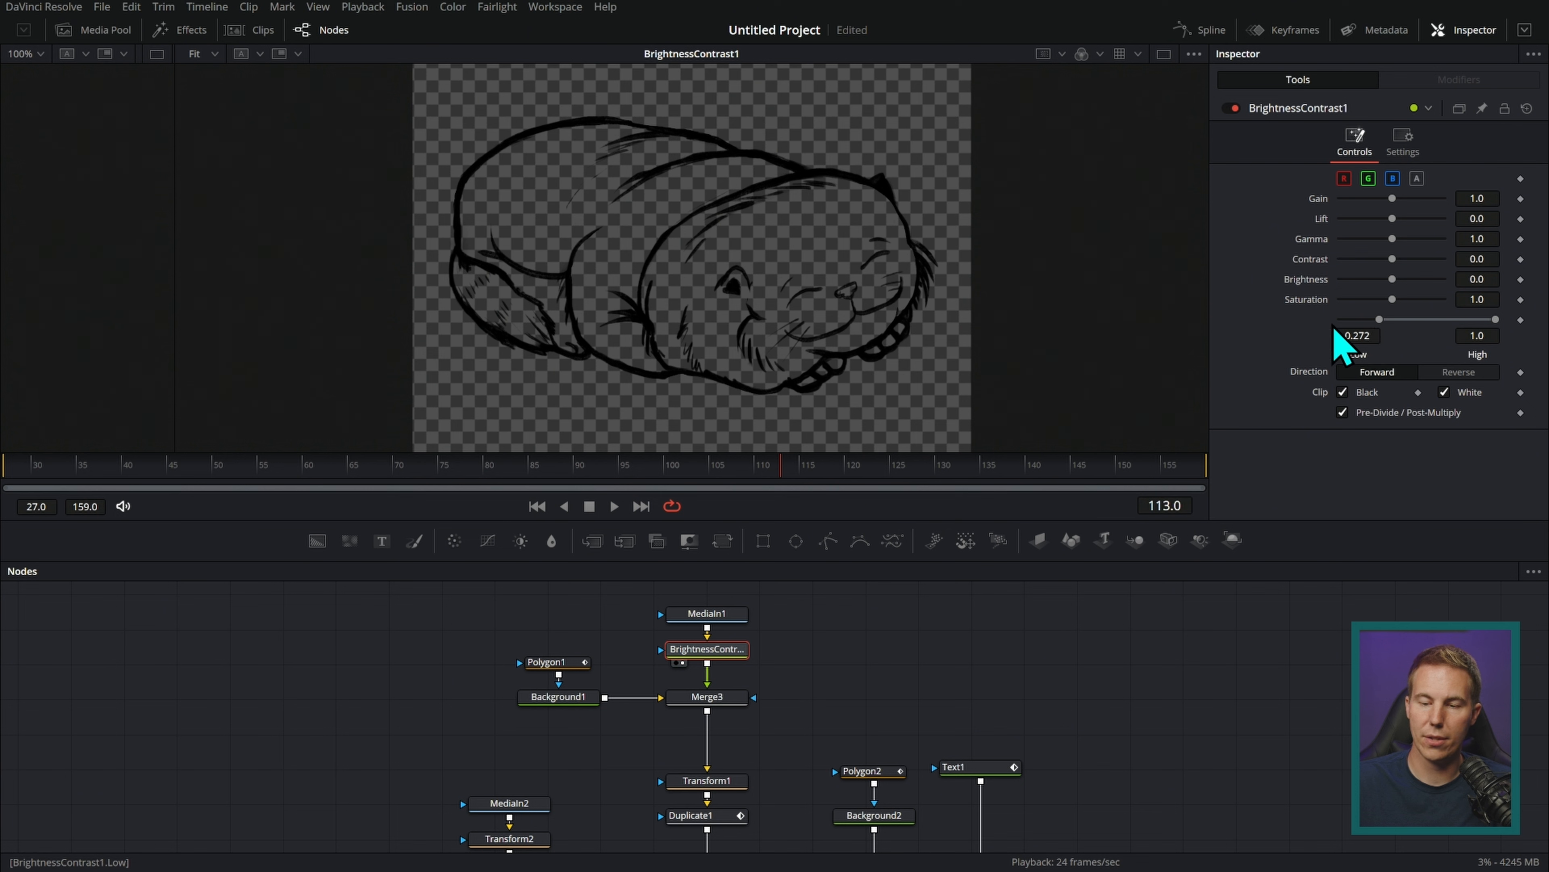
mouse_move(721, 698)
left_mouse_down()
mouse_move(753, 615)
mouse_move(1062, 135)
left_mouse_up()
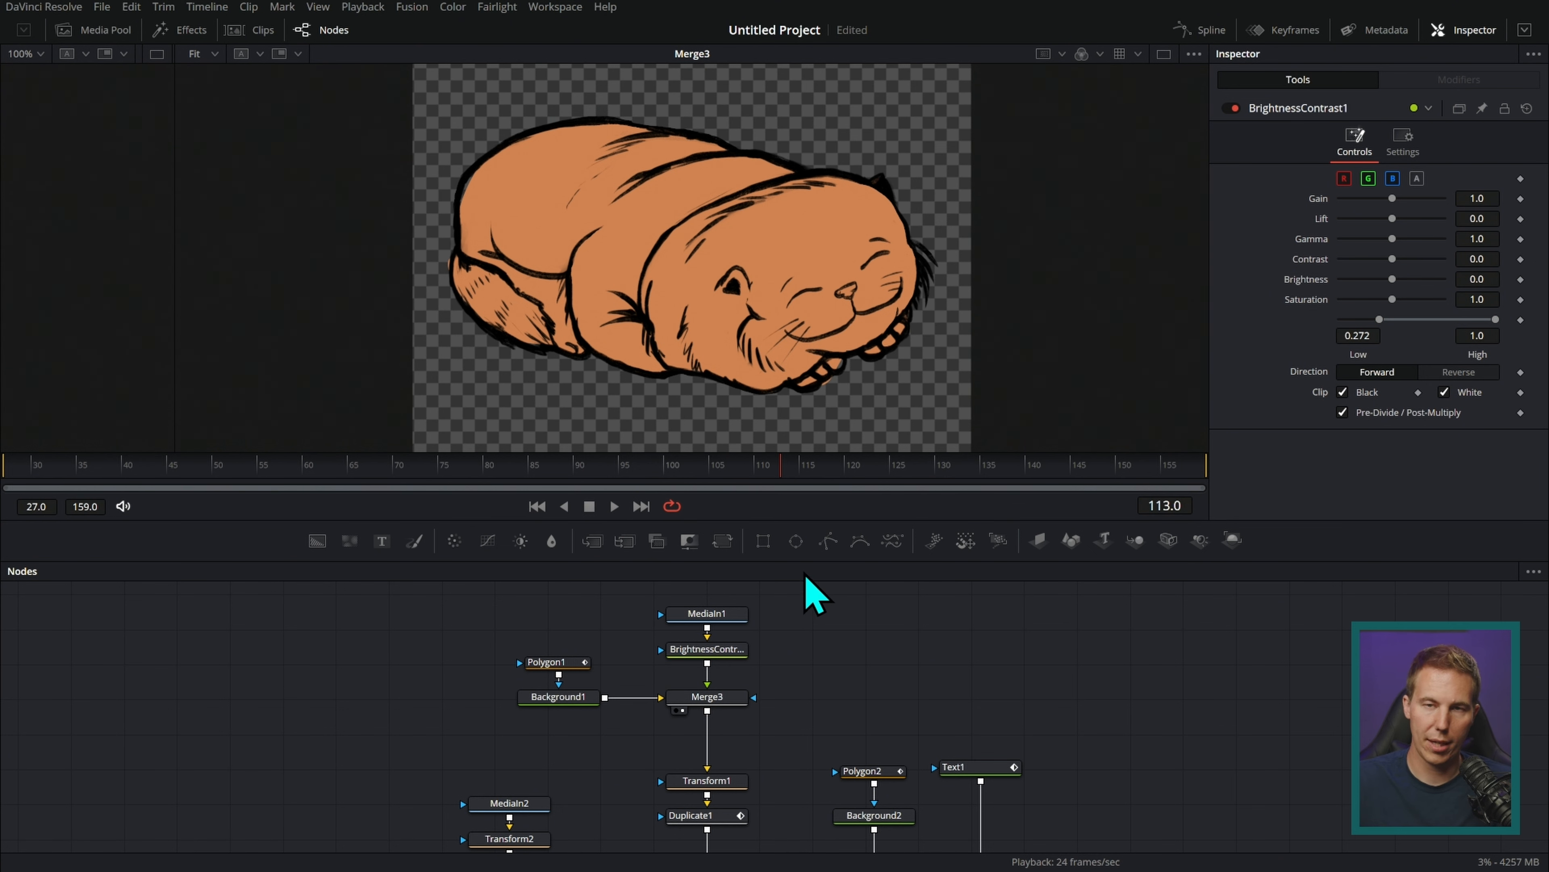
Copy the coloured cat's nodes from Main_Color through Line_Art and Merge7 in clip 10, and open the office composition in clip 13
left_click(257, 32)
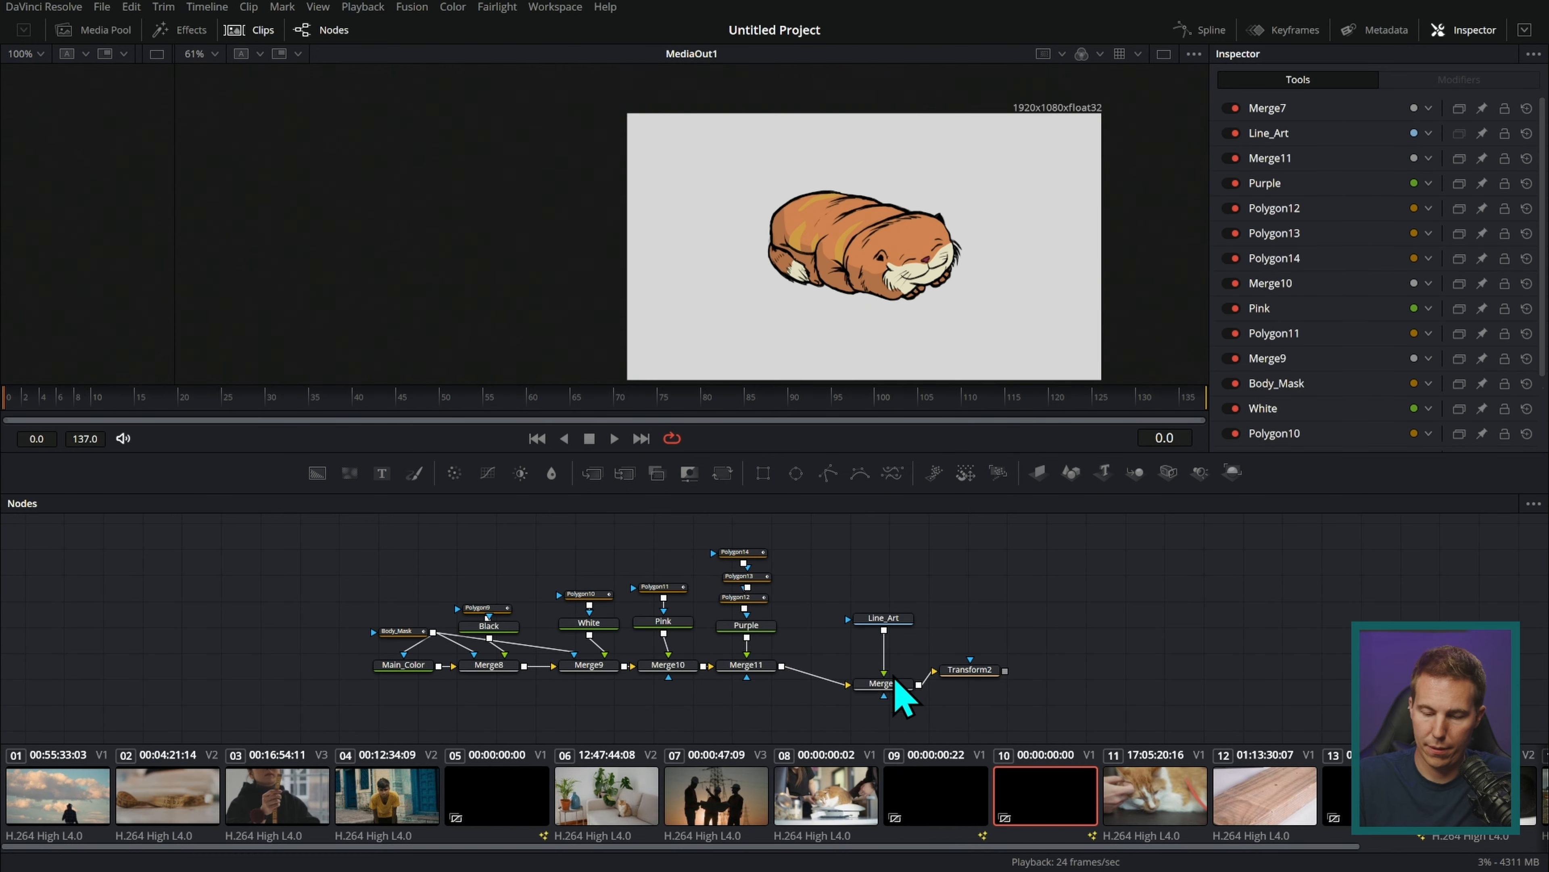
left_click_drag(897, 687, 1010, 360)
left_click_drag(345, 565, 918, 743)
left_click_drag(334, 533, 911, 720)
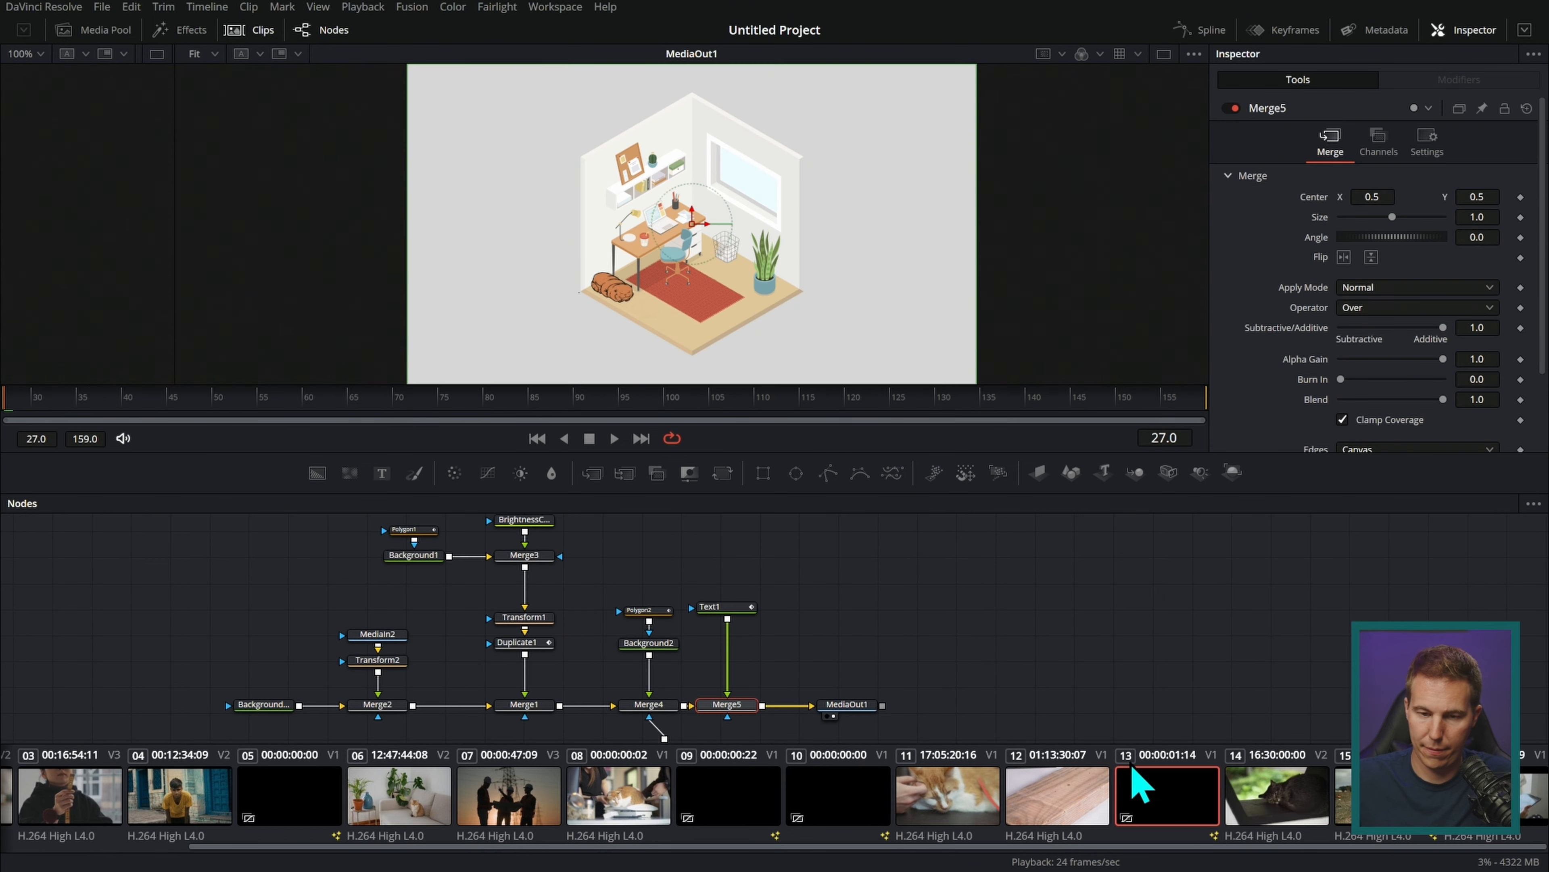
Replace the old cat nodes, MediaIn1 through Merge3, with the copied coloured cat nodes and connect Merge7 to Transform1
left_click_drag(910, 622, 1155, 740)
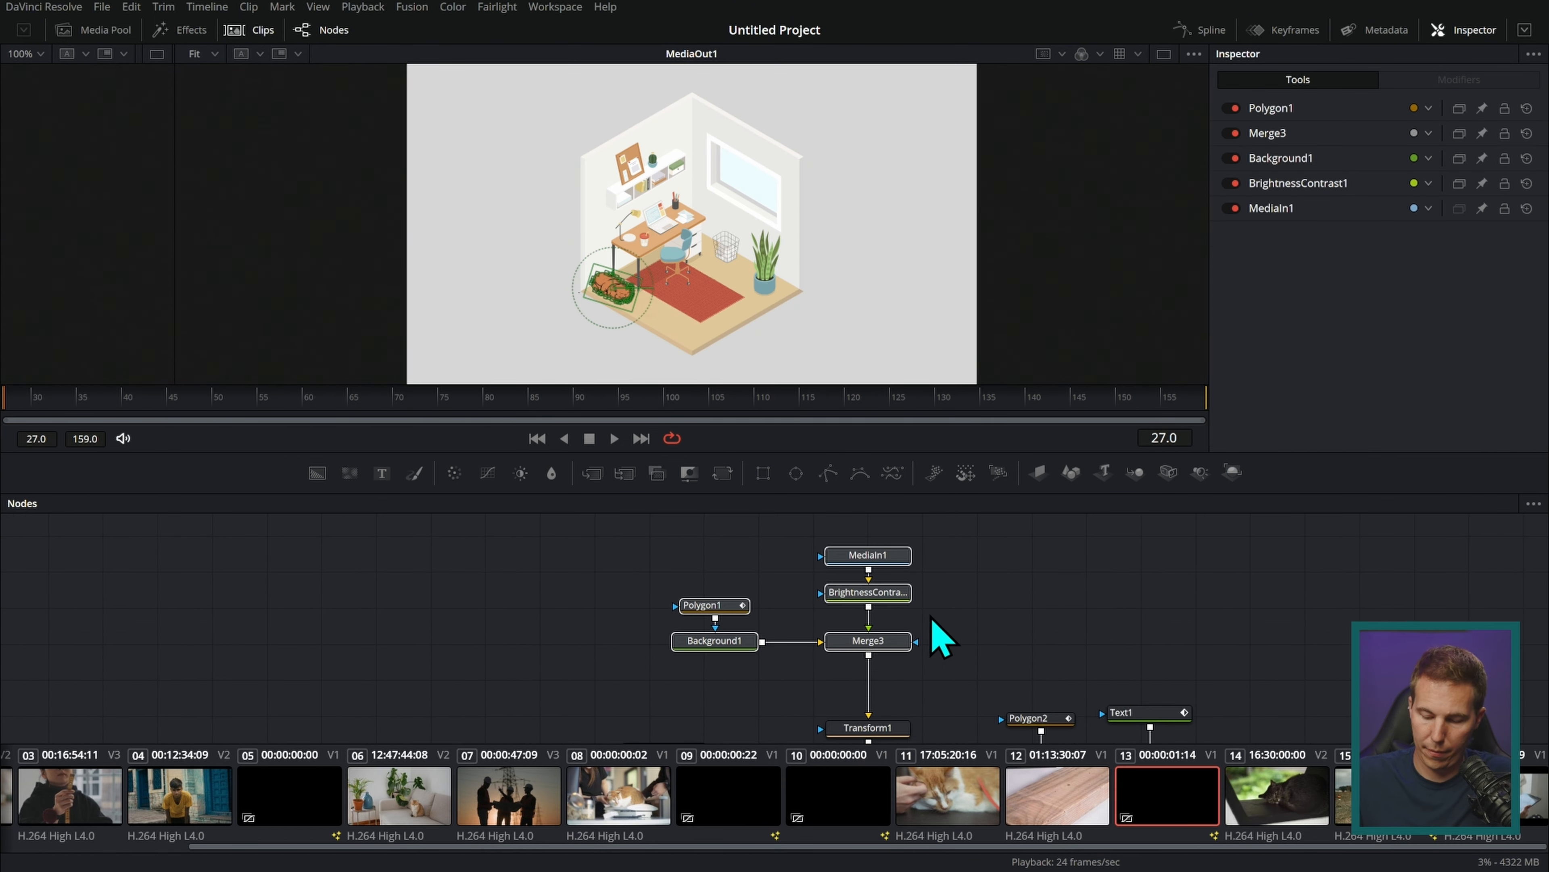
key("Delete")
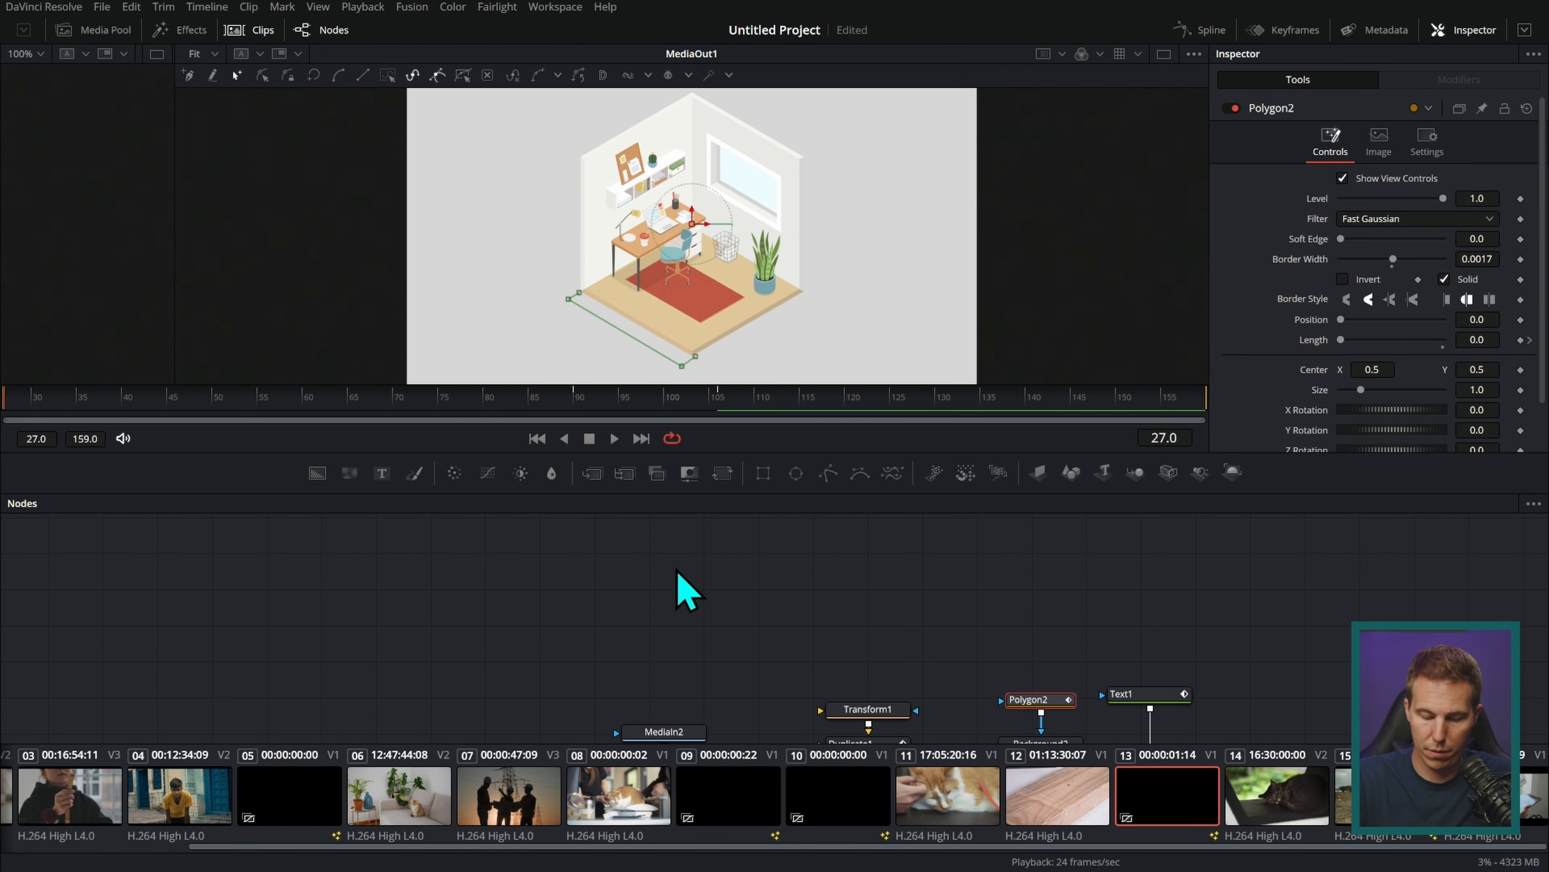
key("ctrl+v")
left_click_drag(1002, 704, 884, 708)
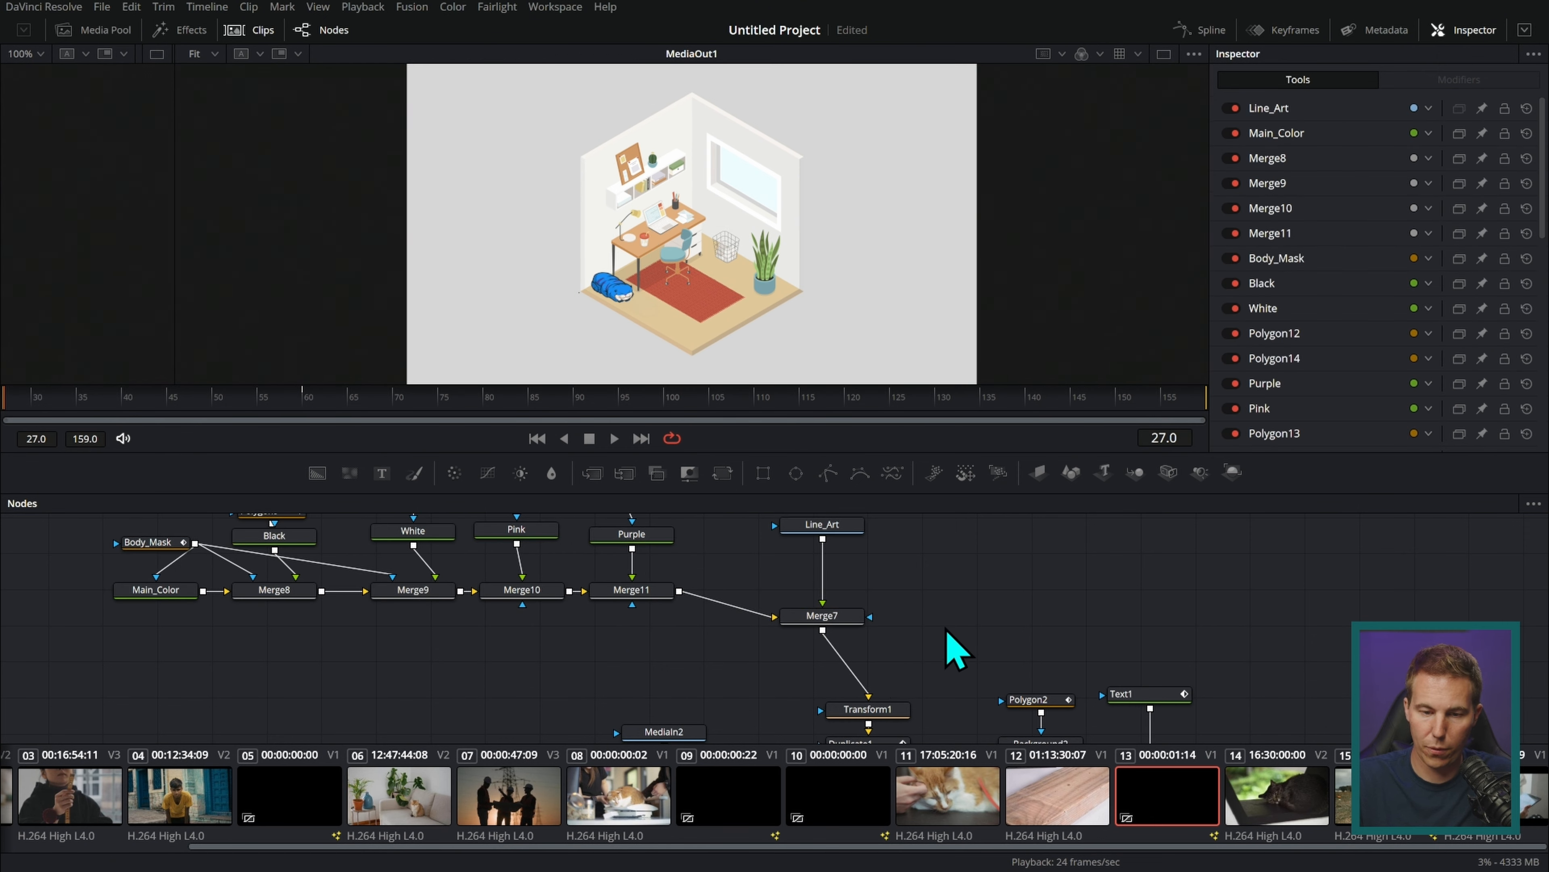
Hide the clip thumbnails and move the pasted cat nodes so Merge7 sits directly above Transform1
left_click_drag(1002, 538, 421, 714)
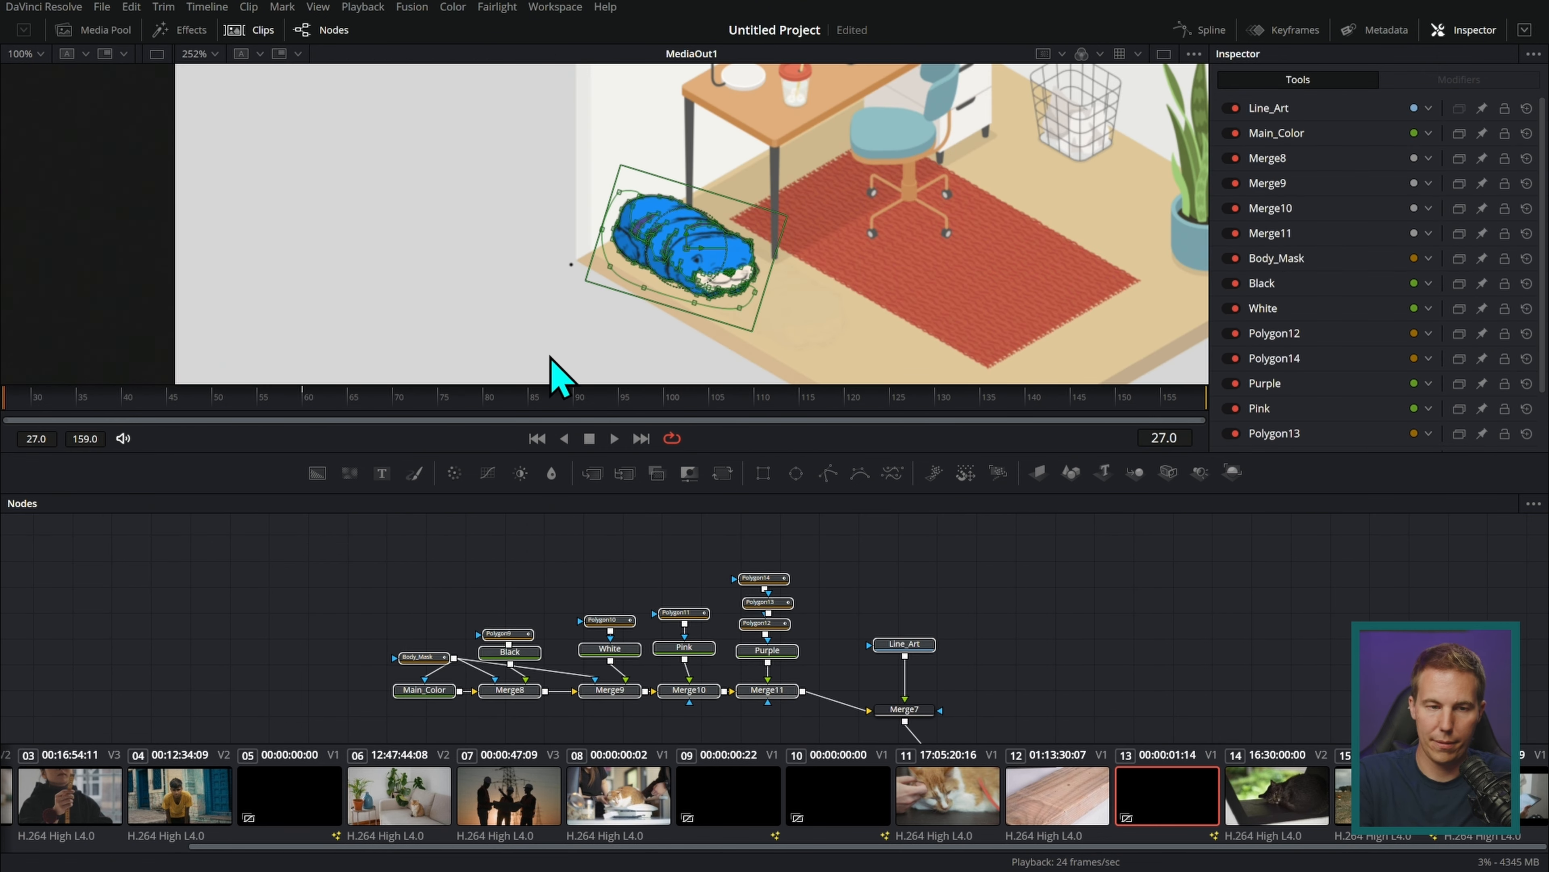
left_click(250, 39)
left_click_drag(940, 519, 958, 422)
left_click(932, 688, "alt")
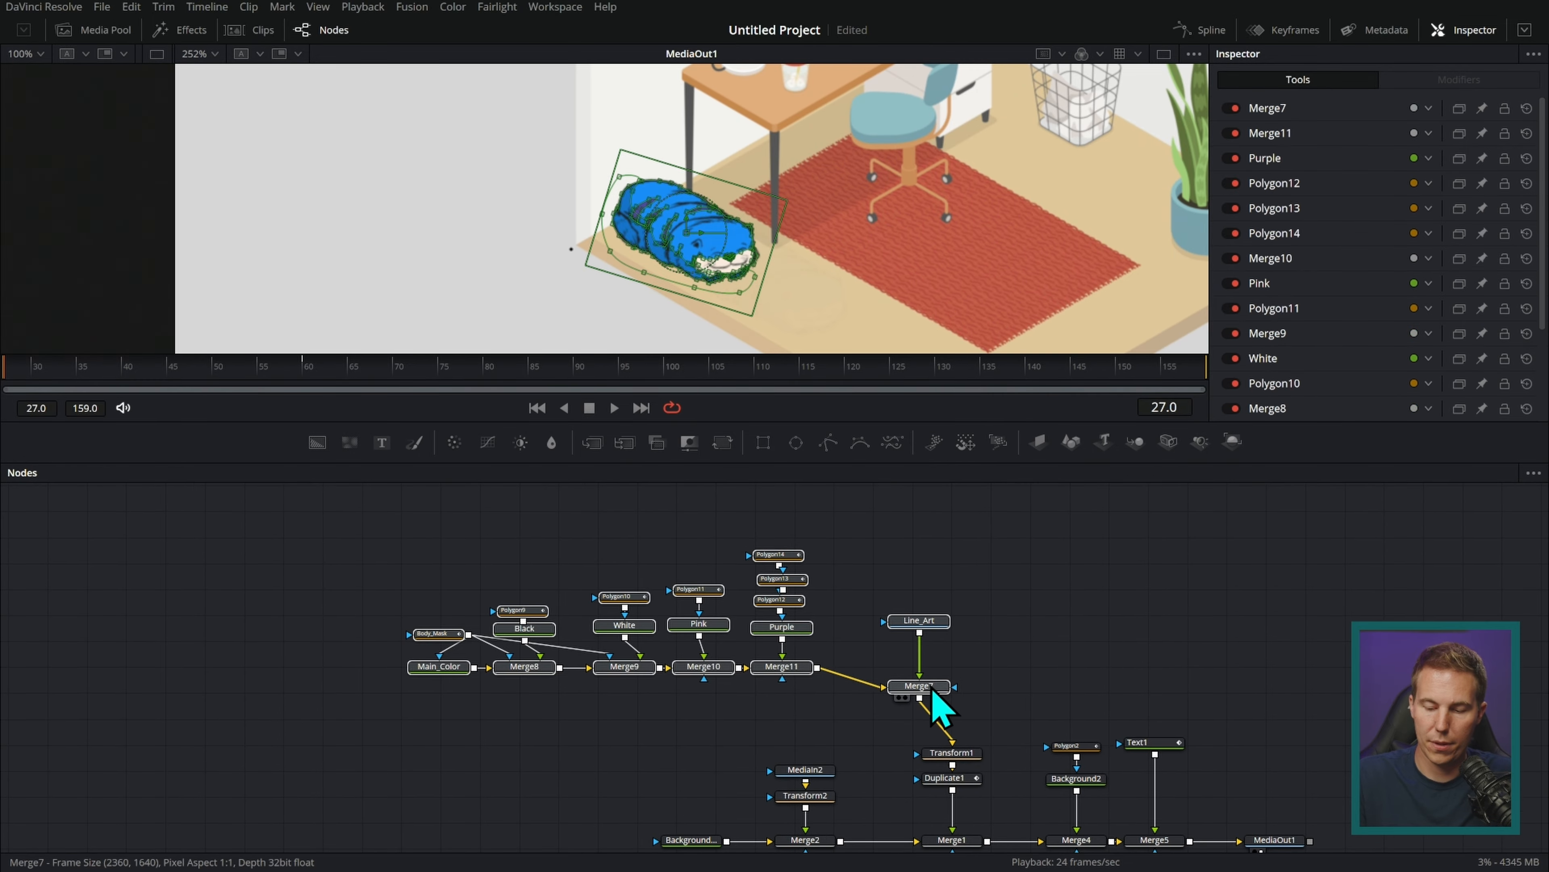
left_click_drag(931, 688, 964, 614)
left_click(986, 689)
Examine the cat's placement by displaying Transform1 on its own and then Merge1 over the office room
left_click_drag(969, 755, 970, 669)
scroll(1000, 679, "up", 5)
left_click(951, 705)
key("1")
scroll(962, 260, "down", 4)
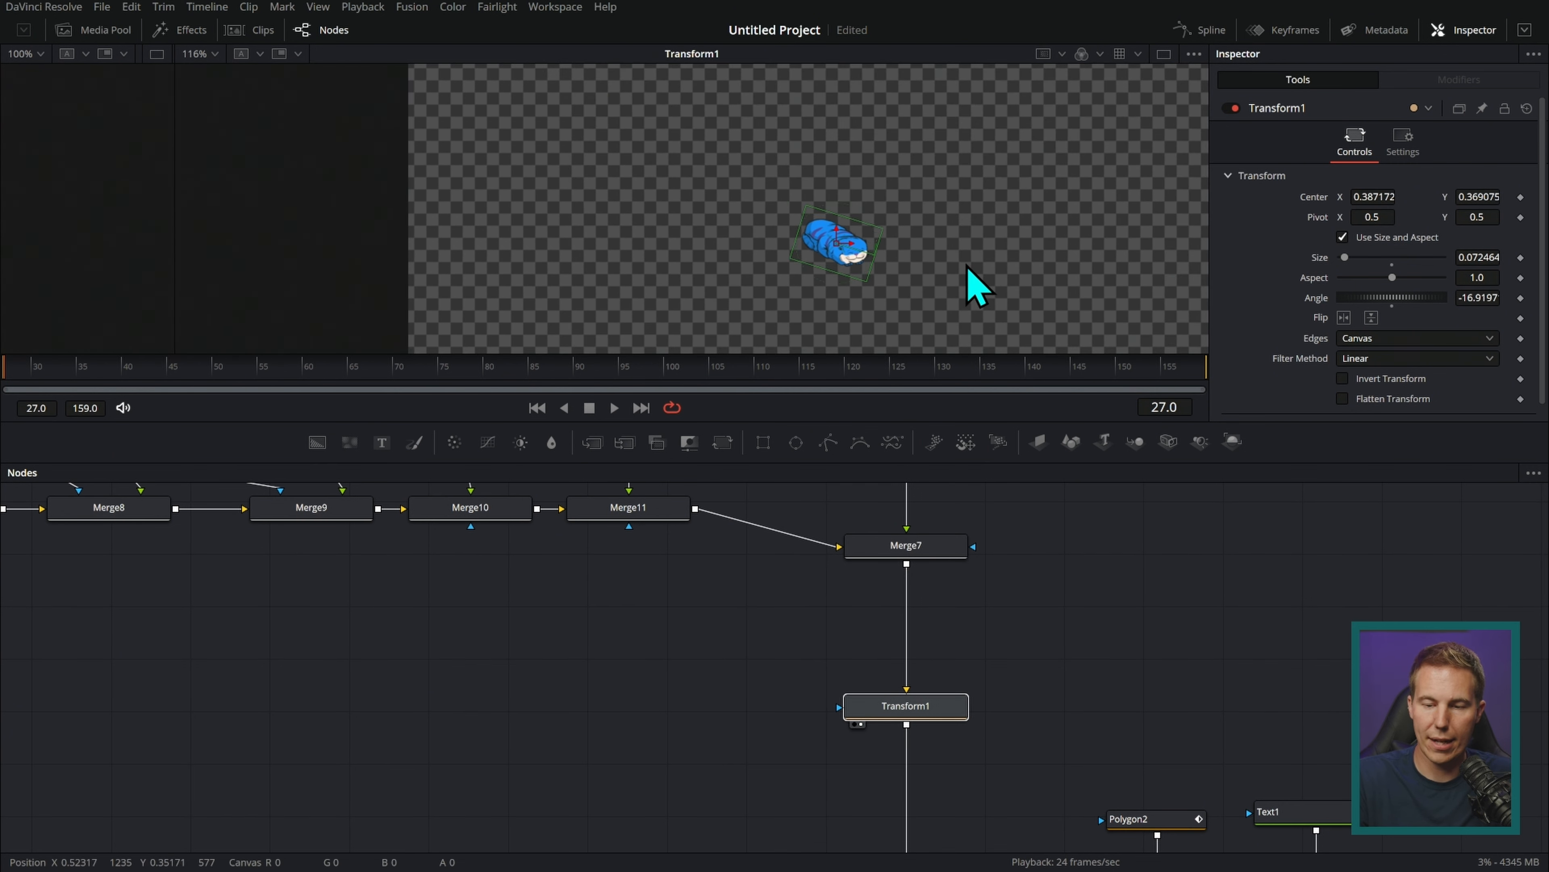
left_click_drag(967, 265, 948, 265)
left_click_drag(1004, 605, 1004, 498)
left_click_drag(990, 694, 975, 661)
left_click_drag(976, 660, 977, 650)
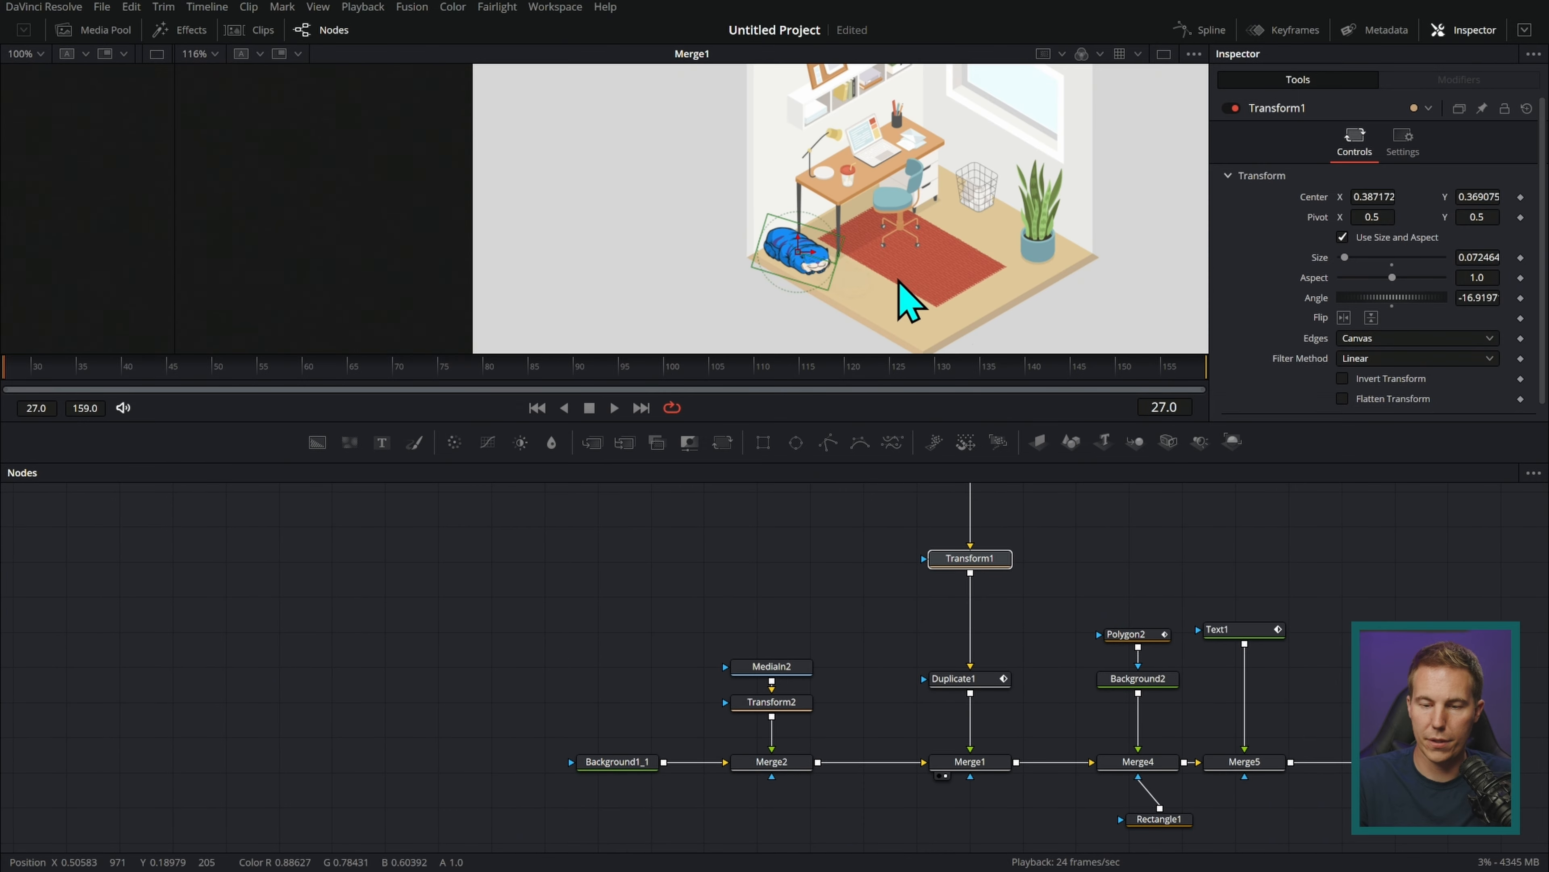
scroll(909, 293, "up", 3)
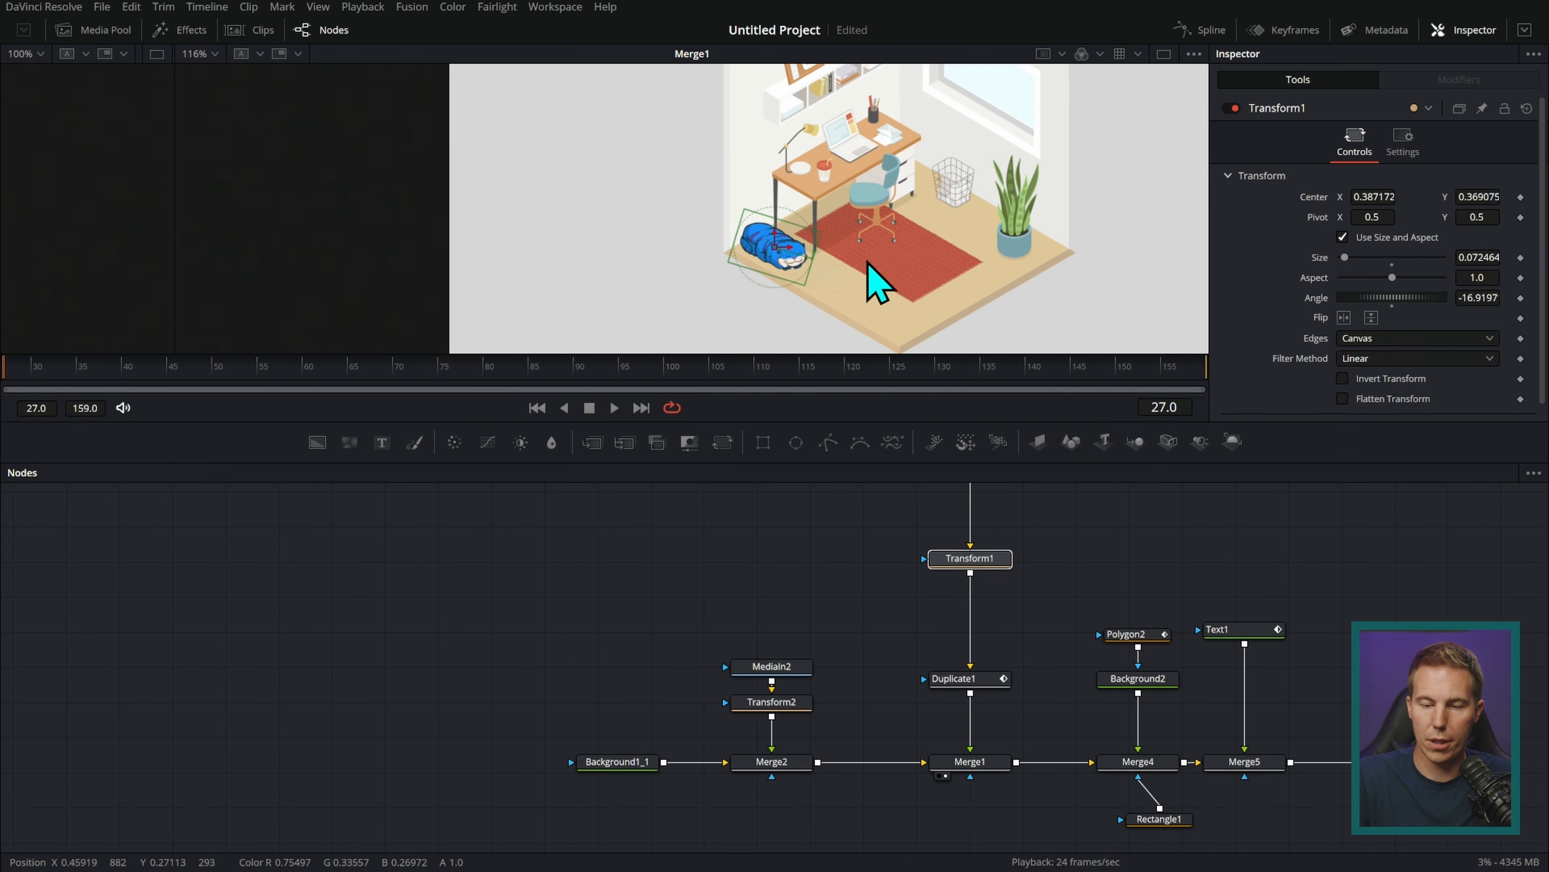
Display Duplicate1 in the viewer and scrub to frame 115 to examine its animated copies
left_click(976, 678)
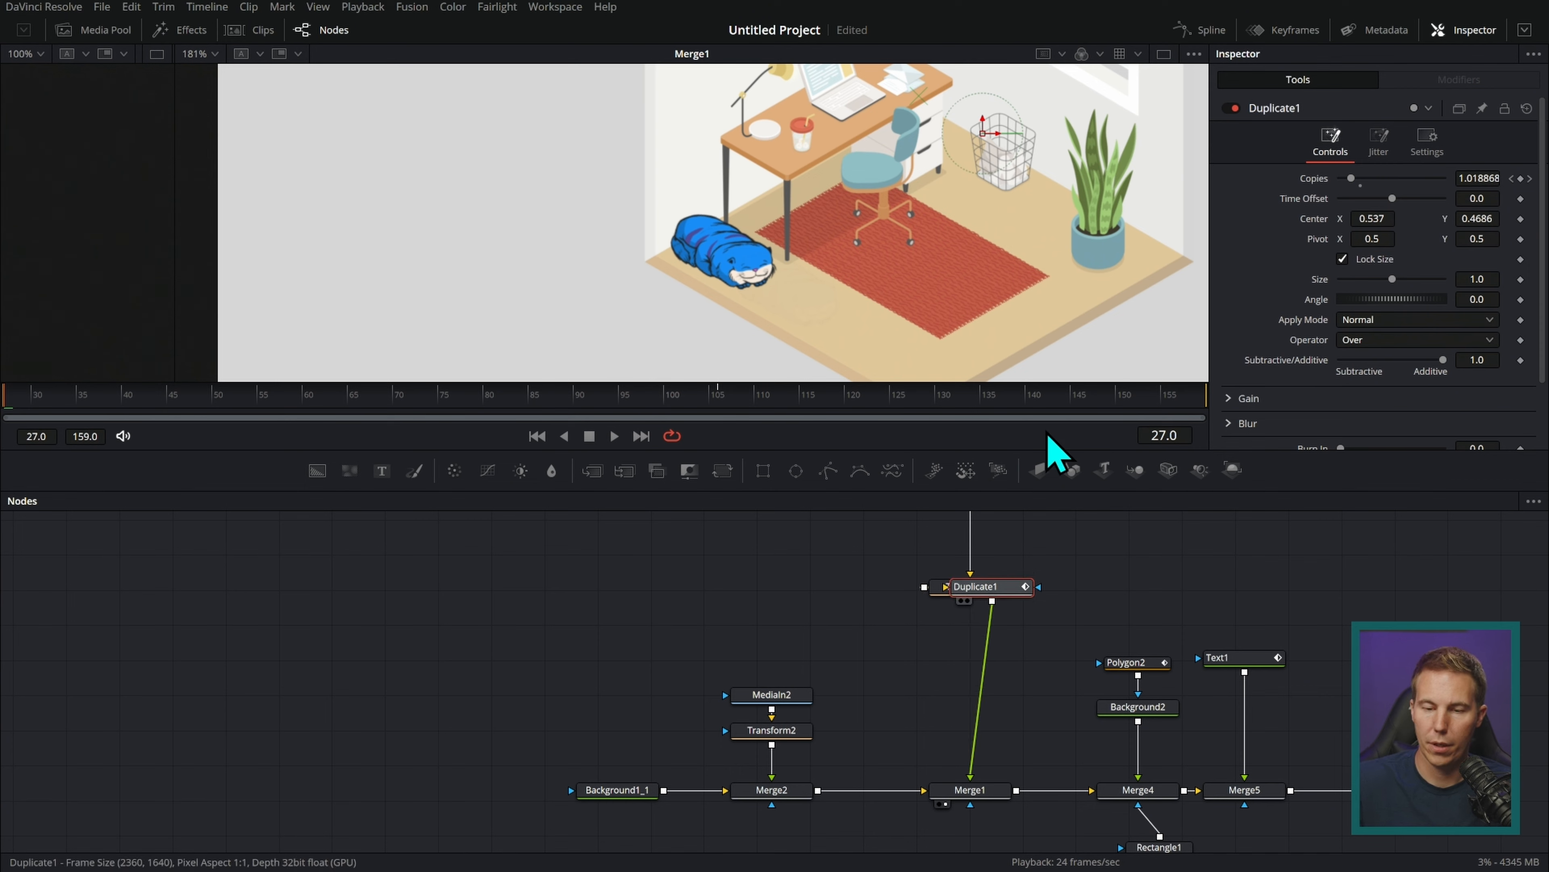
key("1")
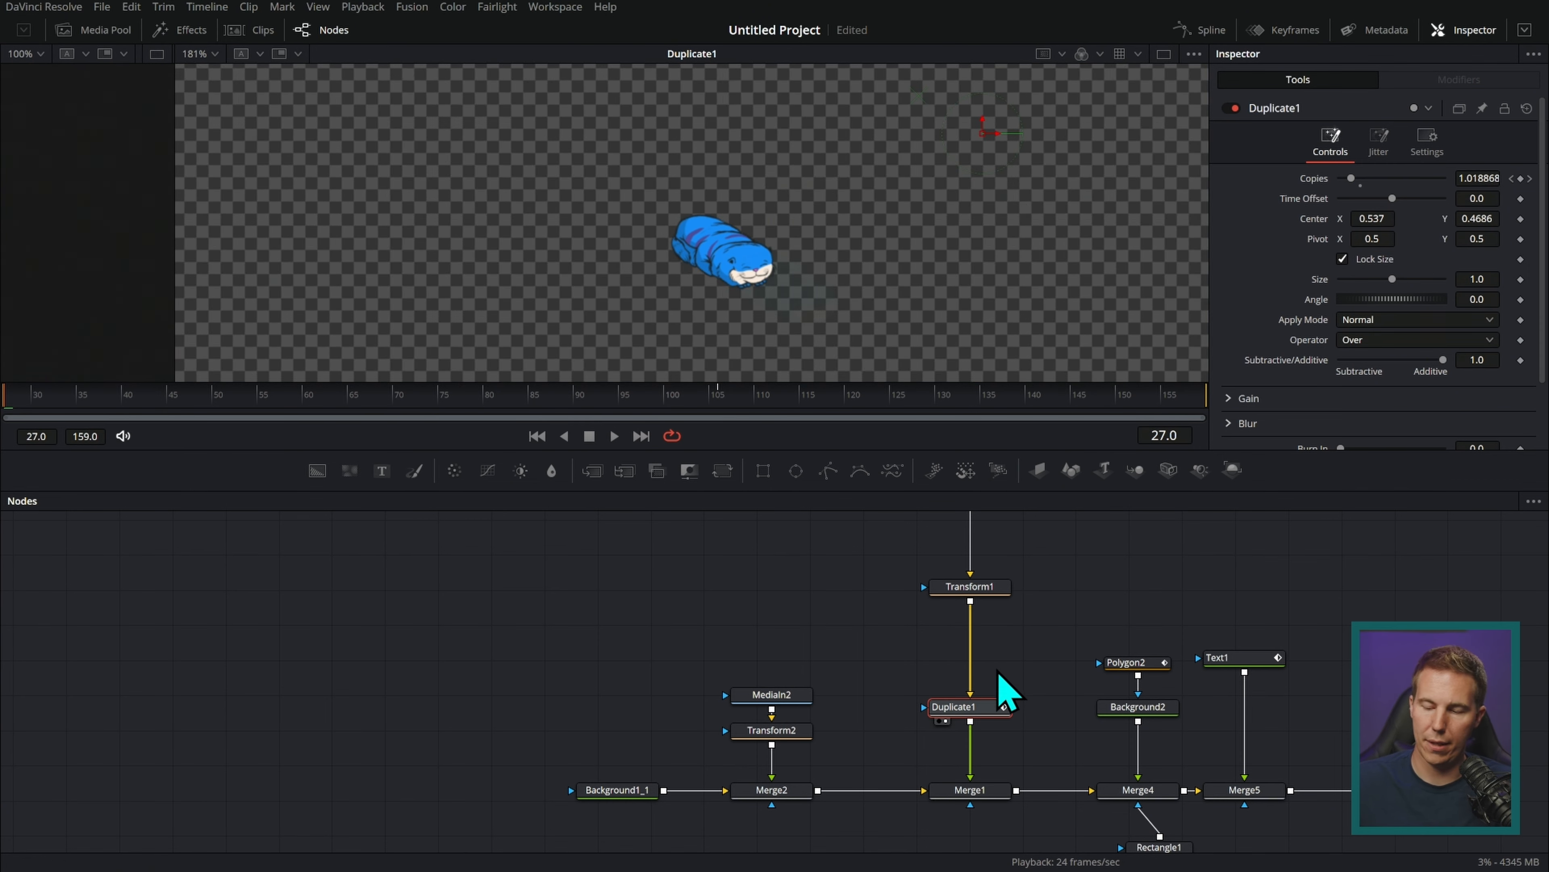
left_click_drag(128, 421, 799, 404)
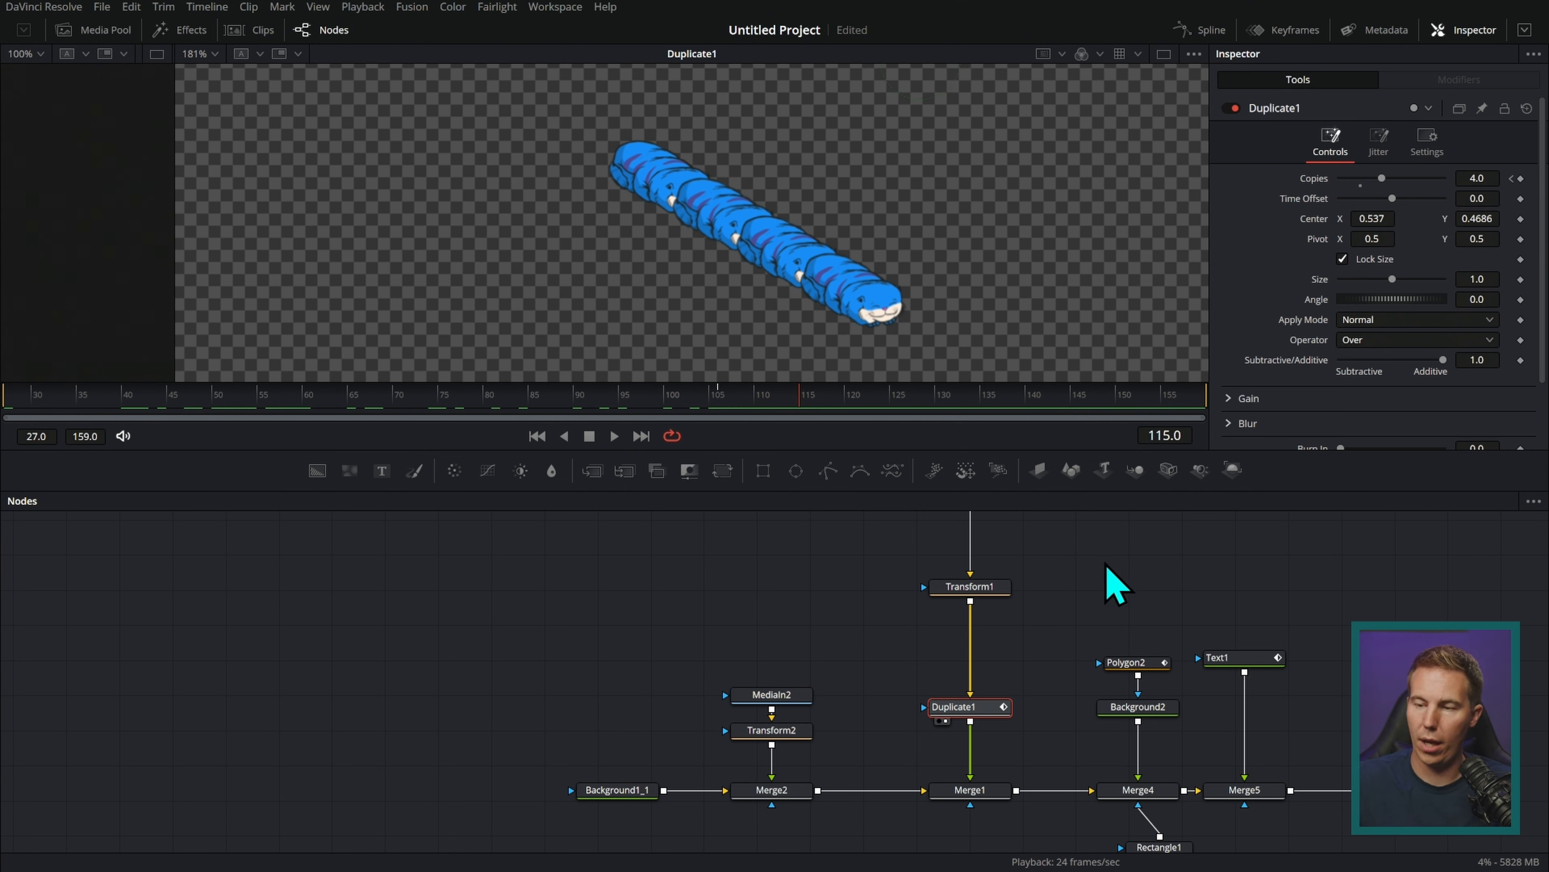
Set Duplicate1's Center X to 0.533 so the copied cats sit closer together
mouse_move(1481, 217)
left_mouse_down()
mouse_move(1498, 217)
mouse_move(1481, 216)
left_mouse_up()
left_click_drag(1372, 218, 1370, 218)
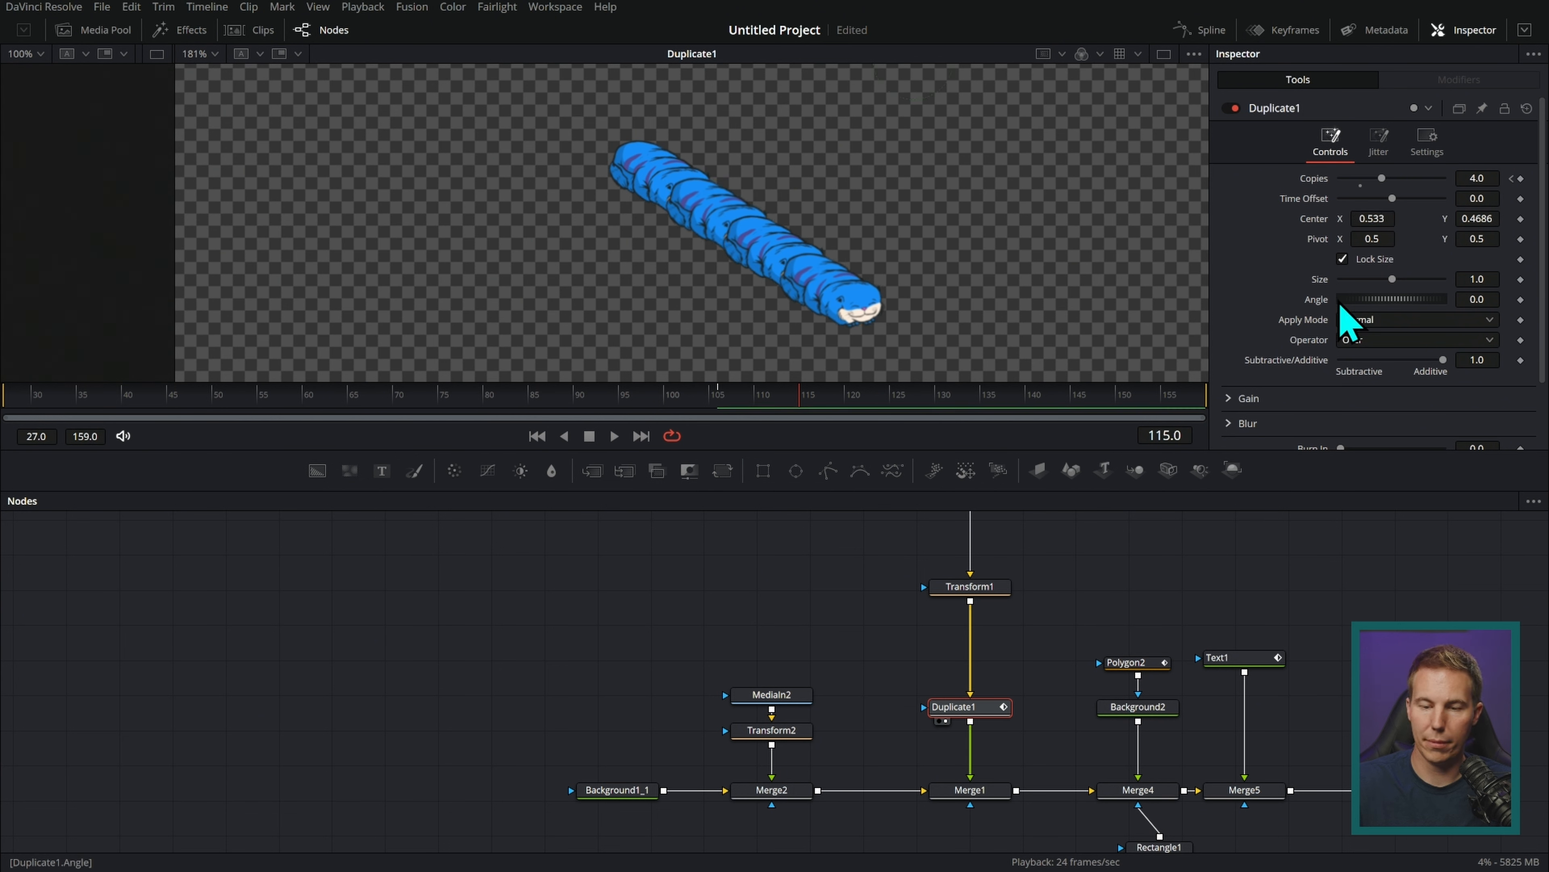
mouse_move(1383, 181)
left_mouse_down()
mouse_move(1359, 183)
mouse_move(1403, 190)
mouse_move(1359, 191)
mouse_move(1390, 192)
left_mouse_up()
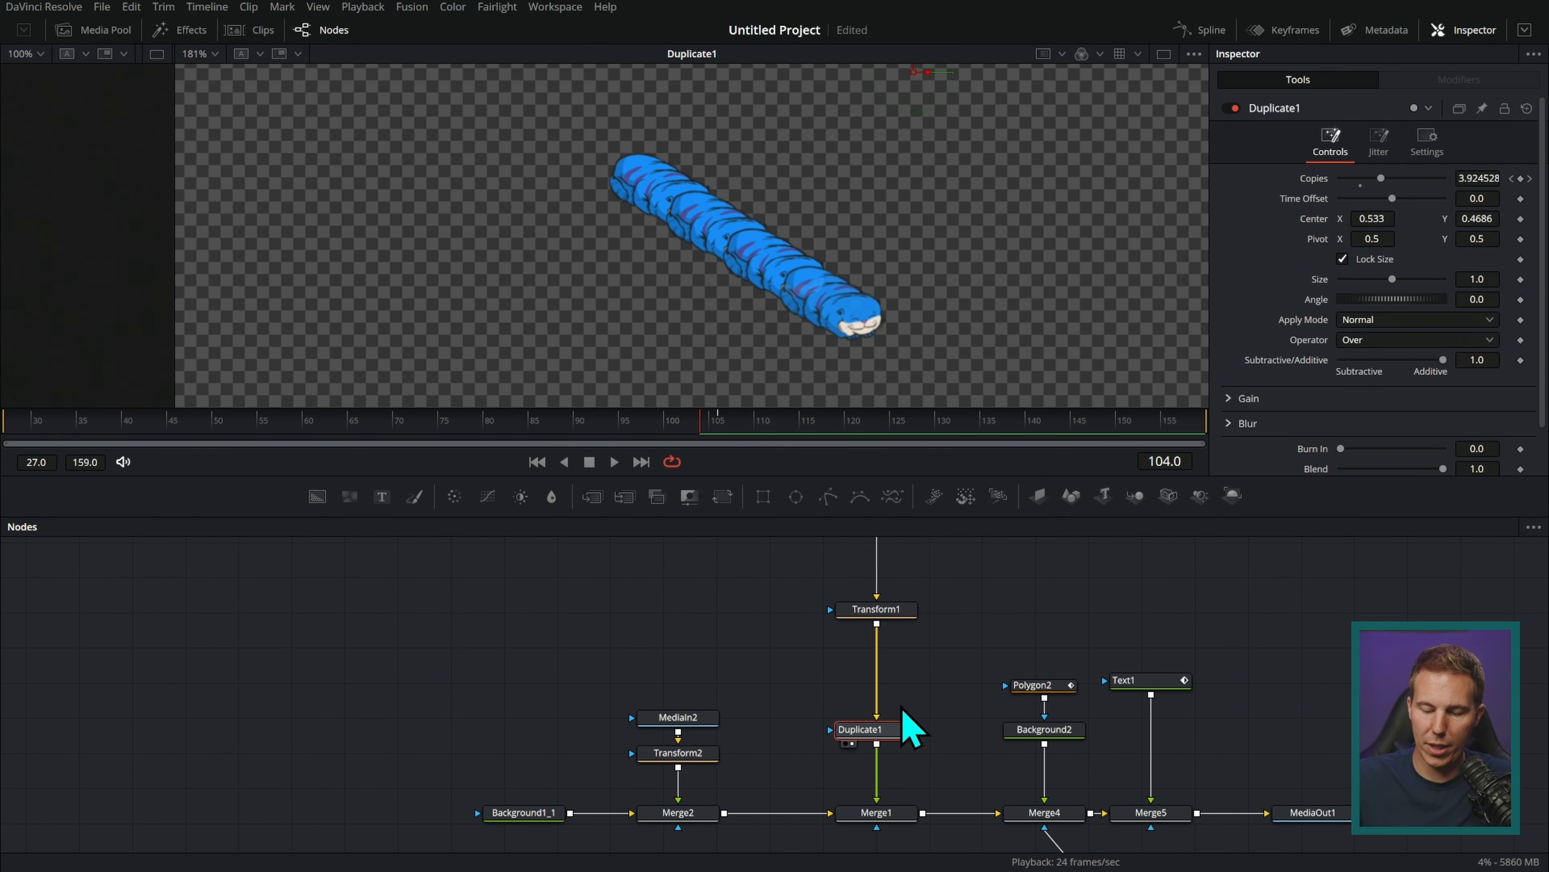
Display Merge1 and then Merge4 in the viewer, scrubbing to frame 110 to examine the measuring line
left_click_drag(876, 812, 1006, 391)
left_click_drag(697, 428, 644, 443)
left_click_drag(785, 746, 1013, 240)
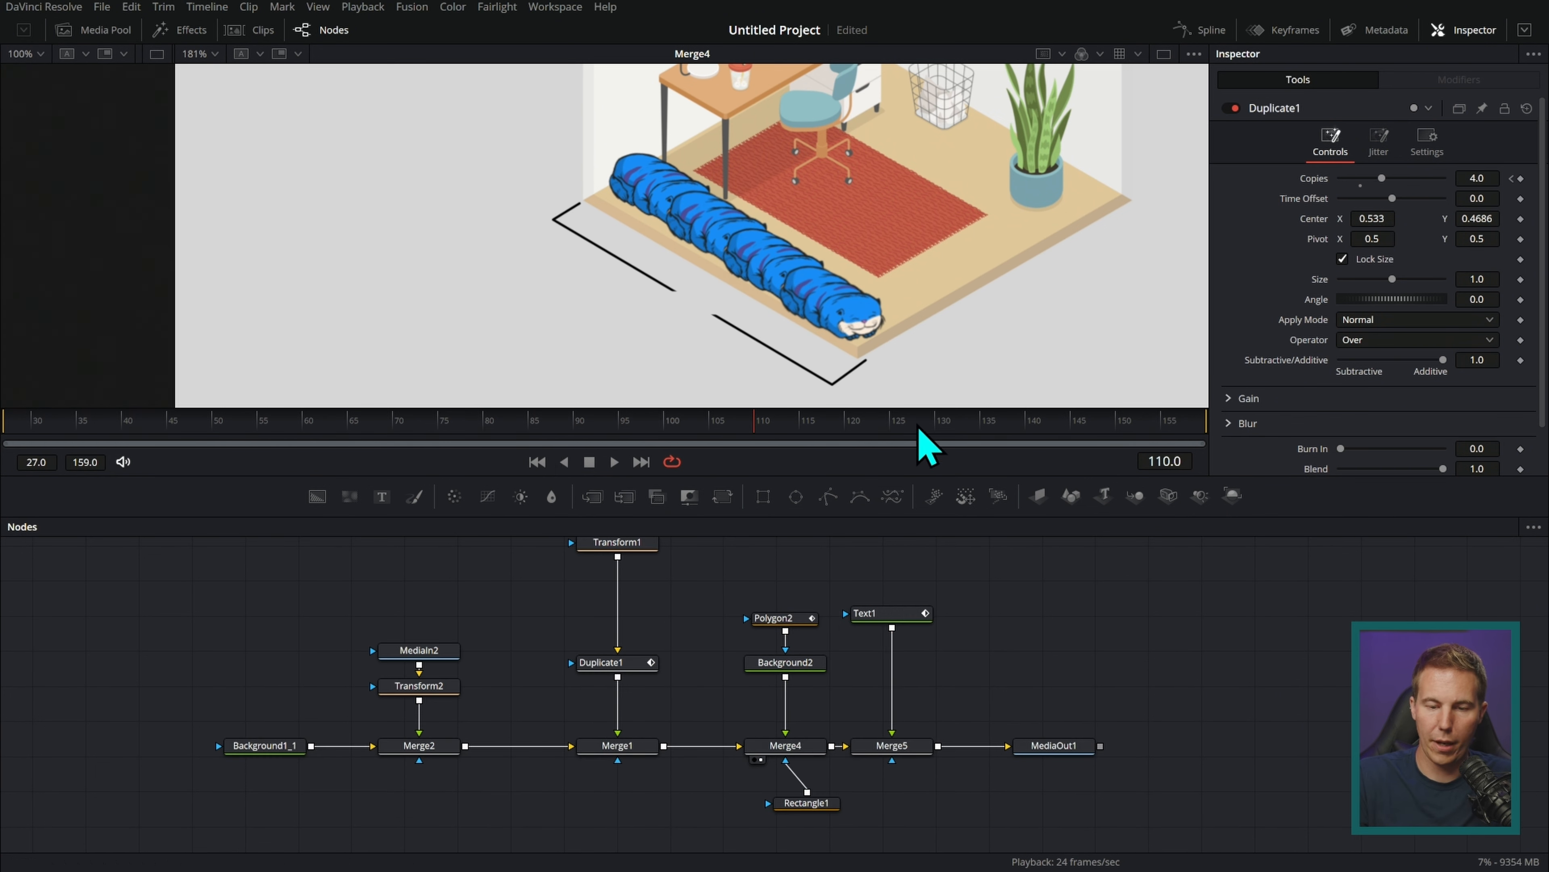
Examine Polygon2, Background2 and Text1 with the Rectangle1 mask detached from Merge4, and reattach the mask to Merge4
left_click(781, 618)
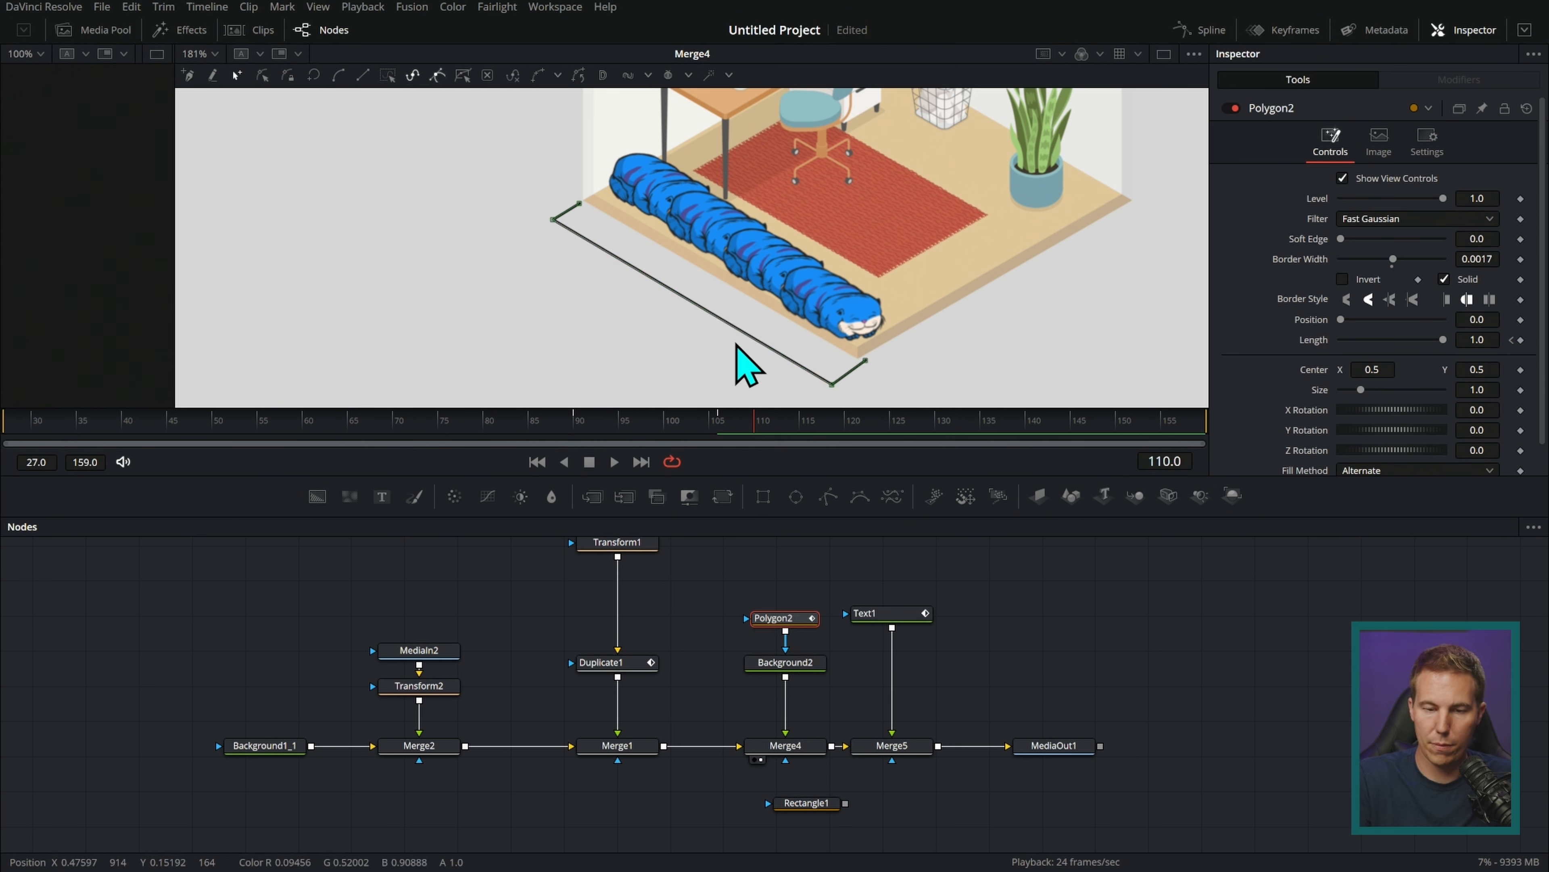
left_click(828, 651)
left_click(781, 618)
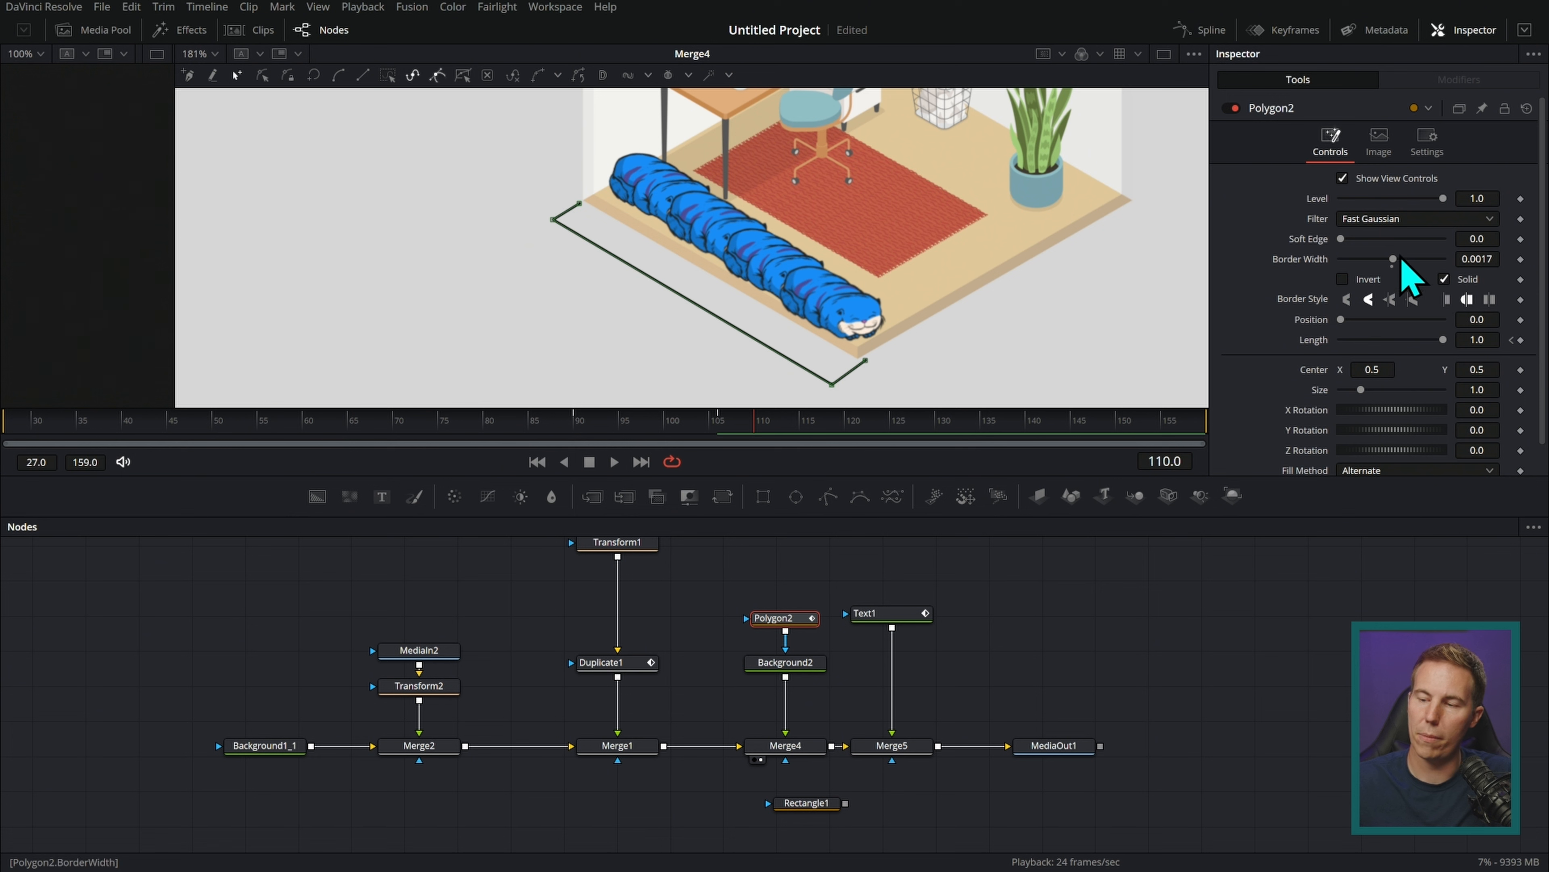
left_click_drag(793, 662, 932, 351)
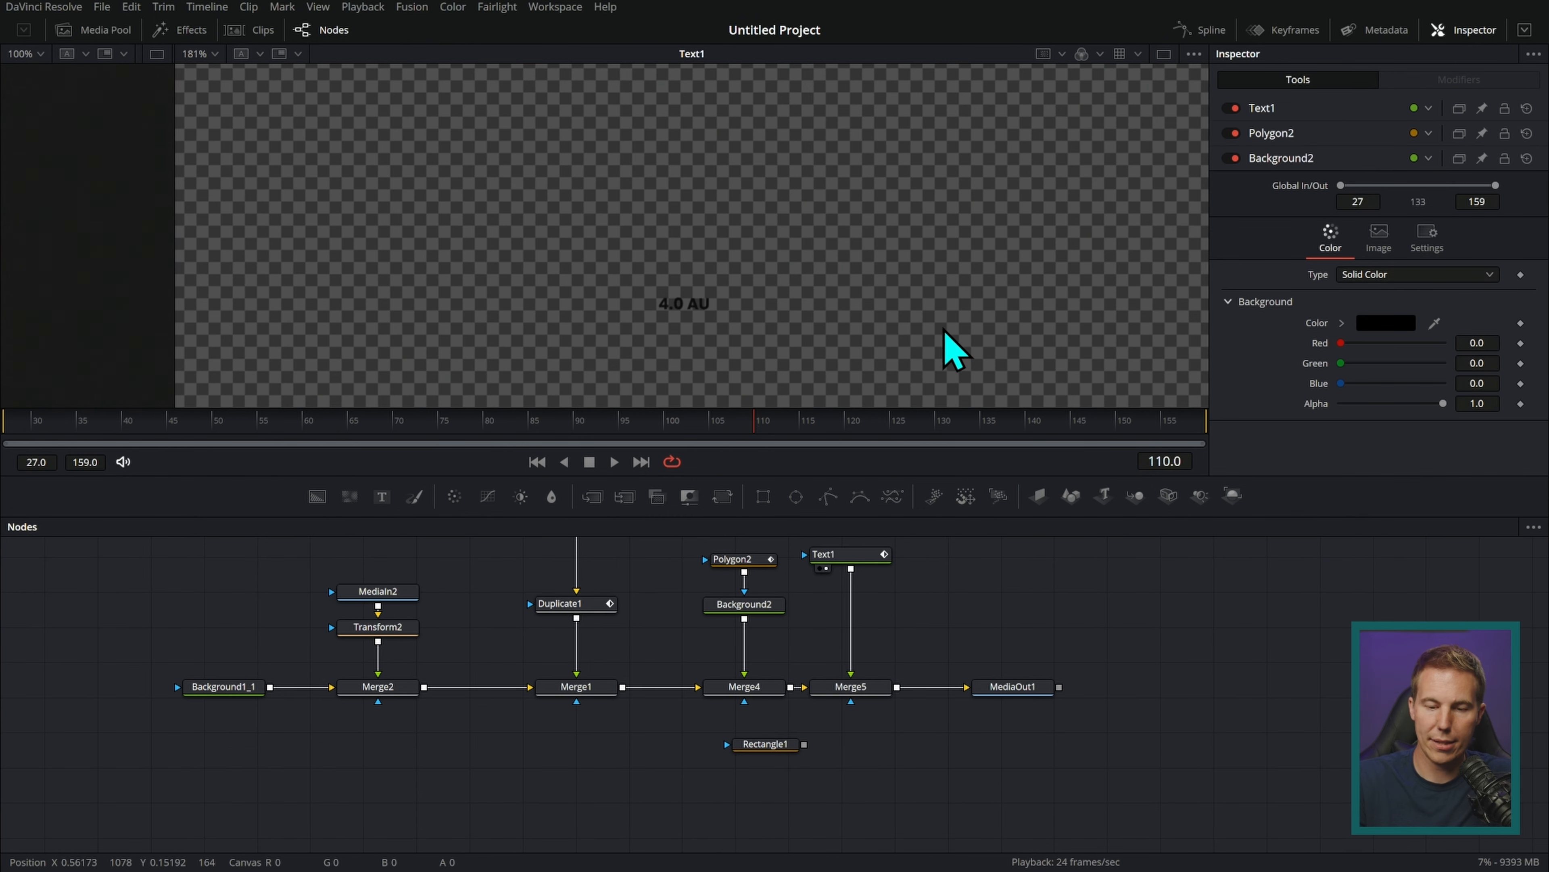
scroll(781, 335, "up", 4)
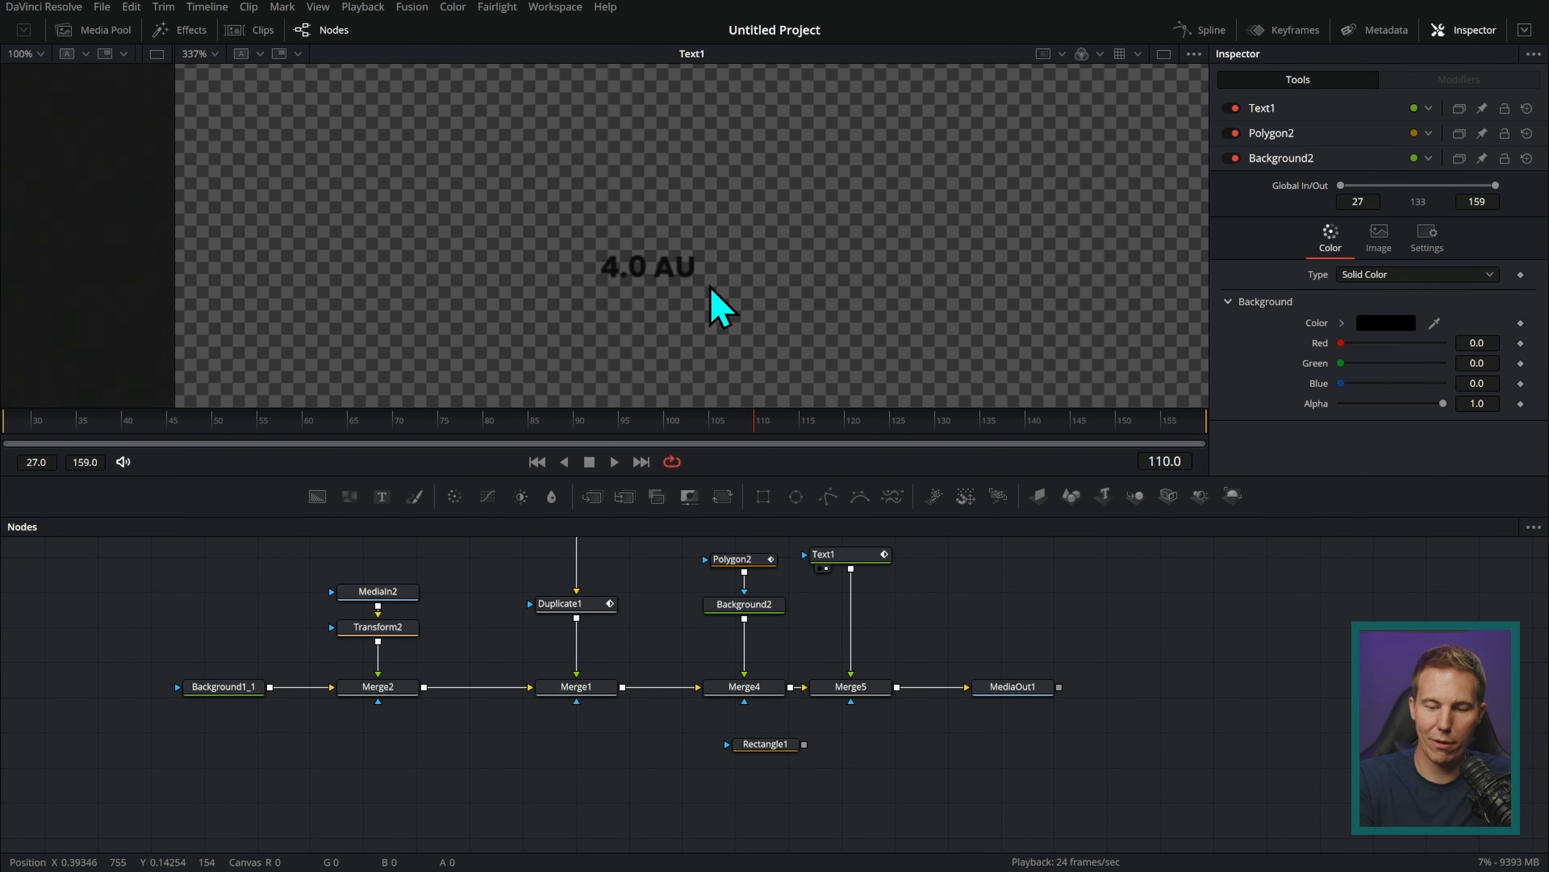
left_click_drag(805, 746, 857, 345)
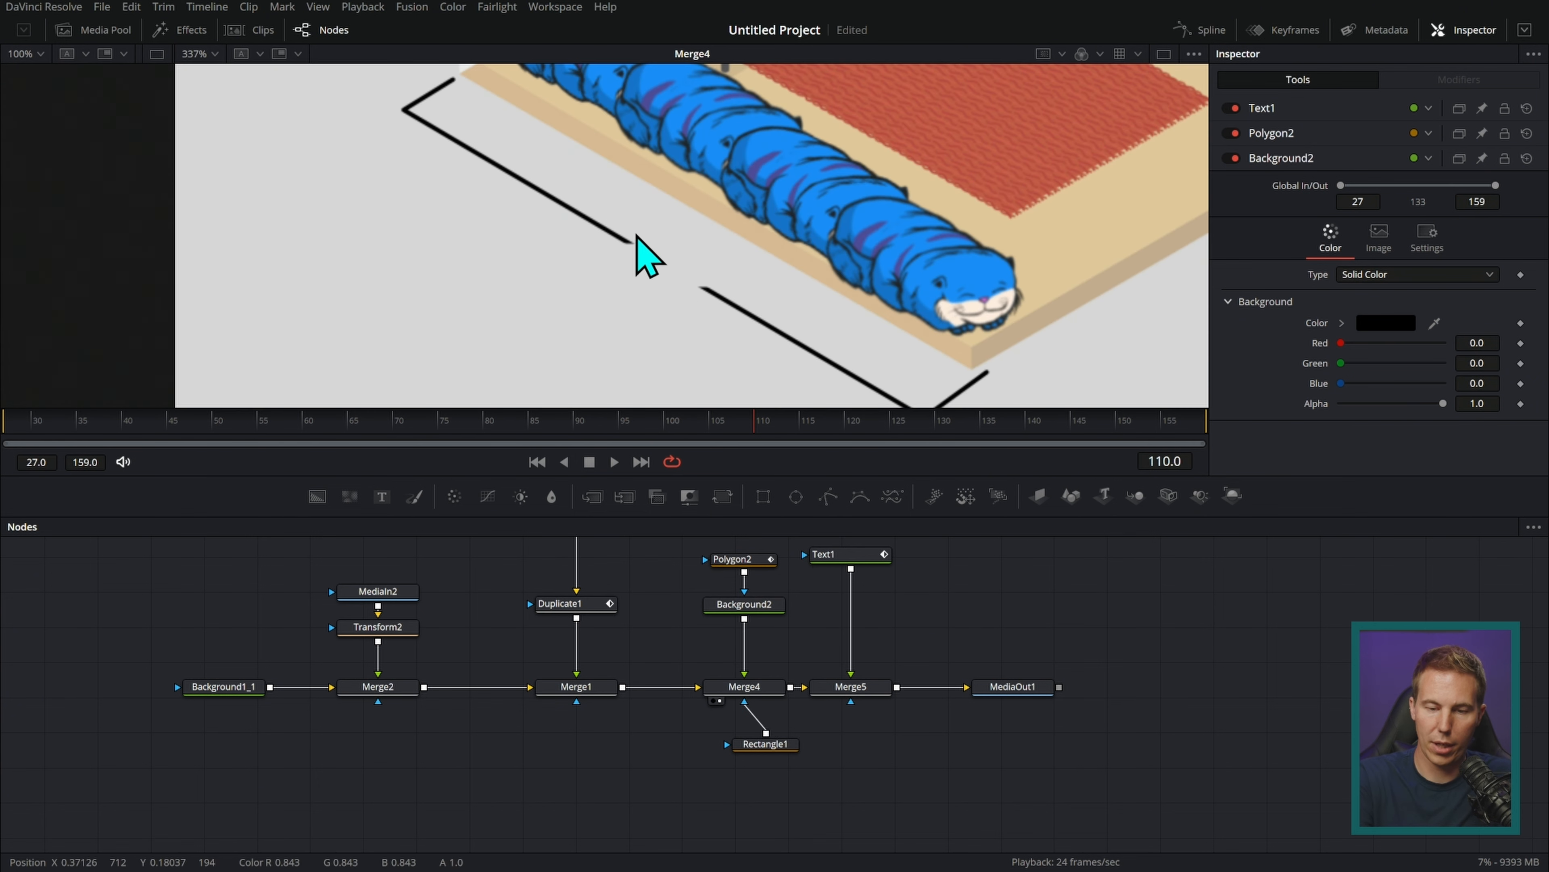
Display Merge5 and then MediaOut1 to examine the measuring line combined with its label
left_click_drag(854, 686, 691, 277)
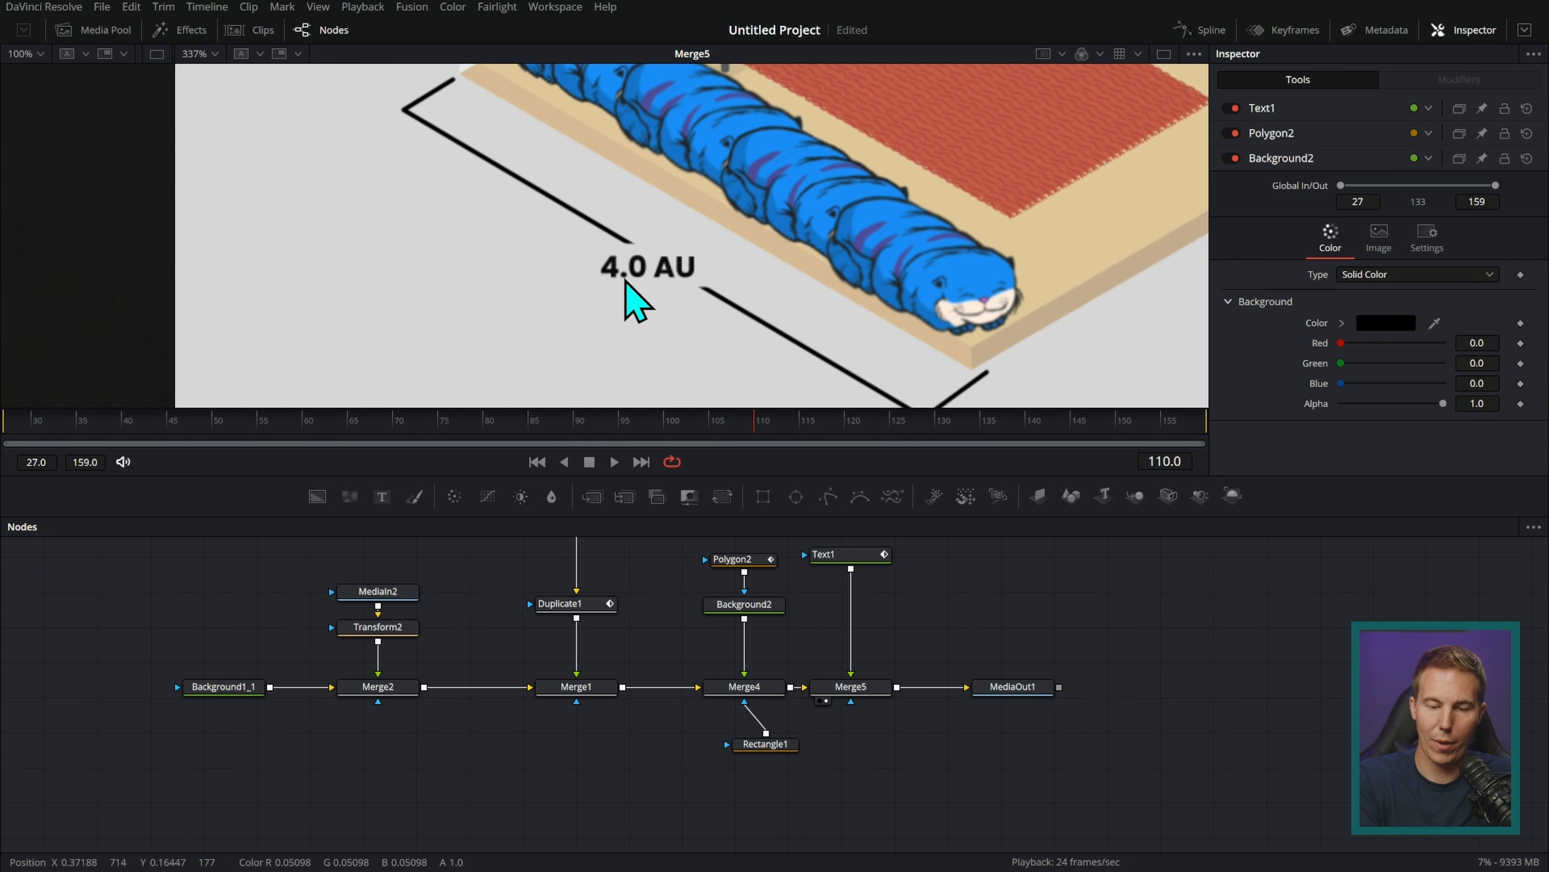
left_click_drag(1012, 687, 854, 306)
scroll(854, 305, "up", 2)
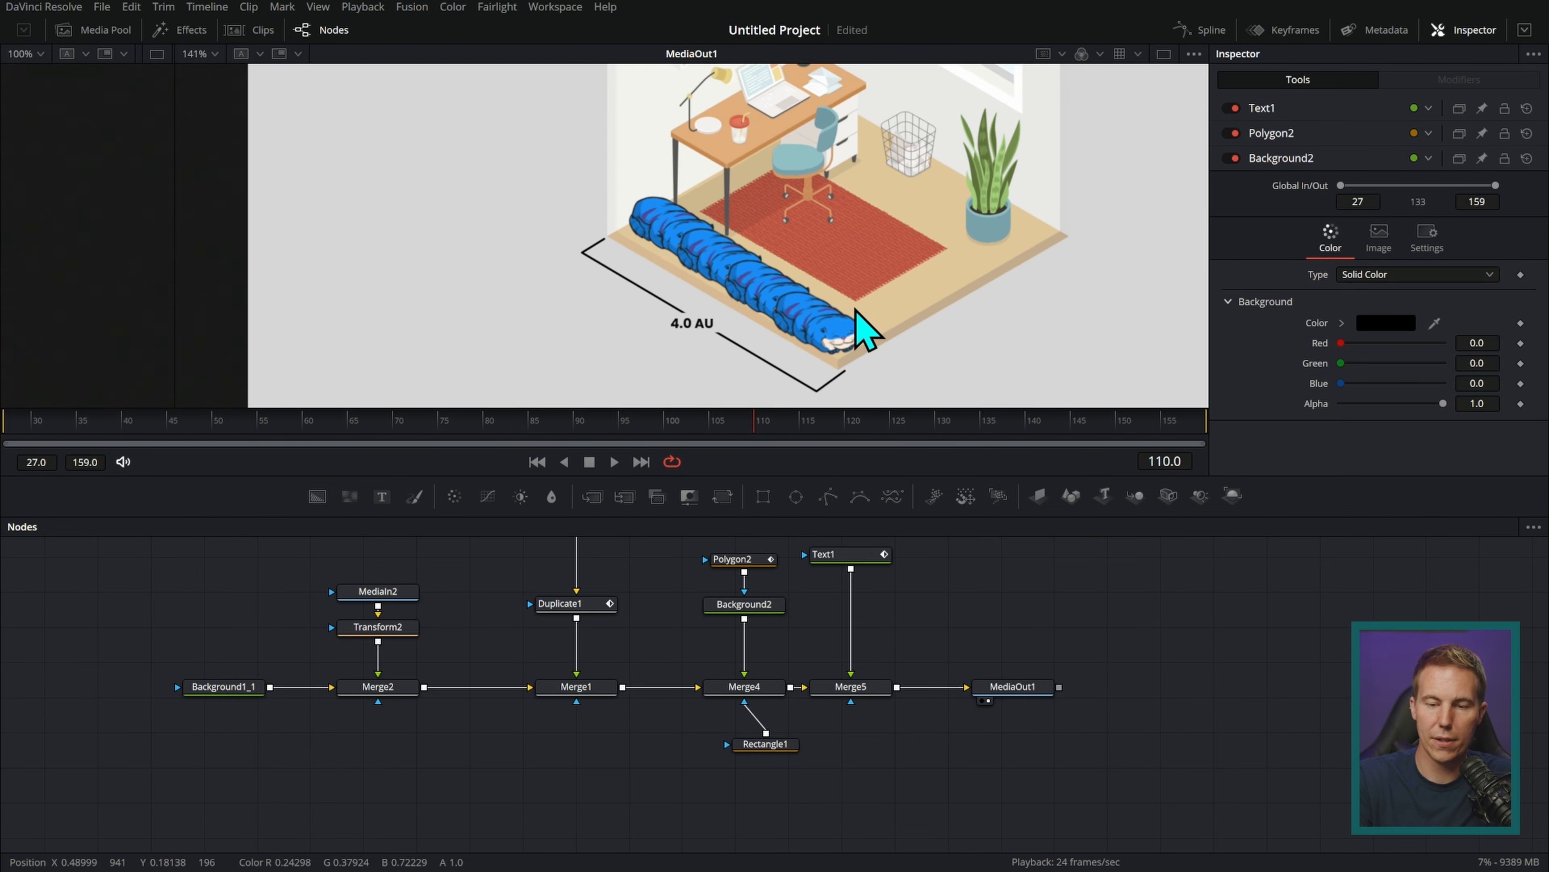
Enlarge the viewer, play the finished office animation from its first frame, and scrub to frame 115
left_click_drag(939, 476, 941, 614)
scroll(982, 387, "down", 1)
scroll(982, 388, "down", 1)
left_click_drag(998, 392, 1075, 397)
scroll(1037, 432, "up", 4)
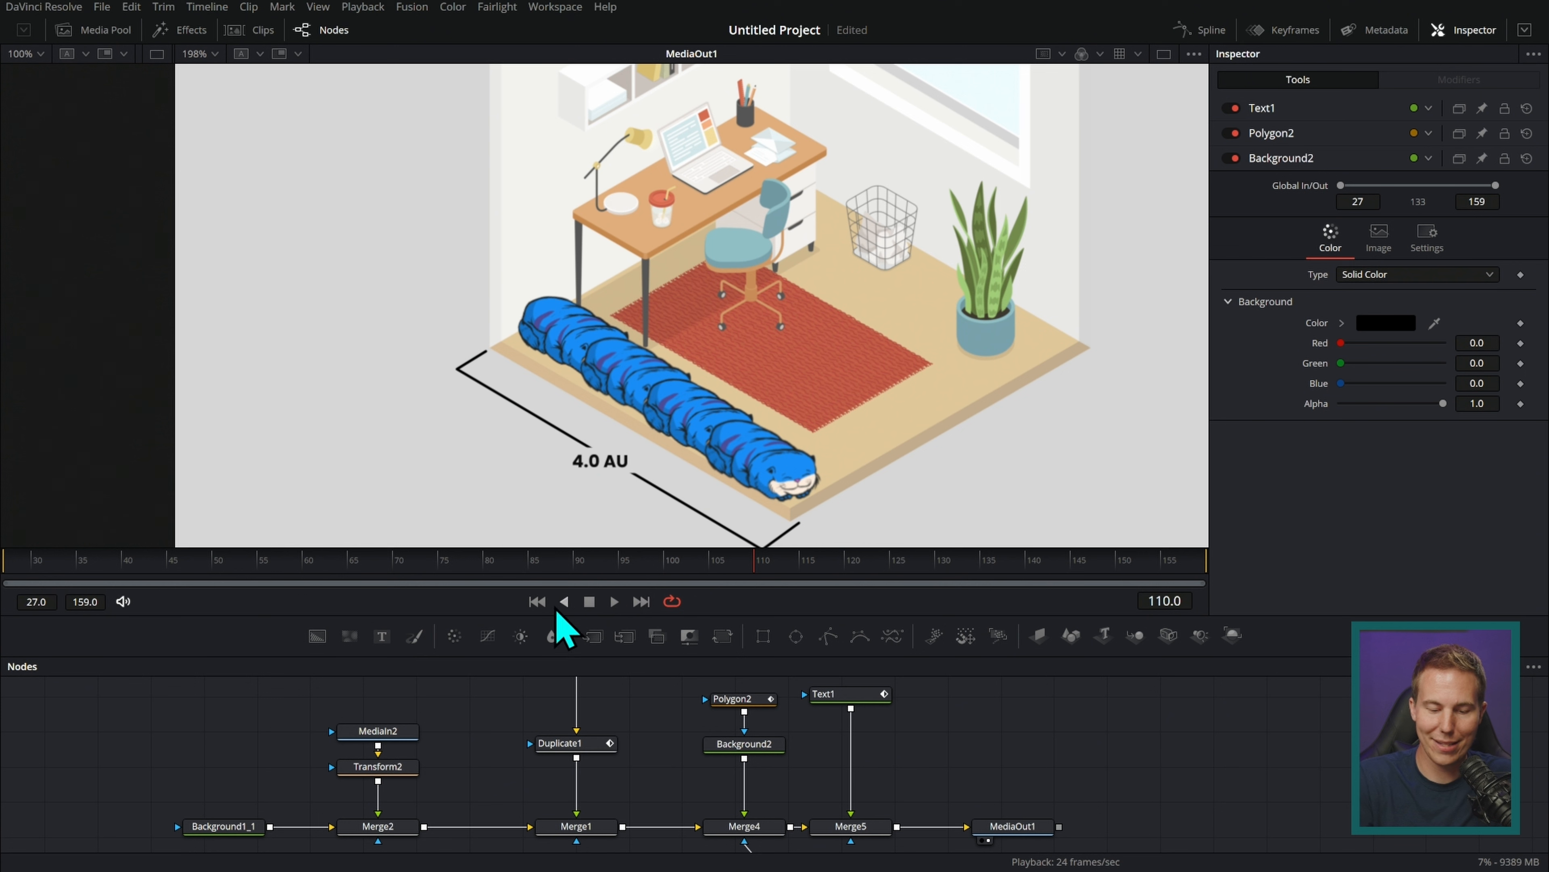
left_click(537, 601)
left_click(614, 601)
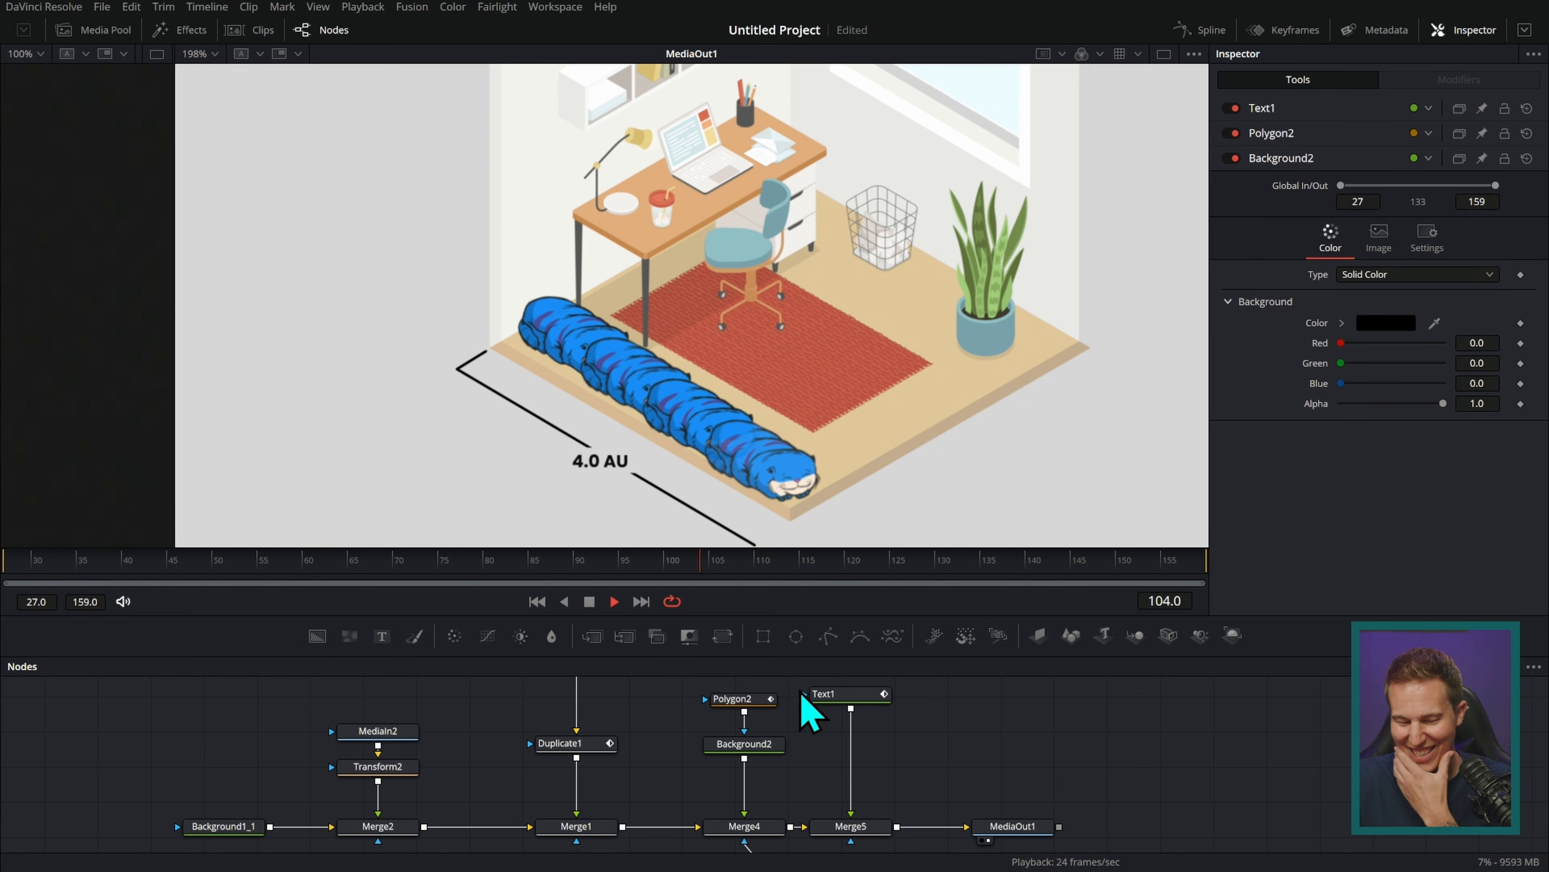
left_click_drag(708, 583, 799, 577)
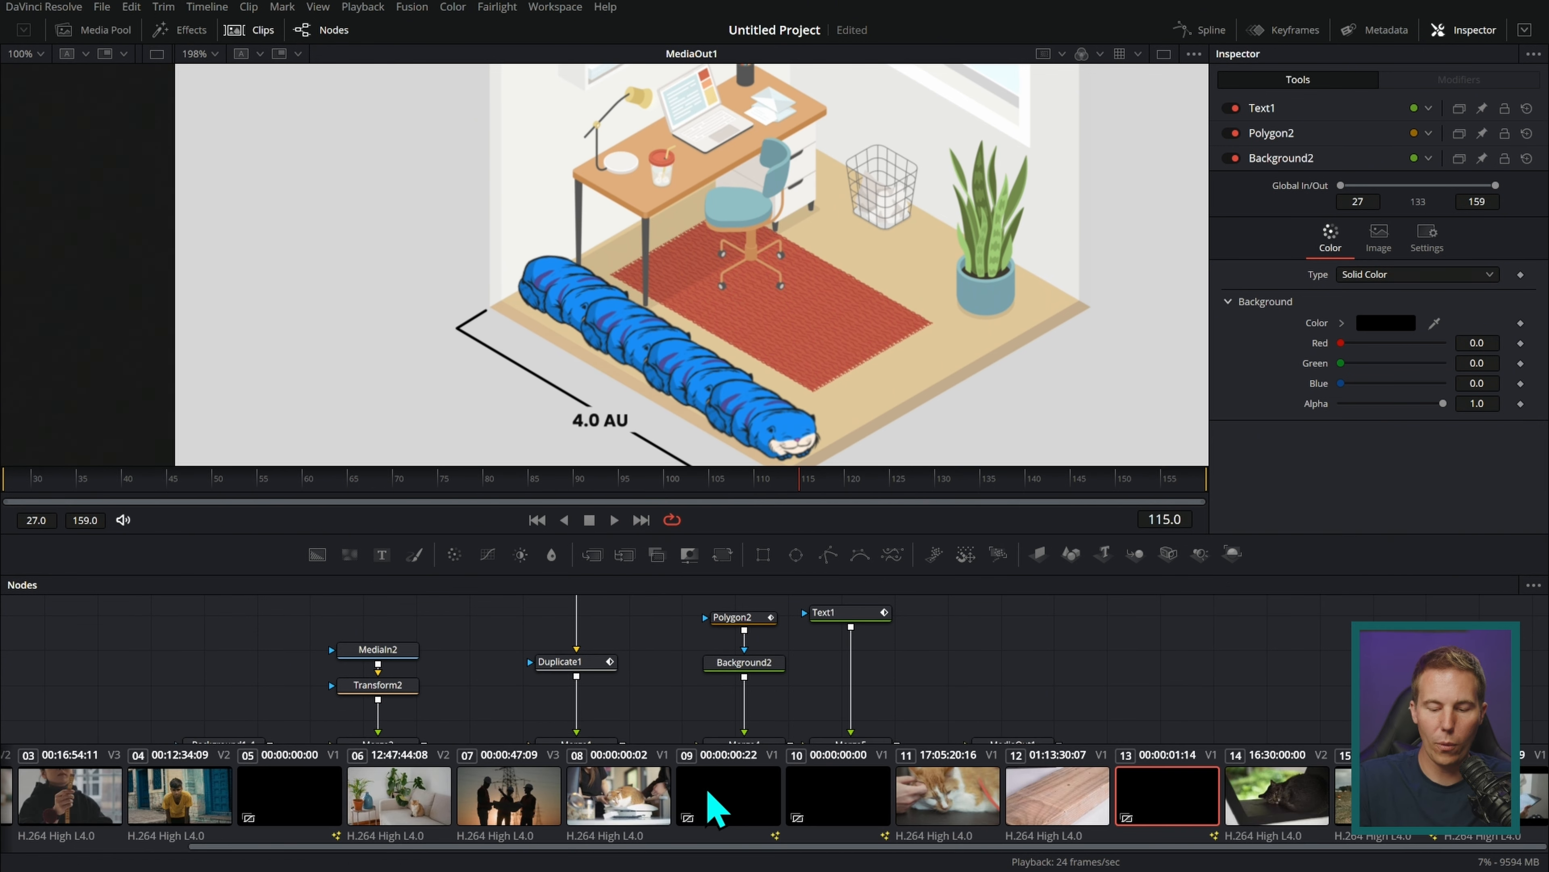
Open the "A Fine Boi" composition in clip 09, scrub its cat morph to frame 103, and return to frame 22
left_click(709, 803)
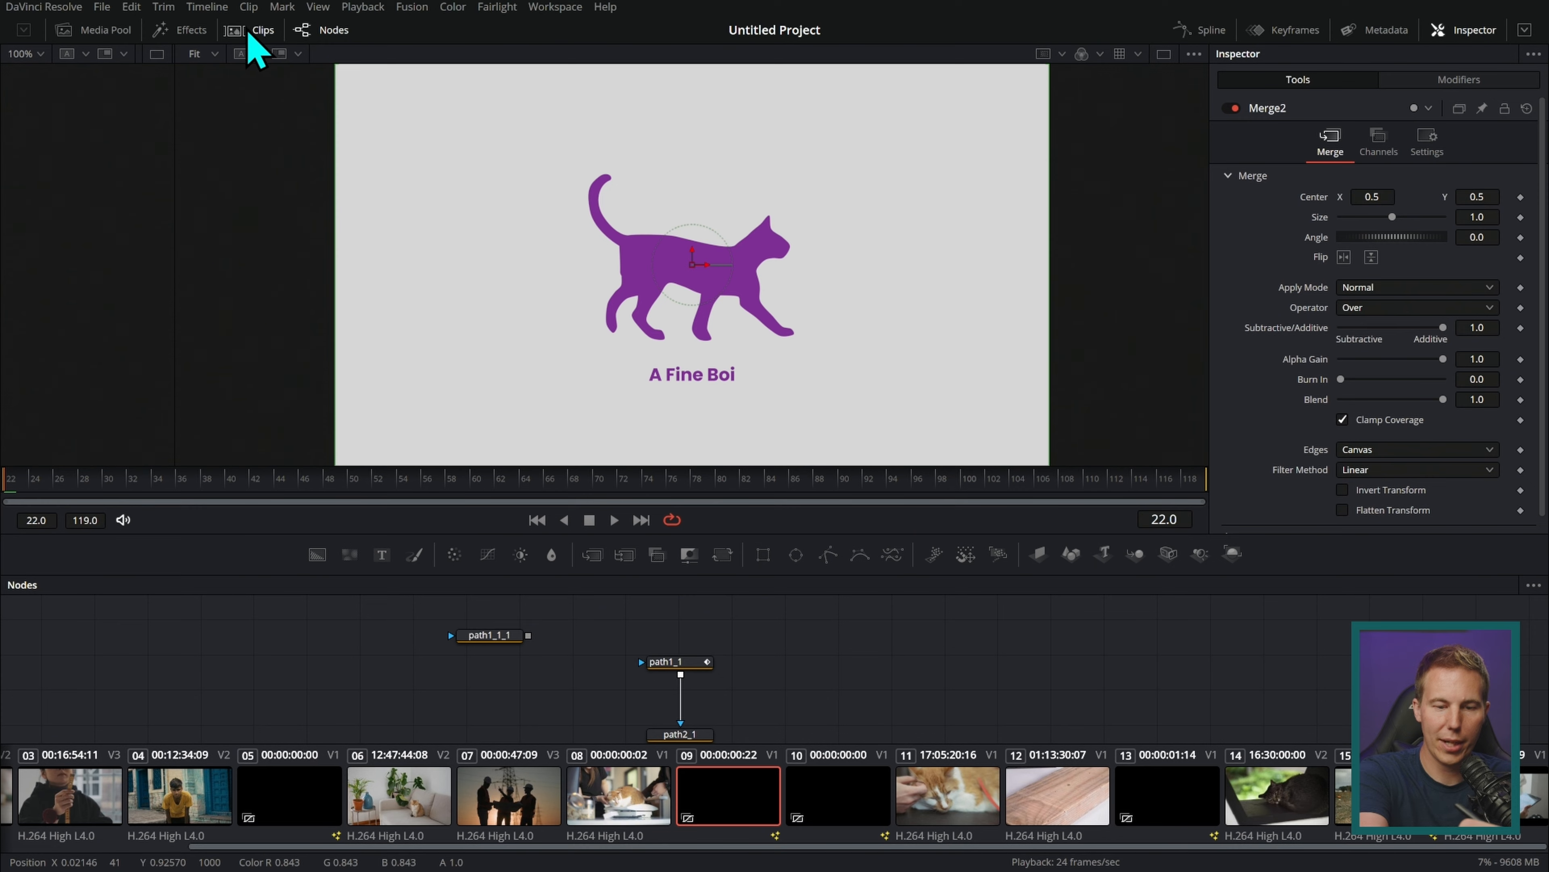
left_click(247, 40)
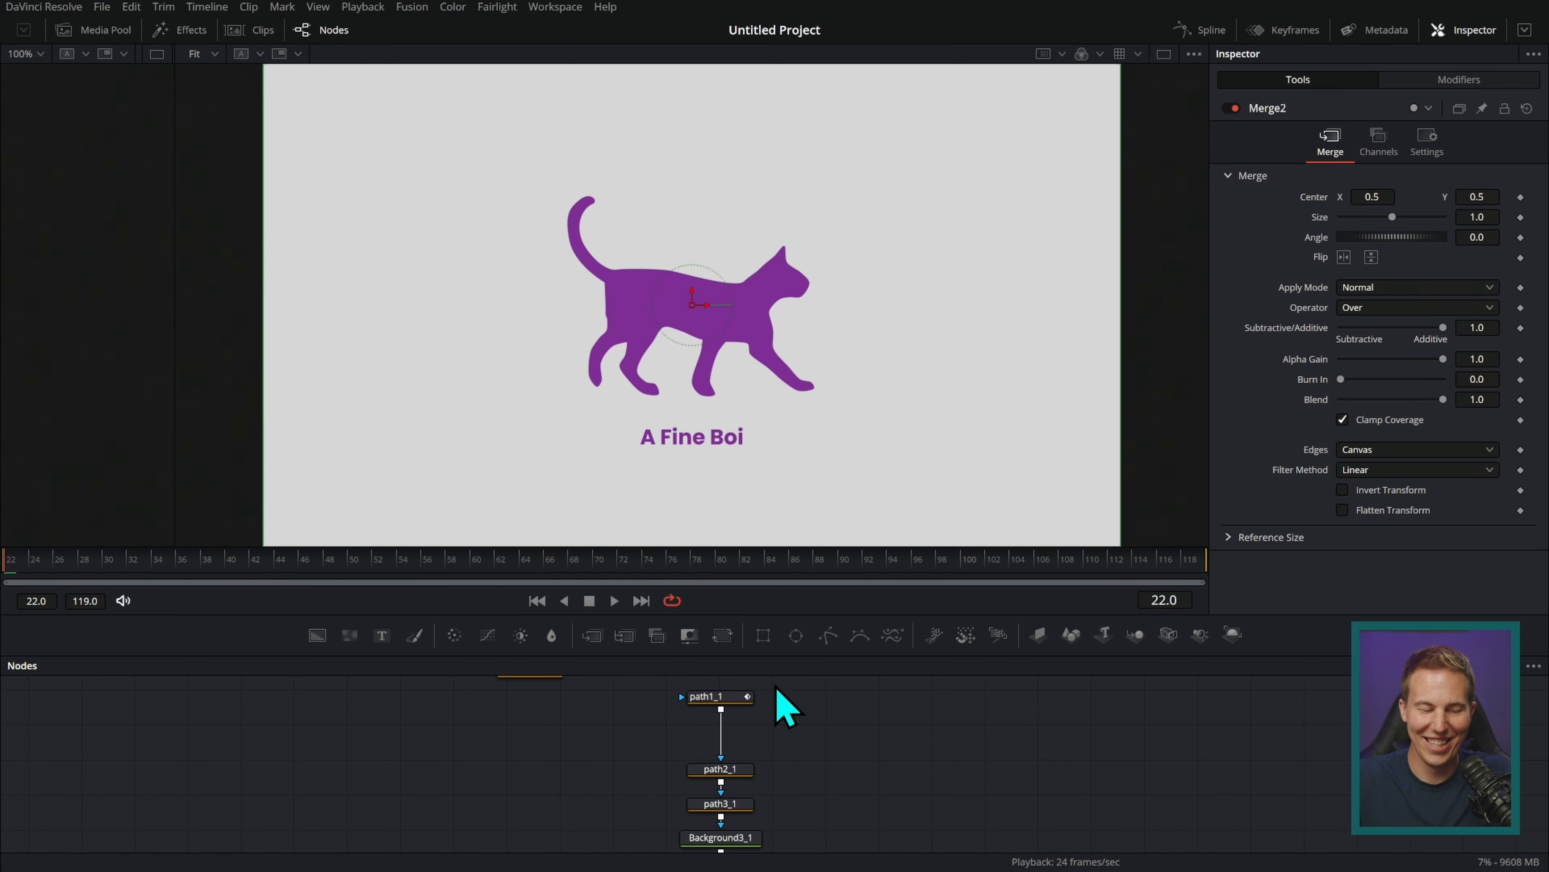
left_click_drag(52, 576, 1018, 587)
left_click(927, 760)
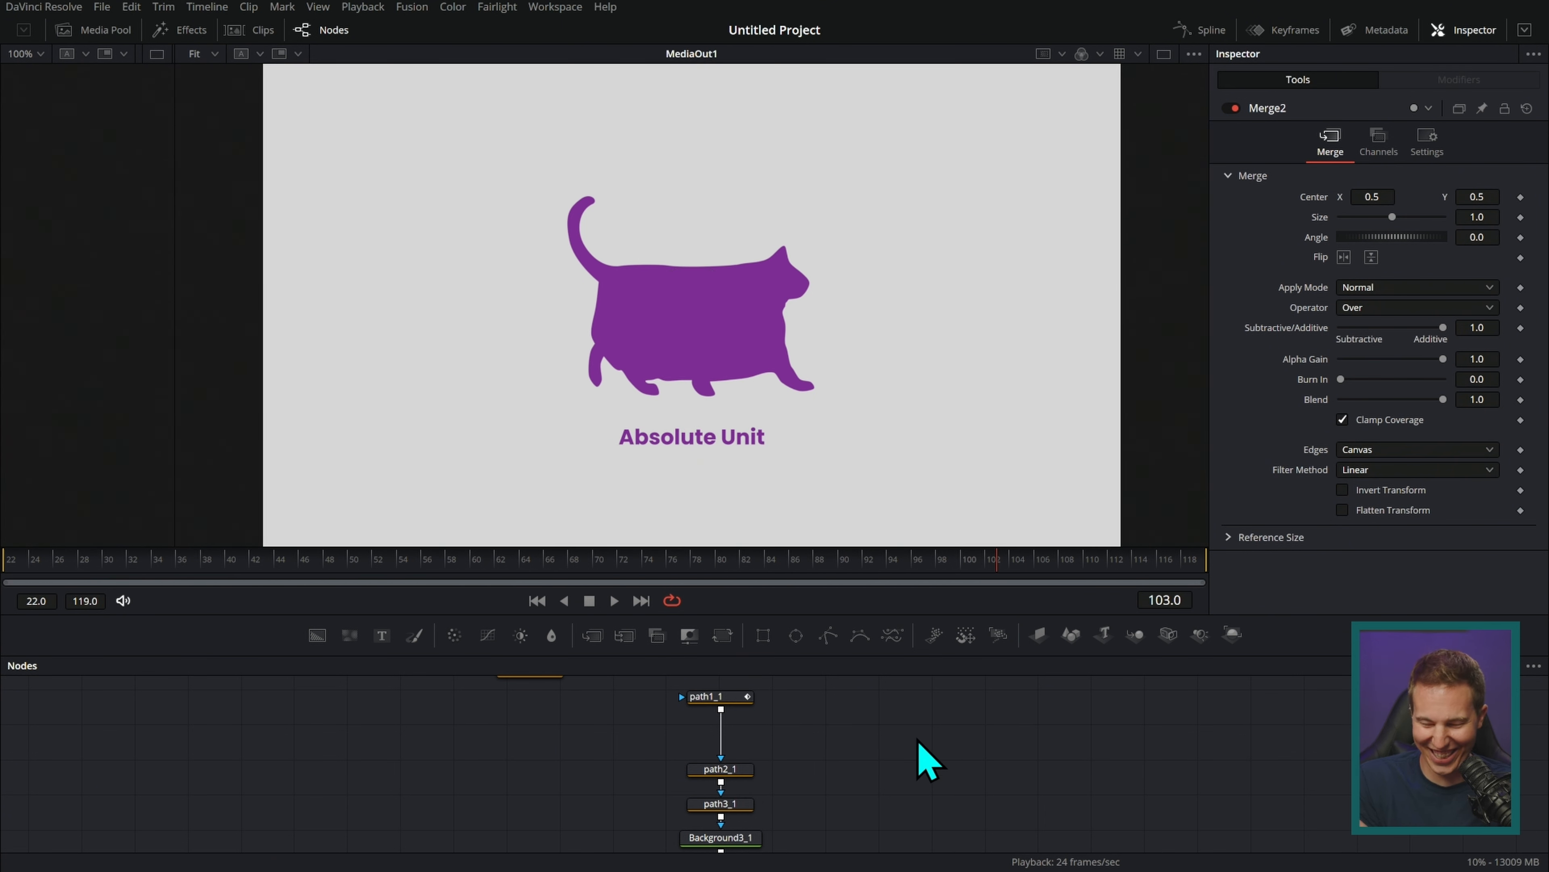
left_click_drag(964, 613, 976, 528)
left_click_drag(244, 483, 11, 482)
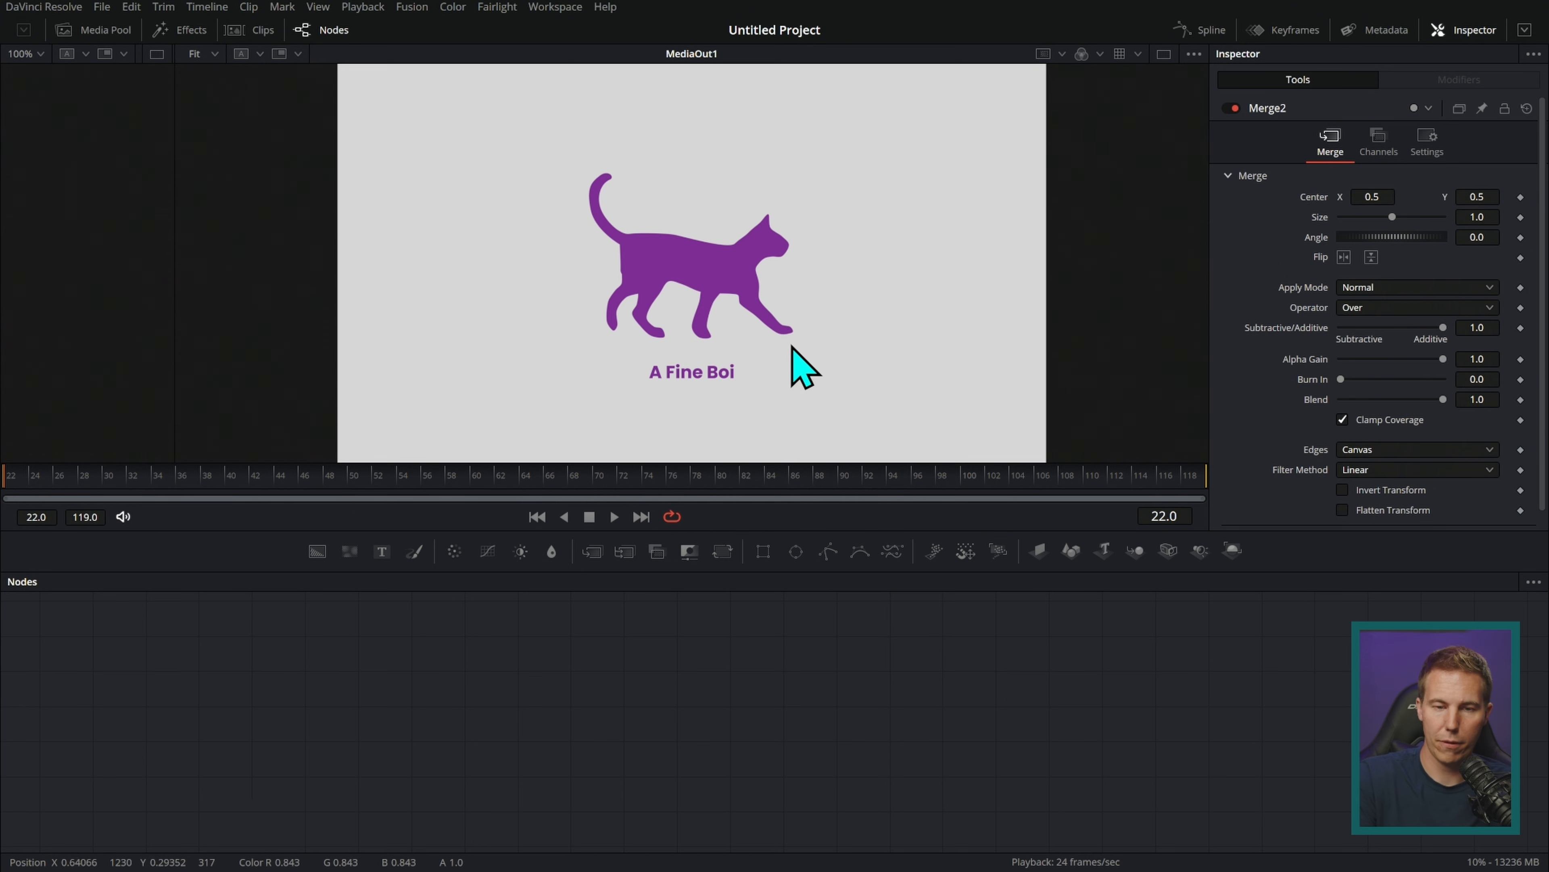
Import the cat SVG into the composition at an image size of 1080 by 1080
left_click(412, 8)
mouse_move(505, 93)
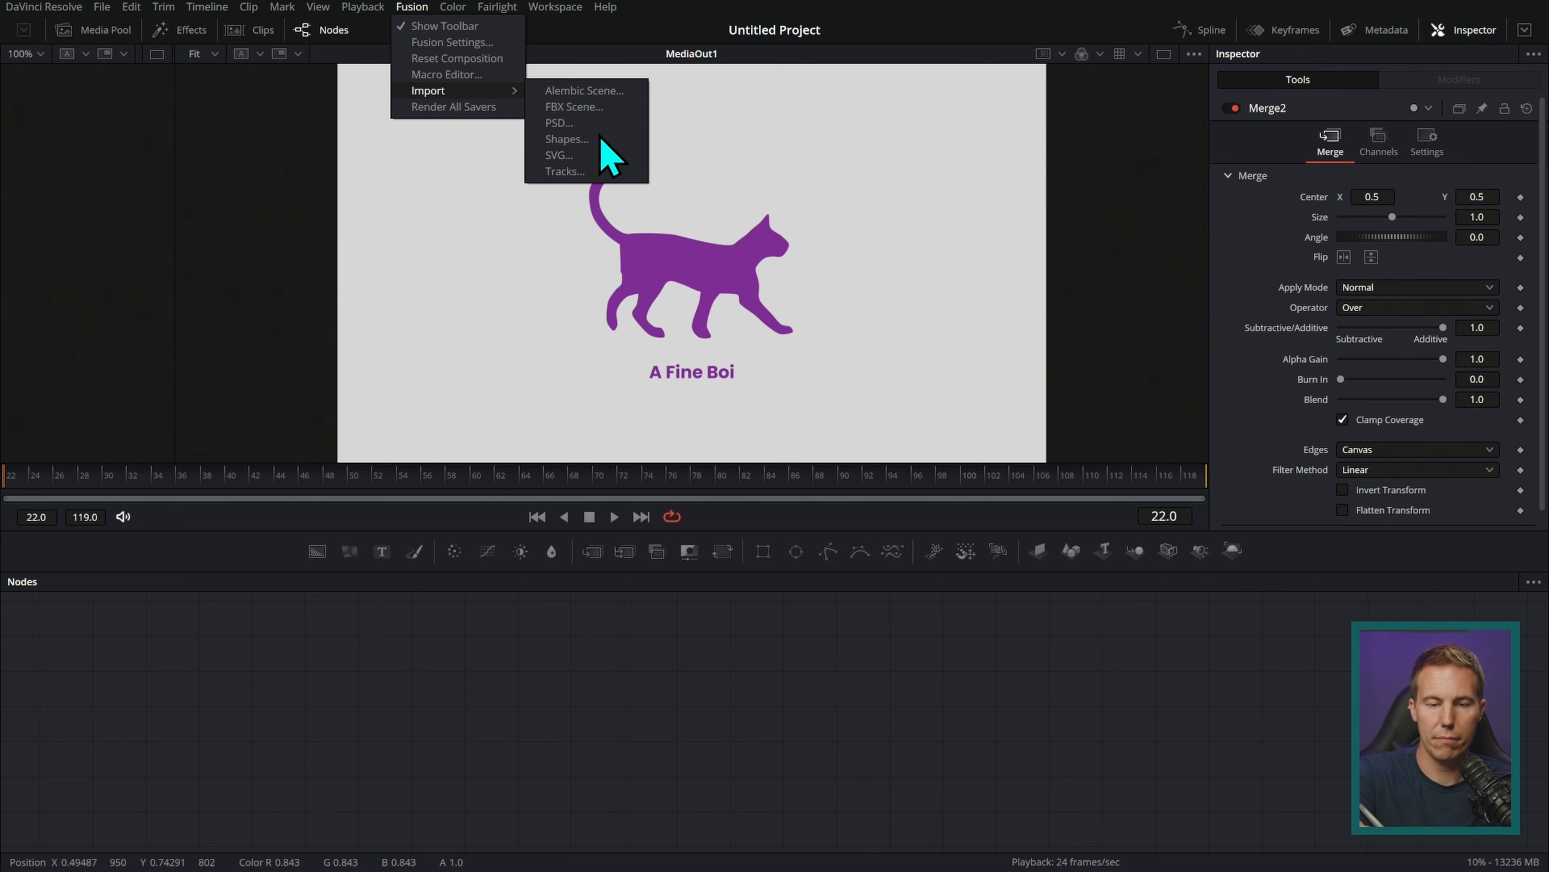
left_click(611, 156)
left_click(369, 137)
left_click(586, 420)
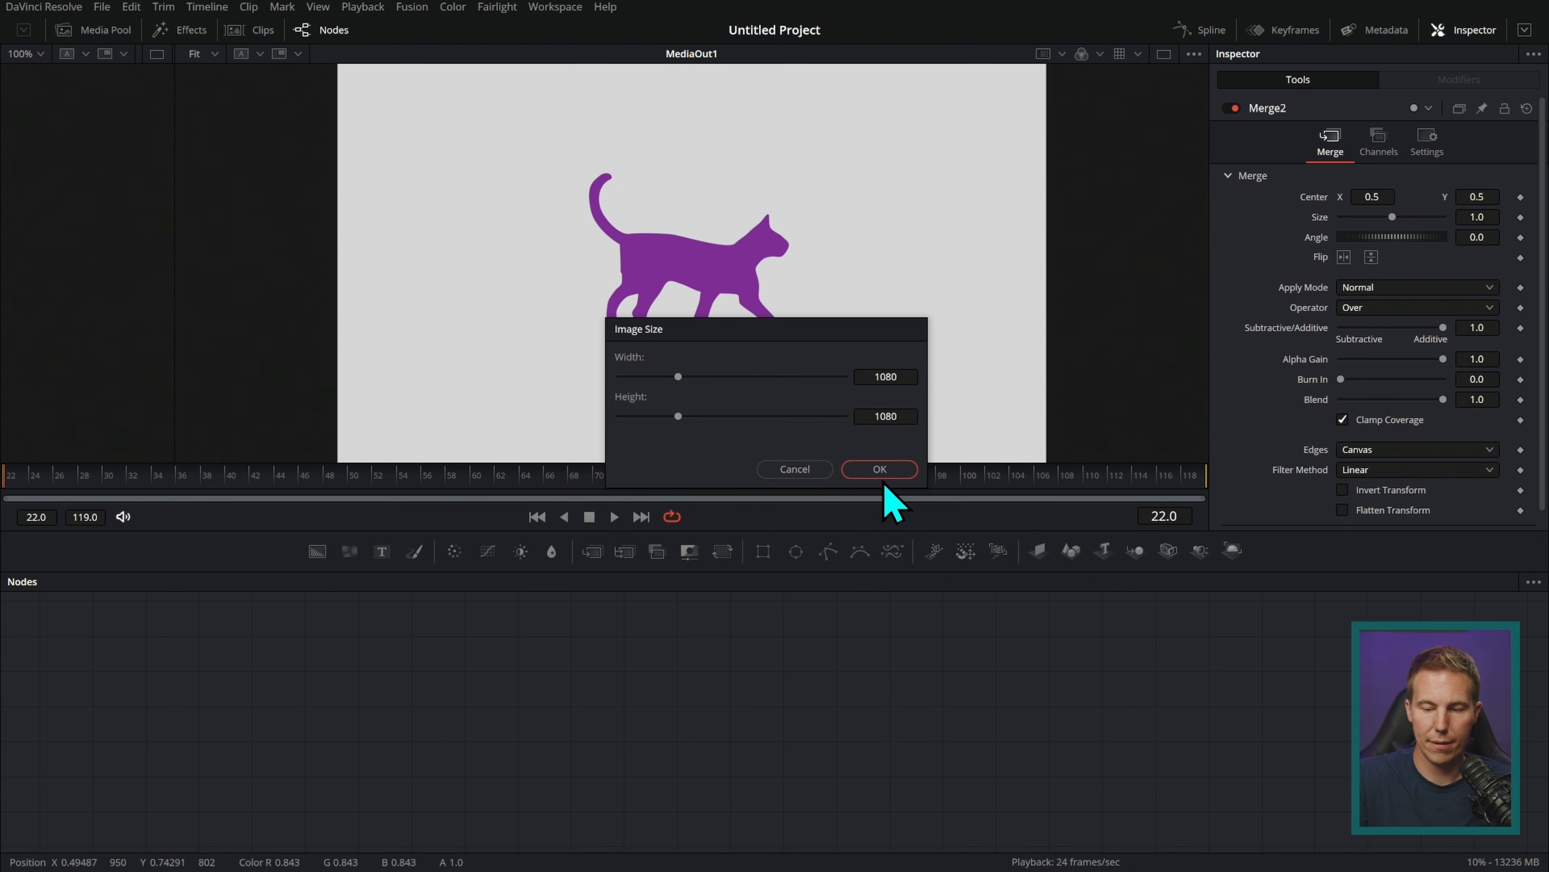
left_click(885, 475)
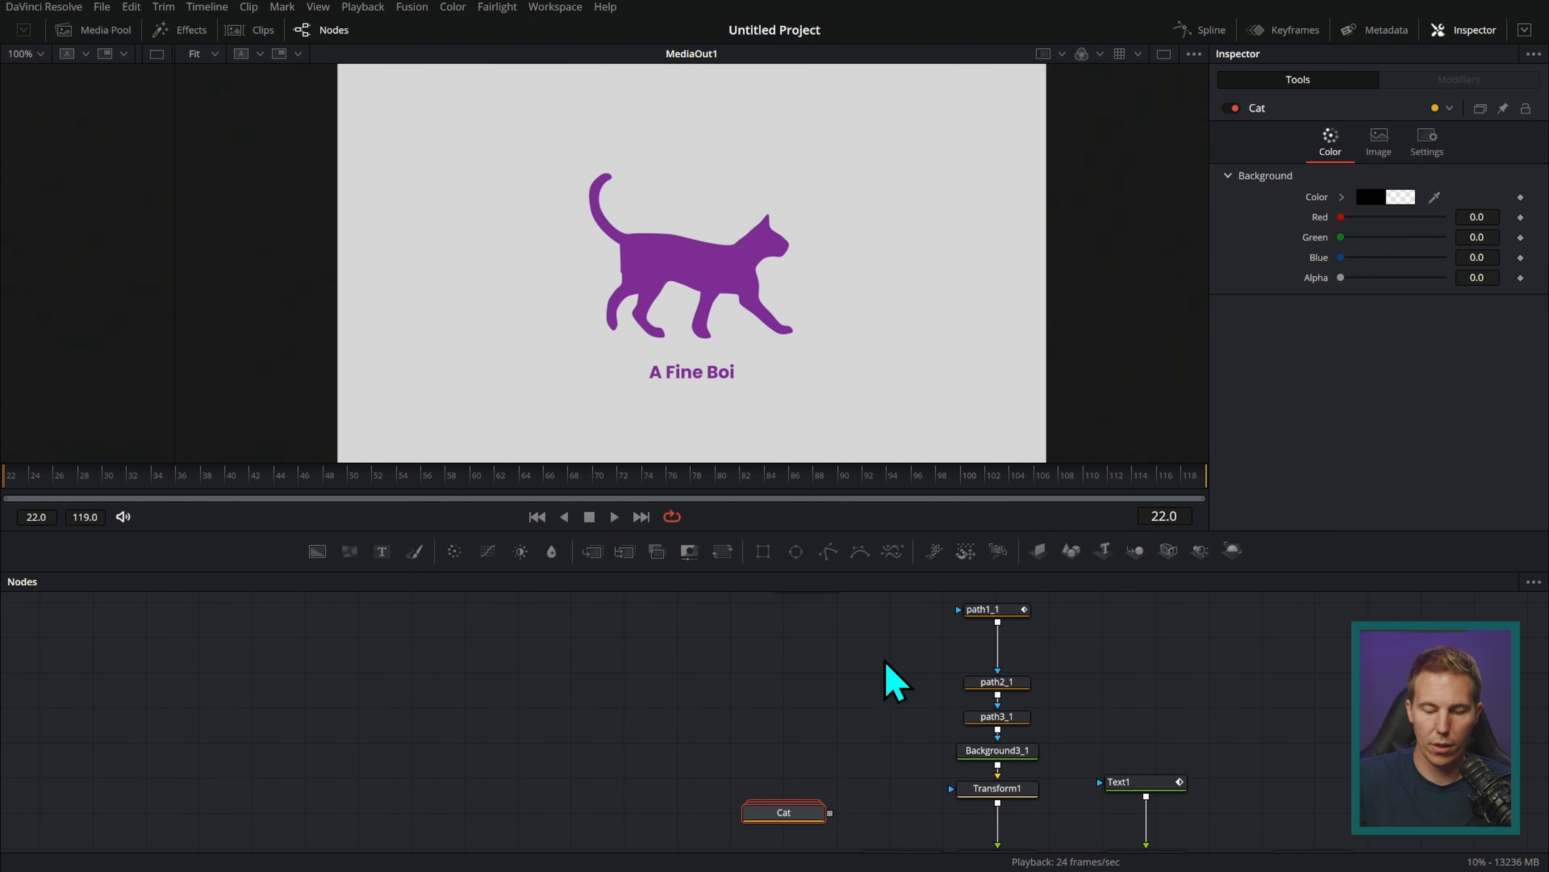
Move the imported Cat group to free space and open it, displaying path3 with path1 selected to show its outline
left_click_drag(766, 813, 464, 664)
left_click_drag(637, 677, 1044, 748)
left_click_drag(865, 731, 654, 699)
left_click(645, 718)
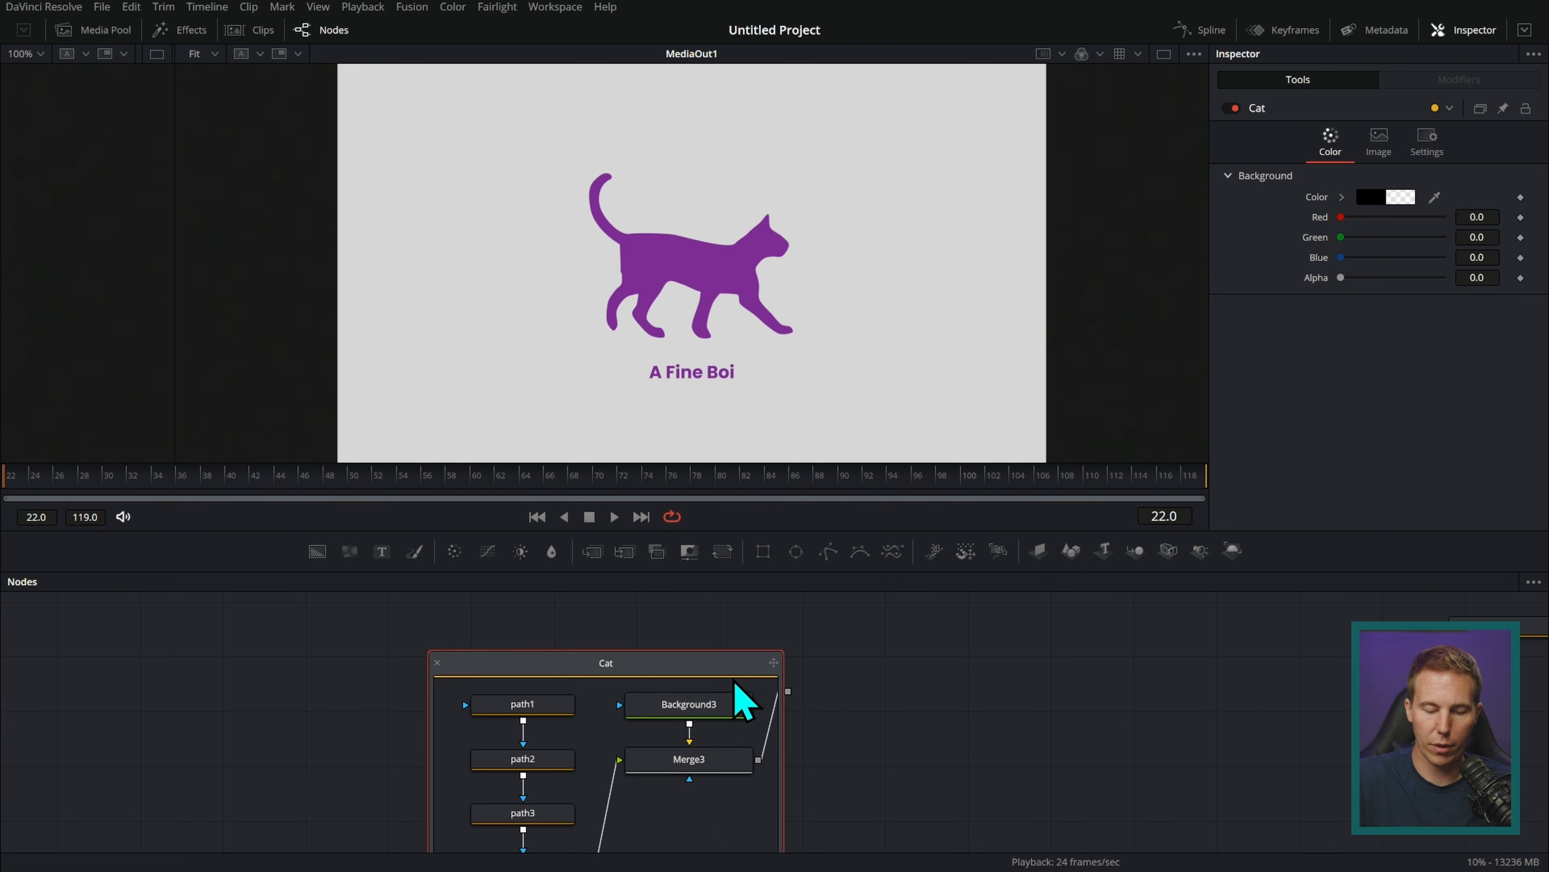
left_click(549, 650)
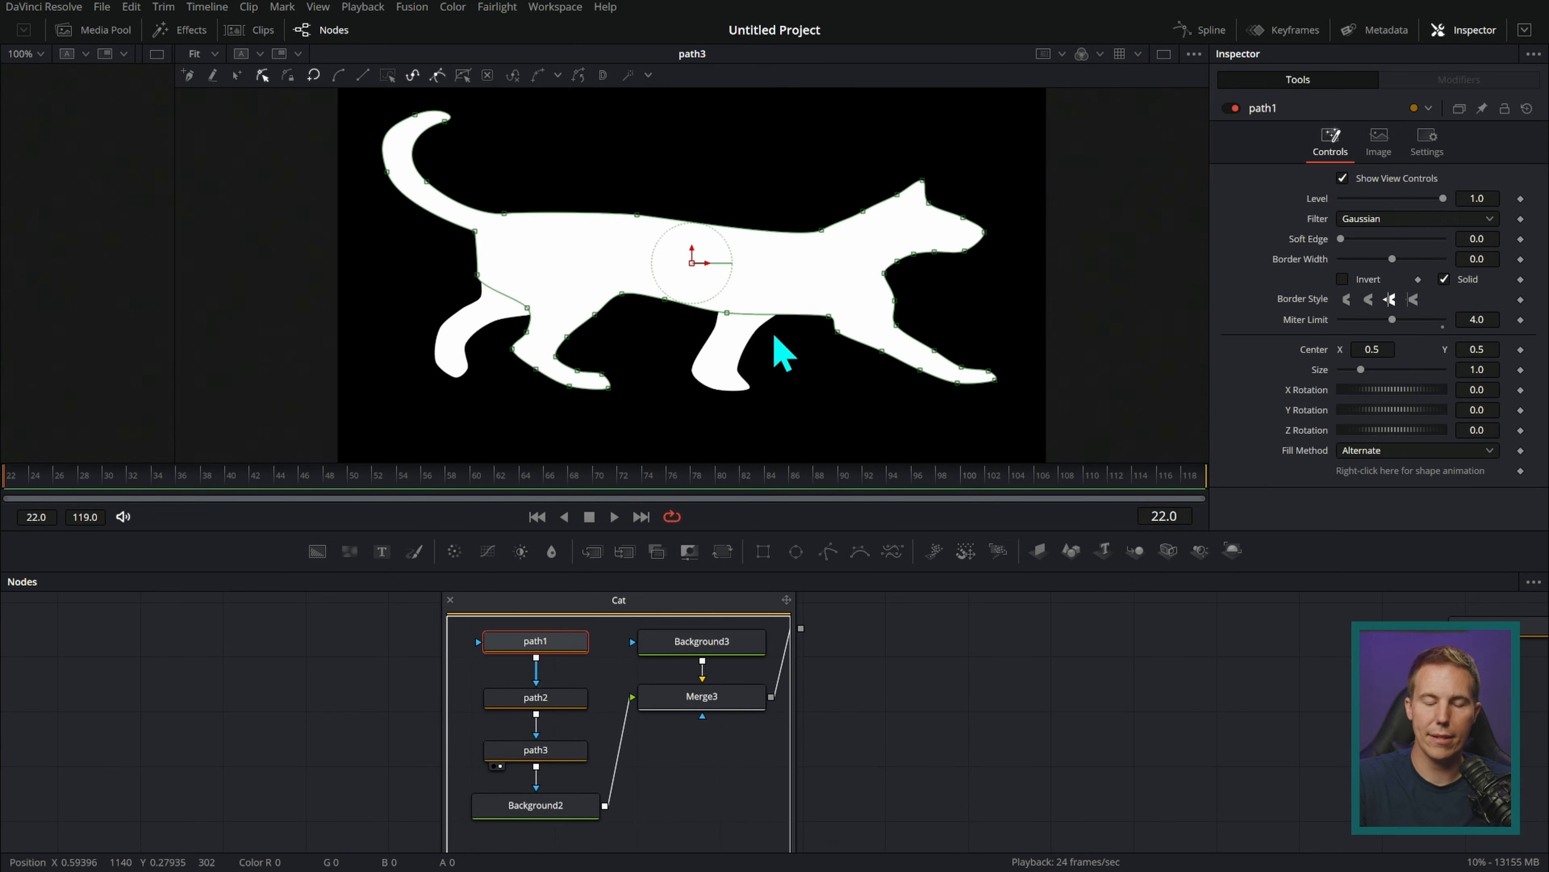
Copy path1, path2, path3 and Background2, paste the chain outside the Cat group, and display the pasted background in the viewer
left_click_drag(571, 809, 927, 270)
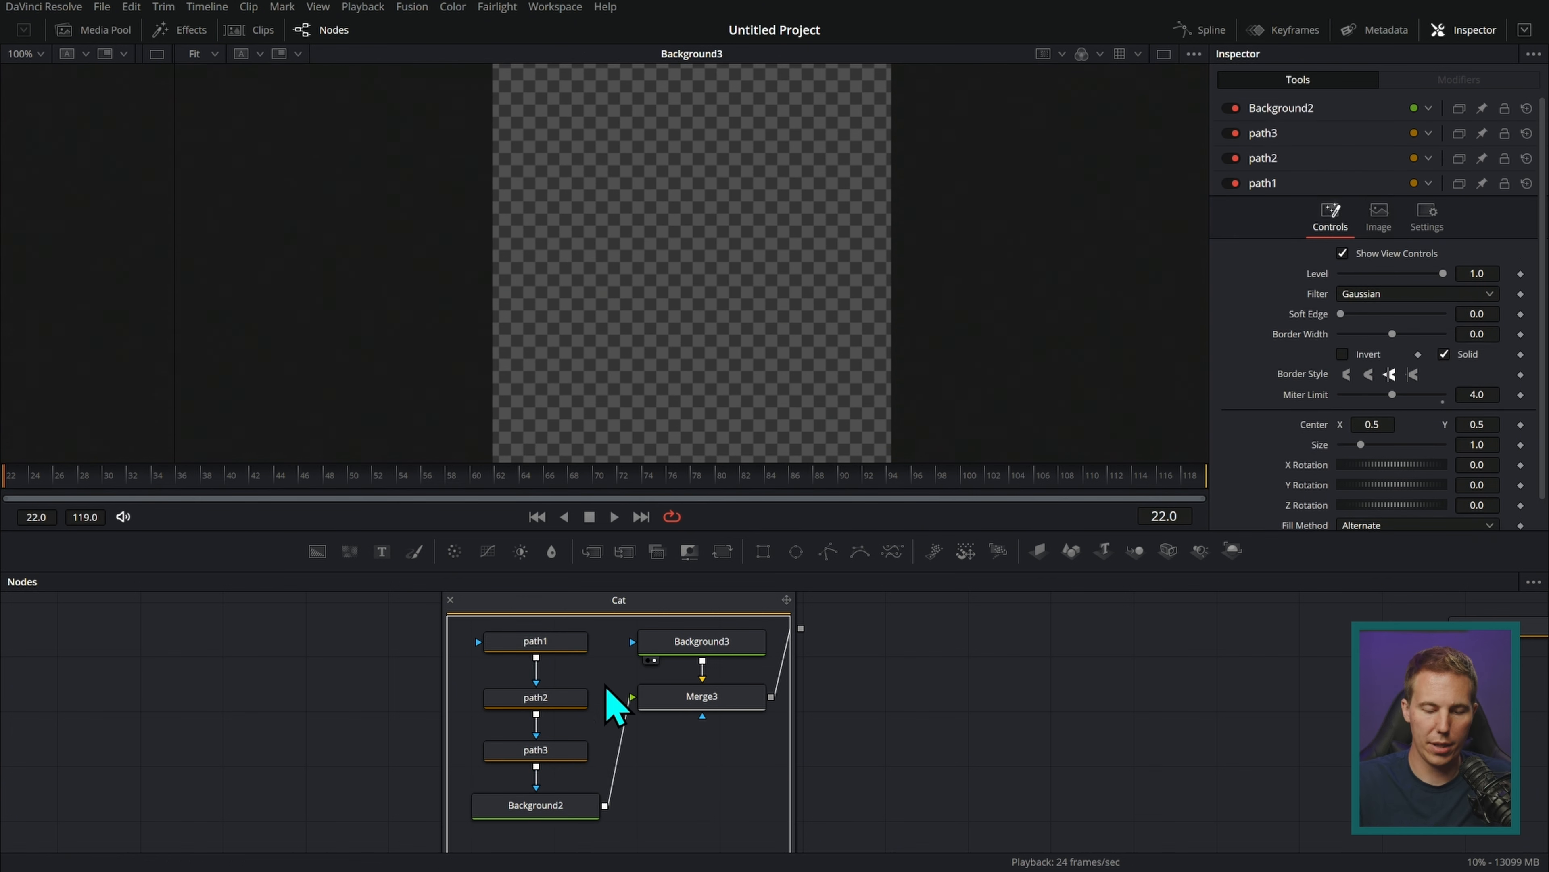
left_click_drag(601, 644, 565, 829)
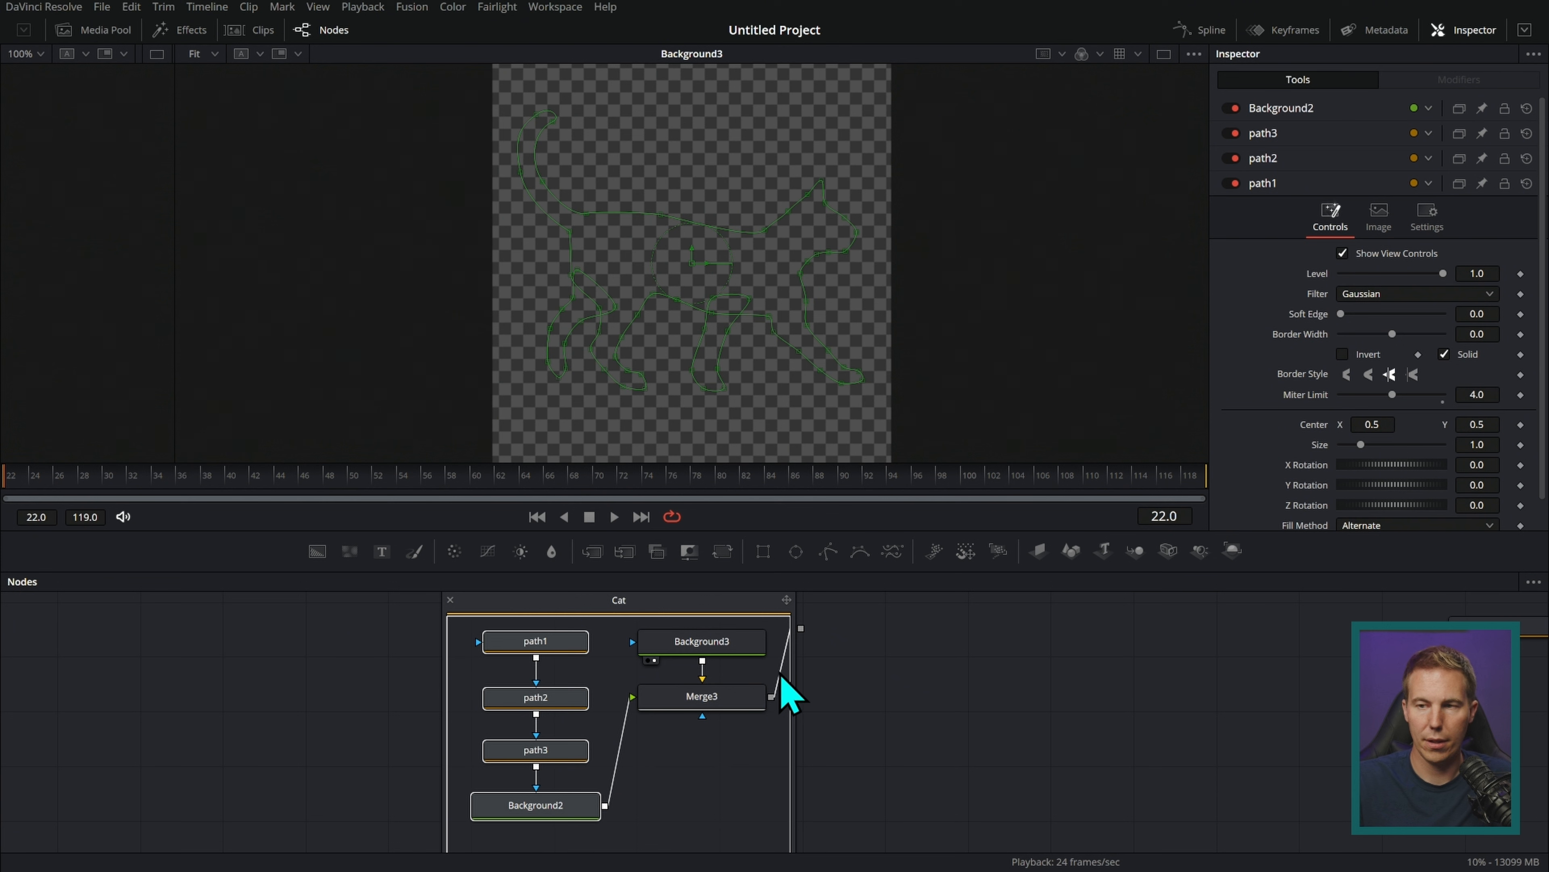
left_click(904, 694)
key("ctrl+v")
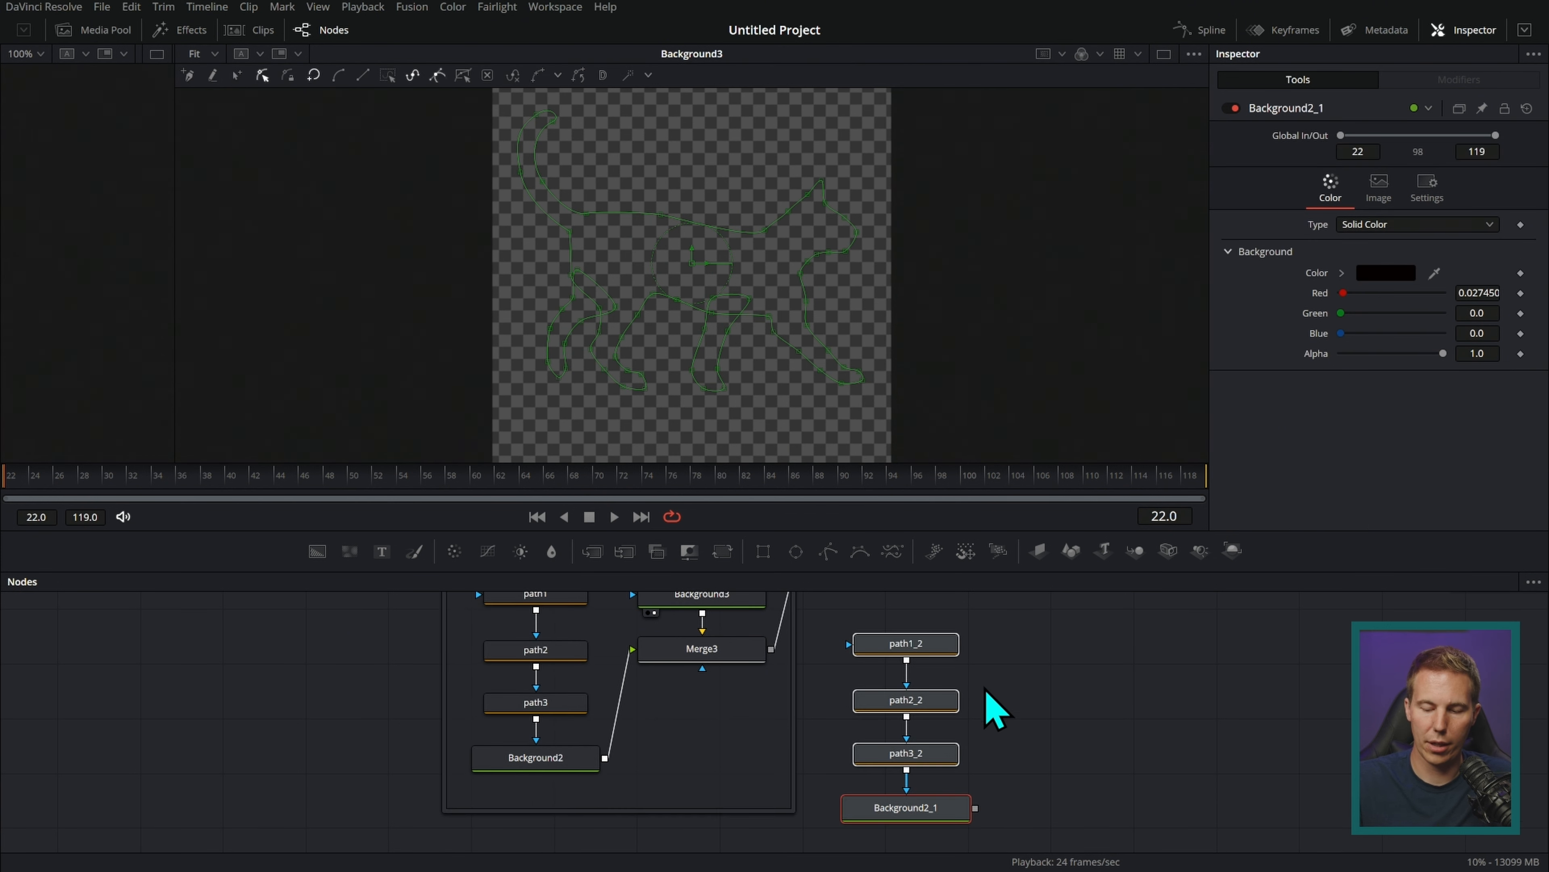
left_click_drag(915, 824, 957, 242)
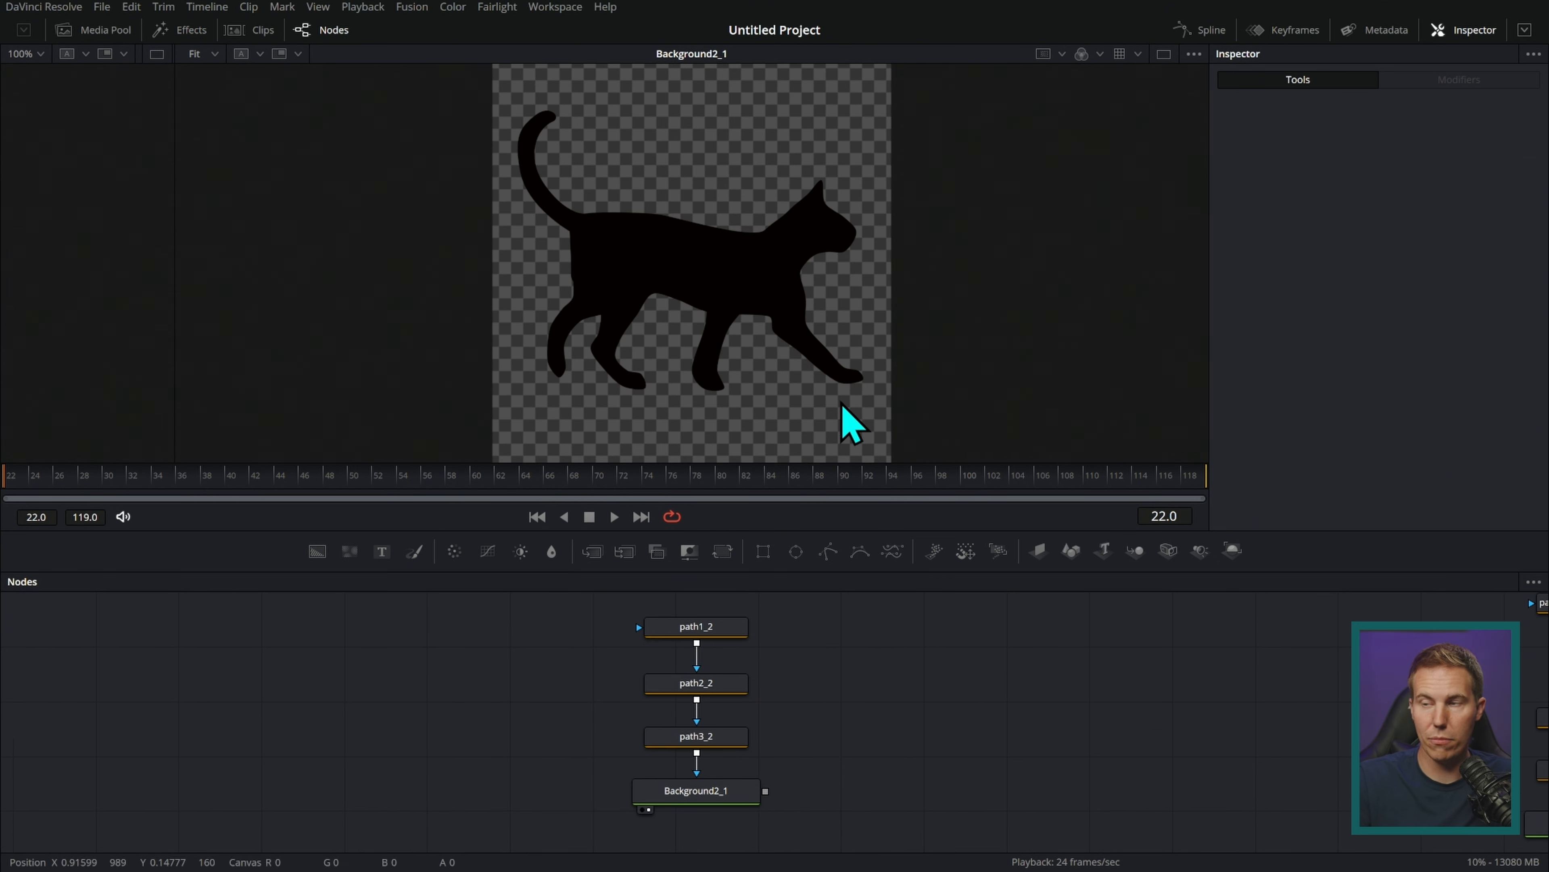
Keyframe path1_2's shape at frame 25, and at frame 99 pull its underside points down to form a fat belly
left_click(707, 627)
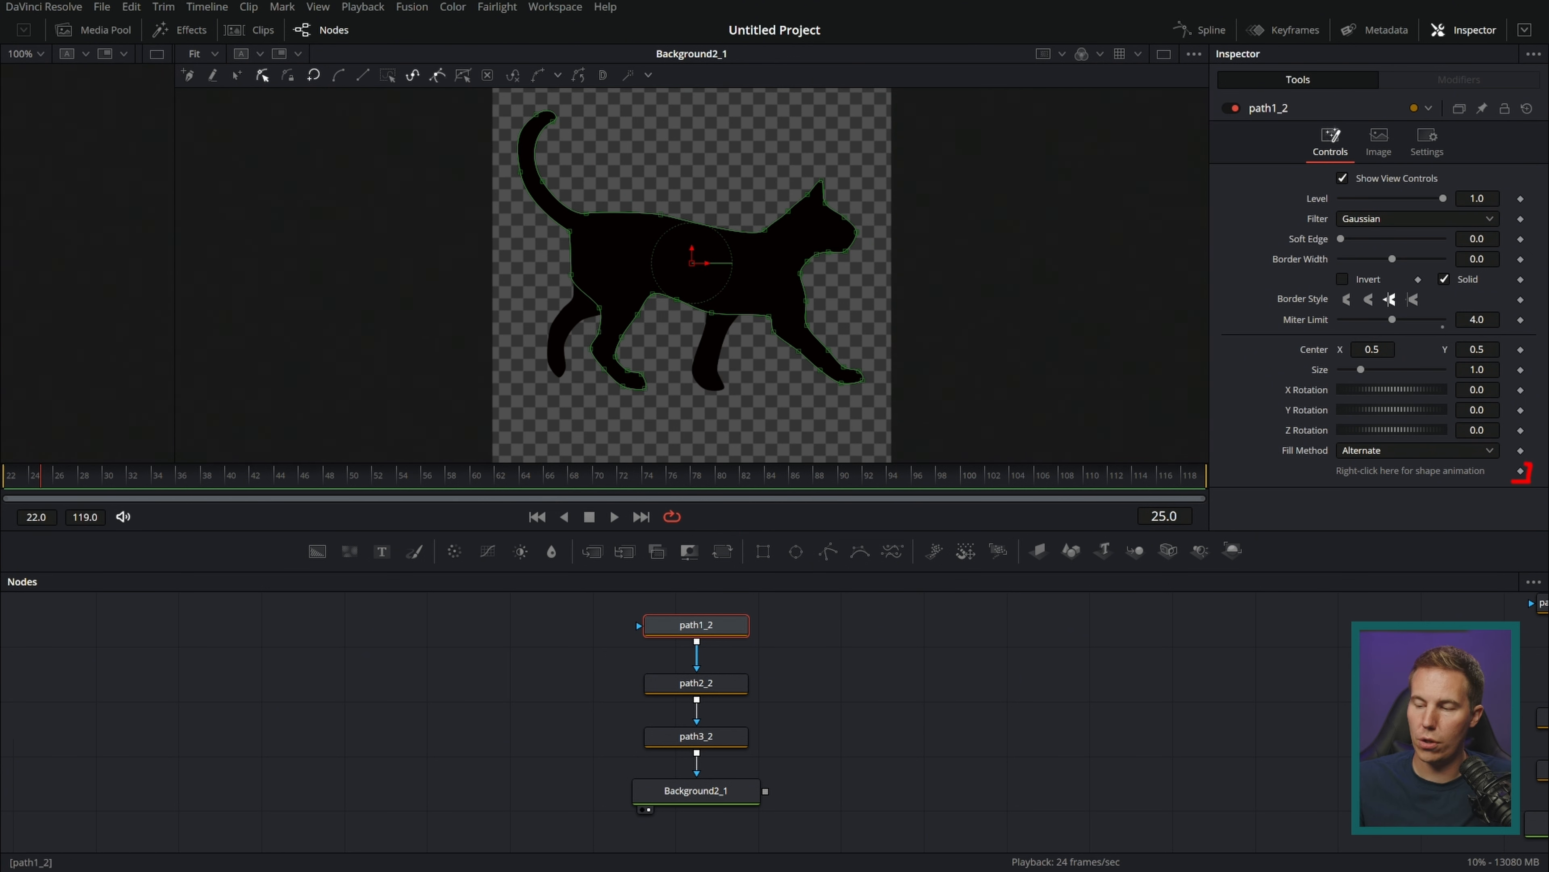
left_click(1520, 470)
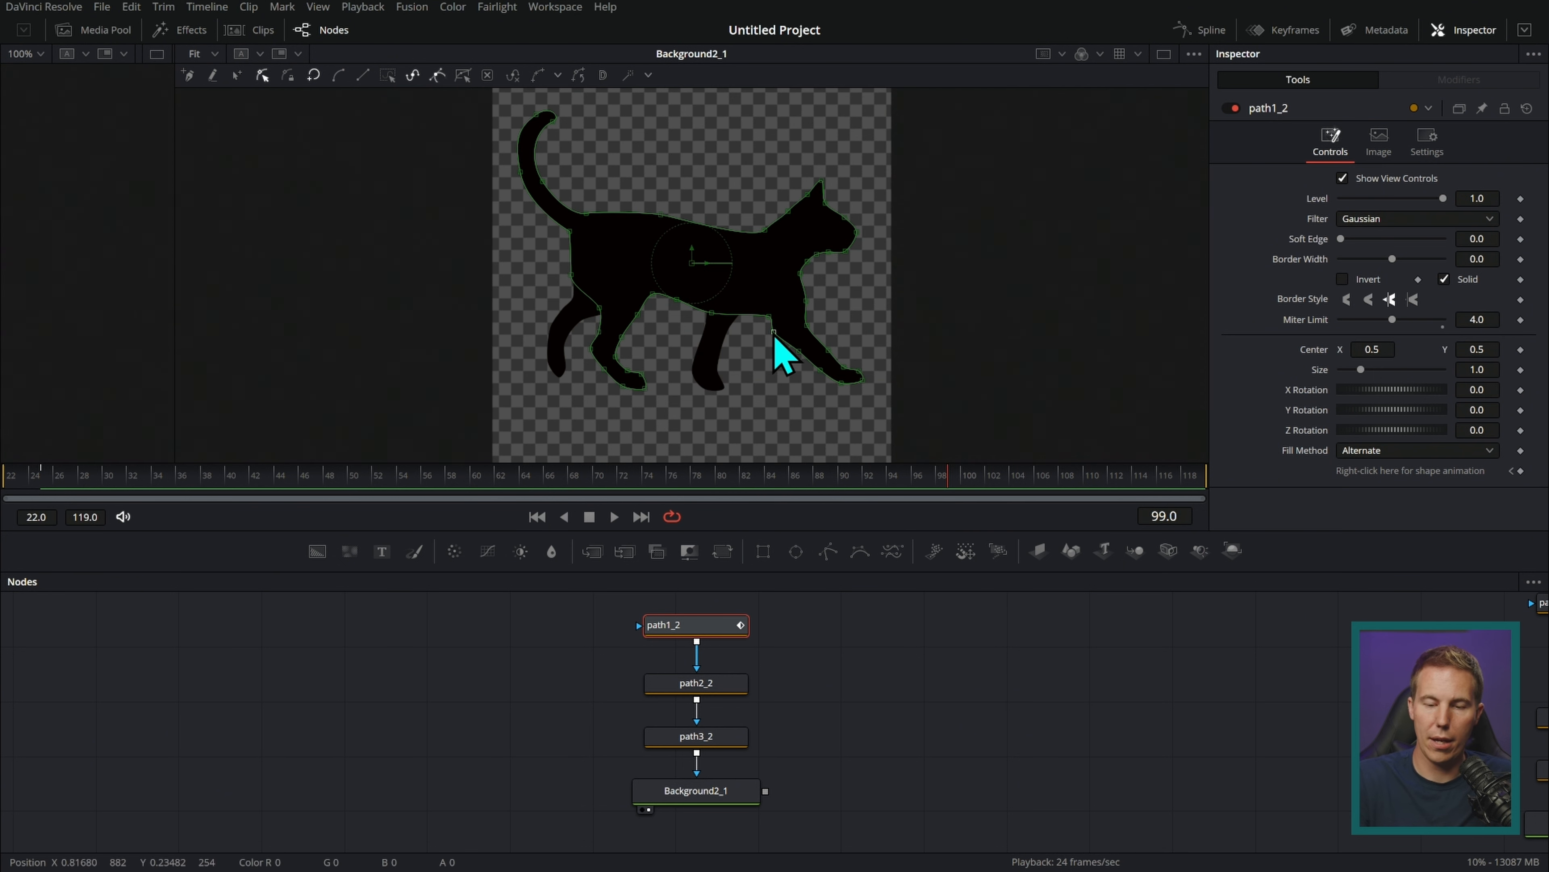
scroll(793, 366, "up", 4)
left_click_drag(888, 368, 981, 348)
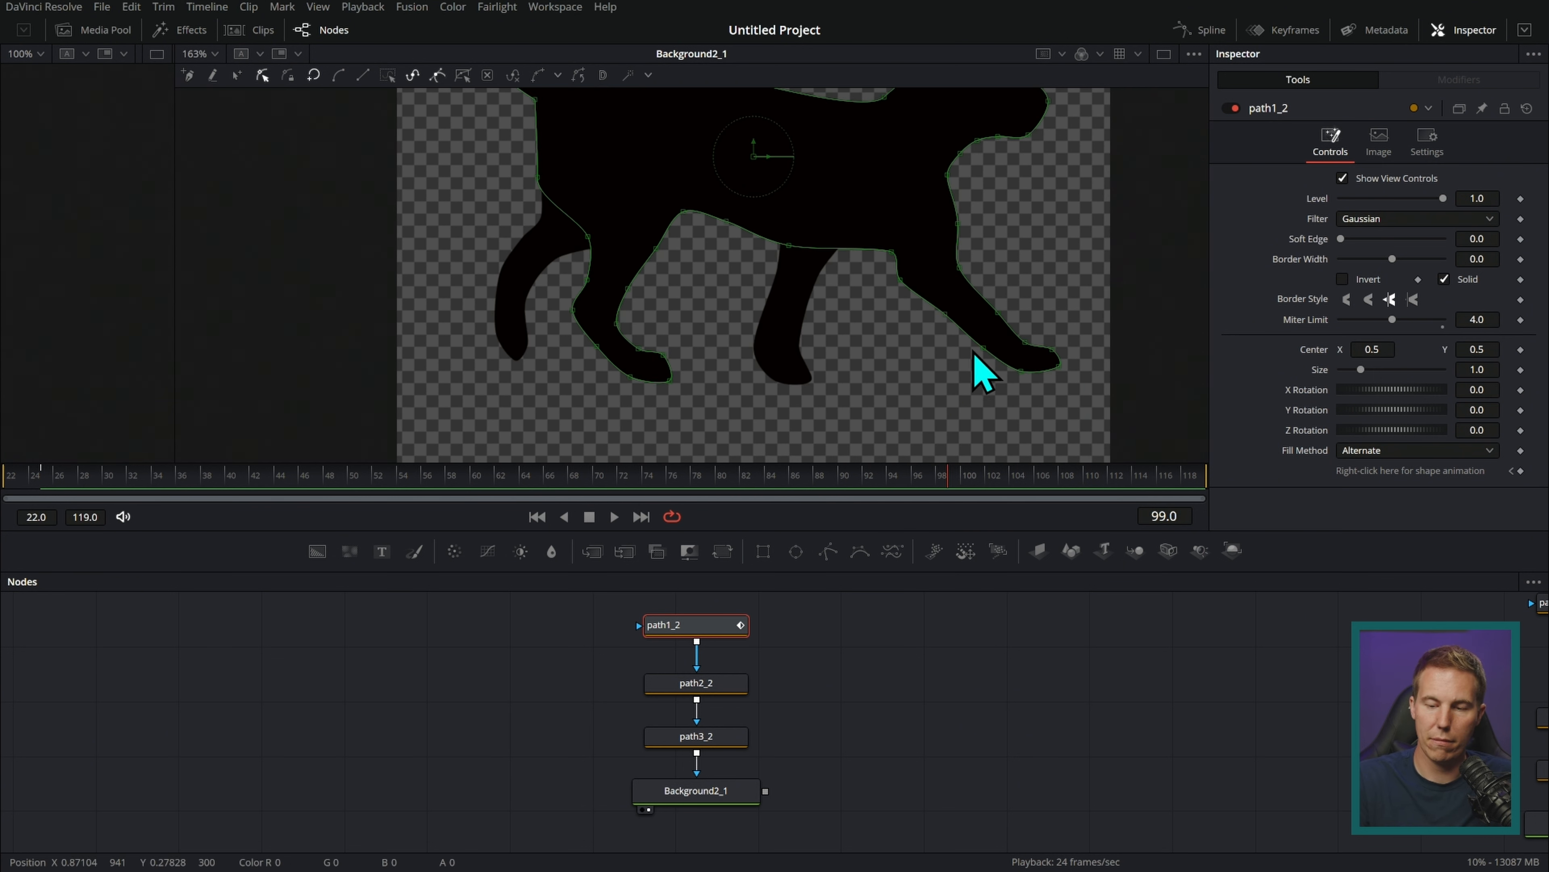
left_click(924, 304)
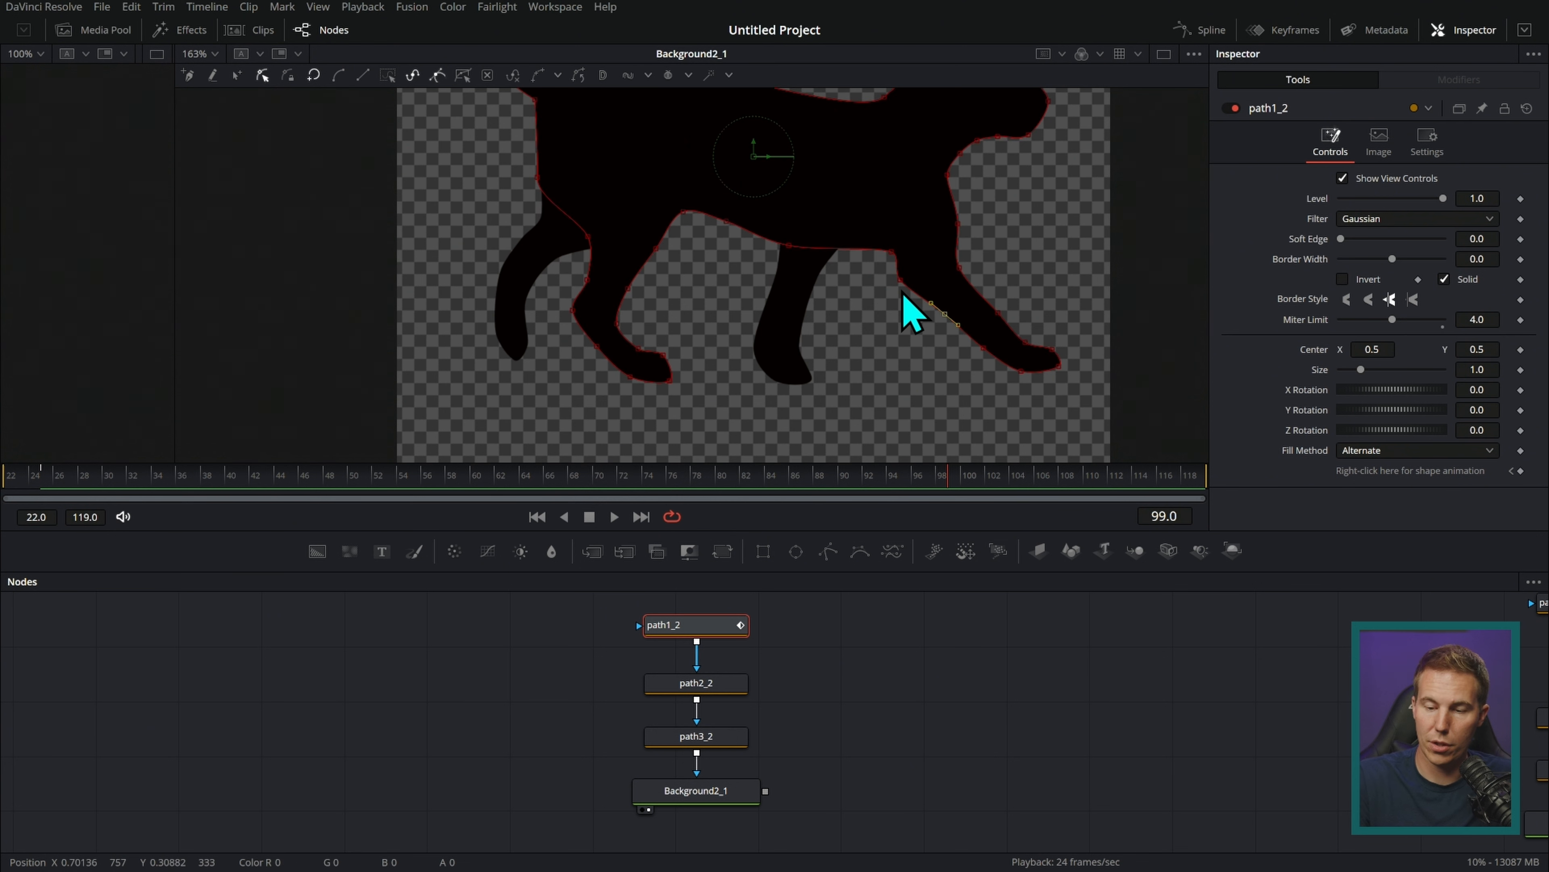
left_click_drag(950, 316, 692, 356)
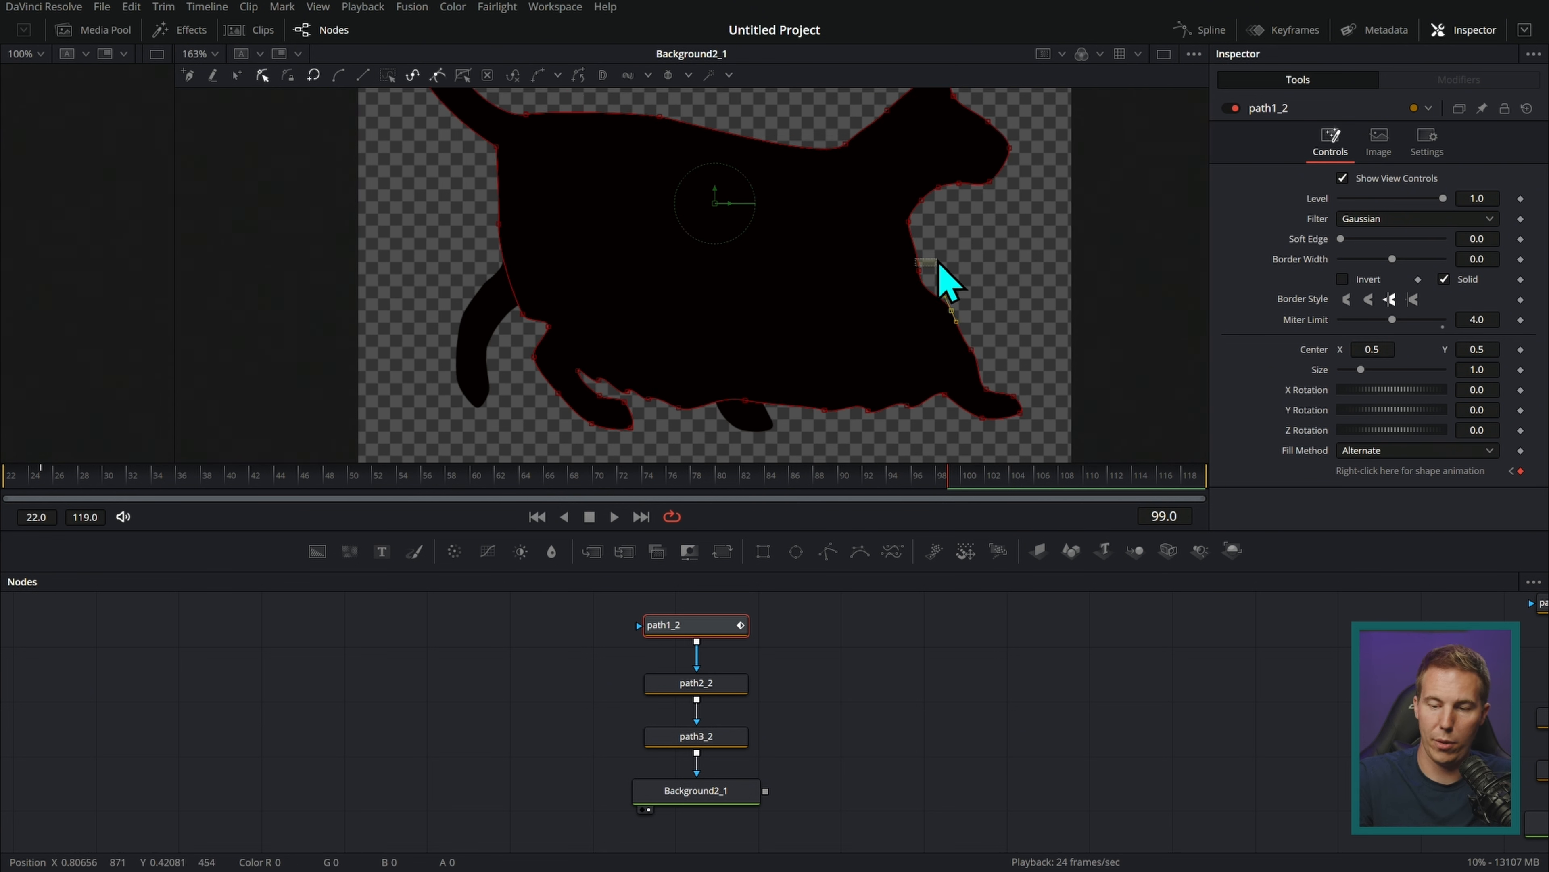
Reshape the chest and rump of the frame 99 cat outline, and smooth the points along its legs and belly
left_click_drag(920, 274, 935, 225)
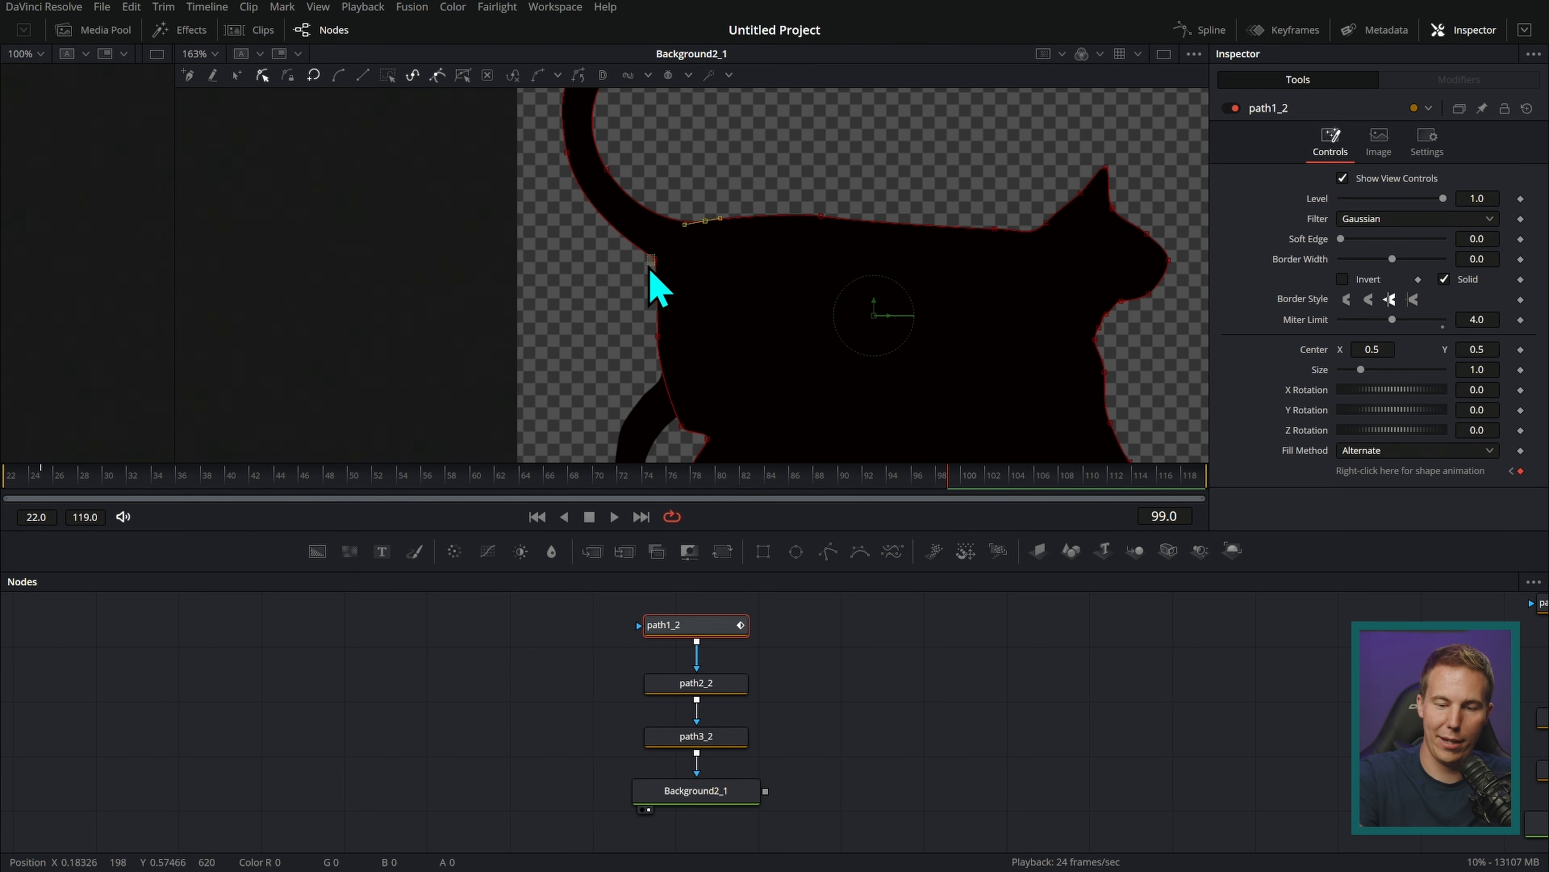
left_click_drag(656, 264, 646, 256)
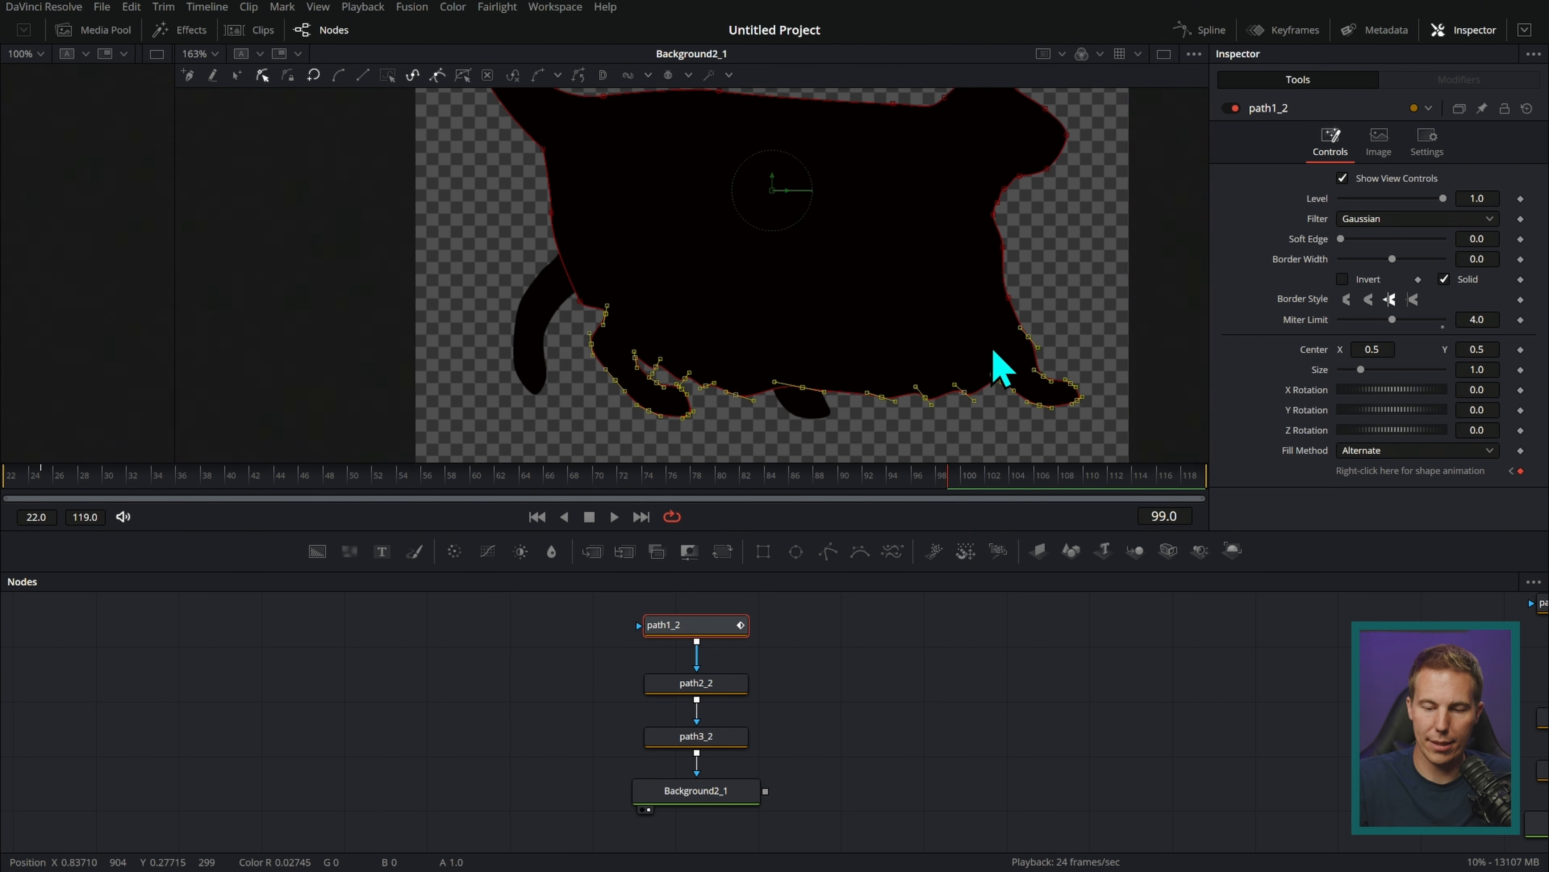
key("shift+s")
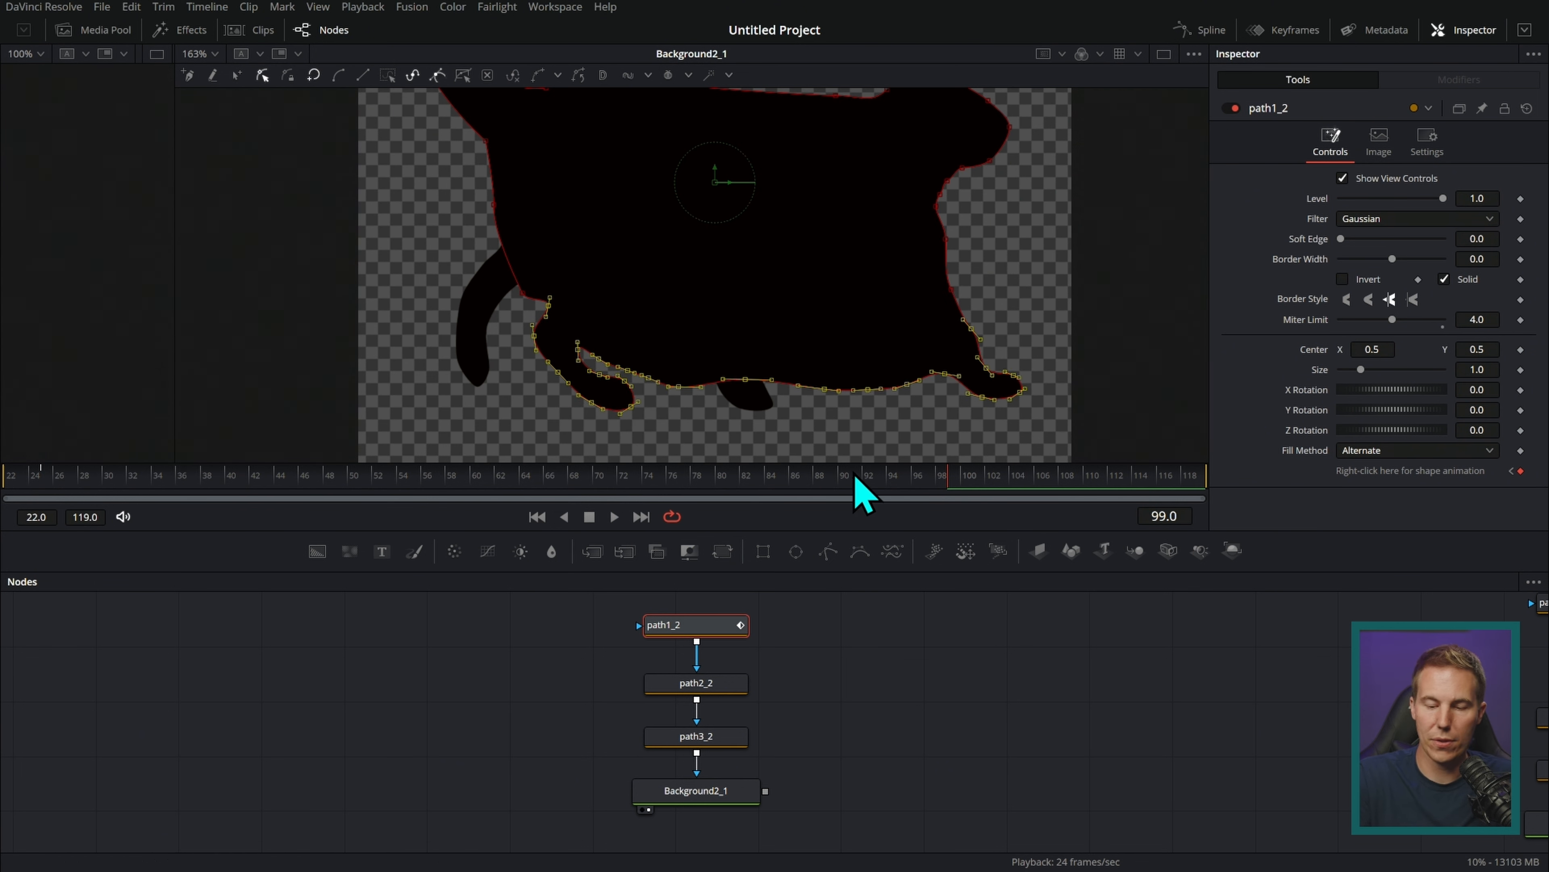
left_click(846, 648)
scroll(991, 367, "up", 2)
scroll(972, 387, "down", 2)
scroll(979, 406, "down", 3)
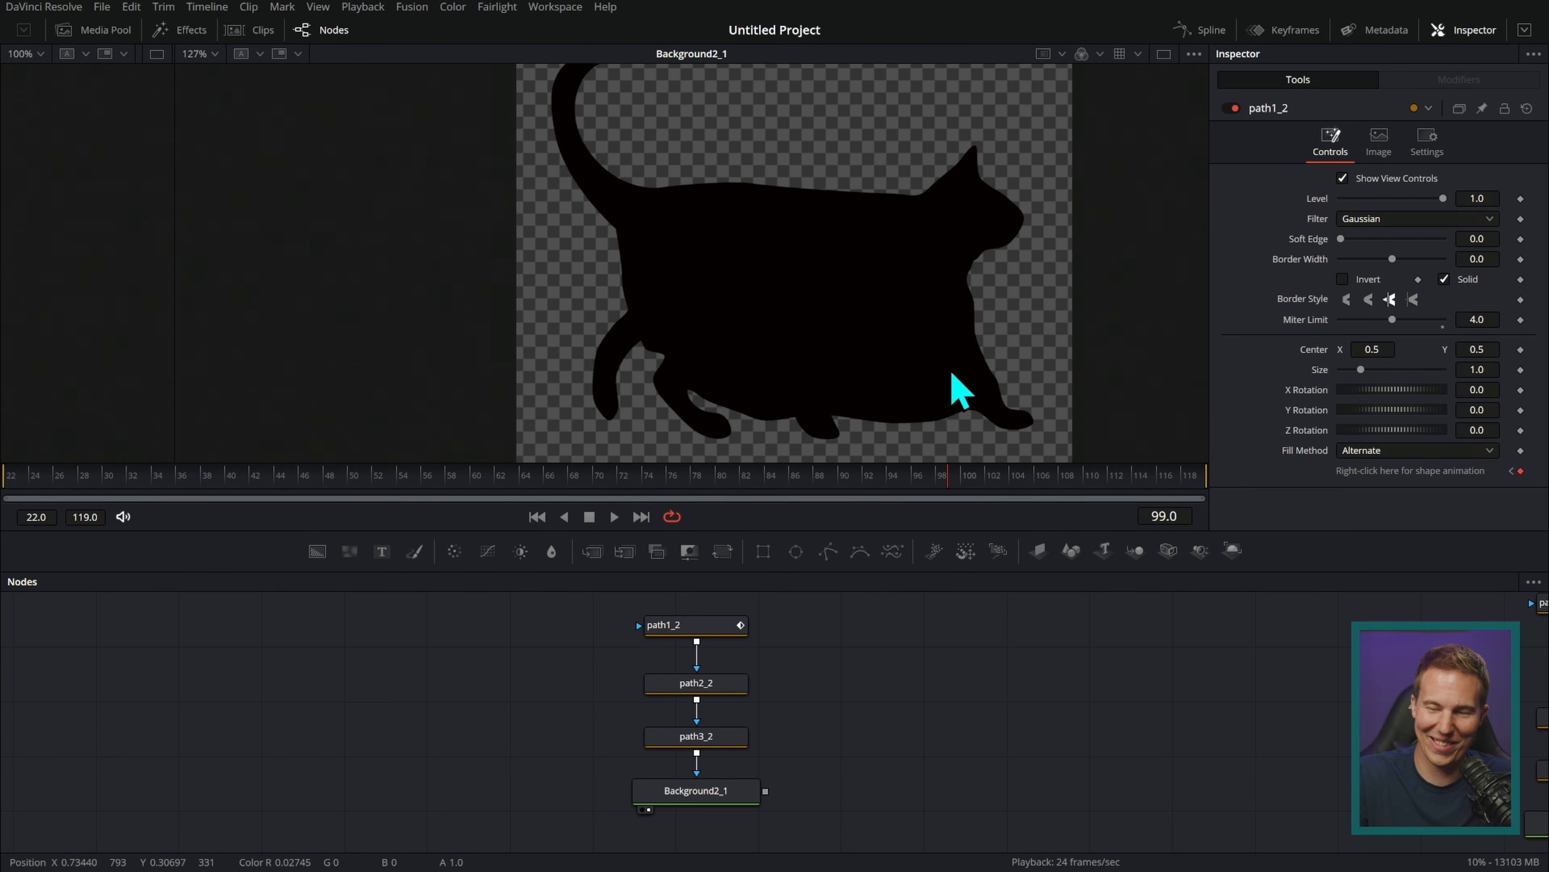
Extend the rear body outline over the hind legs at frame 99 and adjust the points around the back paw
left_click_drag(946, 375, 955, 358)
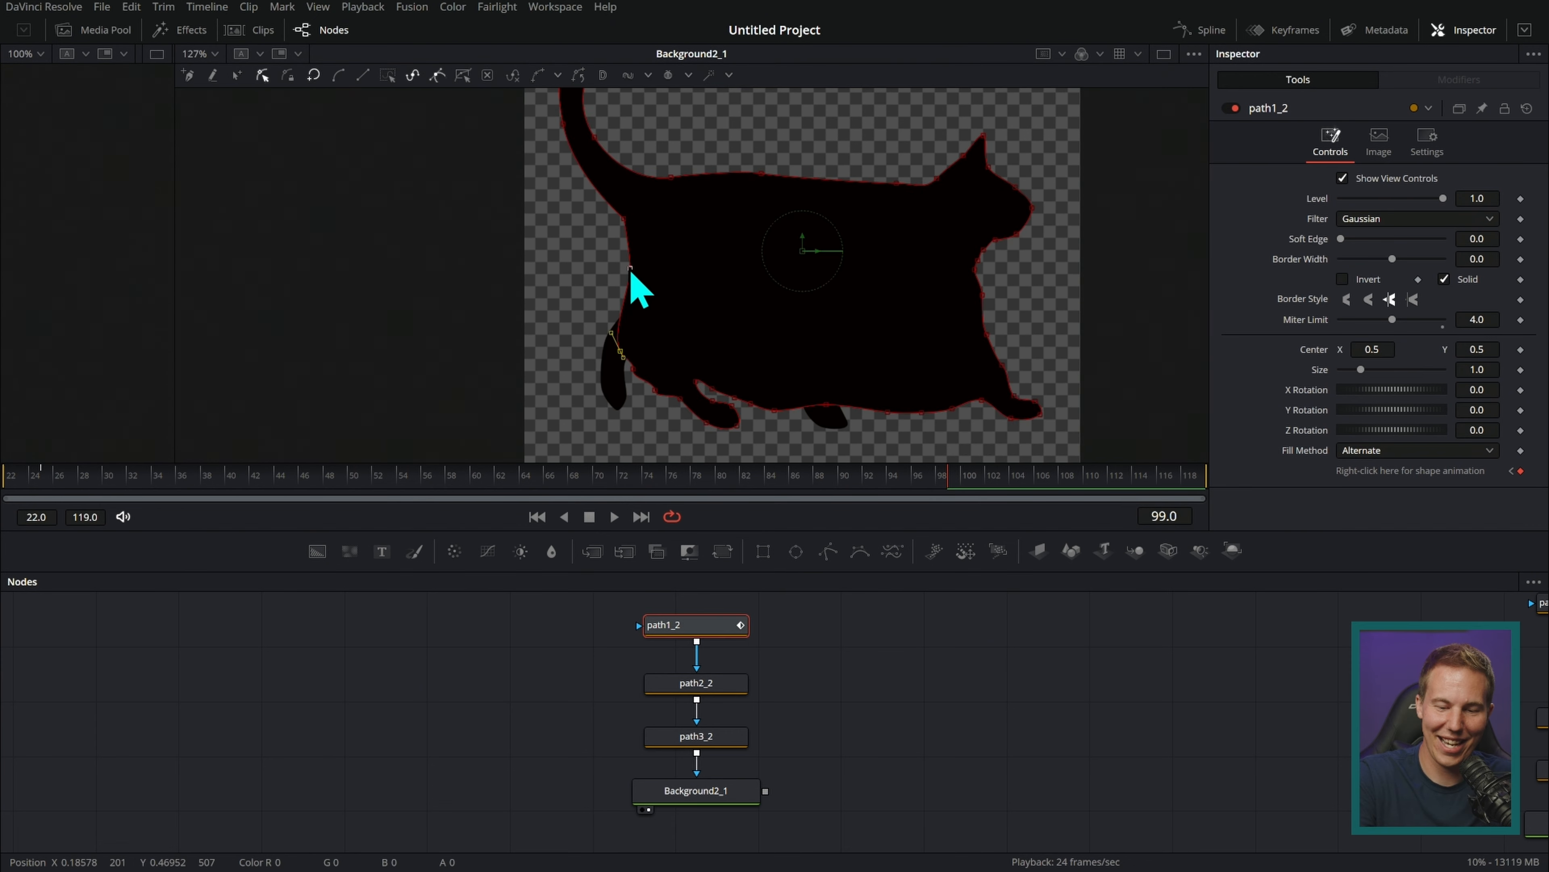
left_click_drag(628, 273, 684, 403)
left_click_drag(564, 305, 790, 452)
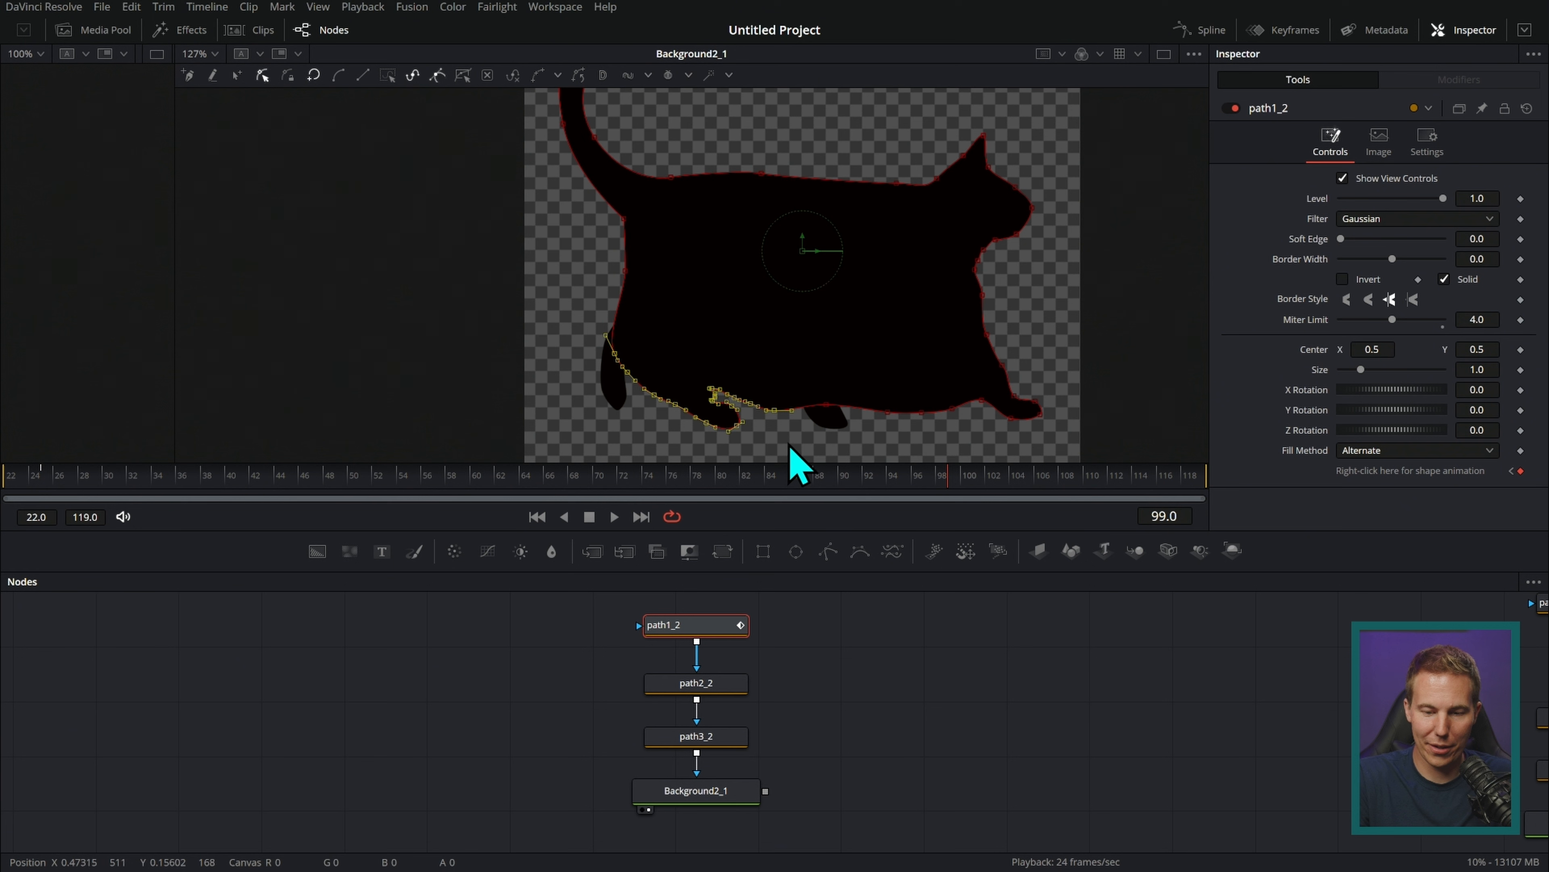
left_click(786, 455)
left_click(900, 672)
left_click_drag(1025, 379, 1031, 347)
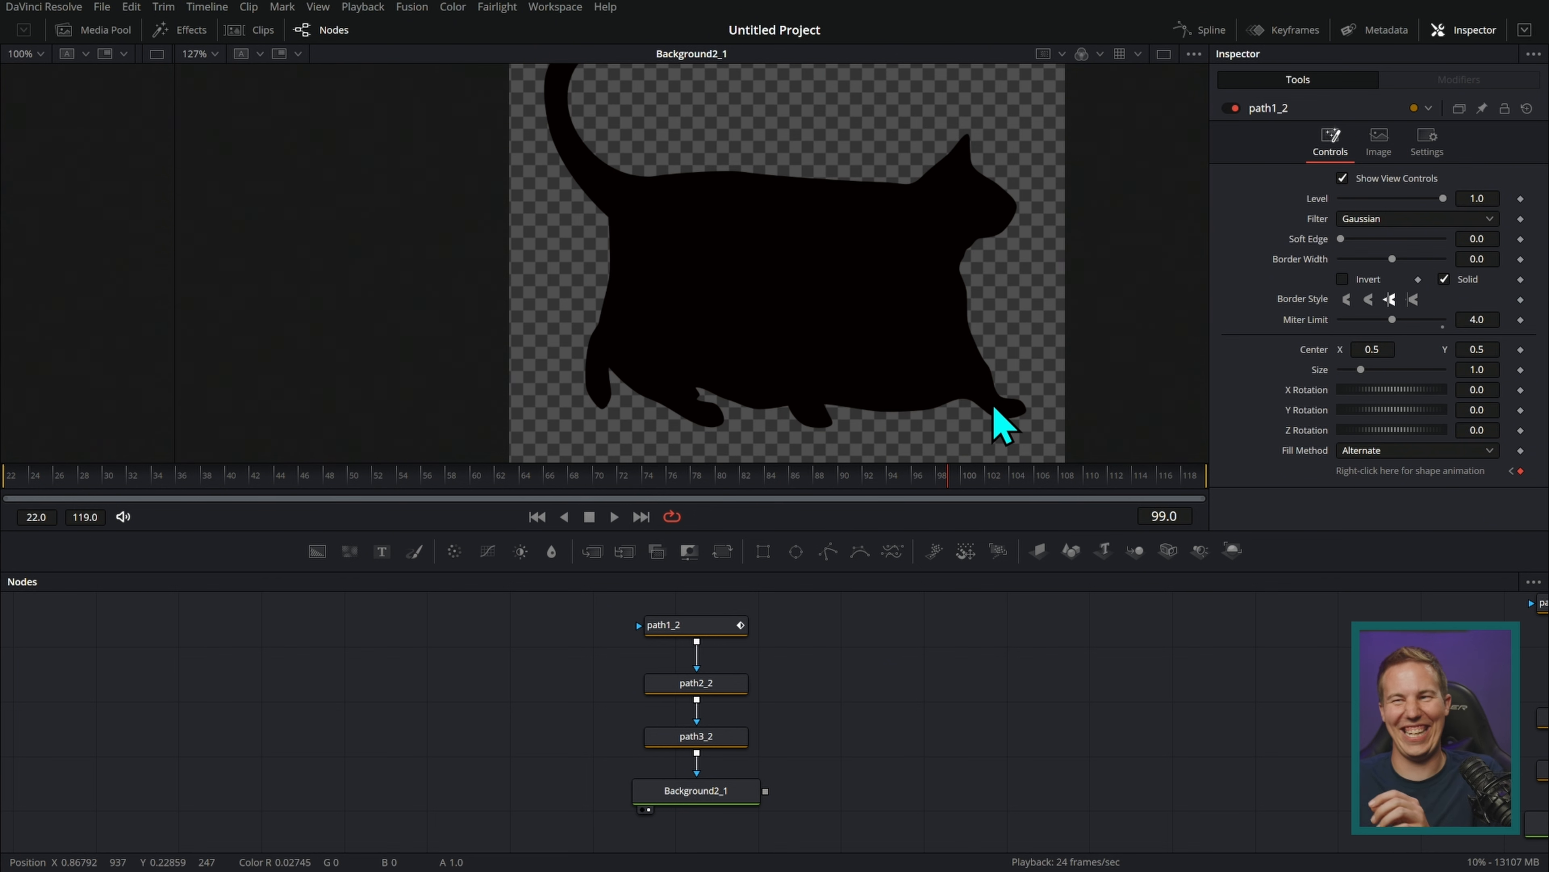
Scrub the path1_2 morph beyond frame 99, display the finished composition's MediaOut1, and scrub it to frame 63
left_click_drag(942, 498, 971, 464)
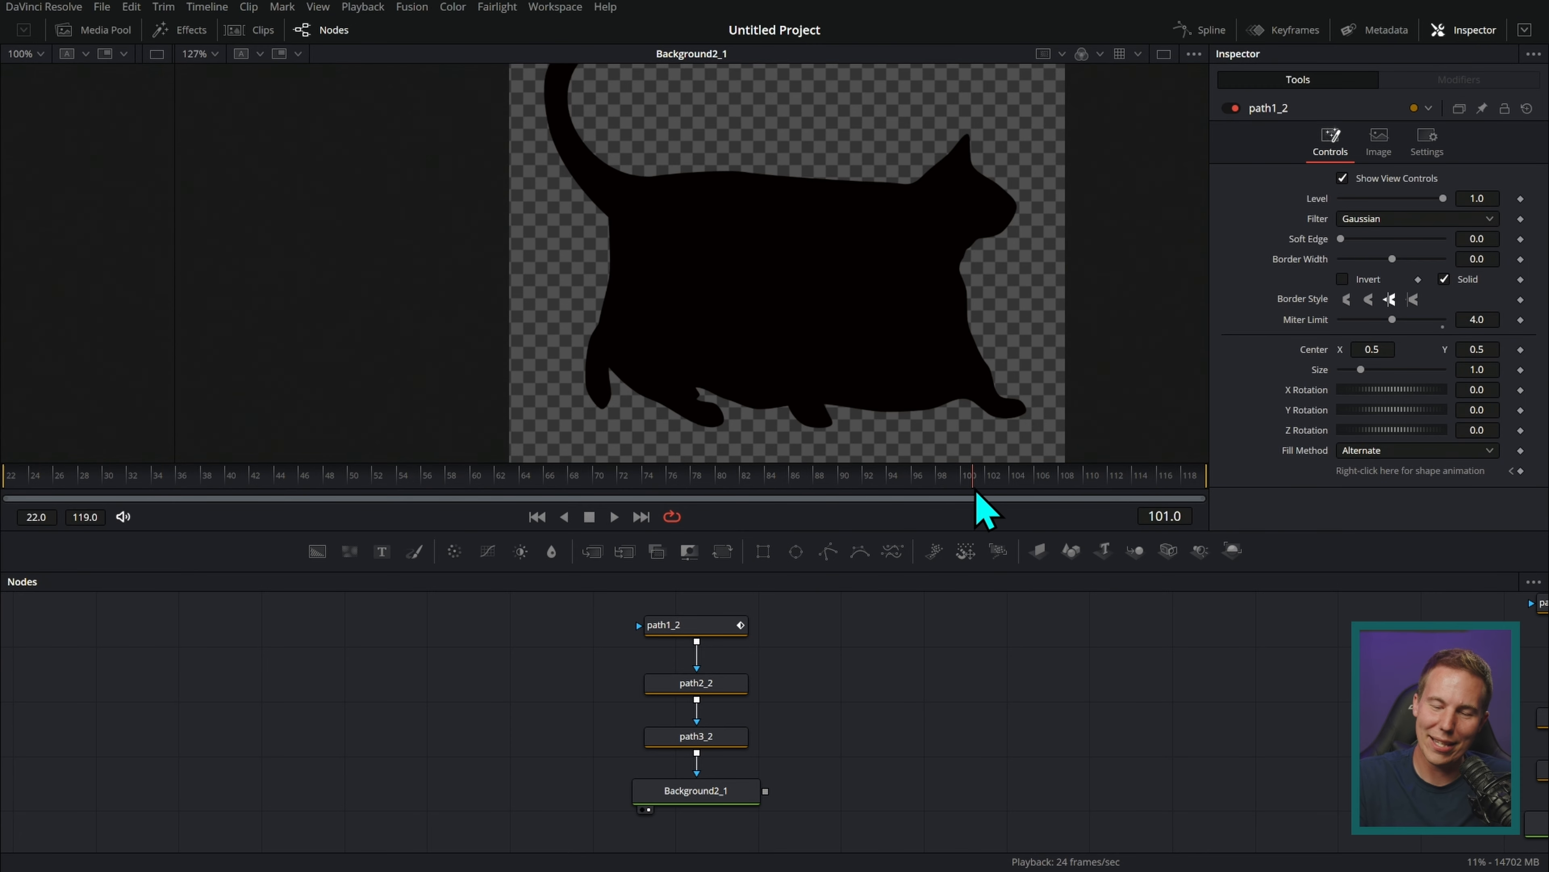
left_click_drag(979, 501, 1071, 507)
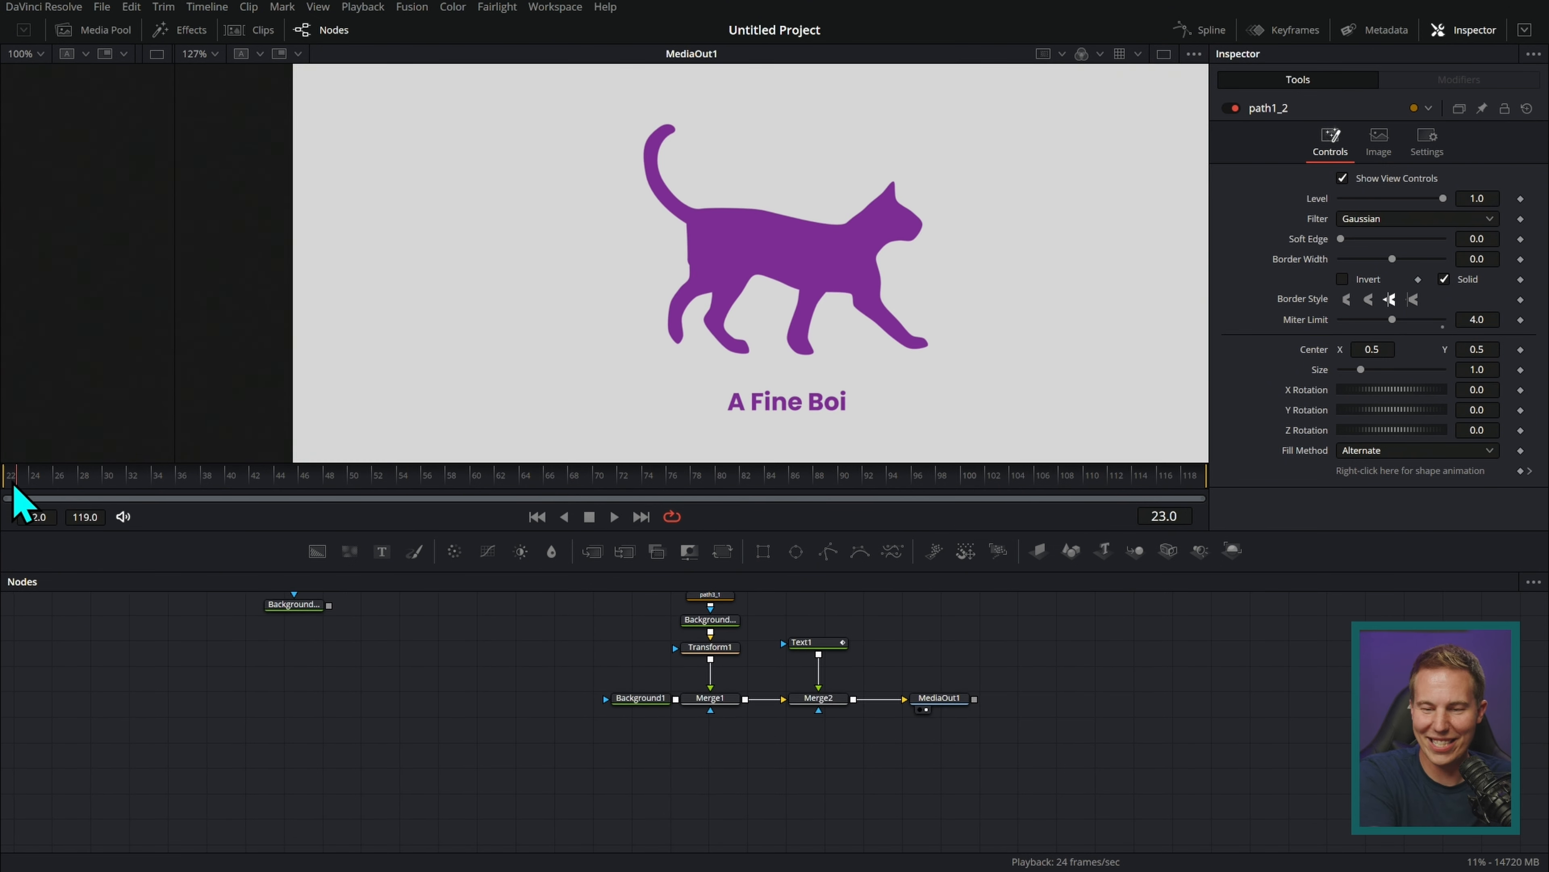
left_click_drag(17, 495, 515, 526)
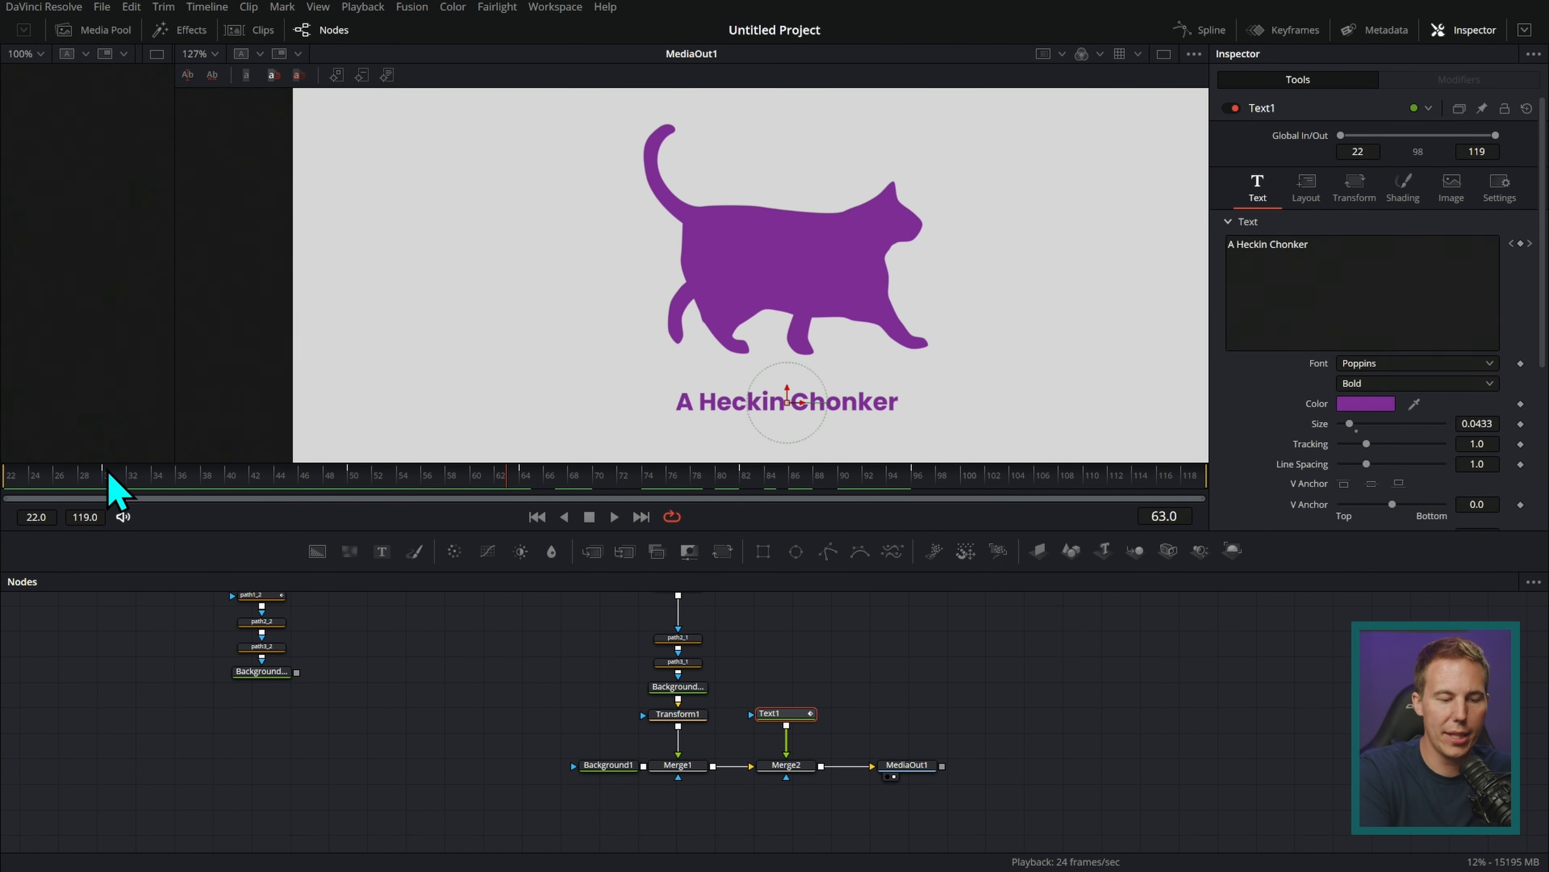
Move between frames 22 and 30 with Text1 selected to compare its keyframed captions
left_click_drag(109, 472, 16, 497)
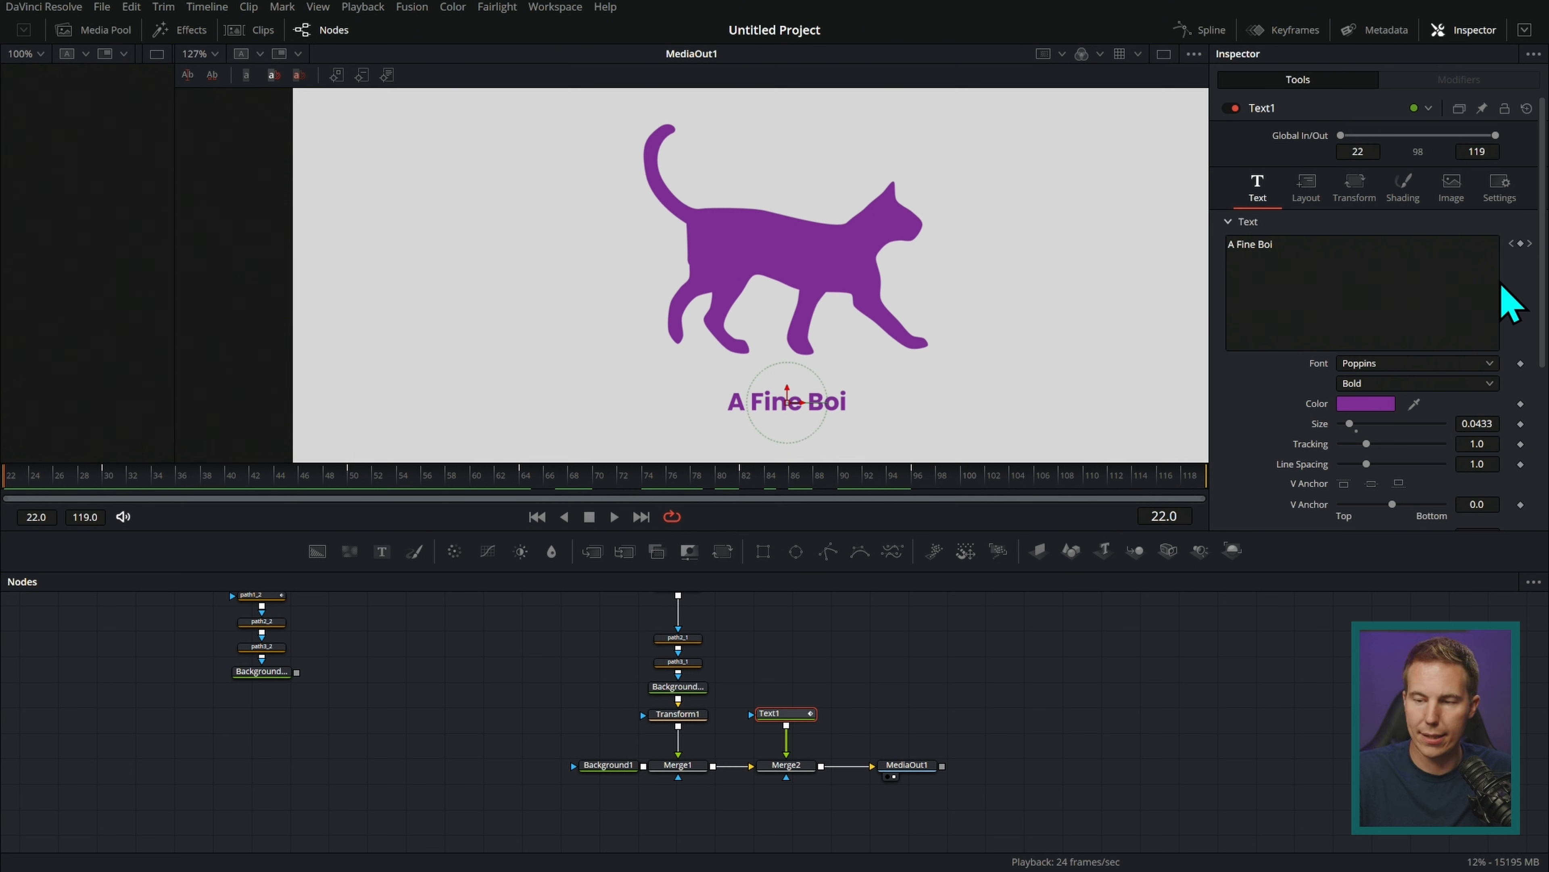
left_click(103, 495)
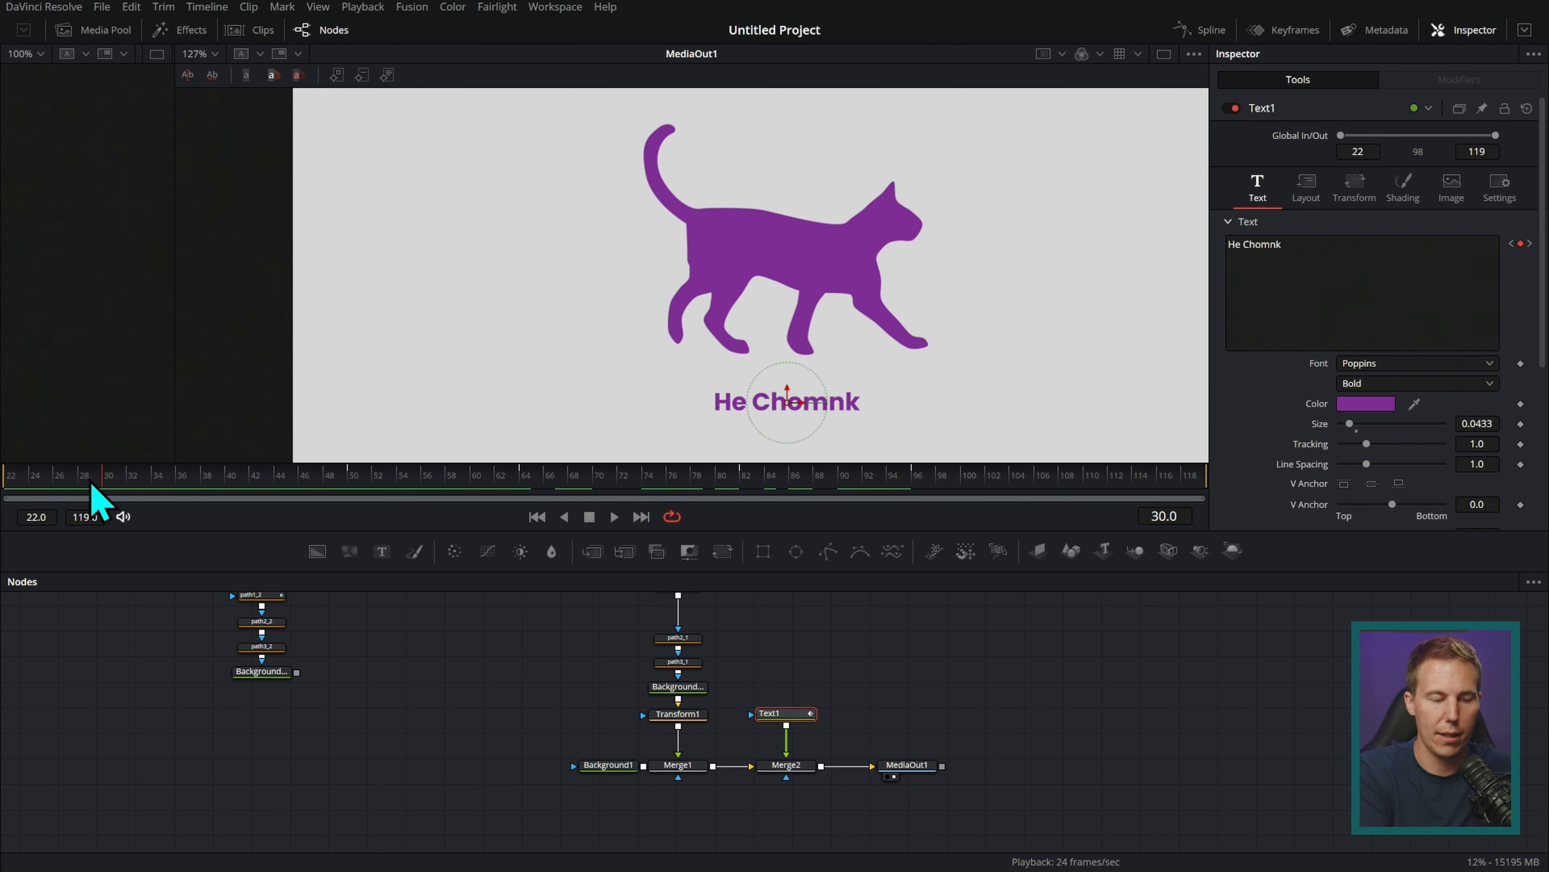
left_click_drag(95, 480, 14, 481)
left_click(108, 488)
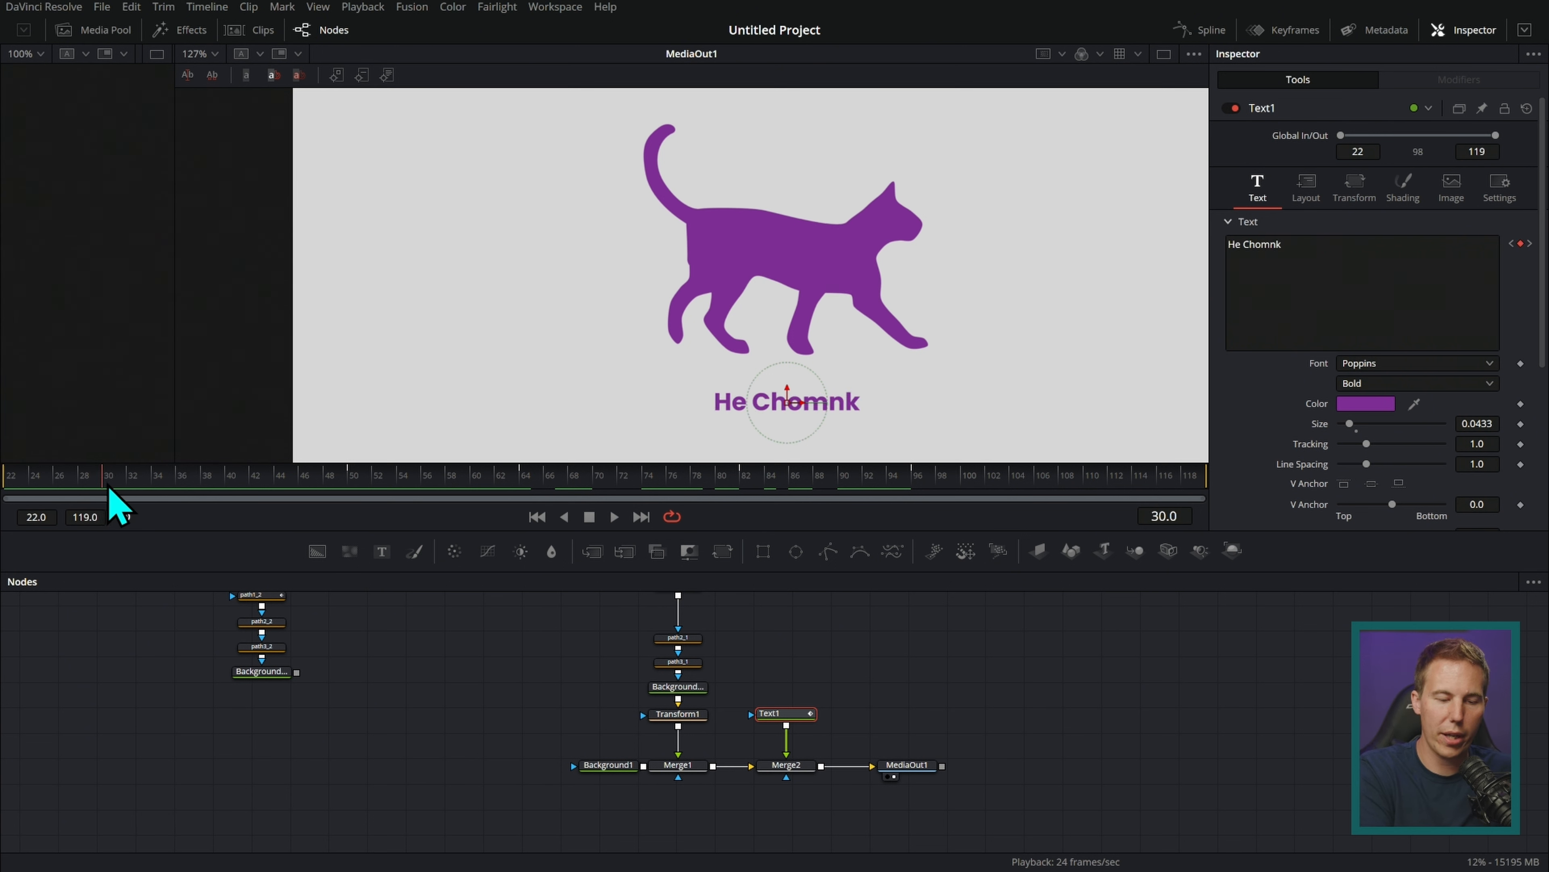
Change the Text1 caption to "He Chomnk 2" at frame 41, and check the caption at frame 39
left_click_drag(200, 485, 248, 479)
left_click(1328, 268)
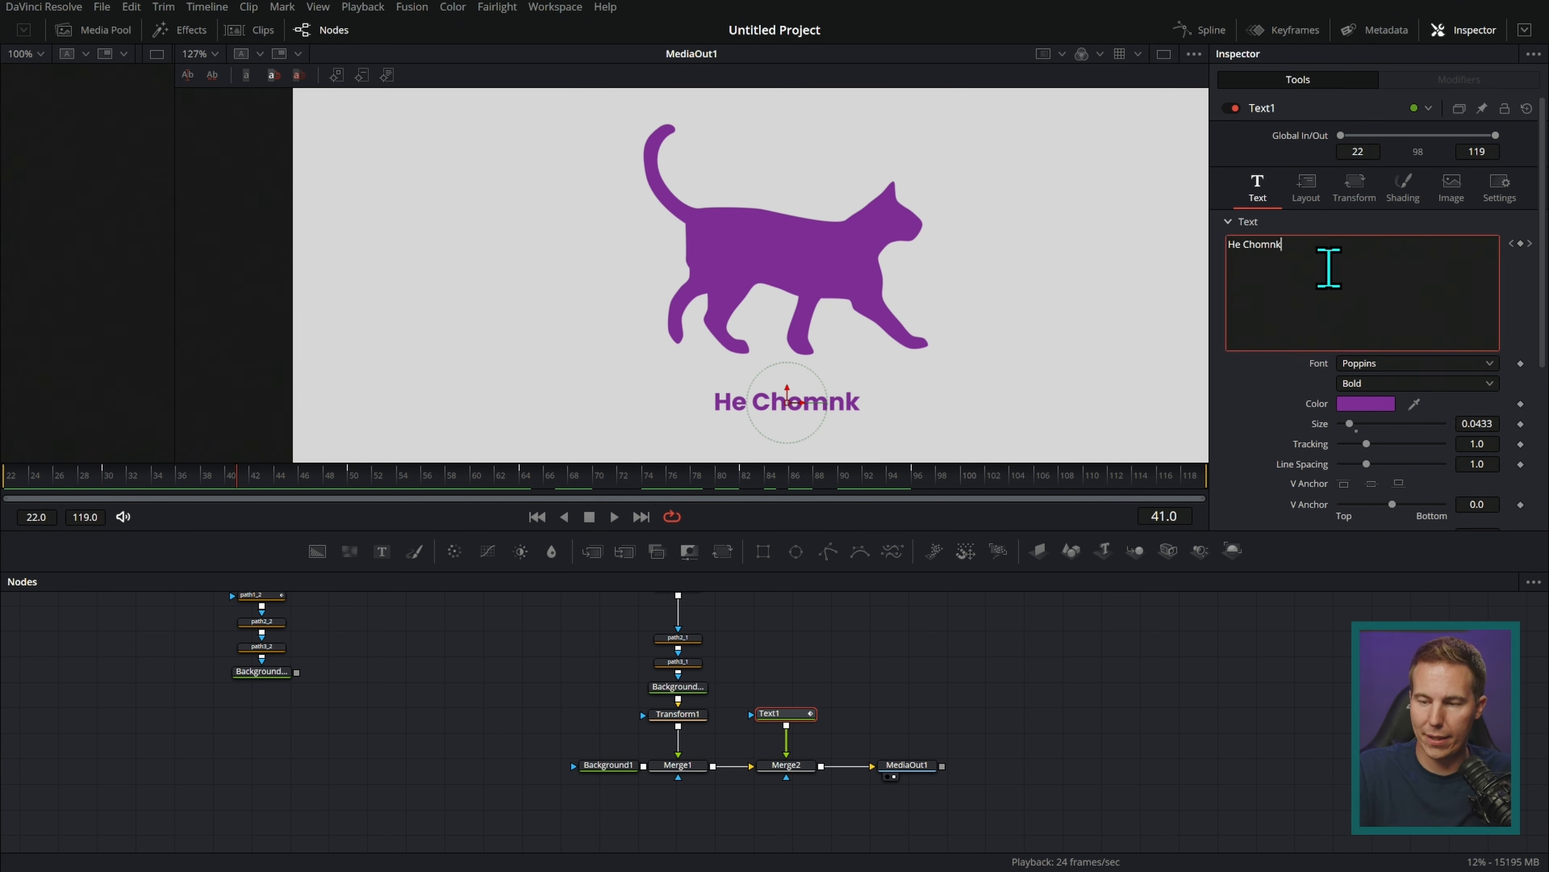
type("2")
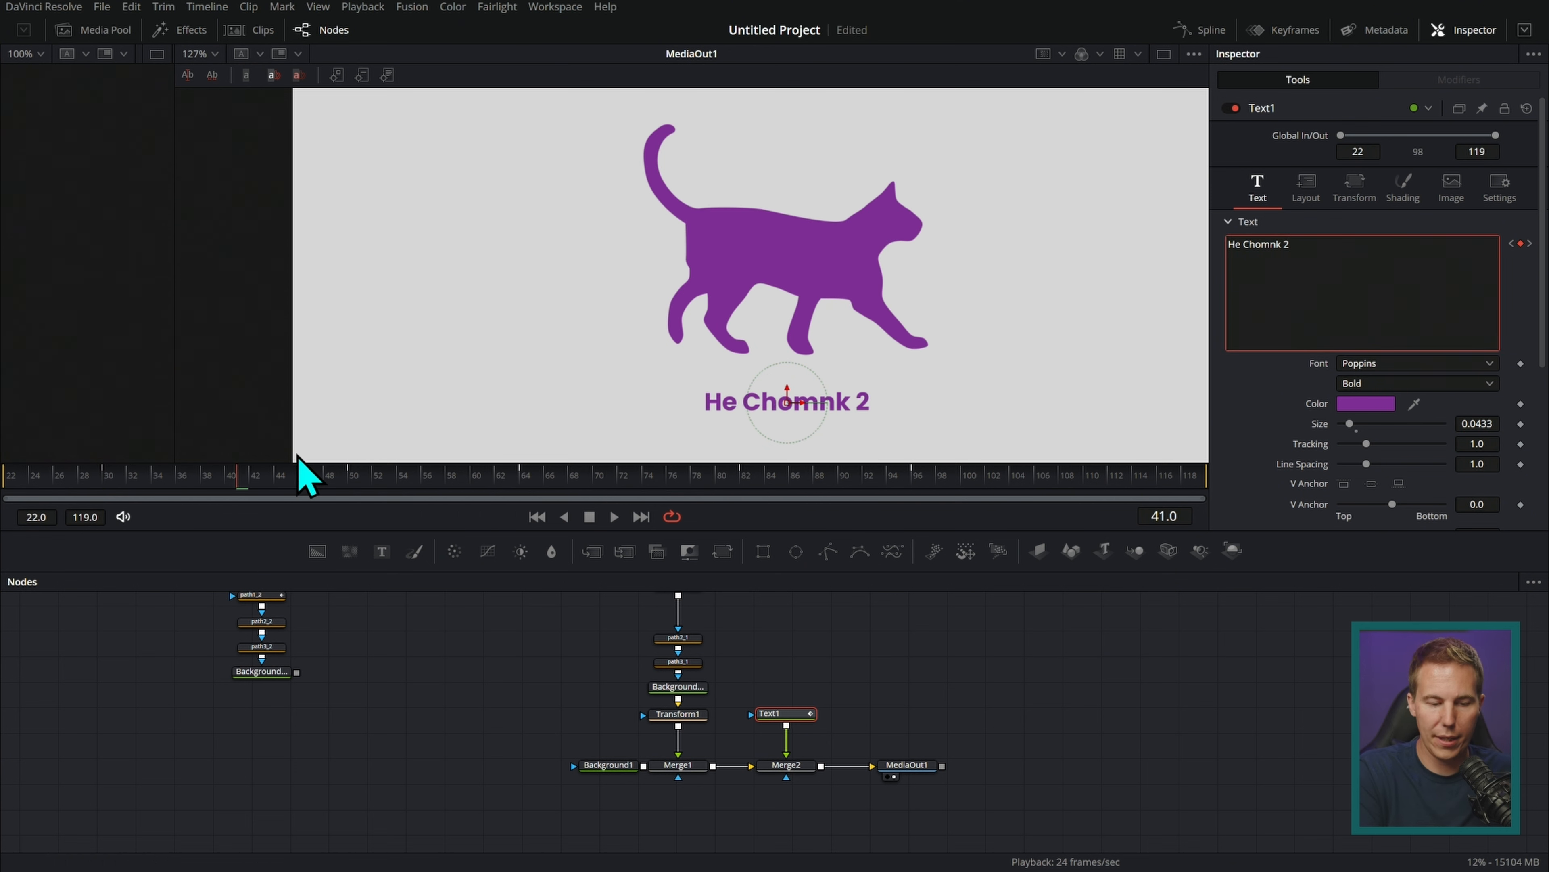
left_click(232, 487)
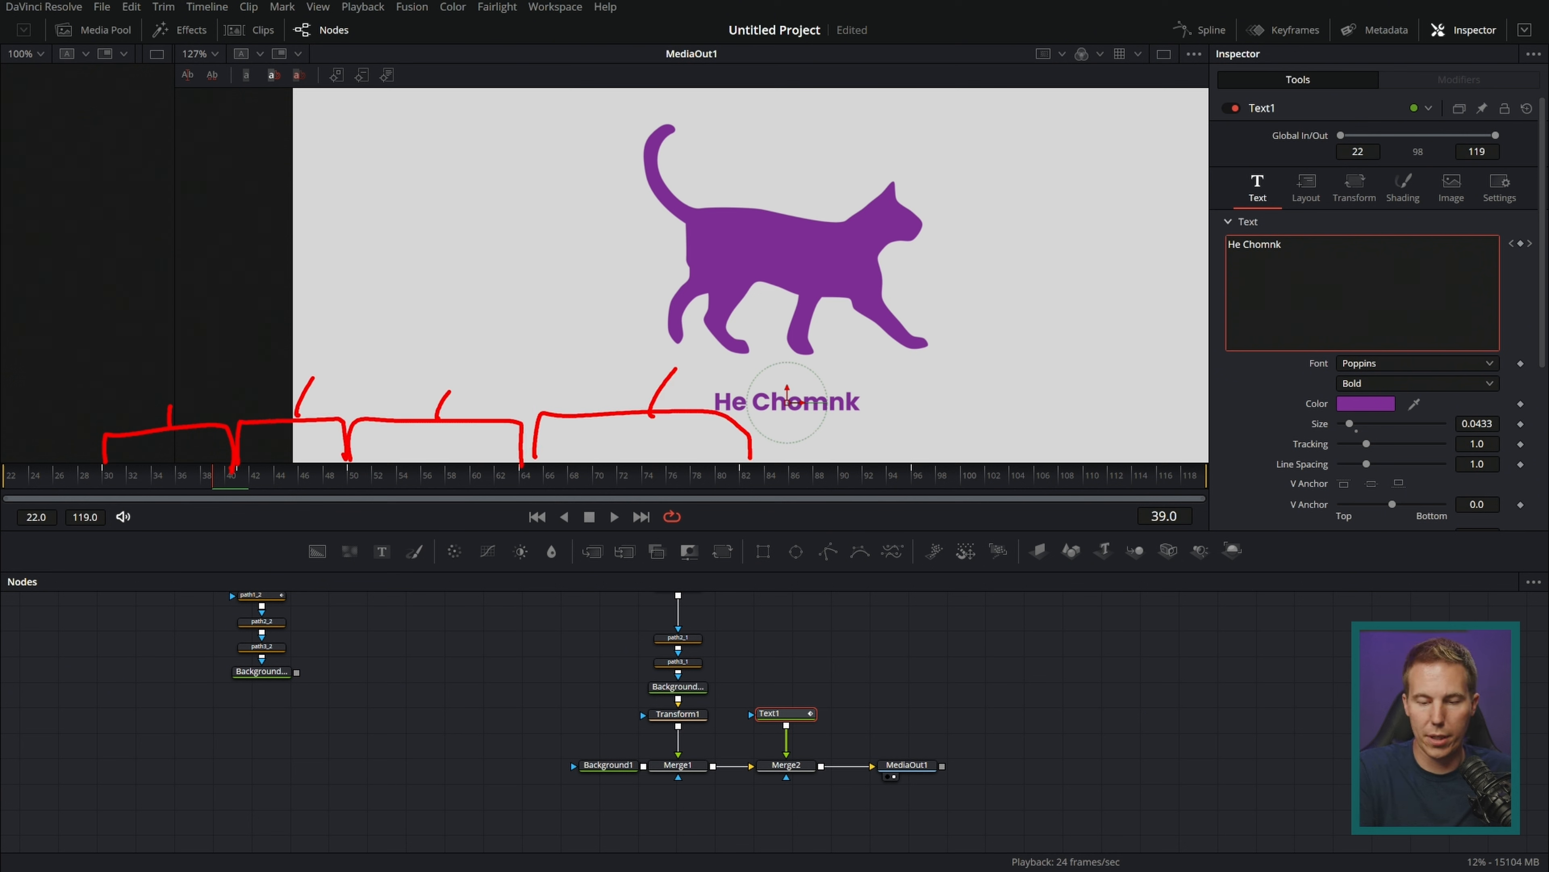
Play the captioned cat morph from its first frame, stop it, and scrub to frame 107
key("Escape")
left_click(537, 517)
left_click(614, 516)
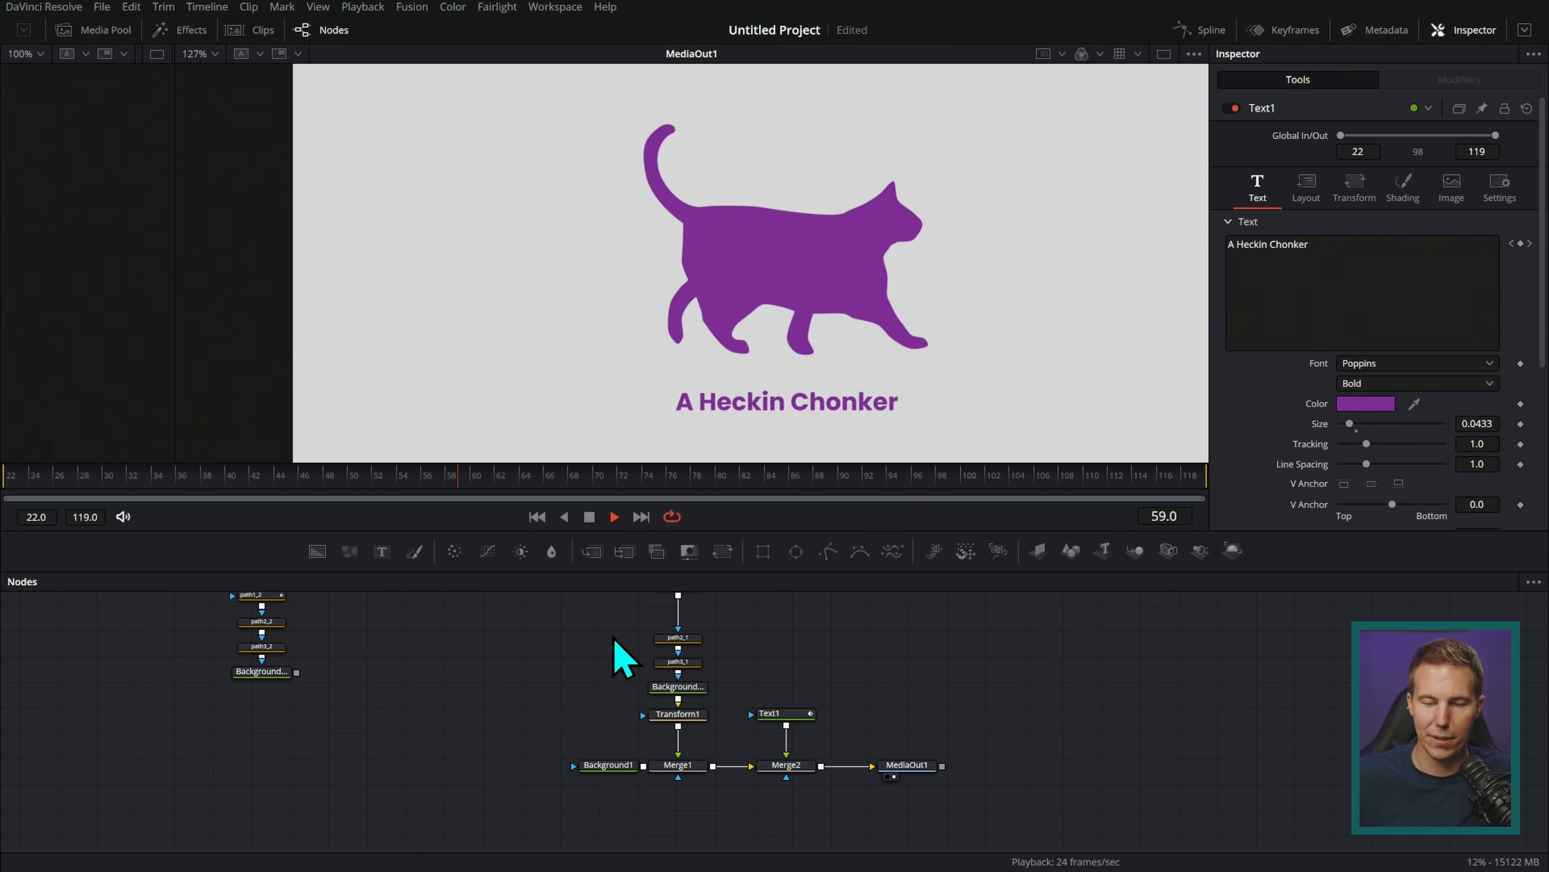
left_click(589, 517)
left_click_drag(567, 494, 1053, 507)
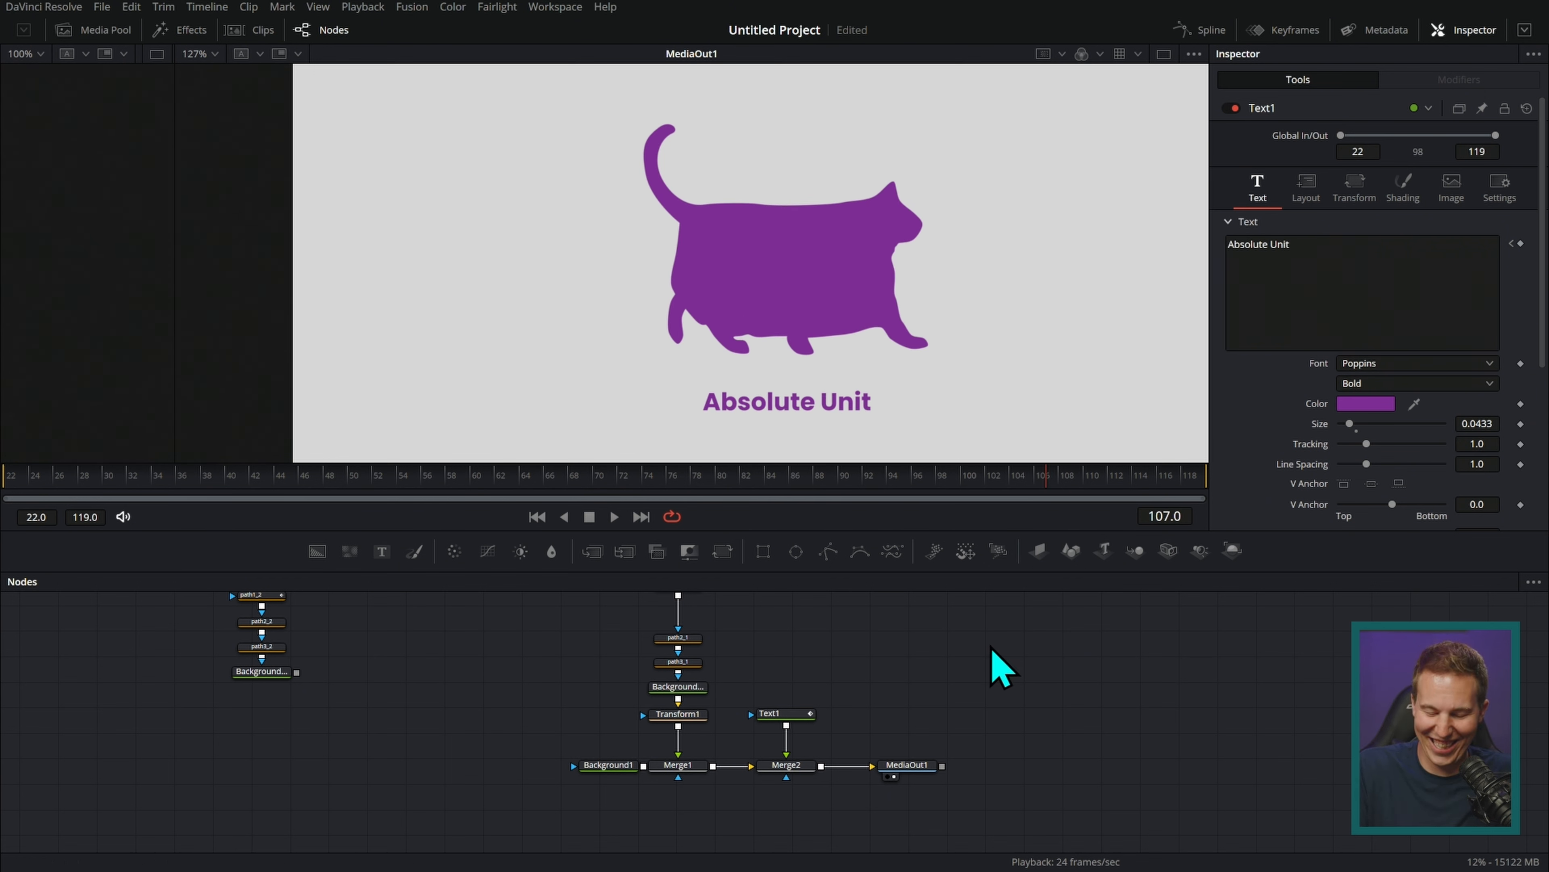
Select path1_1, display Background3_1 in the viewer, and scrub its morph to frame 37
scroll(847, 674, "up", 2)
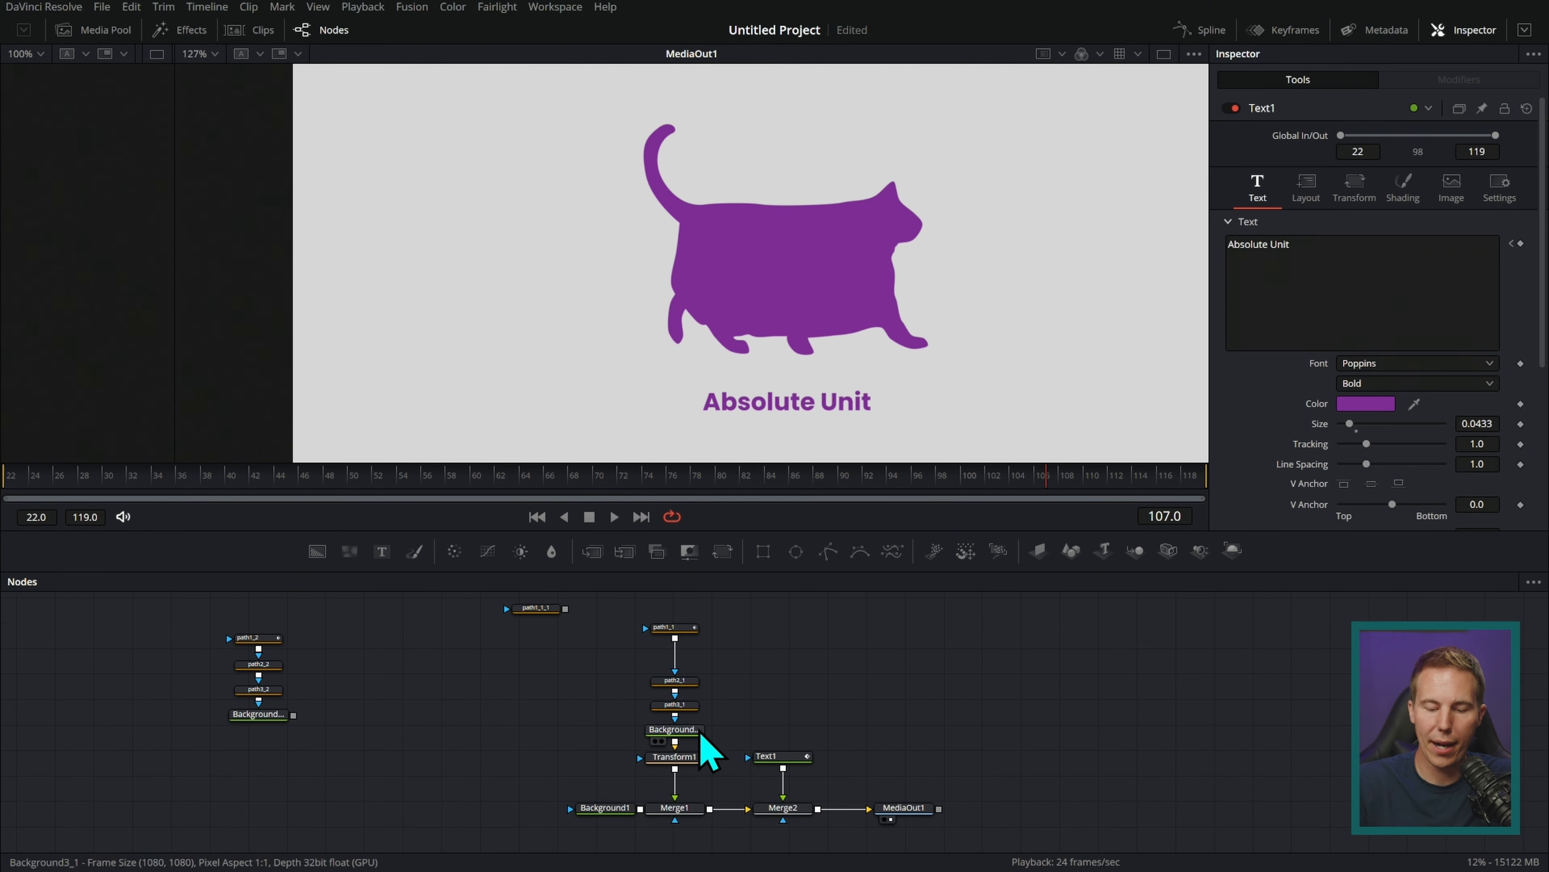
left_click(677, 629)
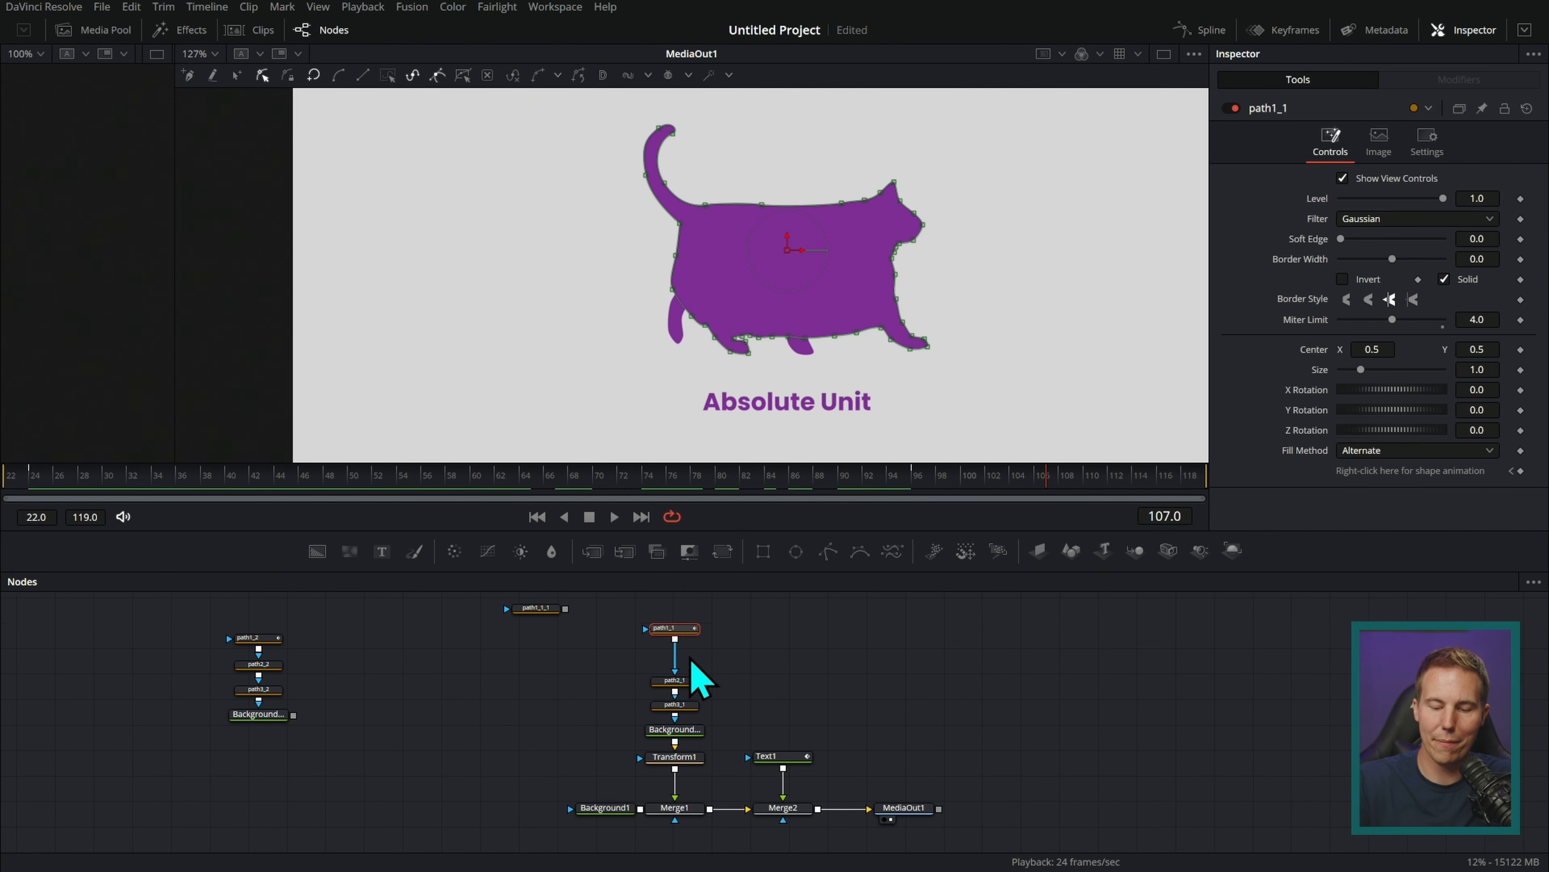
key("1")
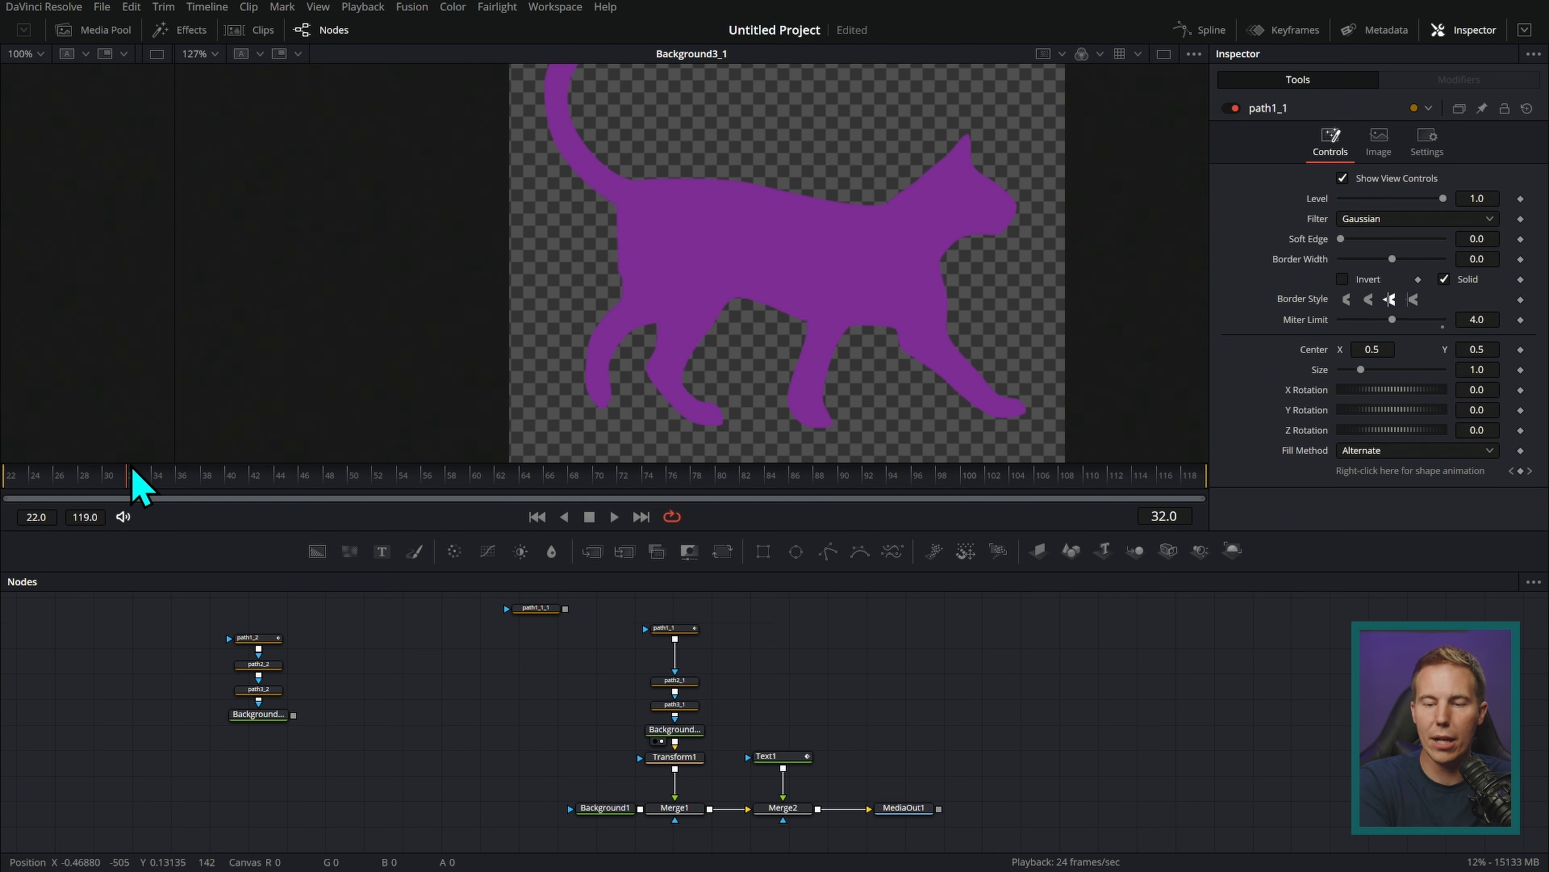
left_click_drag(128, 467, 193, 469)
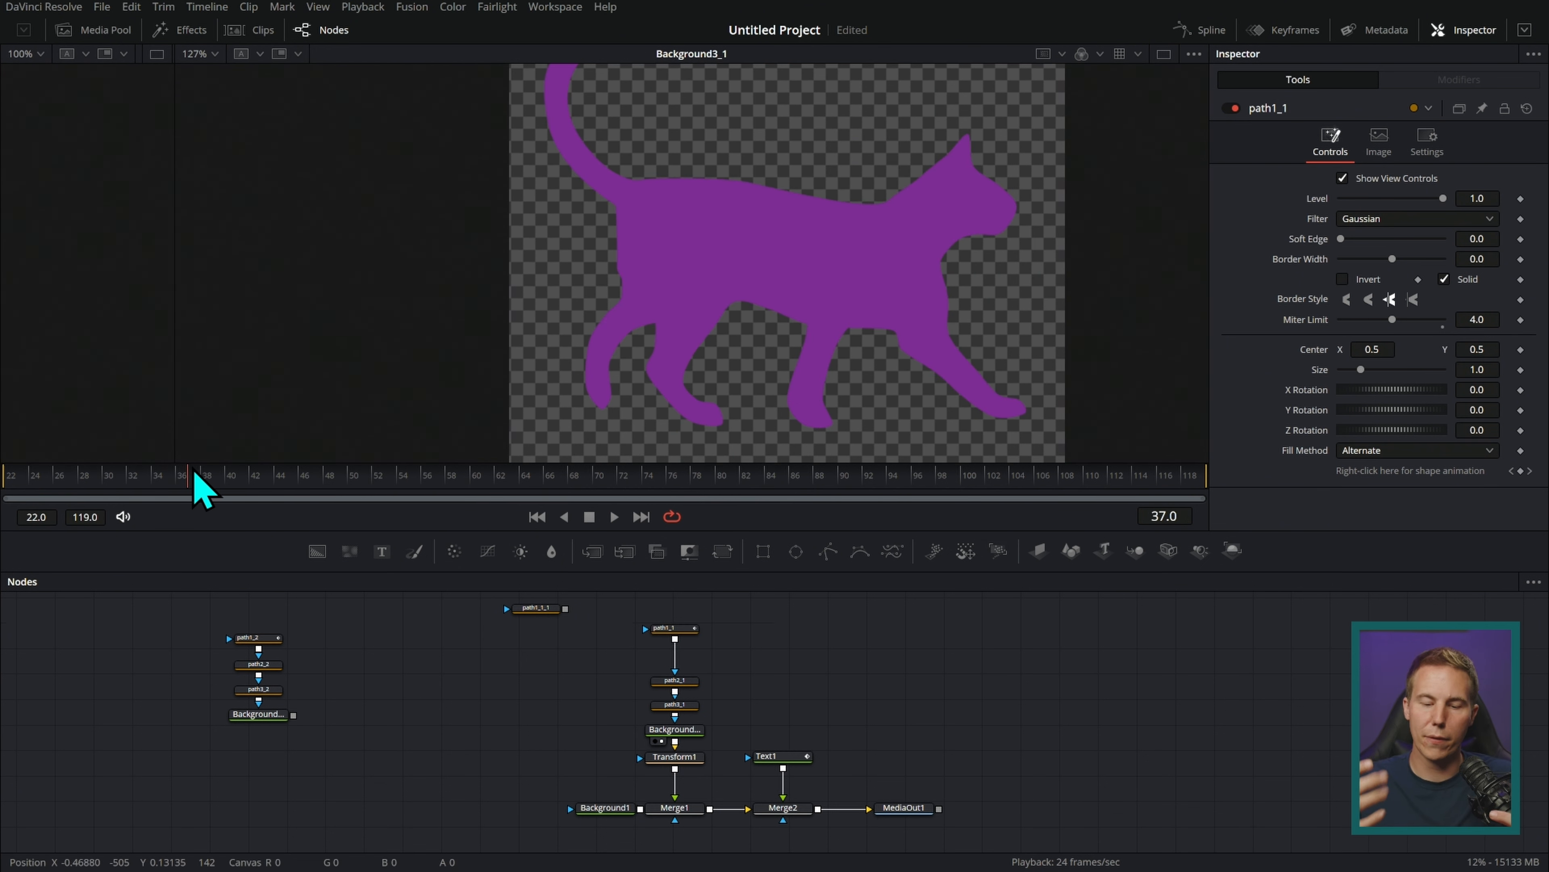